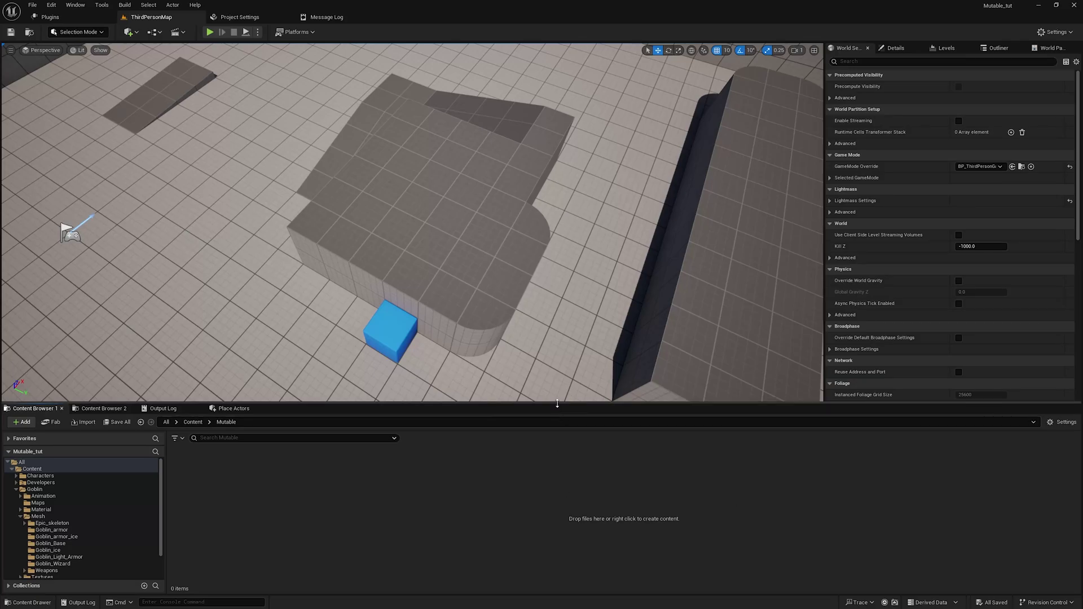
- Make the Content Browser area slightly taller by shrinking the level viewport
drag(534, 403, 534, 383)
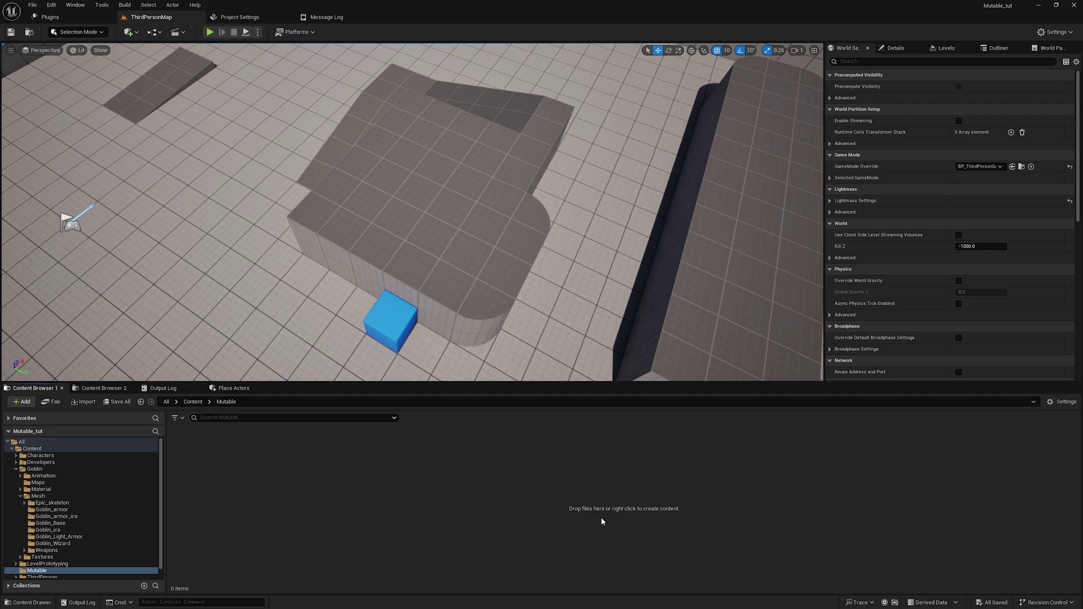
- Switch to the web browser, examine the "Goblin warrior. Modular" asset page on Fab, and return to Unreal Editor
key(super)
click(531, 601)
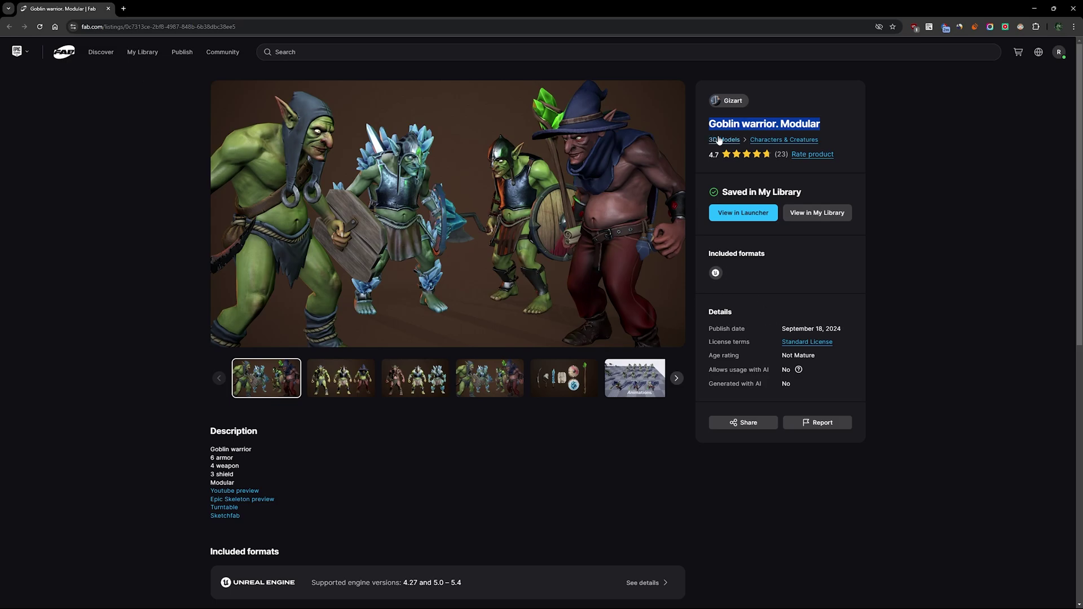
triple_click(736, 125)
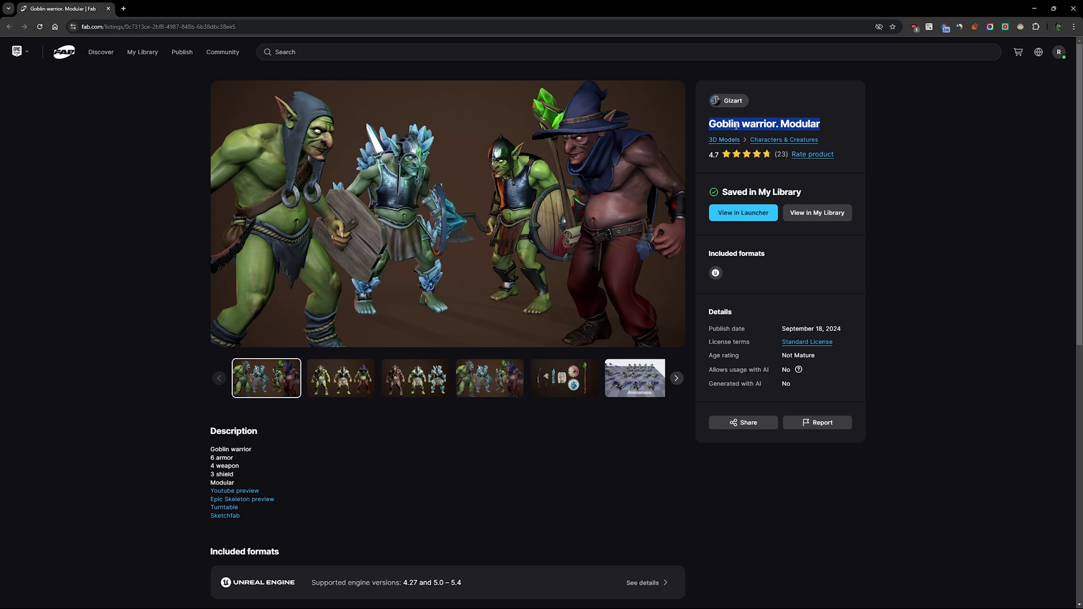
triple_click(786, 125)
drag(892, 143, 926, 150)
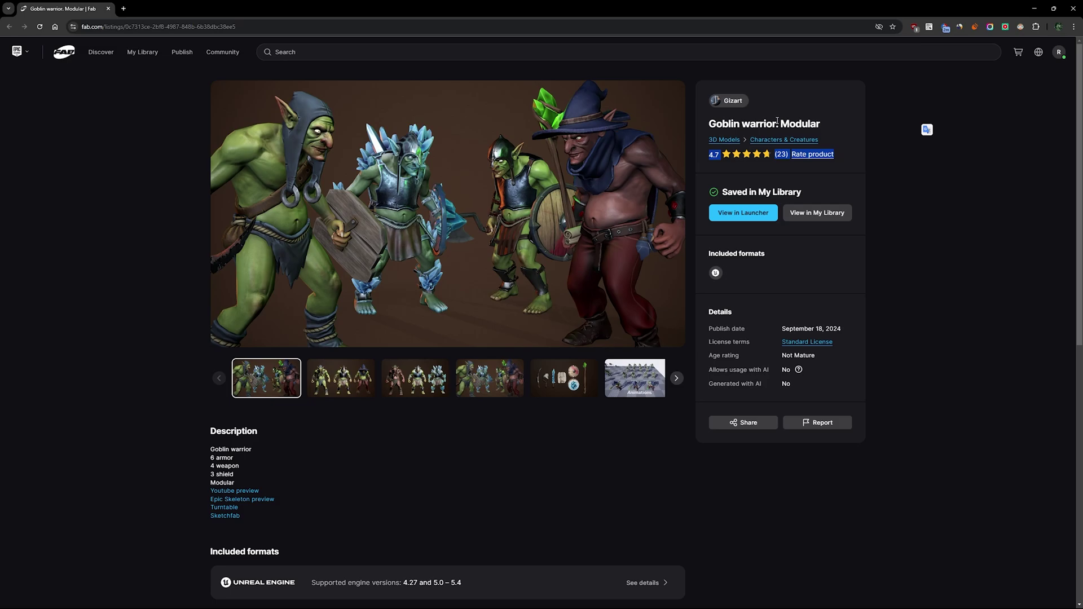
triple_click(796, 129)
click(864, 144)
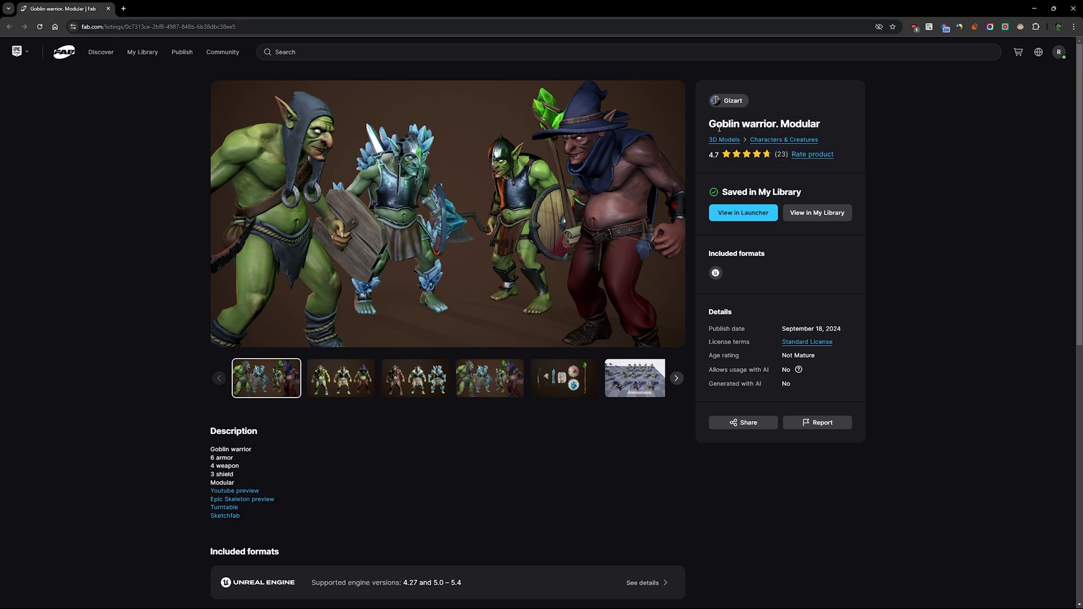
drag(710, 122, 813, 123)
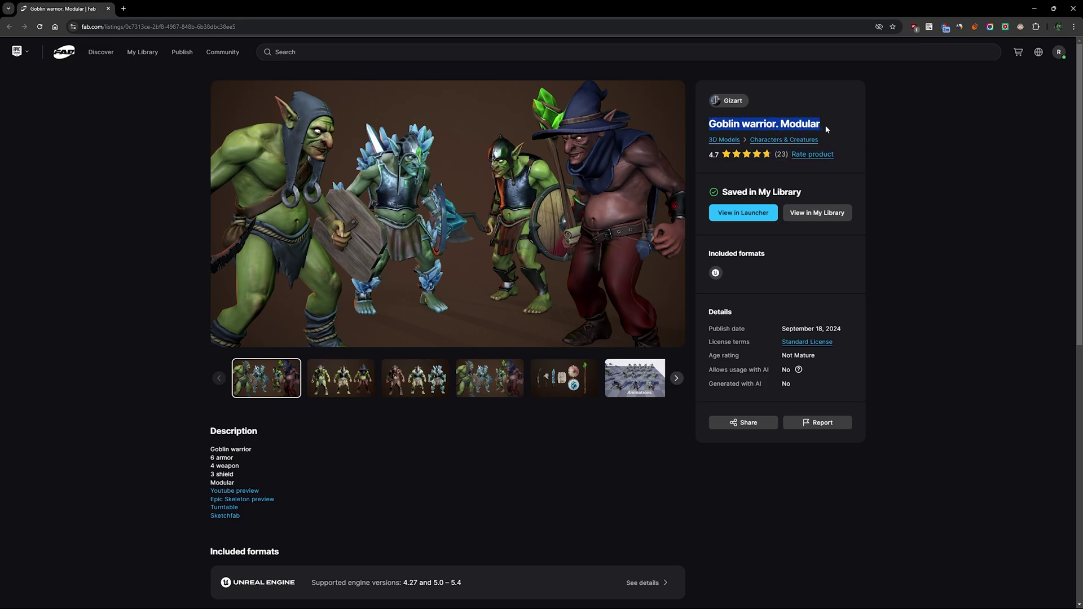
click(810, 123)
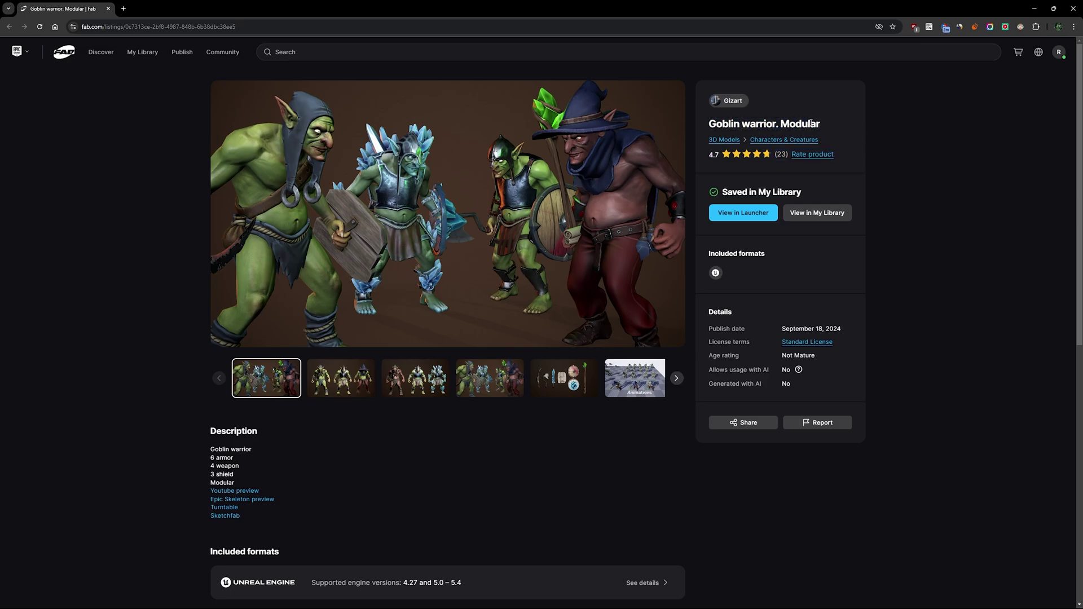
click(1035, 8)
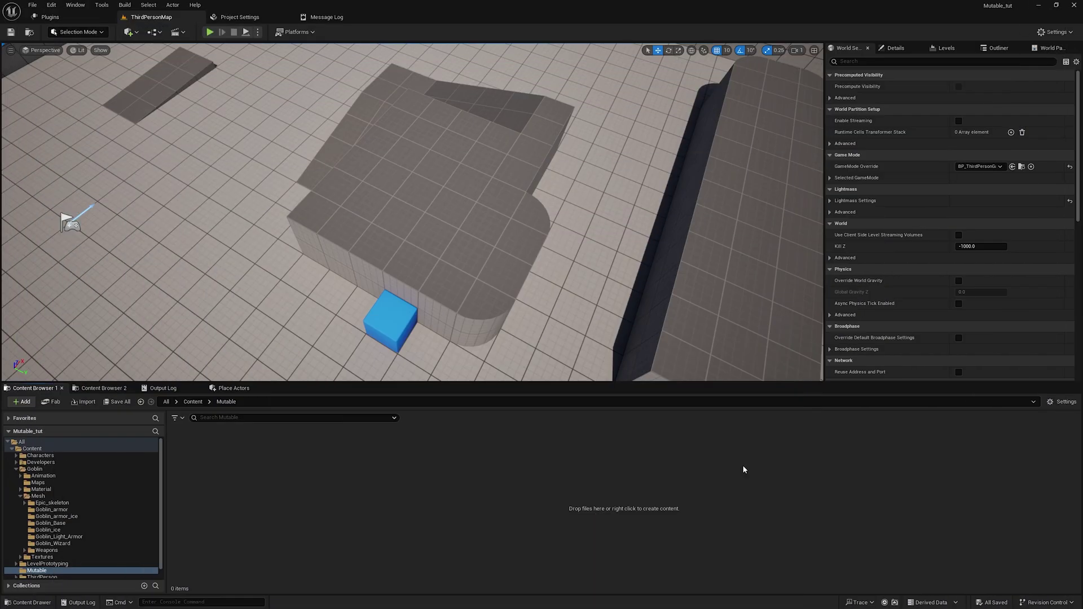
- Search the plugin list for "mutab" to check whether the Mutable plugin is enabled
click(50, 17)
click(296, 32)
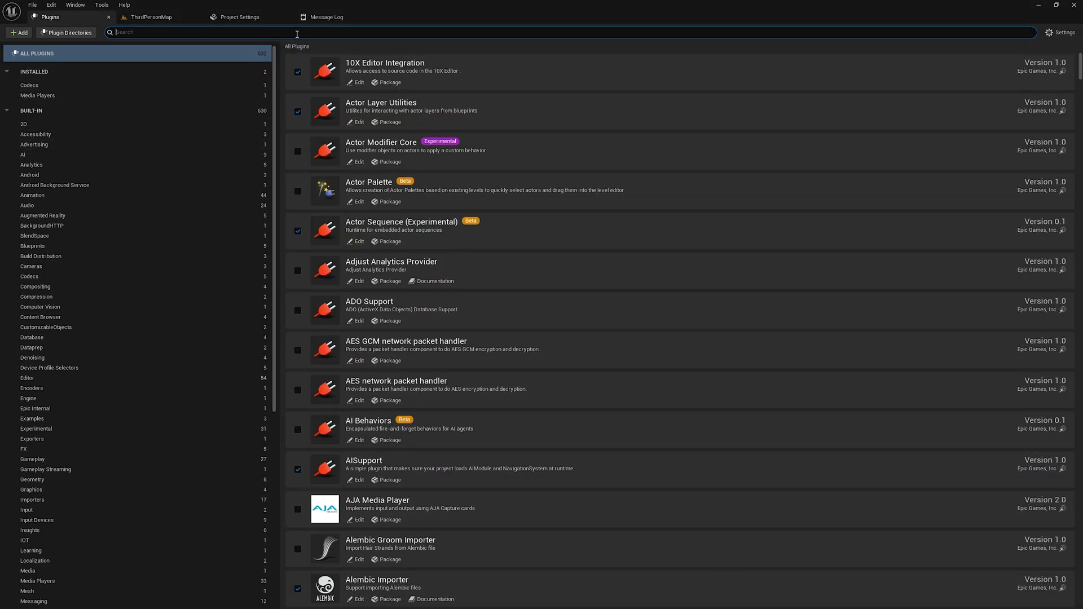
text(muta)
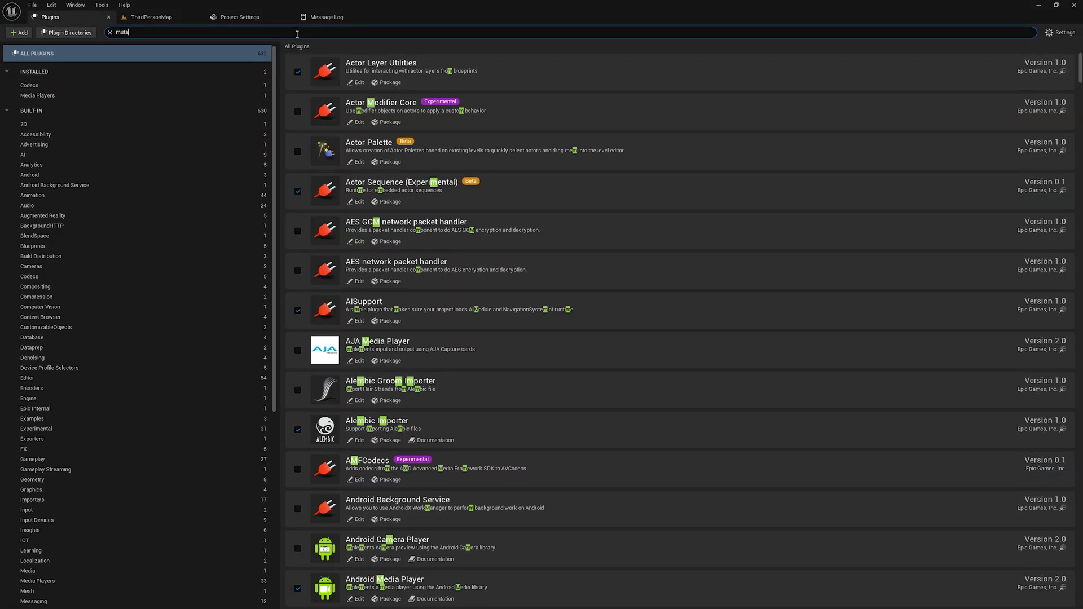
text(b)
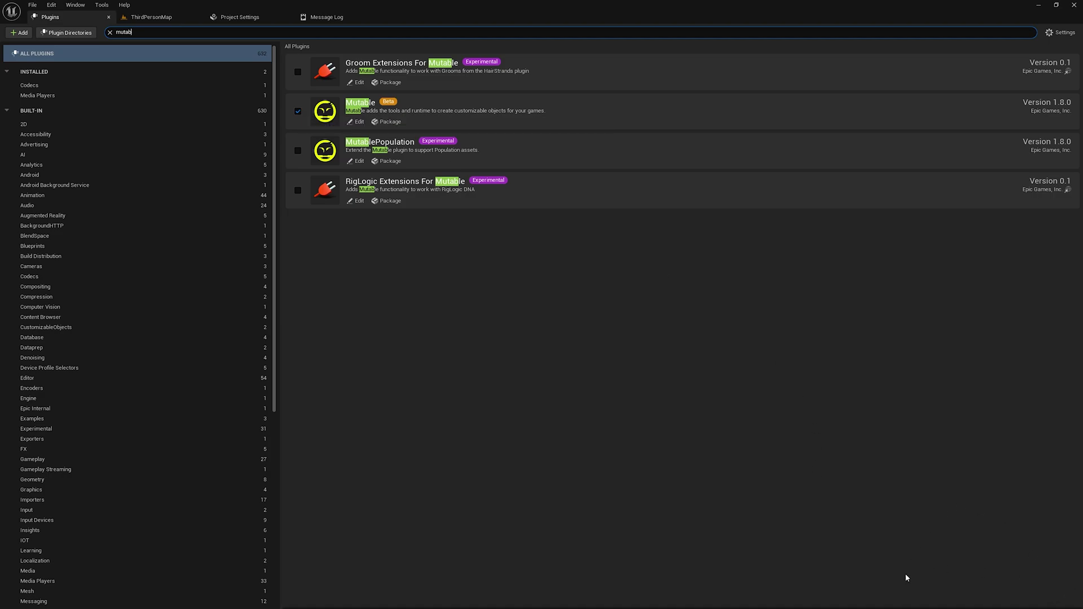
- Create a Mutable Customizable Object named CO_Gobline in the project's Mutable content folder
click(161, 17)
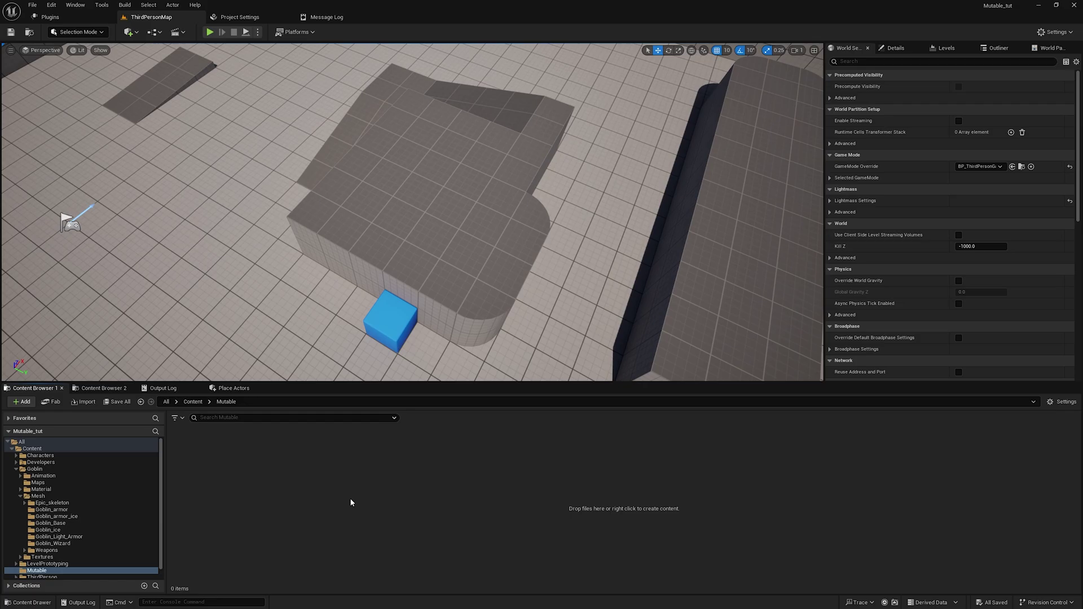
scroll(62, 564, down, 1)
click(56, 561)
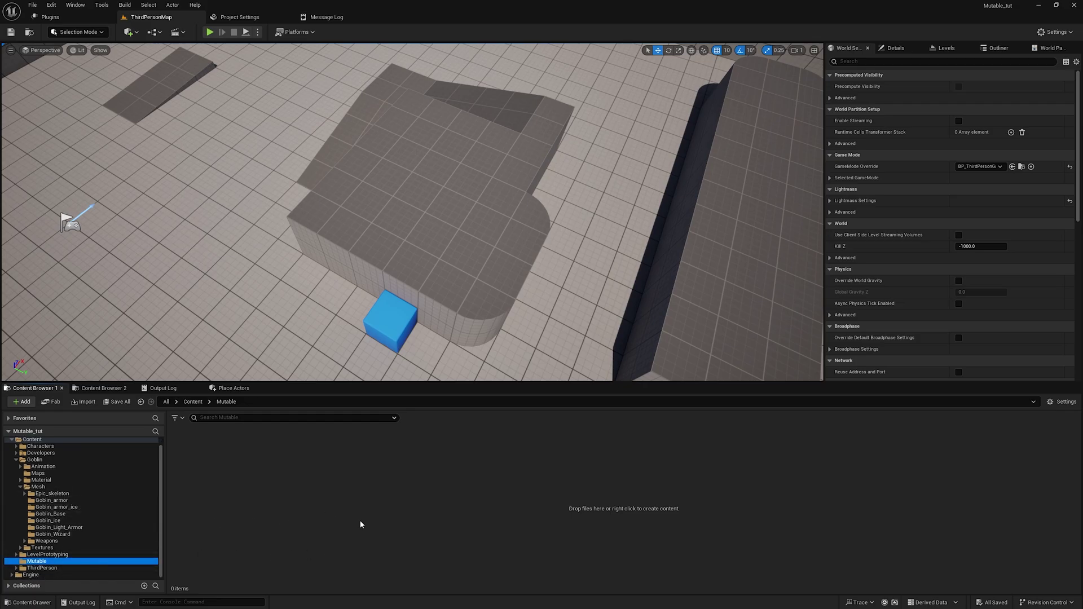
right_click(314, 504)
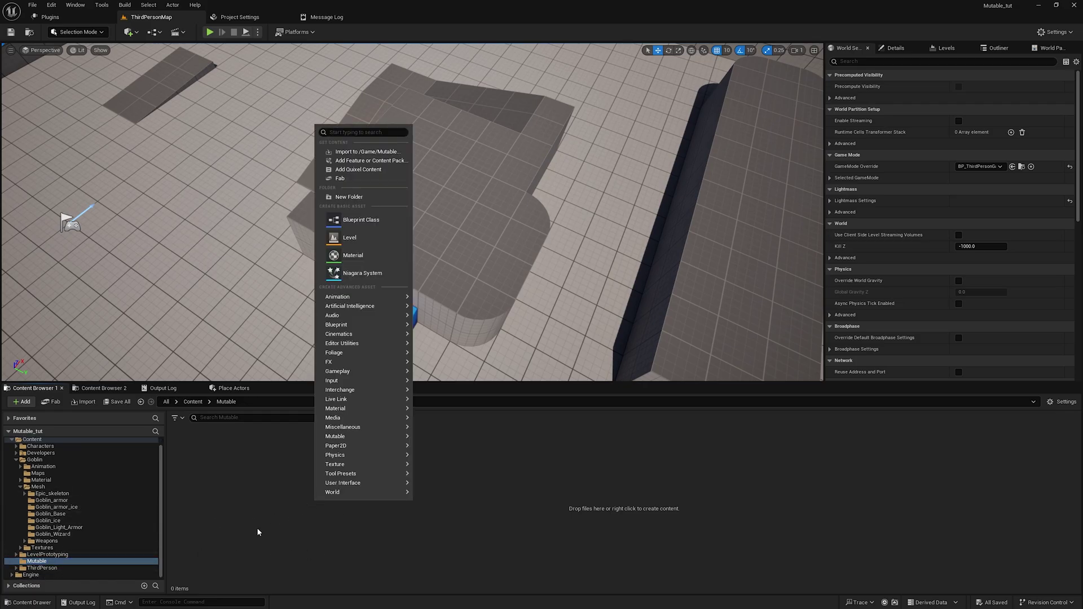
right_click(264, 514)
mouse_move(323, 454)
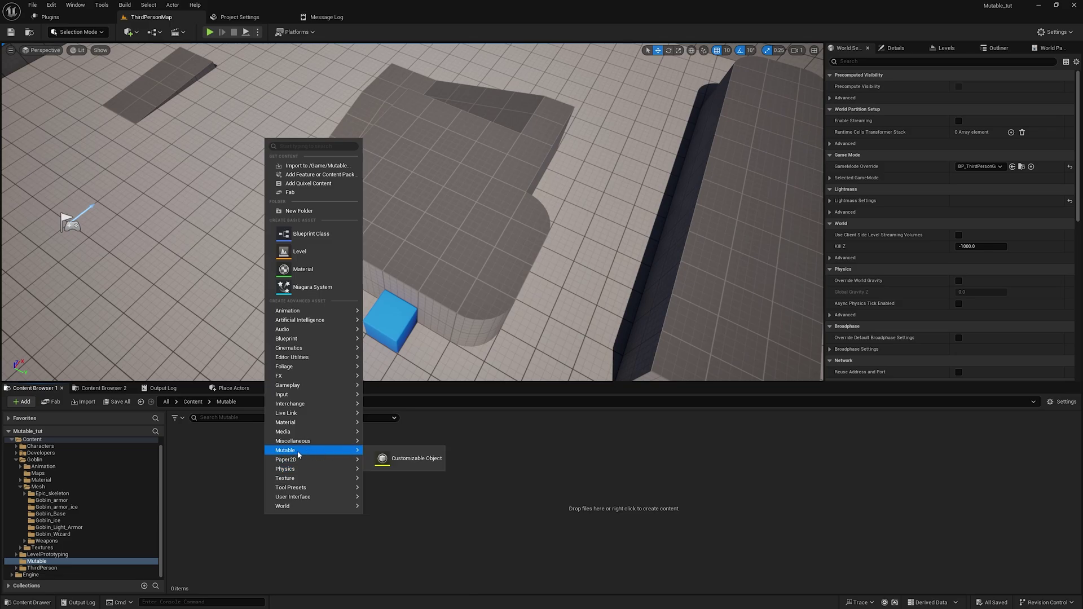
click(408, 460)
text(CO)
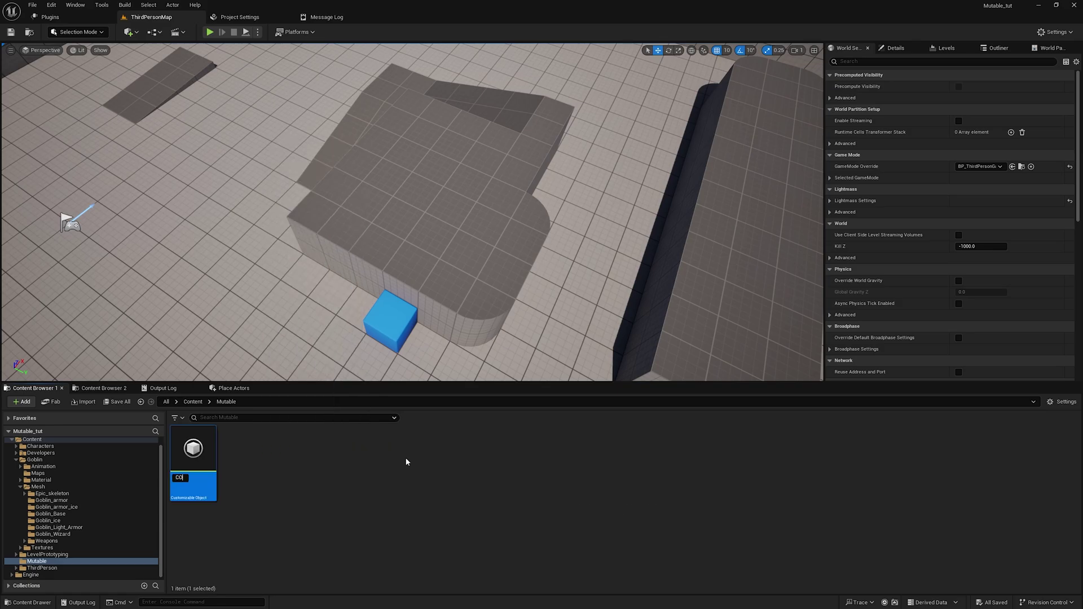
text(_Gobline)
key(Return)
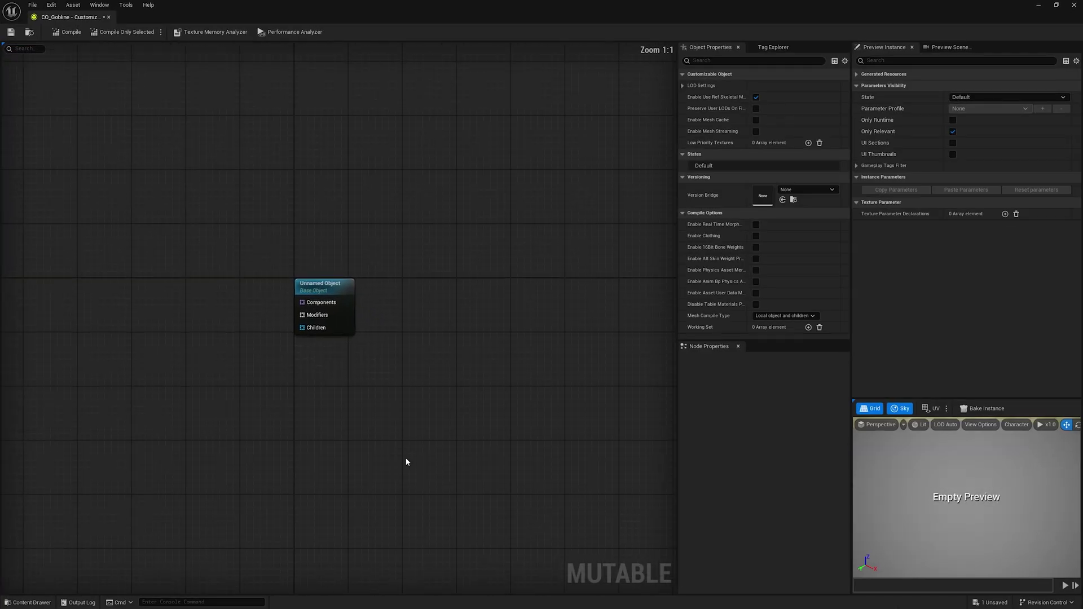
- Add a Skeletal Mesh node to the CO_Gobline graph, well to the left of the base object node
right_drag(210, 419, 373, 455)
scroll(374, 456, down, 2)
scroll(435, 465, up, 2)
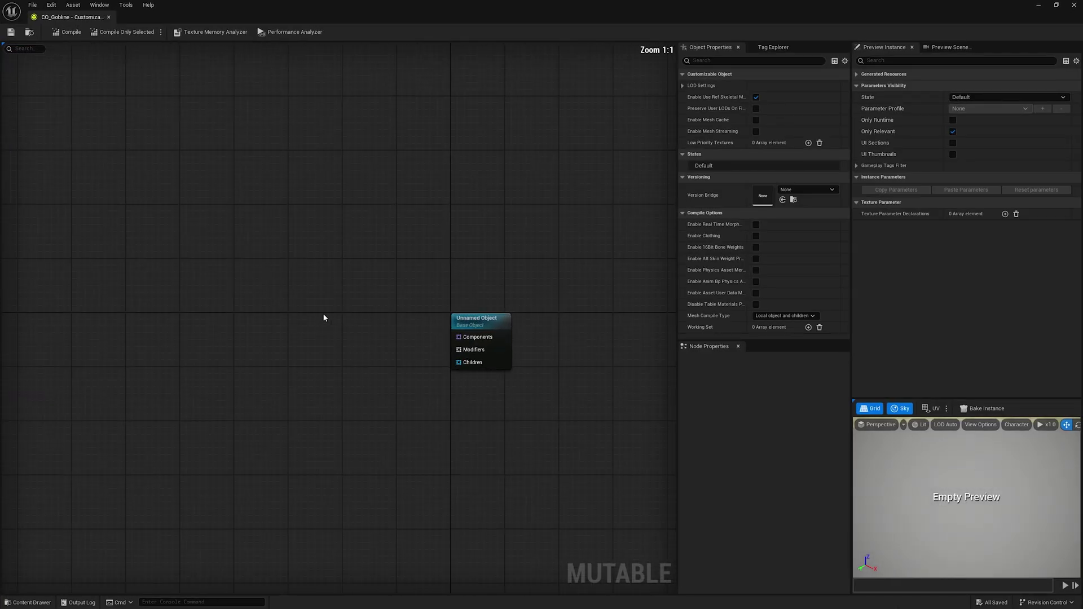
drag(267, 215, 644, 444)
drag(409, 290, 573, 456)
right_drag(305, 421, 409, 419)
scroll(407, 423, down, 2)
right_click(191, 355)
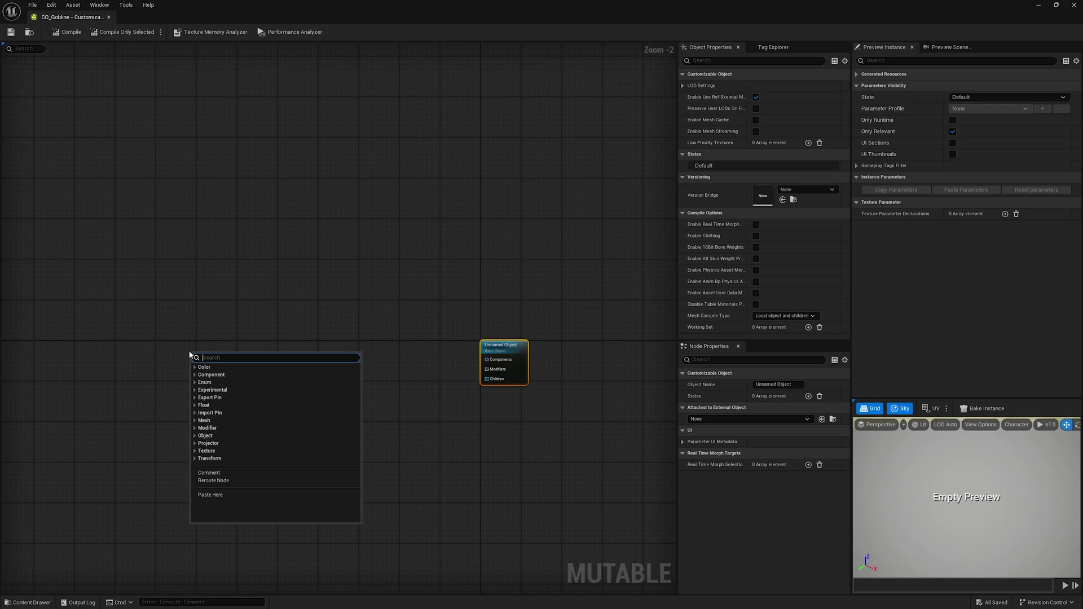
text(ske)
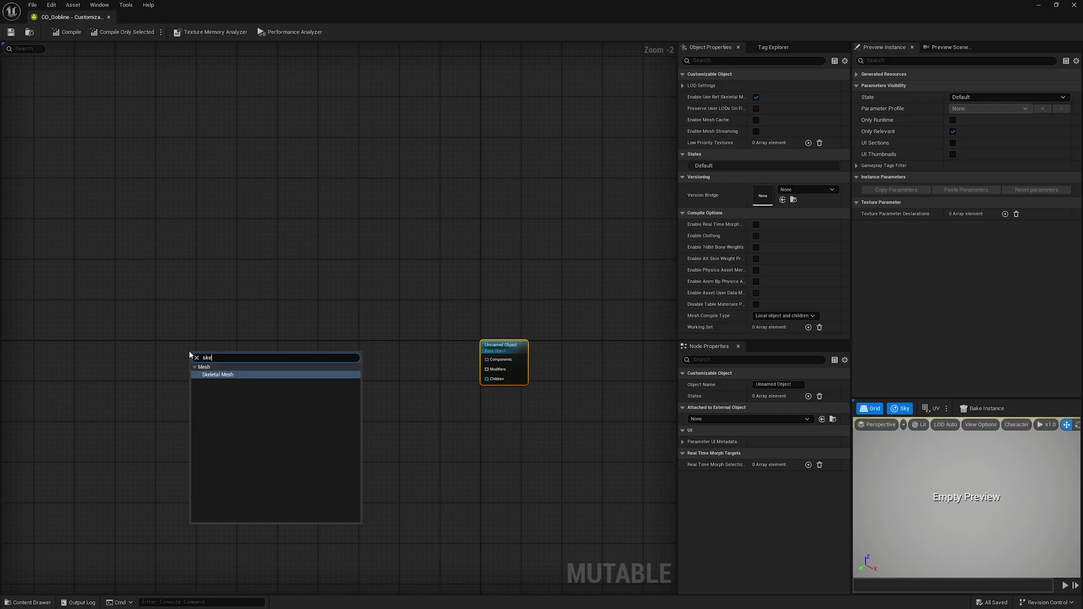
key(Return)
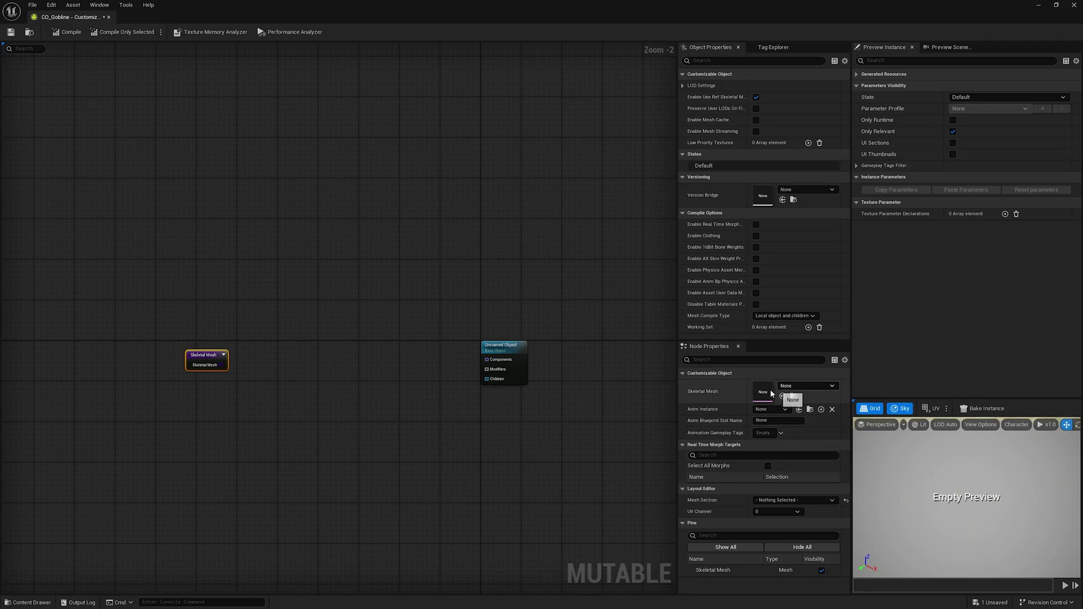
- Dock the CO_Gobline editor beside ThirdPersonMap and assign SK_Goblin from Goblin/Mesh/Goblin_Base to the Skeletal Mesh node
drag(74, 17, 229, 17)
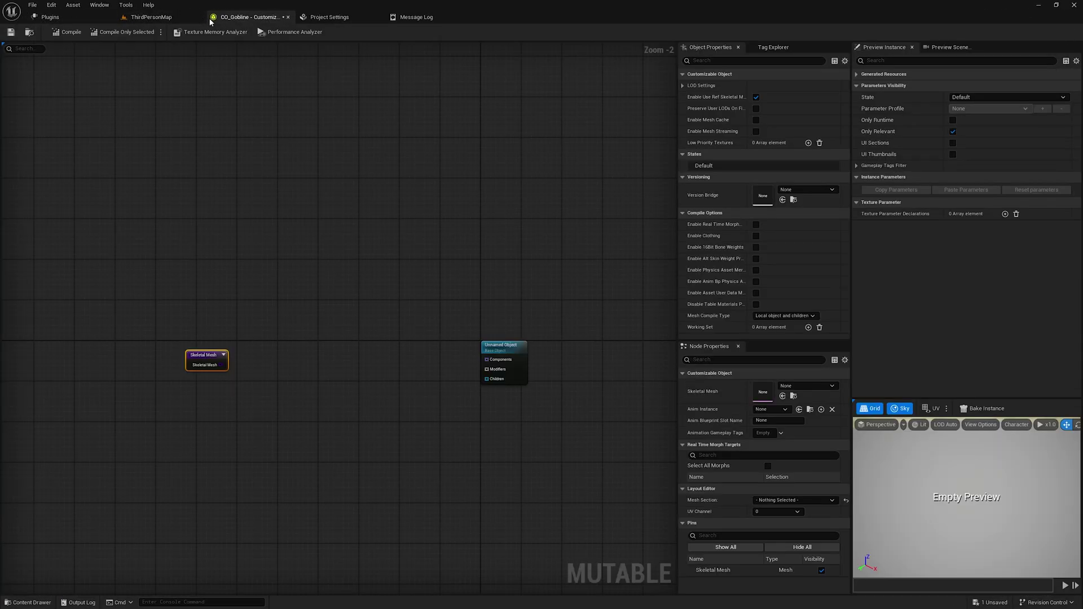
click(149, 17)
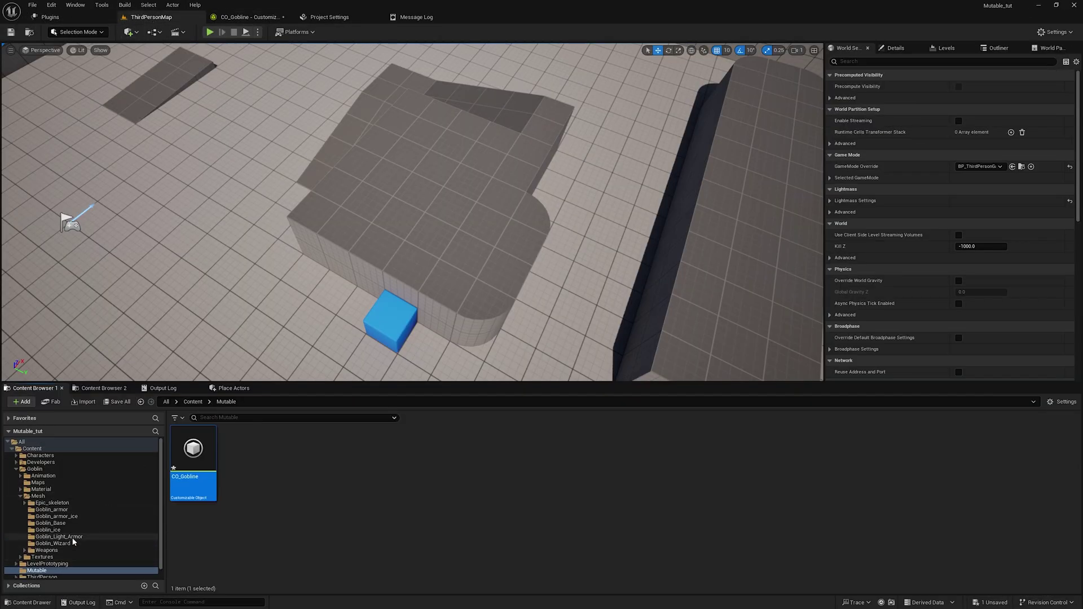
click(42, 469)
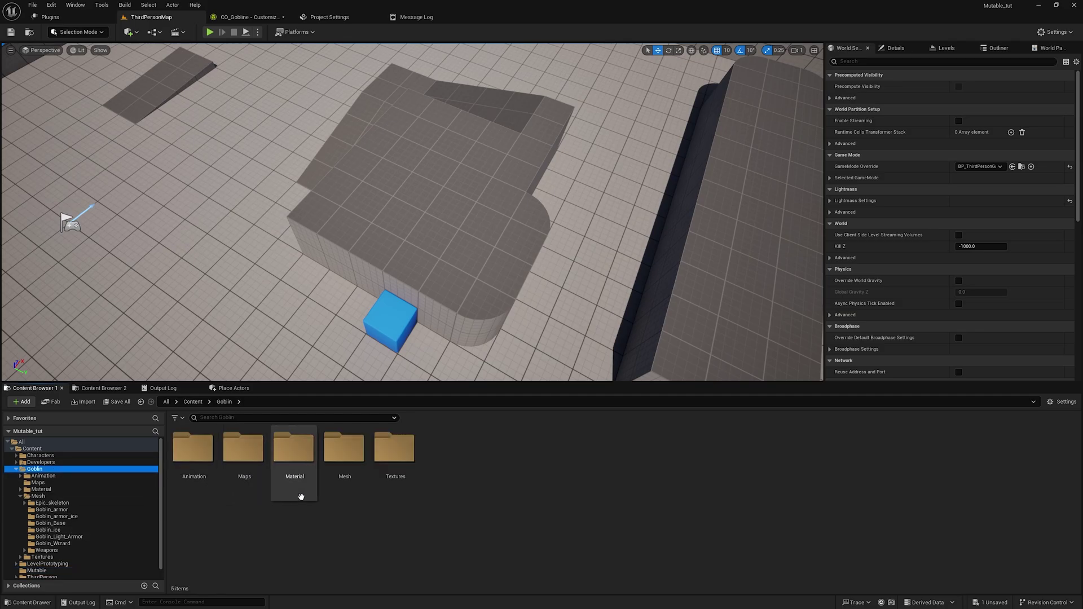
double_click(352, 479)
double_click(354, 476)
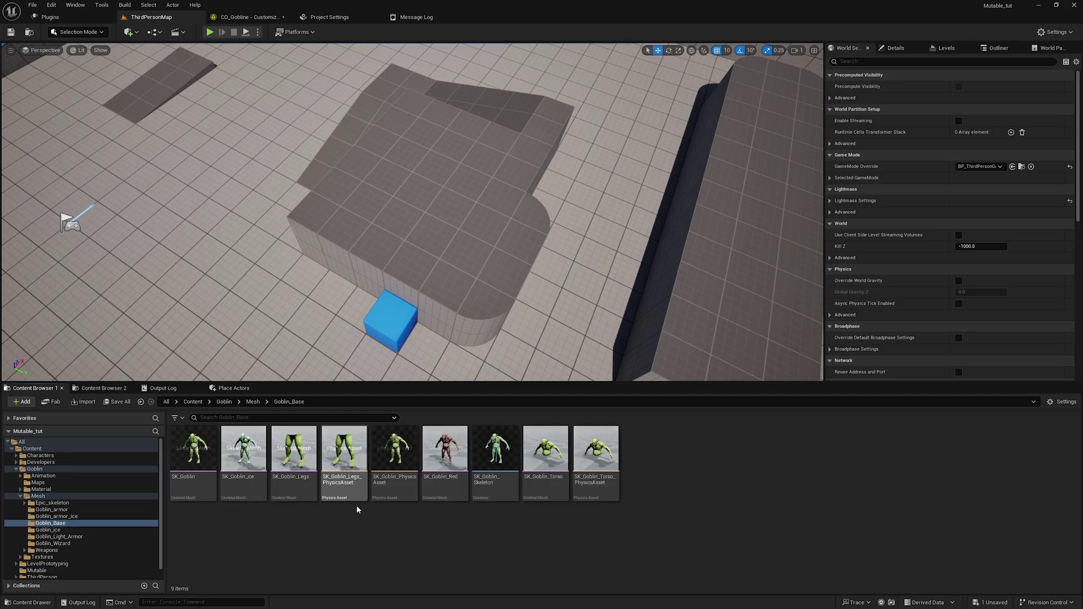
click(193, 451)
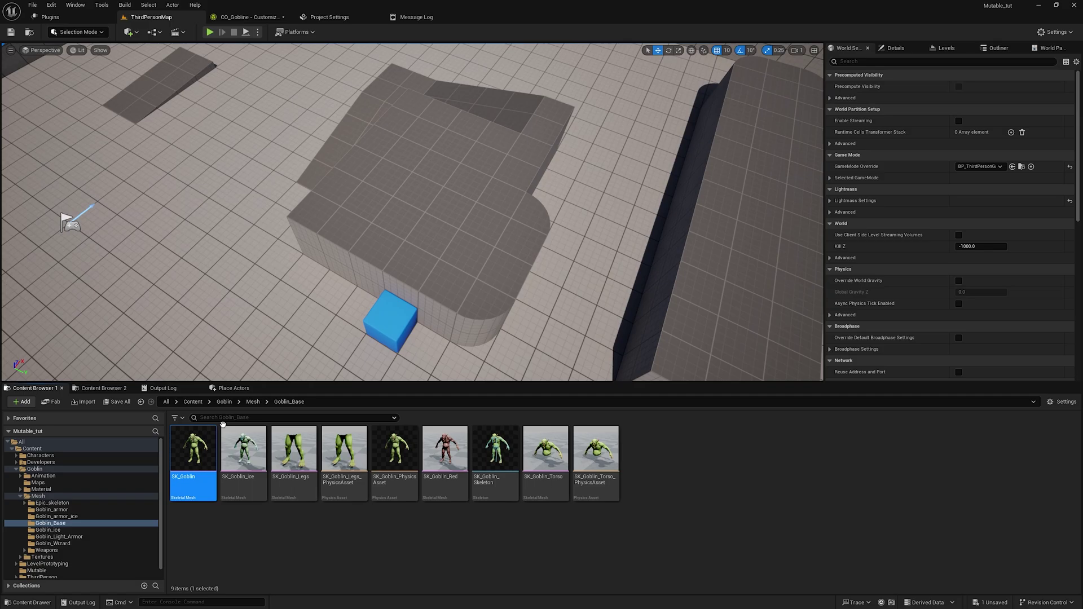
click(248, 17)
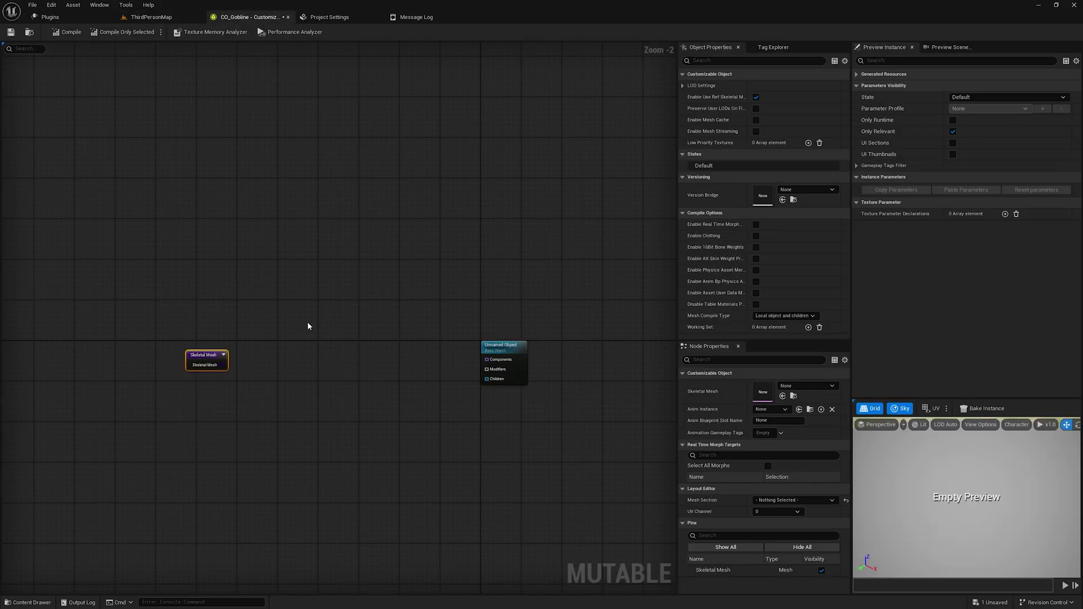
click(782, 396)
- Add a Mesh Section node connected to the SK_Goblin node's LOD 0 Mat_Goblin_green mesh output
scroll(265, 373, up, 2)
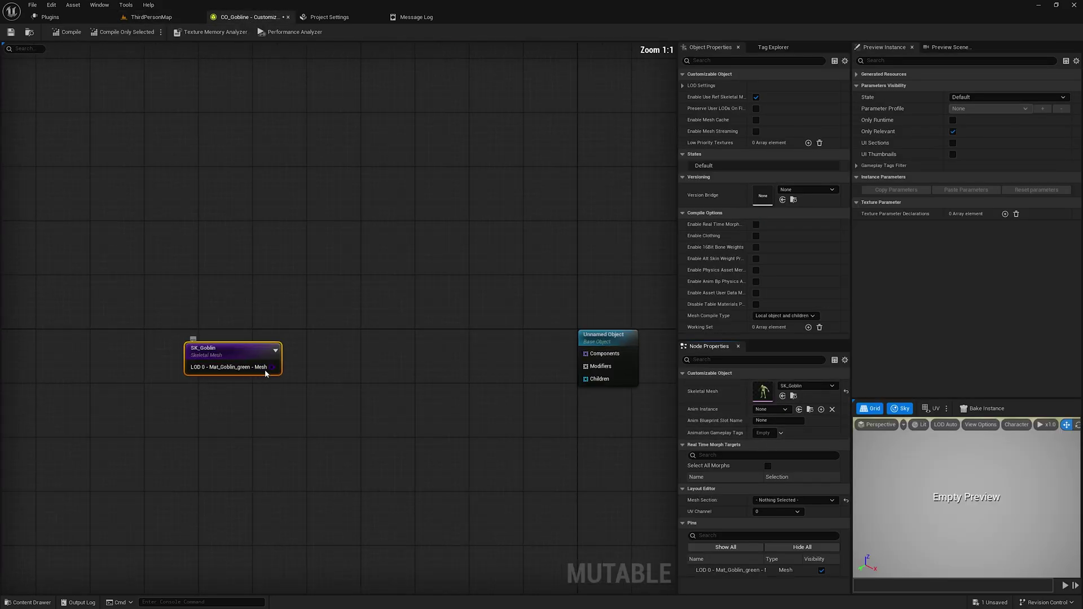
drag(272, 367, 340, 370)
text(m)
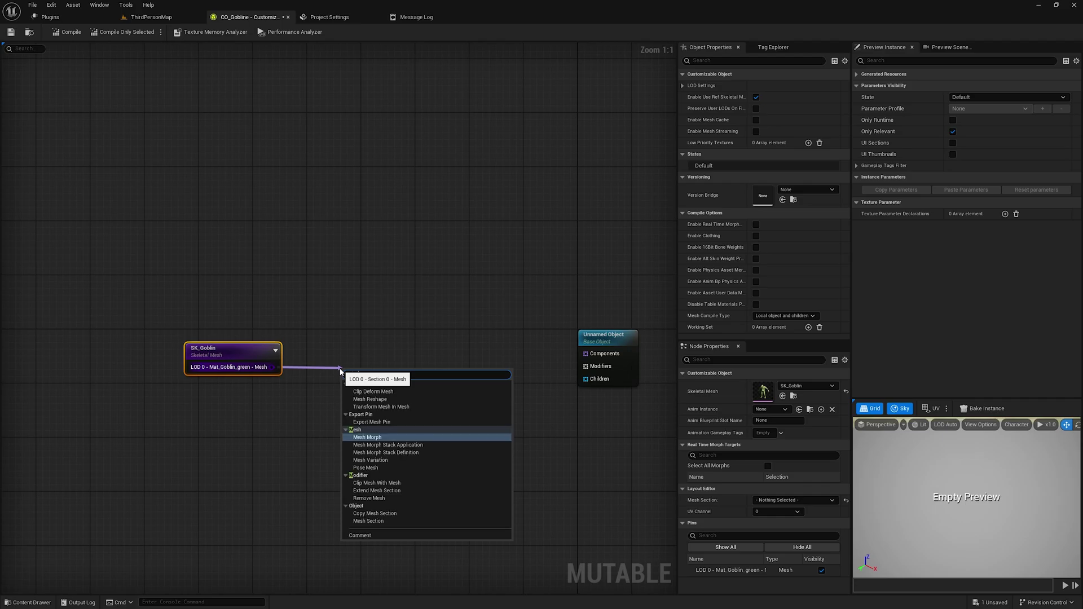
text(esh)
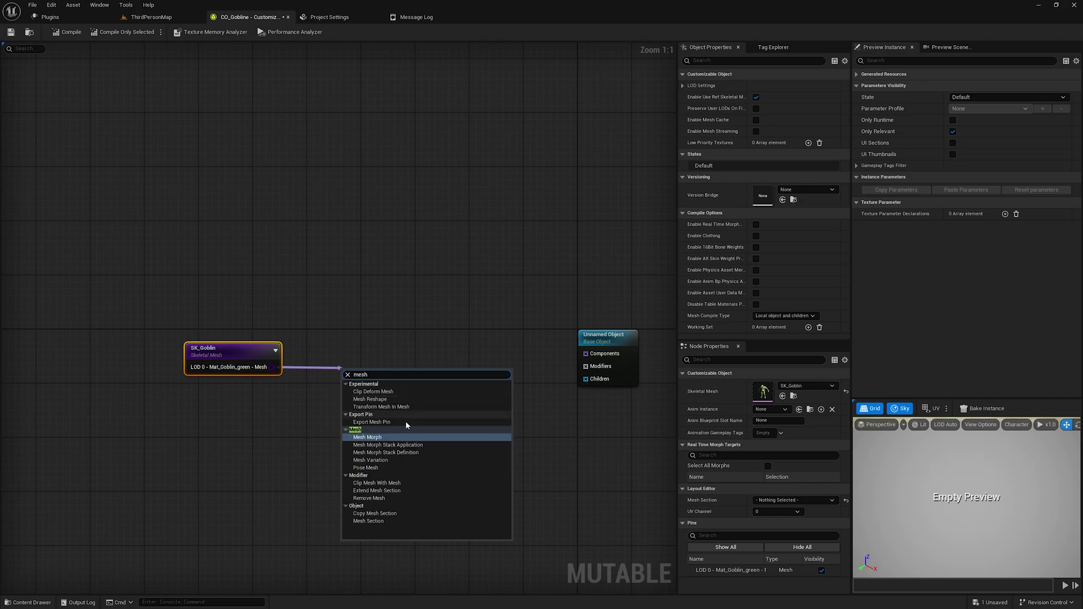
click(390, 521)
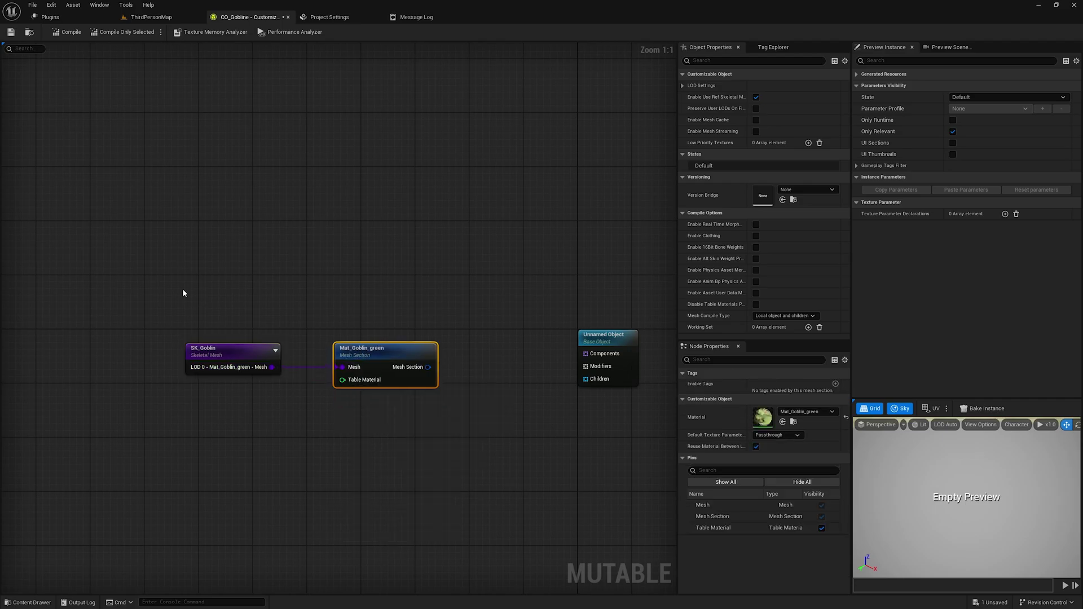
- Move the SK_Goblin and Mesh Section nodes together further left, level with the base object node
drag(184, 295, 473, 439)
drag(404, 362, 323, 348)
mouse_move(229, 299)
mouse_down()
mouse_move(384, 404)
mouse_move(425, 417)
mouse_move(240, 290)
mouse_up()
click(215, 275)
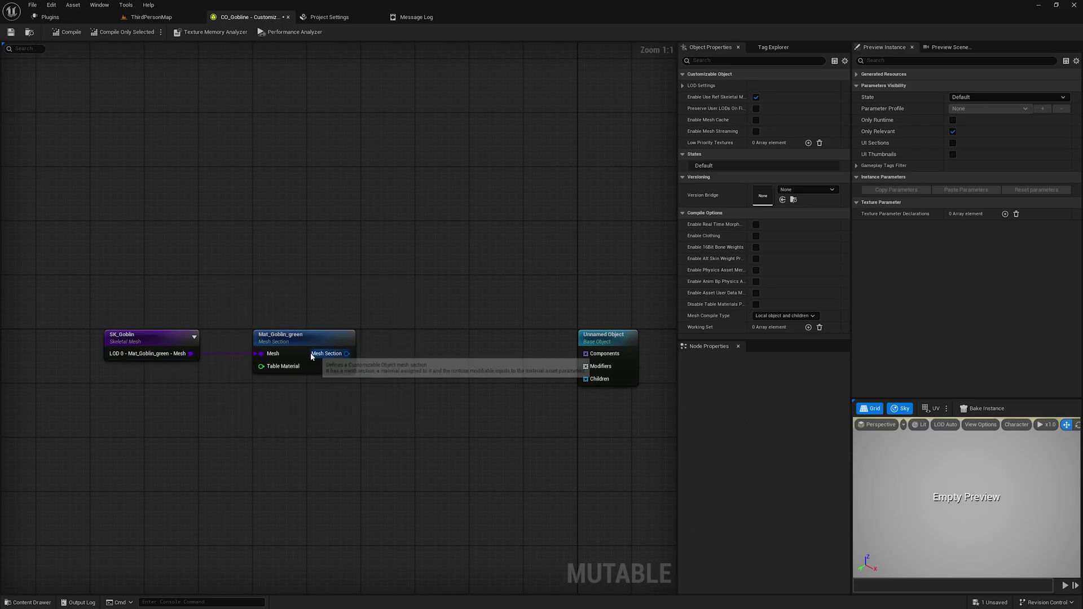
drag(89, 291, 336, 375)
- Add a Mesh Component node fed by the Mesh Section output and align it between the section and base object nodes
drag(294, 340, 369, 353)
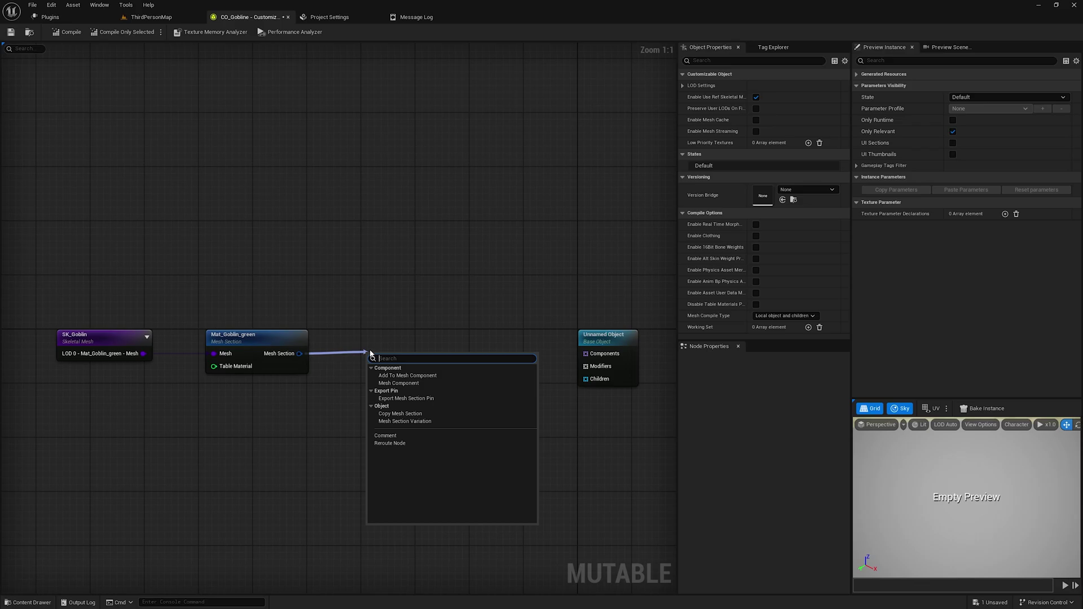
text(mesh)
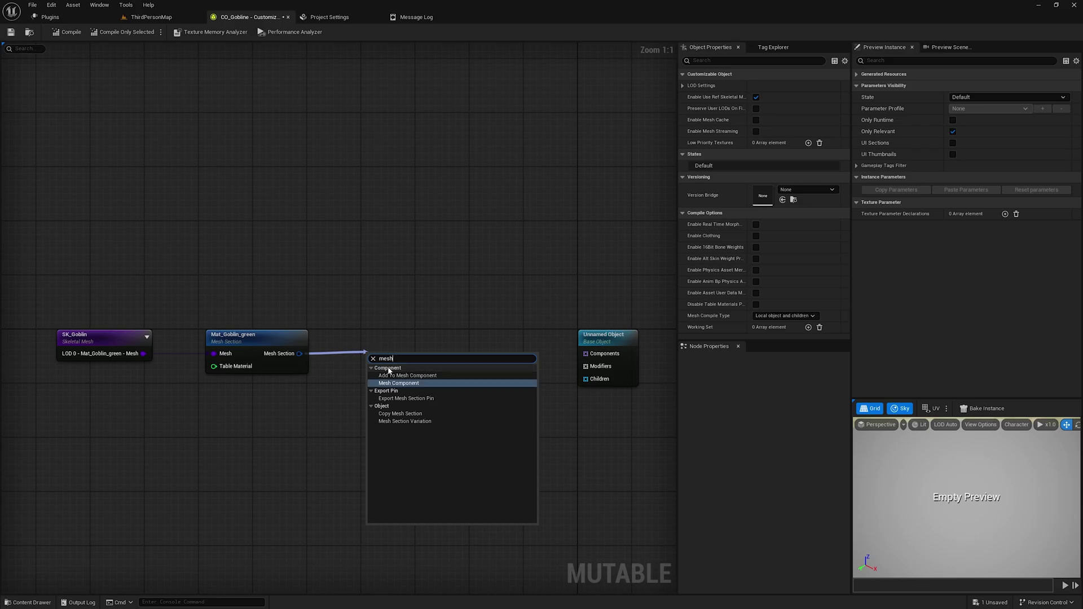
click(398, 383)
drag(389, 363, 407, 342)
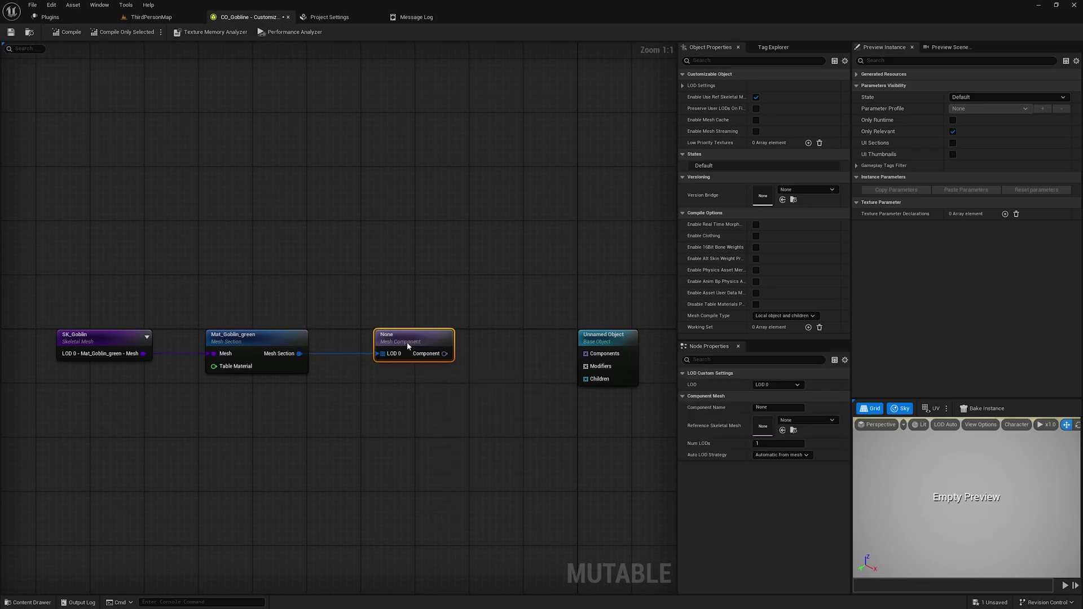
- Set the Mesh Component node's component name to Body
click(771, 406)
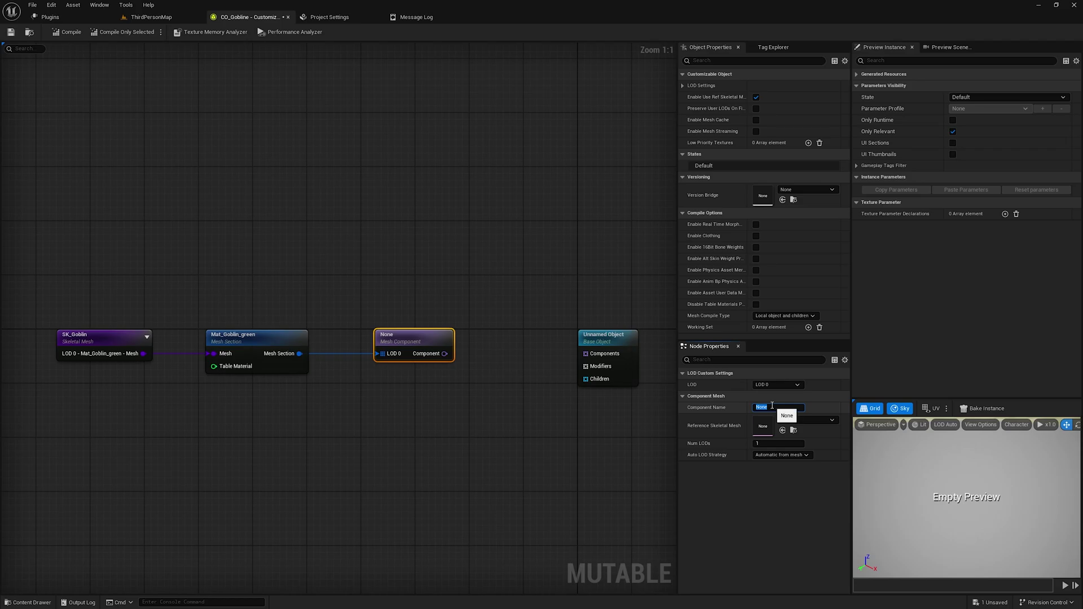
text(B)
key(BackSpace)
key(BackSpace)
key(BackSpace)
key(BackSpace)
text(ody)
key(Return)
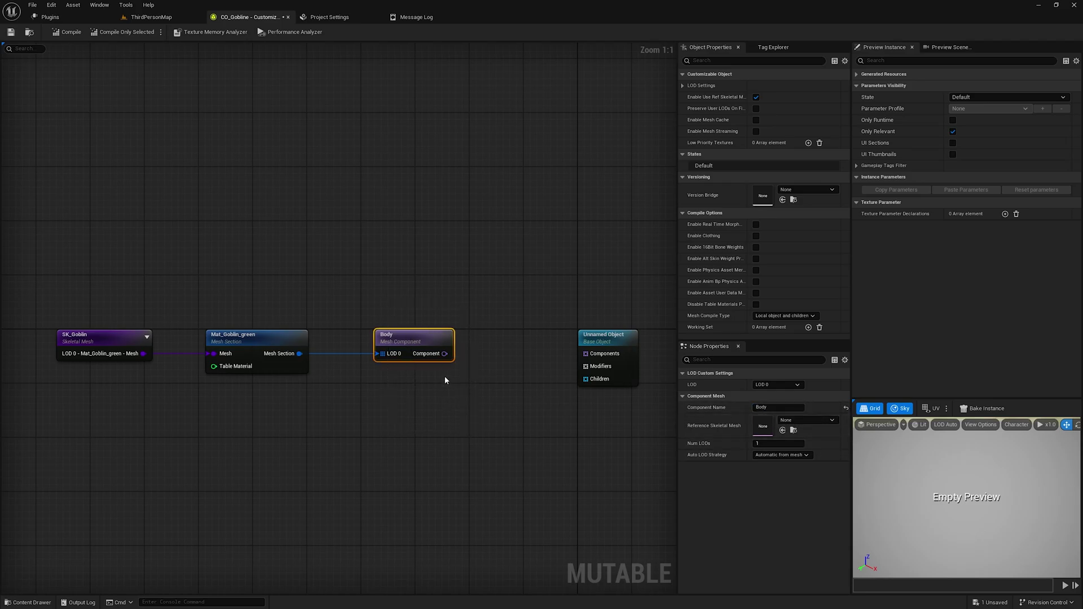
- Connect the Body node's Component output to the base object's Components input and compile CO_Gobline
drag(25, 279, 488, 455)
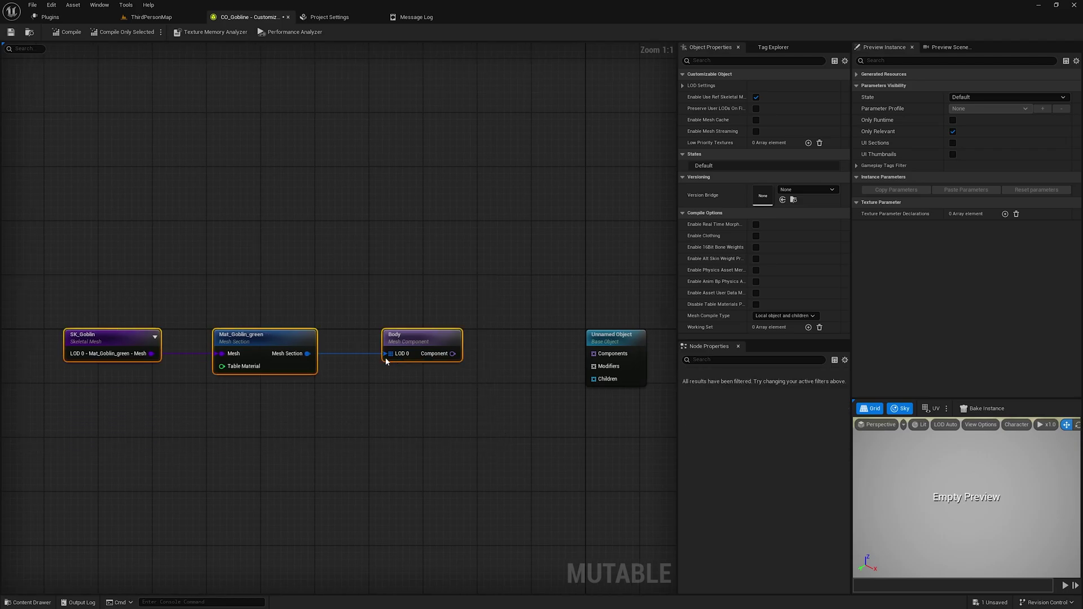
click(392, 381)
drag(32, 262, 512, 459)
click(478, 405)
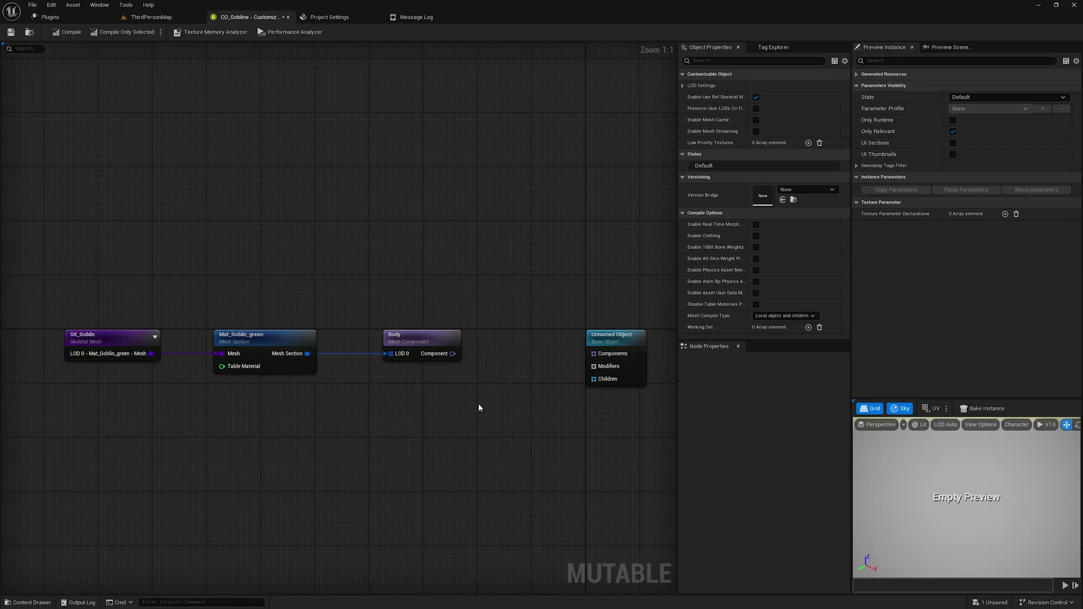
click(411, 350)
click(455, 362)
drag(452, 354, 595, 354)
drag(934, 401, 936, 268)
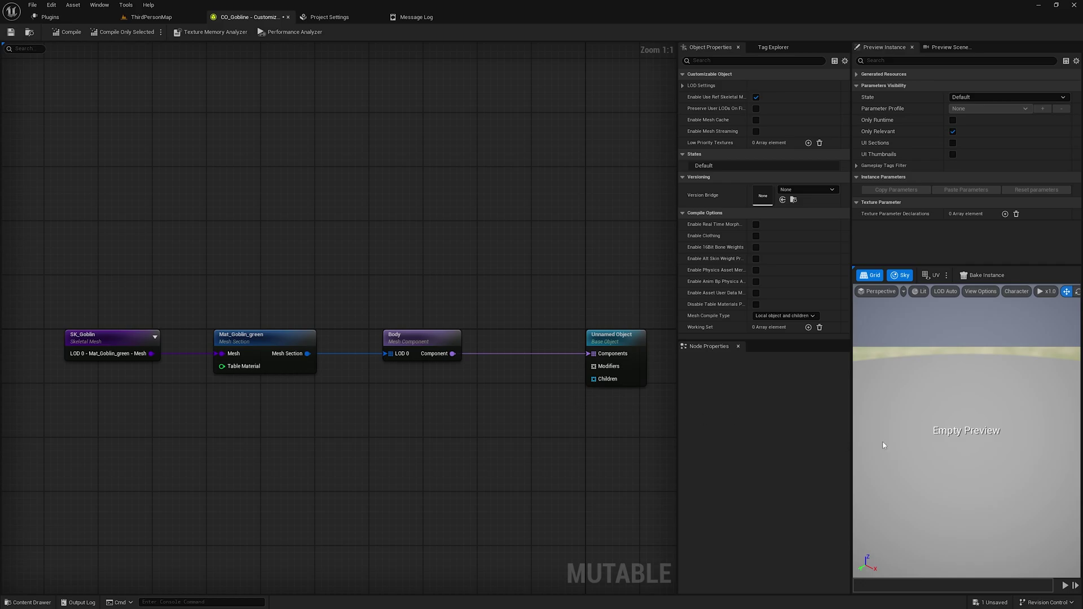
click(68, 31)
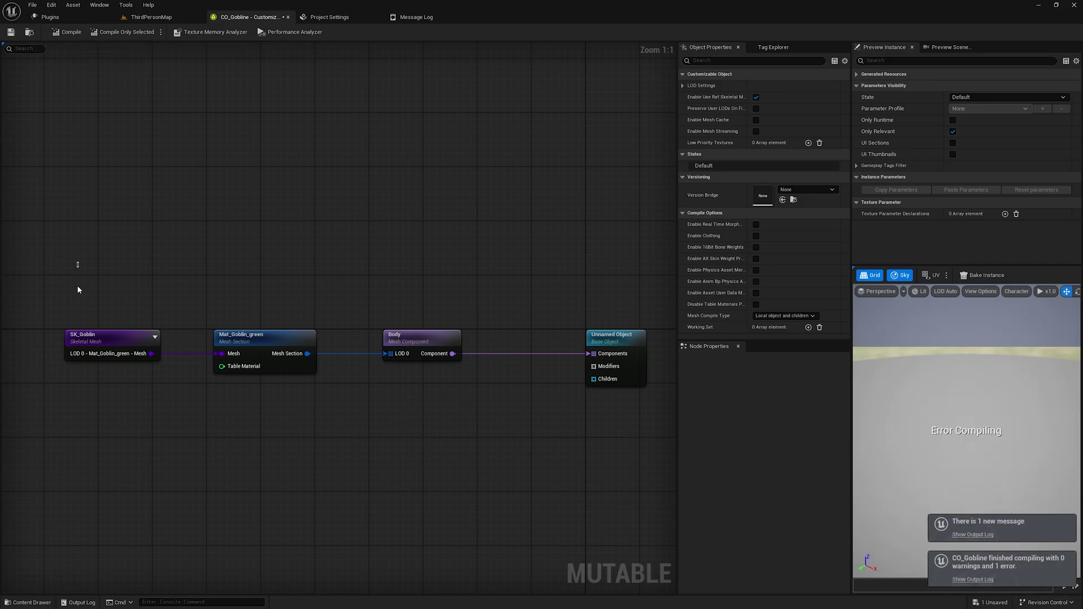
- Copy the SK_Goblin node's skeletal mesh into the Body component's Reference Skeletal Mesh and recompile to check the preview
click(90, 338)
right_click(703, 391)
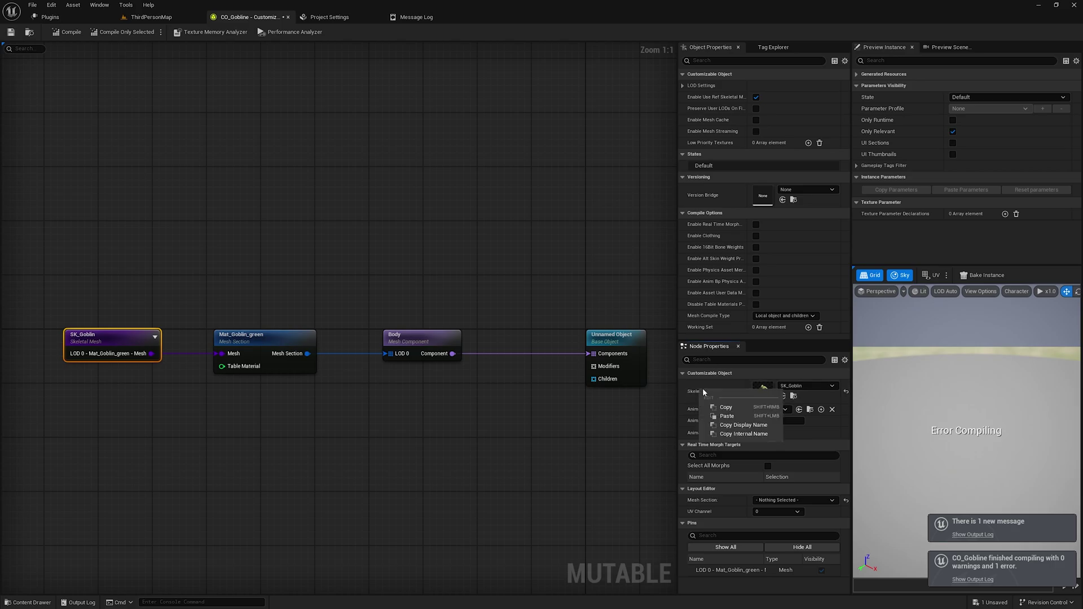
click(727, 407)
drag(51, 263, 186, 449)
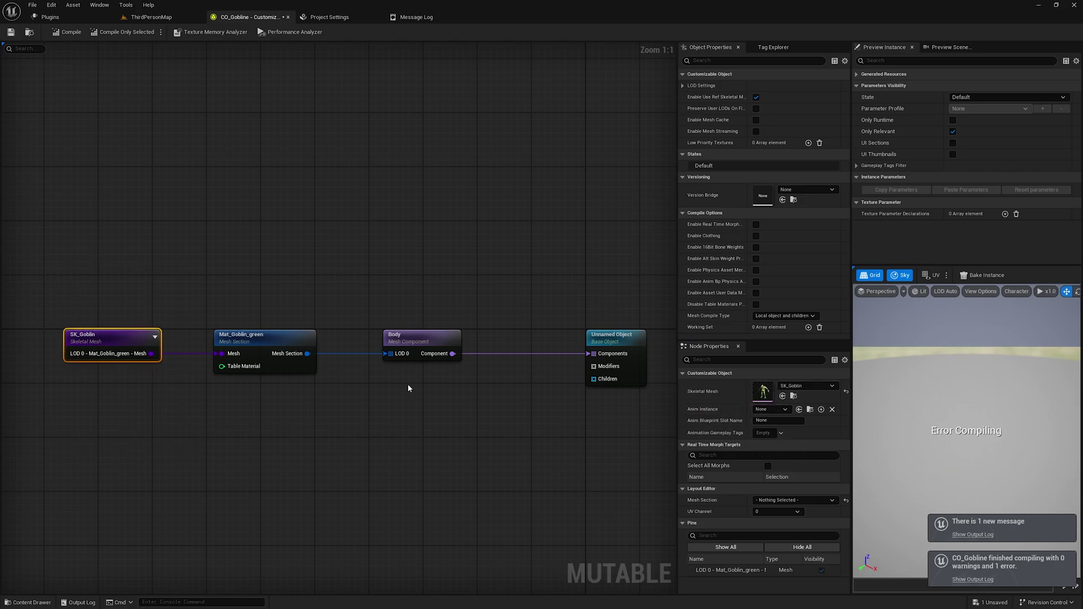
drag(375, 261, 460, 424)
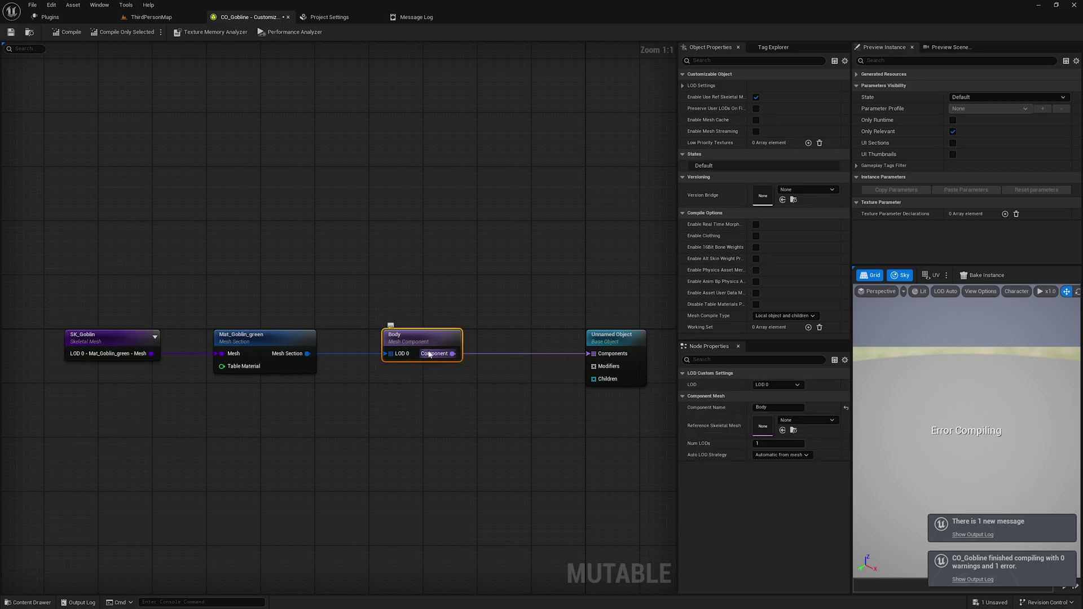
right_click(700, 424)
click(729, 451)
click(68, 32)
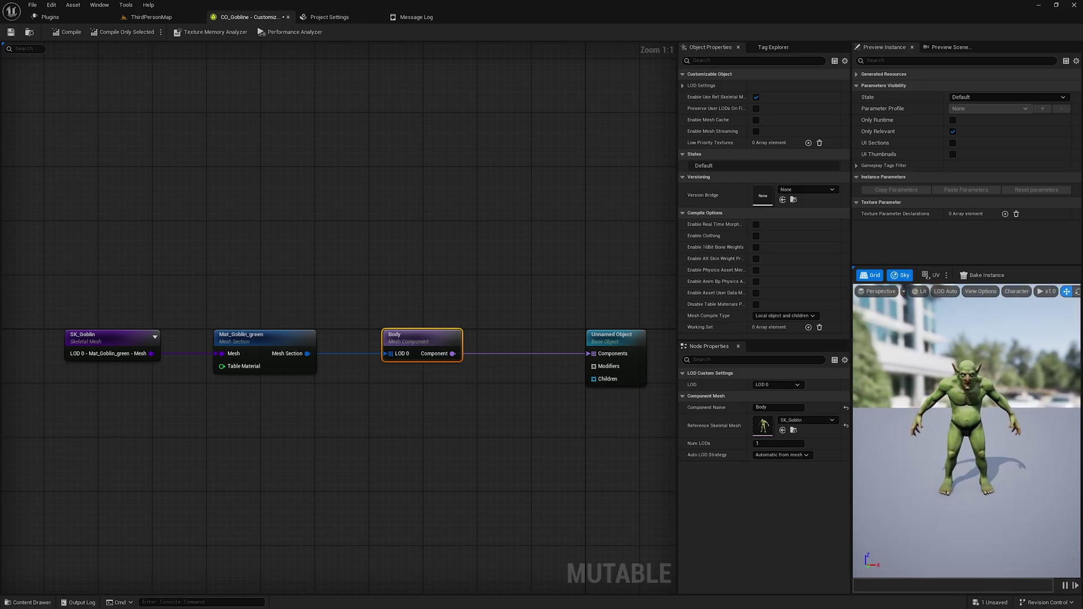
drag(970, 430, 974, 457)
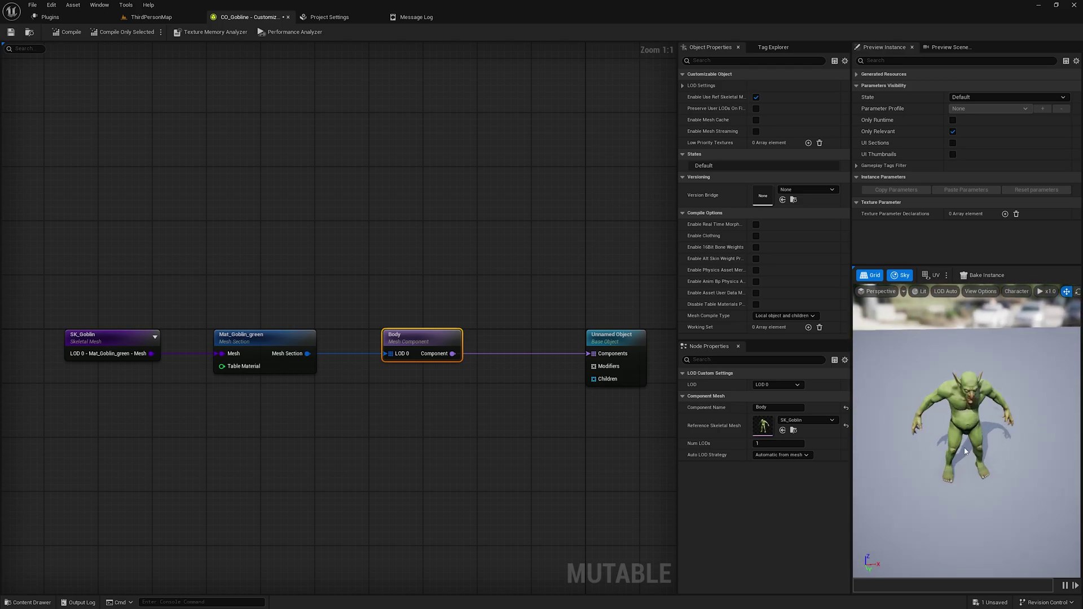
drag(960, 475, 966, 449)
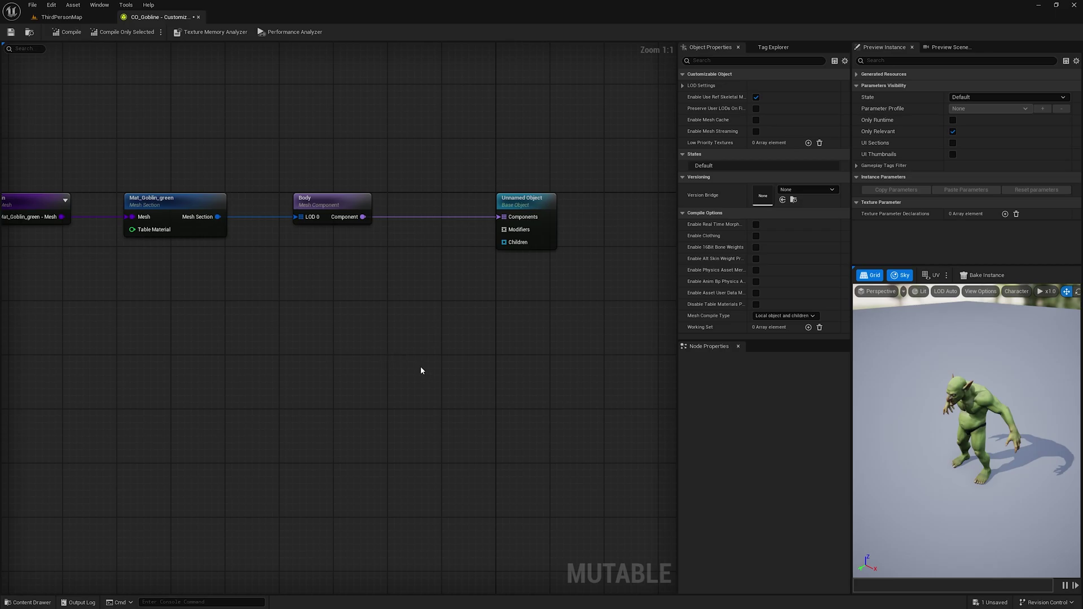
- Add an Object Group node below the Body component and connect its Group output to the base object's Children input
right_click(321, 344)
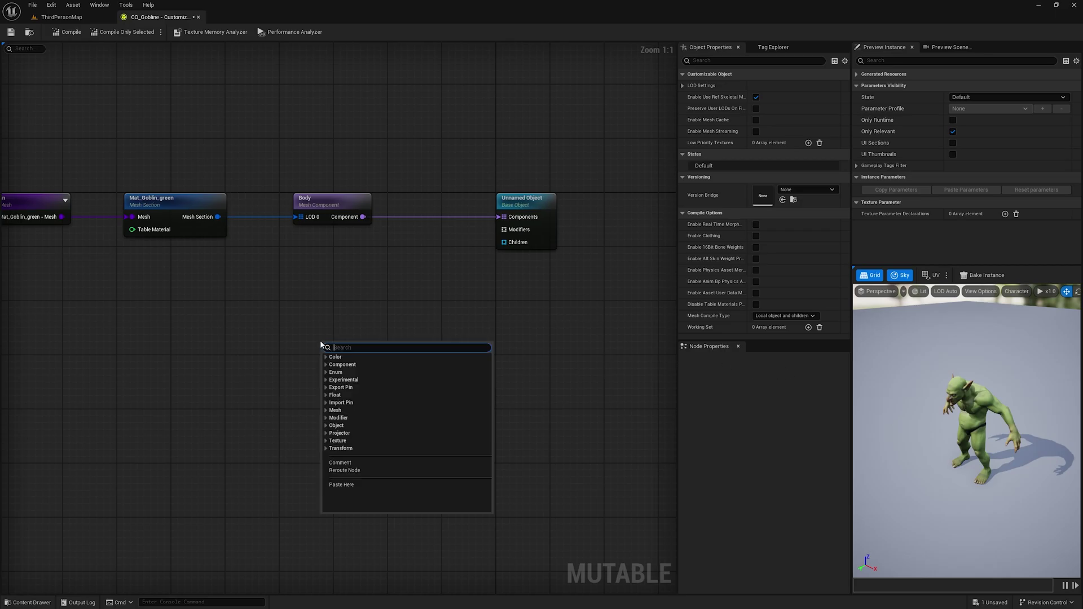
text(object)
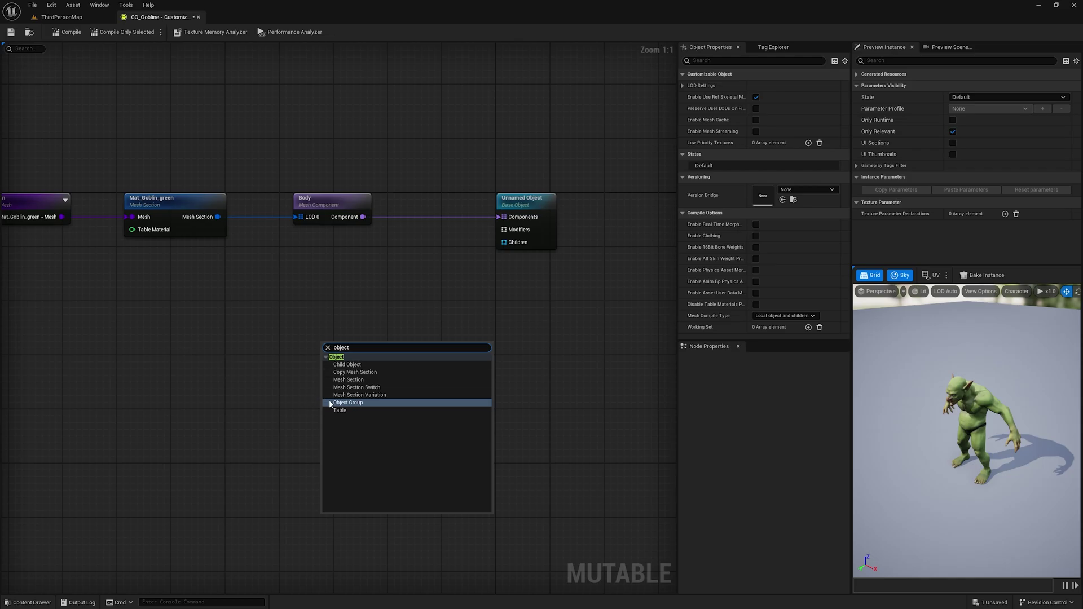
click(331, 403)
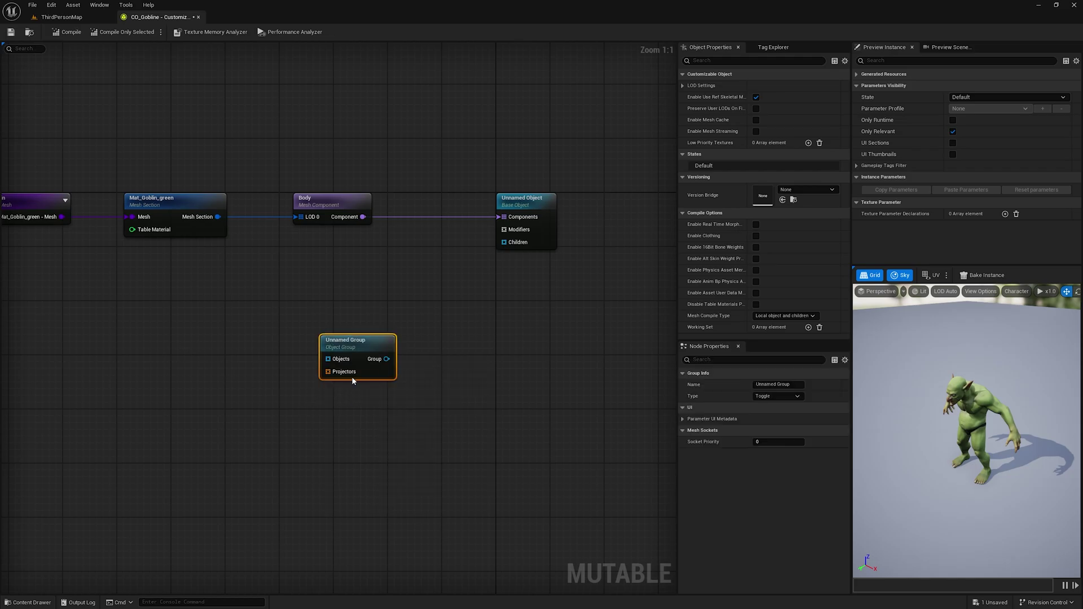
drag(387, 359, 504, 243)
drag(472, 383, 239, 302)
- Name the new object group ChestArmor
double_click(786, 385)
key(ctrl+a)
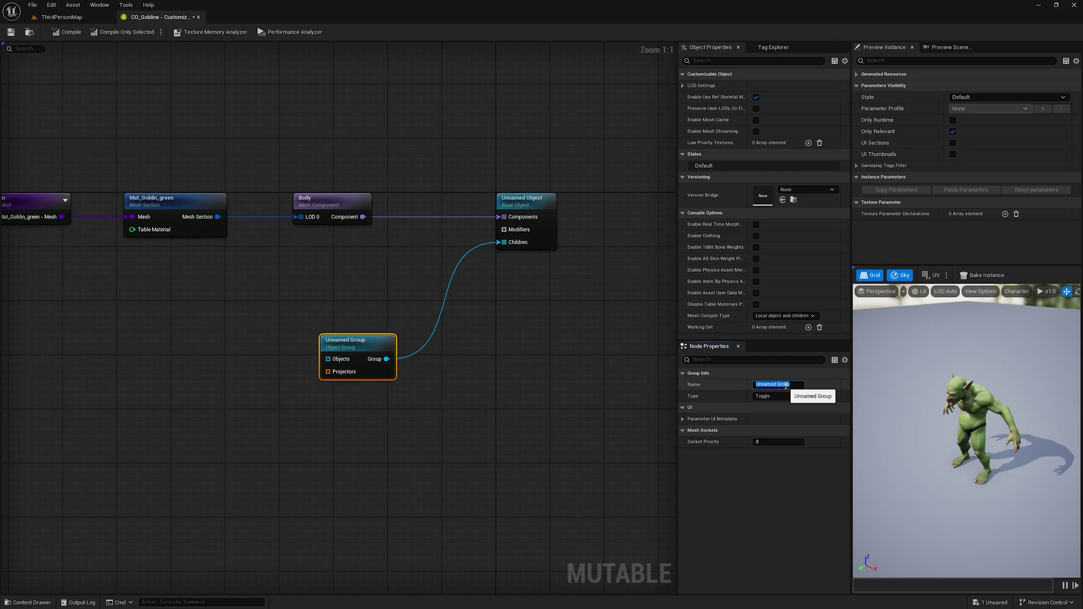
text(ChestArmor)
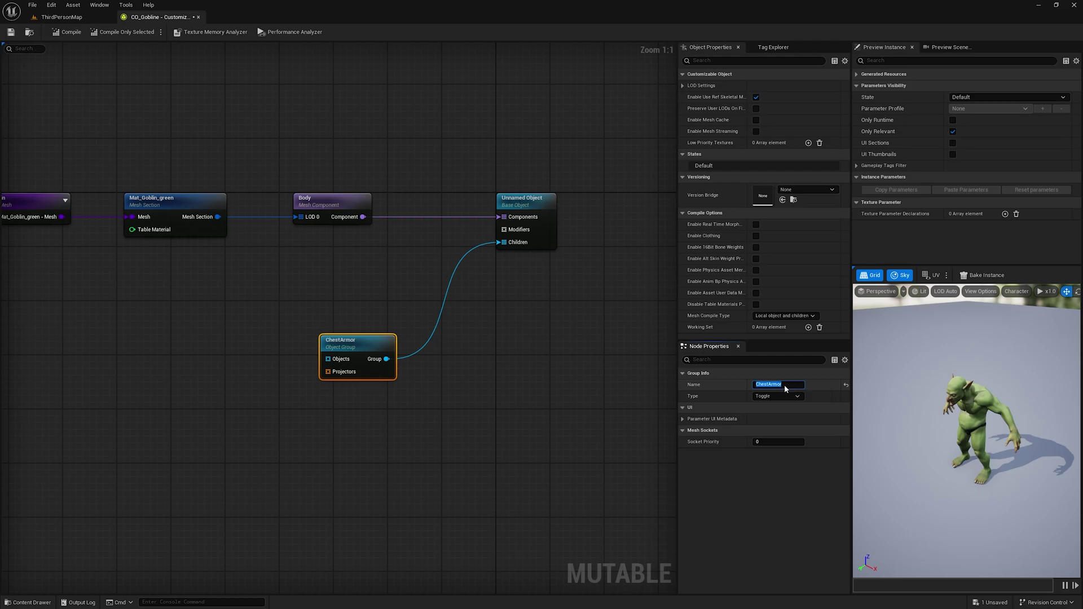
key(Return)
- Save and compile CO_Gobline
key(ctrl+s)
click(575, 428)
click(67, 31)
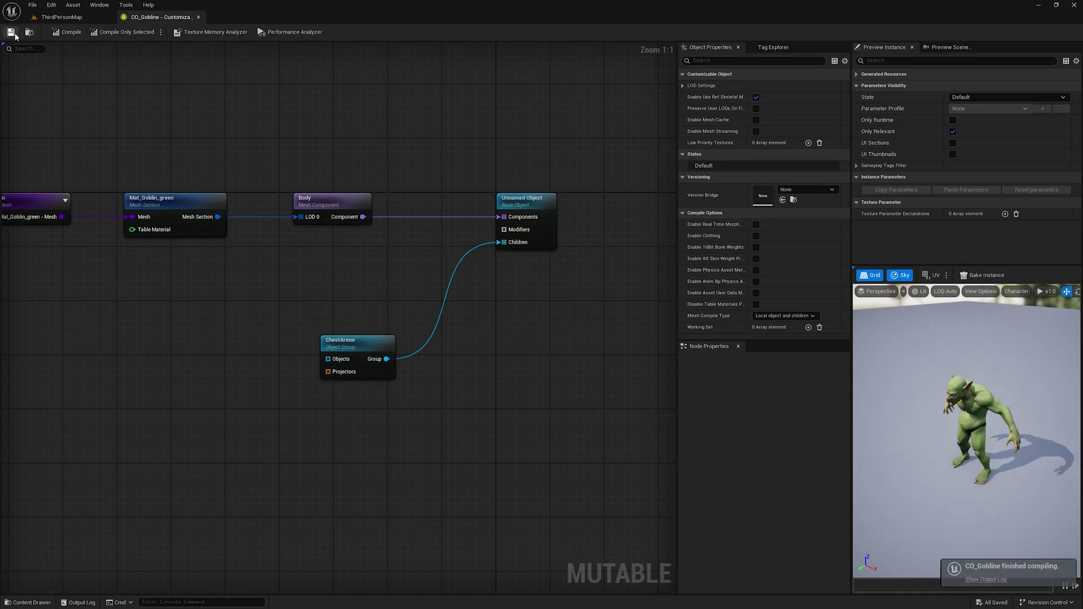
- Create a folder named Chest inside the Mutable content folder and open it
click(54, 17)
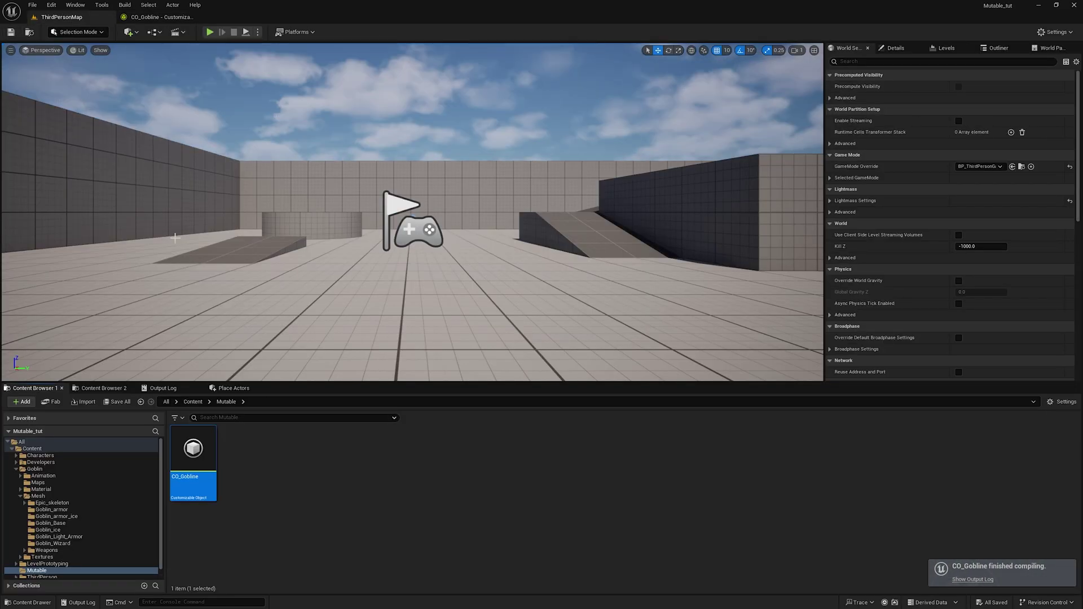
right_click(314, 479)
click(352, 172)
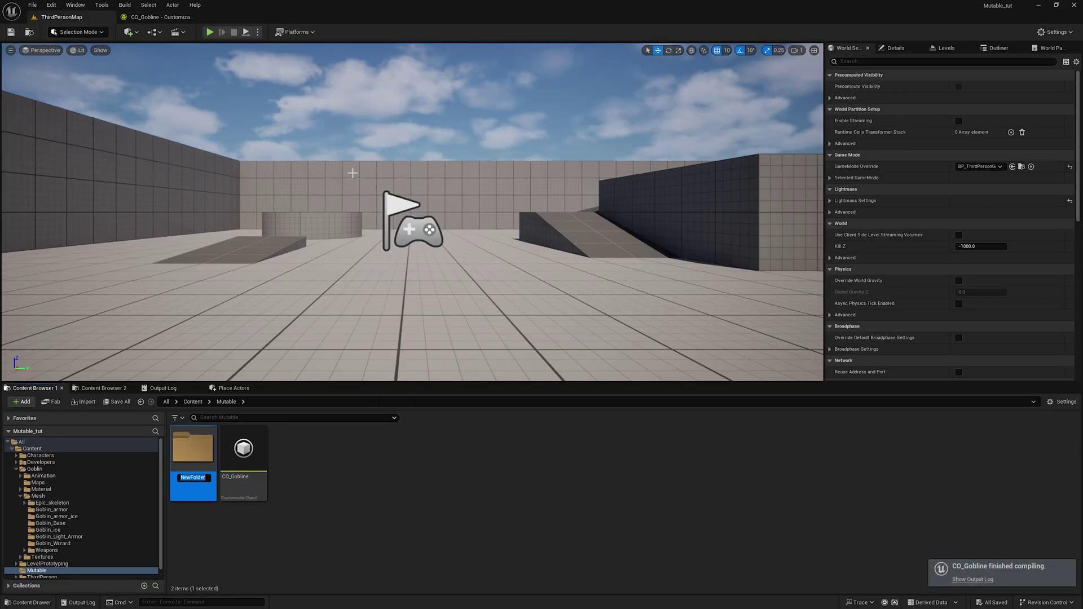
text(Chest)
key(Return)
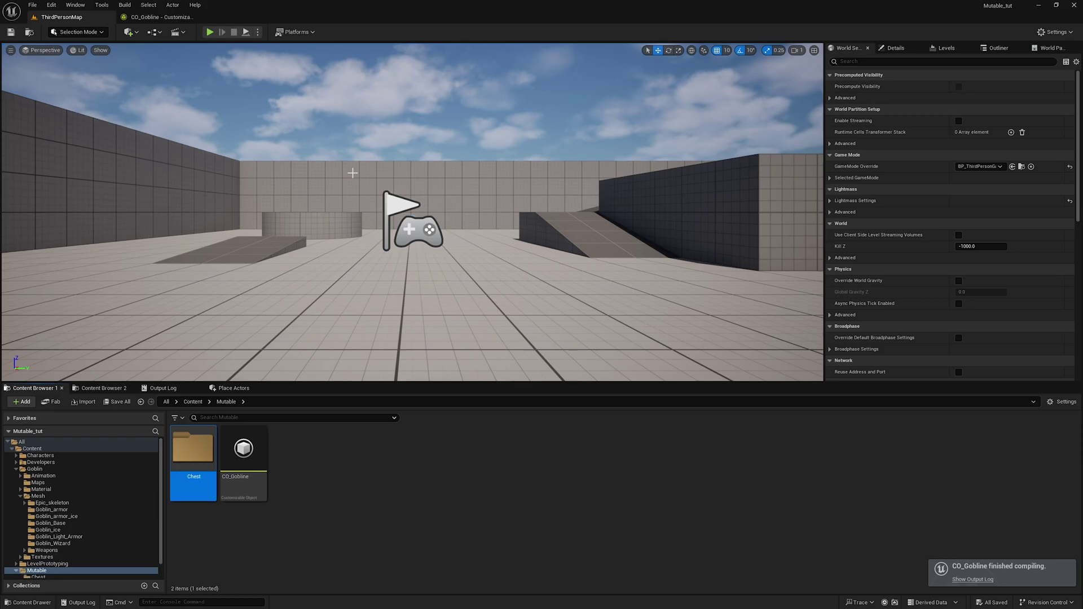
key(Return)
- Create a Mutable Customizable Object named CO_Chest1 in the Chest folder and open it for editing
right_click(379, 506)
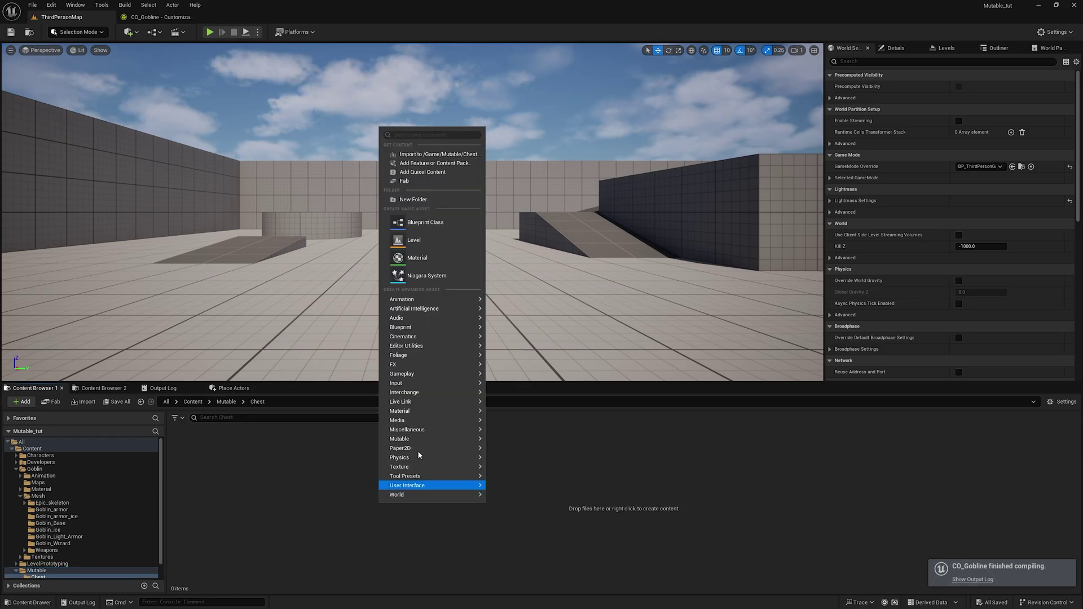
mouse_move(451, 443)
click(539, 448)
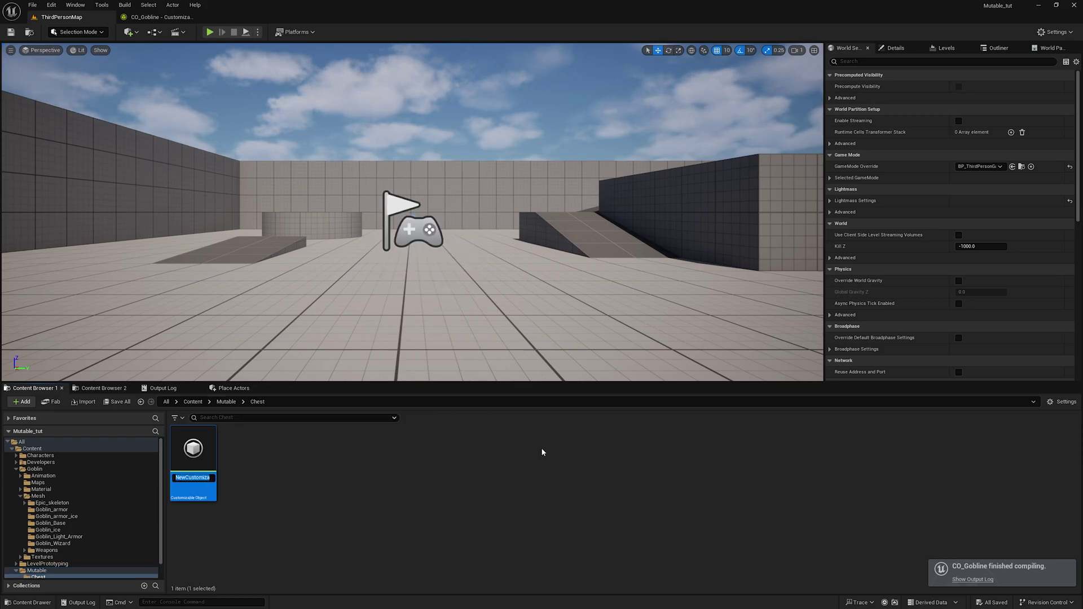
text(CO_)
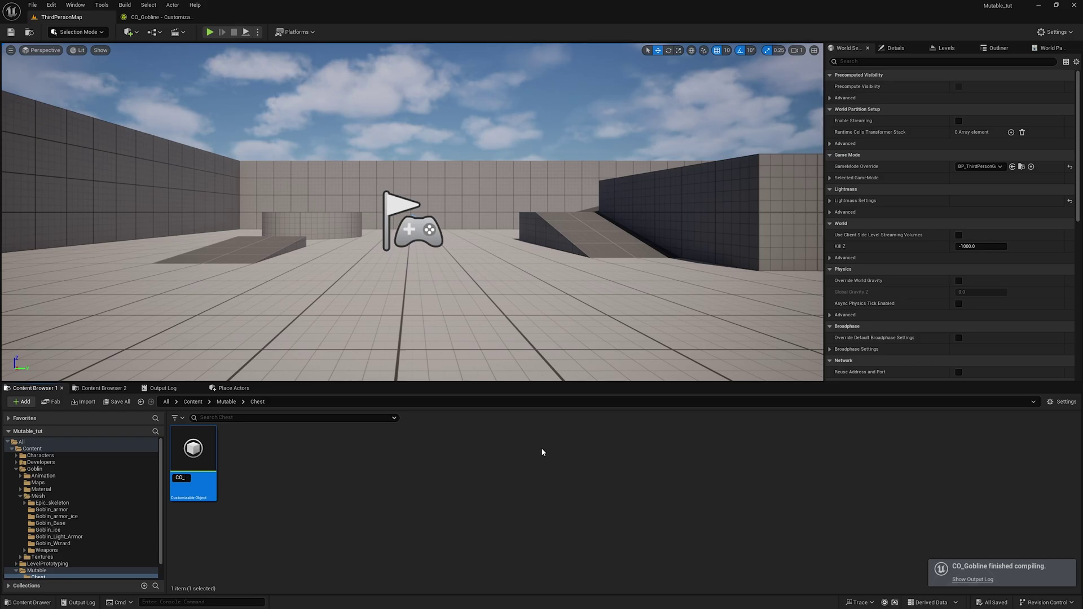
text(Chest1)
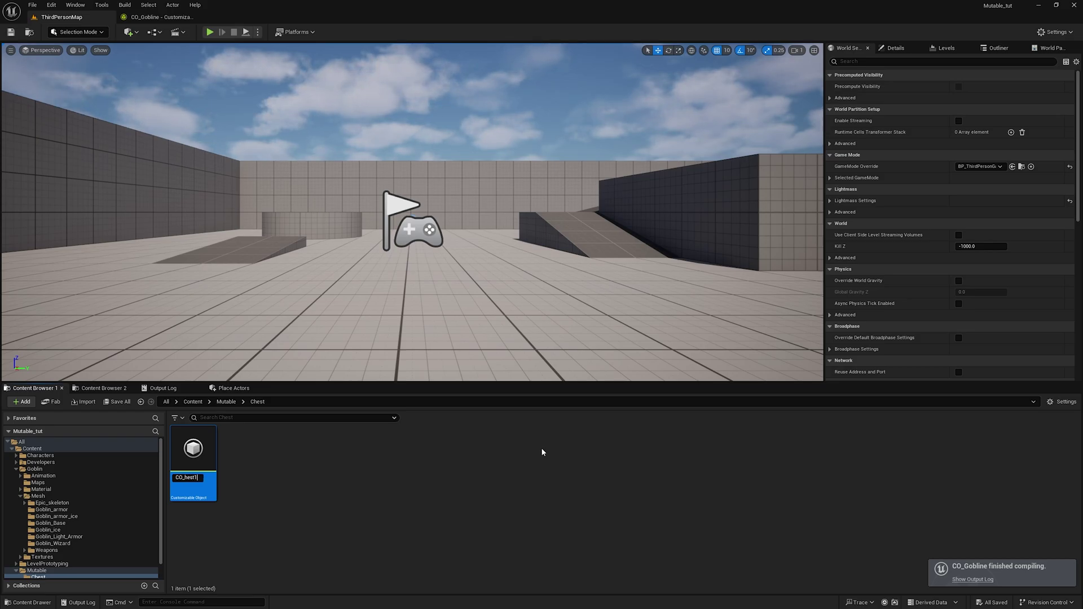
key(Left)
key(Left)
key(Left)
key(Left)
key(Left)
text(C)
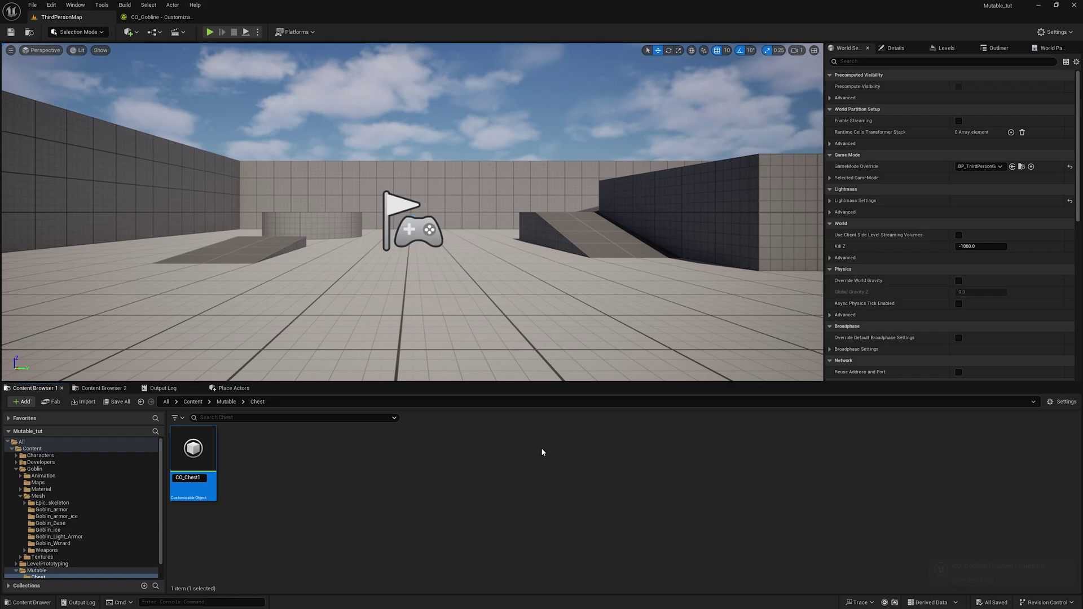
key(Return)
key(Return)
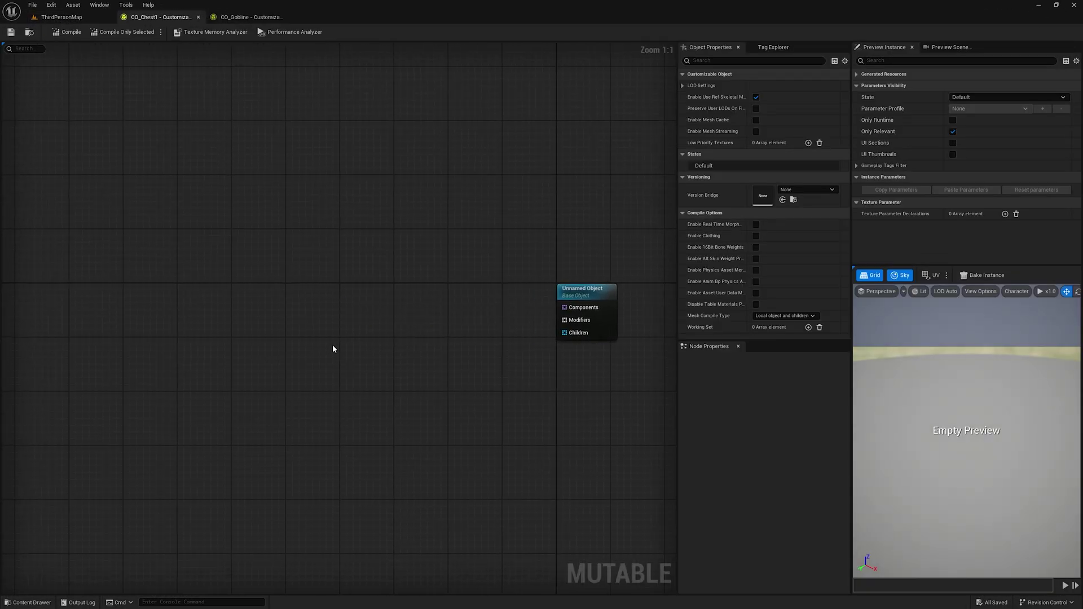
click(251, 17)
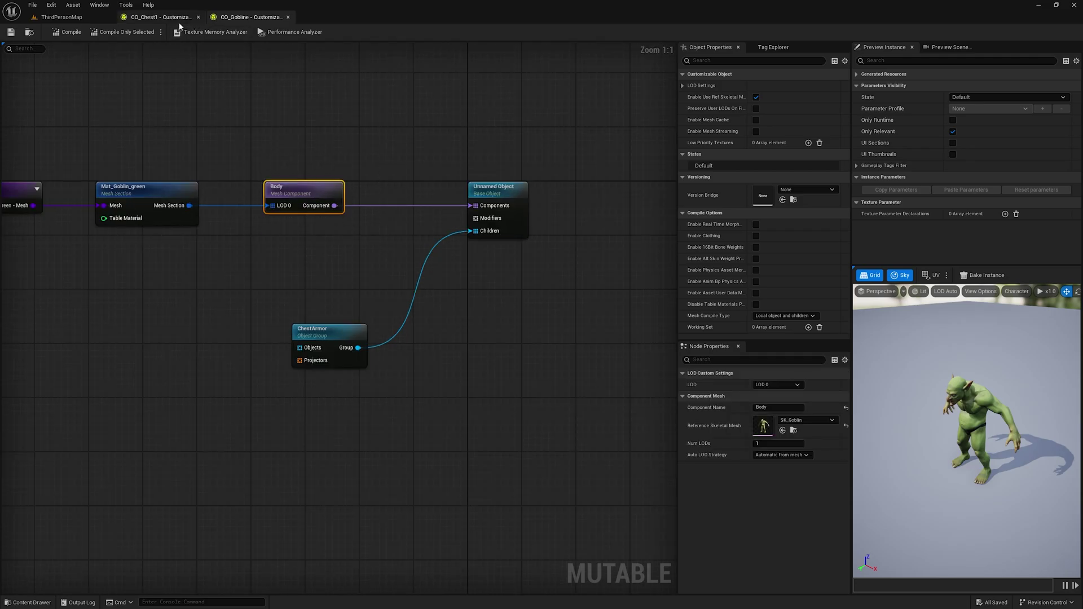
click(163, 17)
click(248, 17)
click(152, 17)
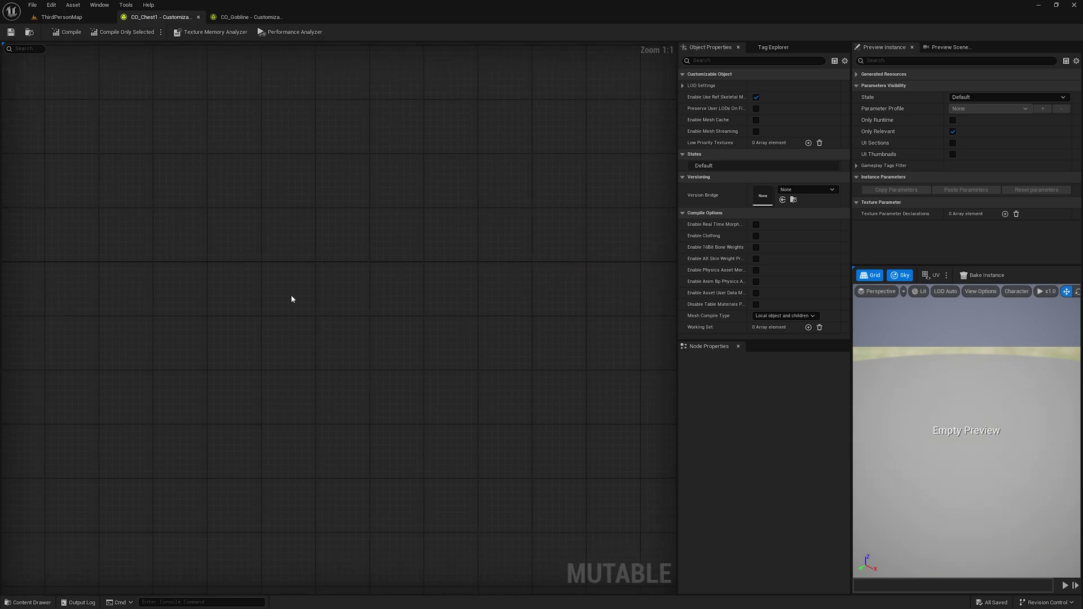
- Add a Skeletal Mesh node to the CO_Chest1 graph, to the left of its base object node
right_click(238, 282)
text(ske)
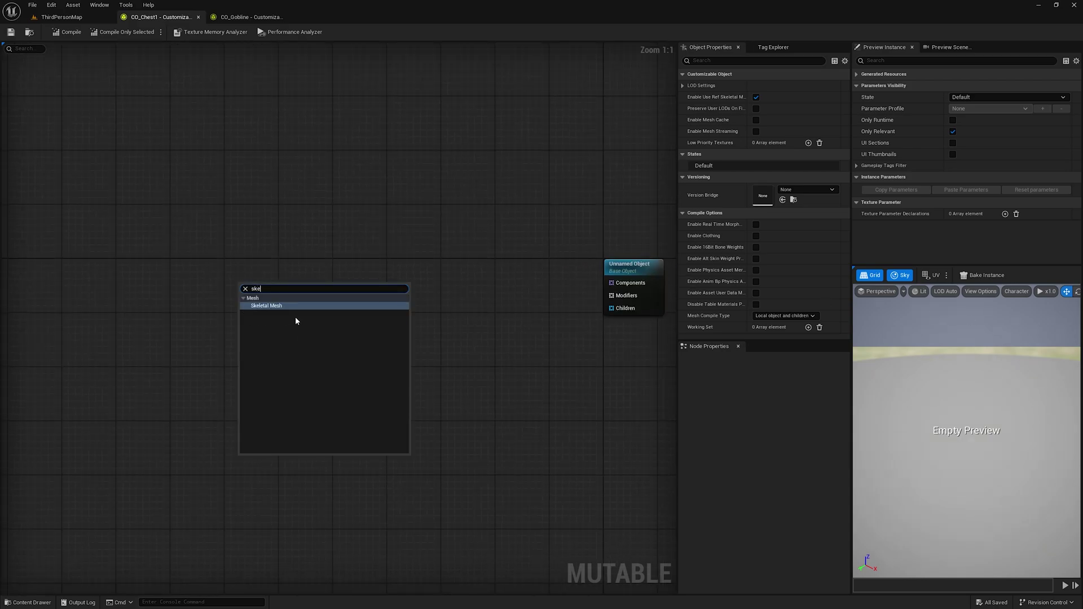
key(Return)
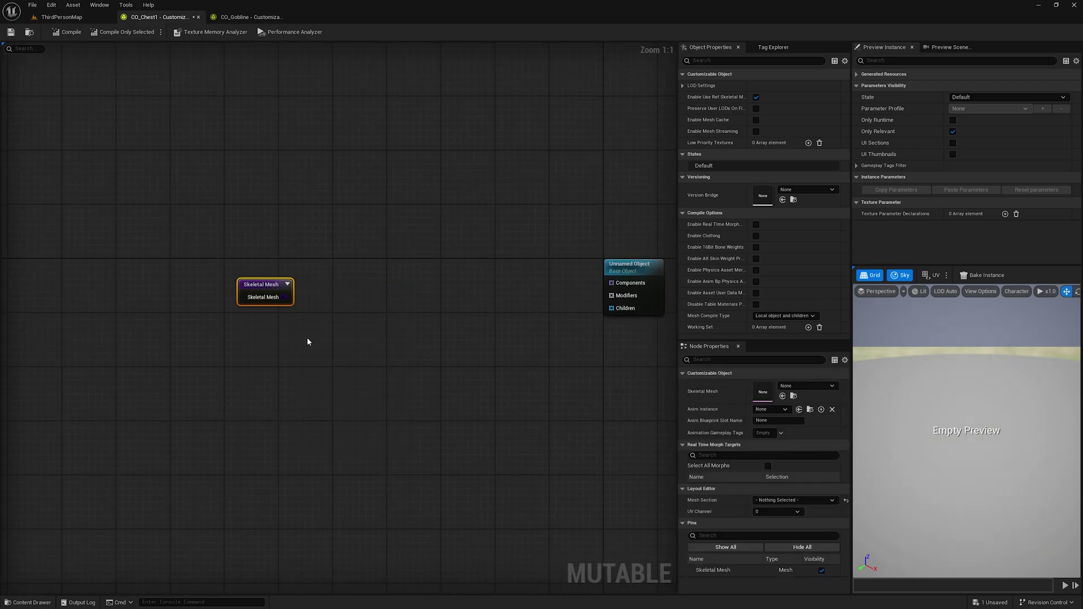
- Assign SK_Goblin_Body_Armor from Goblin/Mesh/Goblin_armor to the Skeletal Mesh node in CO_Chest1
click(59, 17)
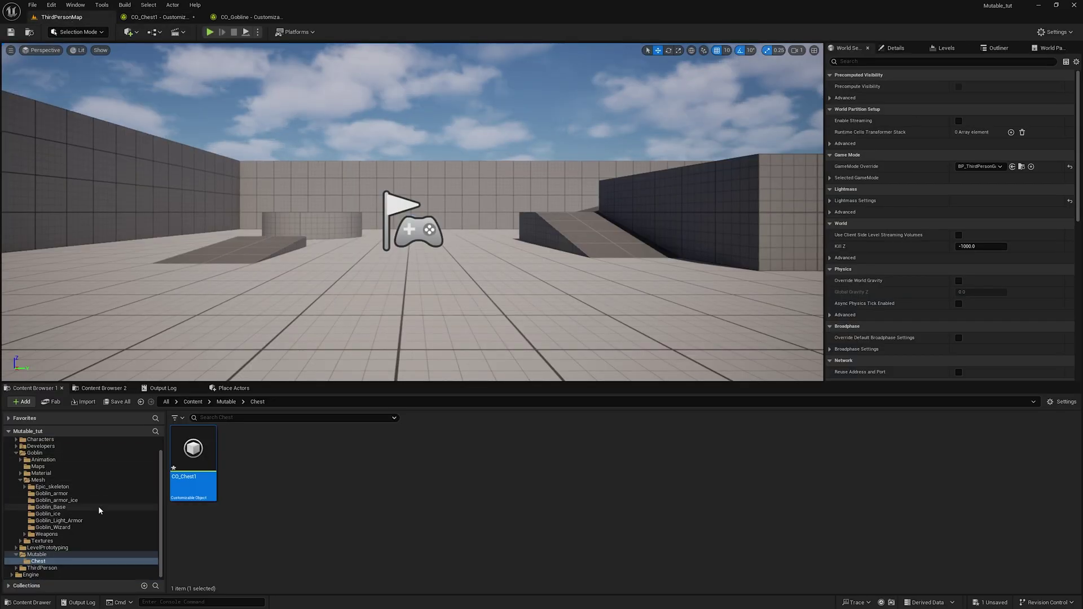
click(56, 494)
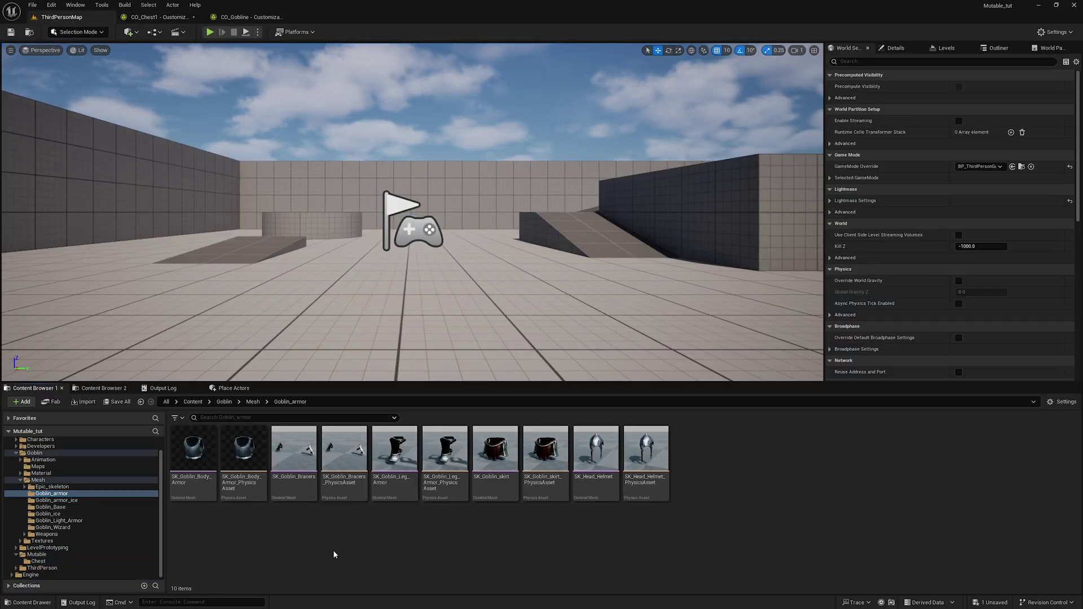
click(188, 492)
click(171, 17)
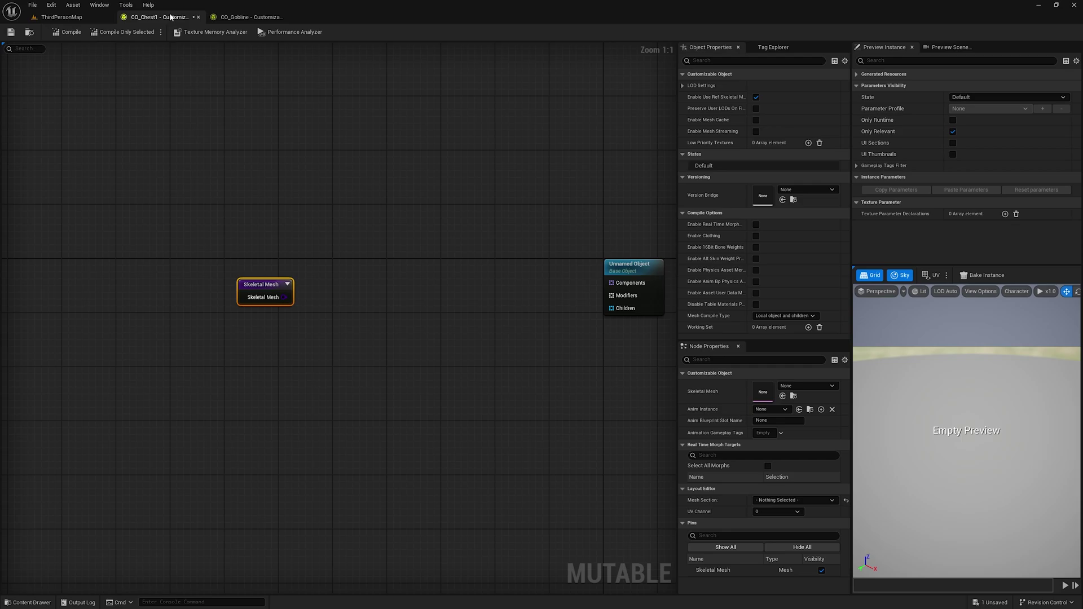
click(782, 397)
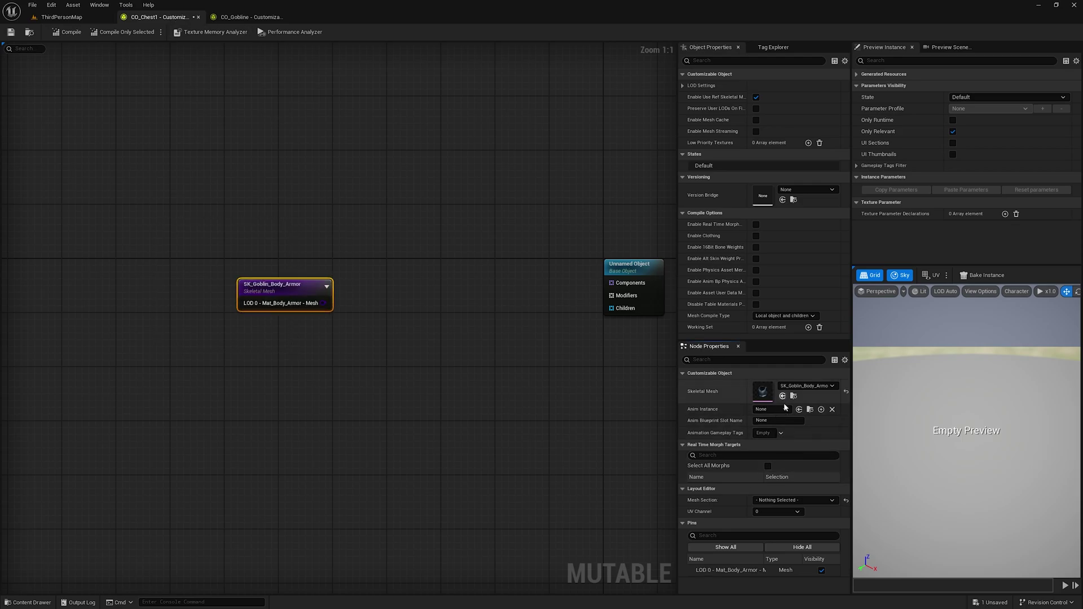
- Add a Mesh Section node fed by the SK_Goblin_Body_Armor mesh and connect its output to a new Add To Mesh Component node
drag(264, 299, 413, 318)
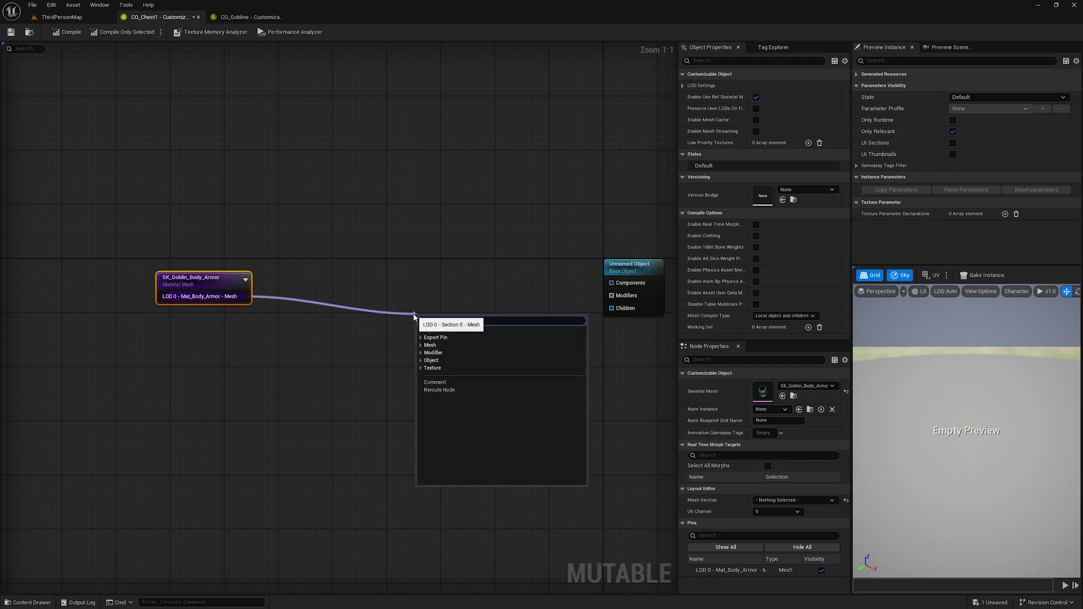
text(mesh)
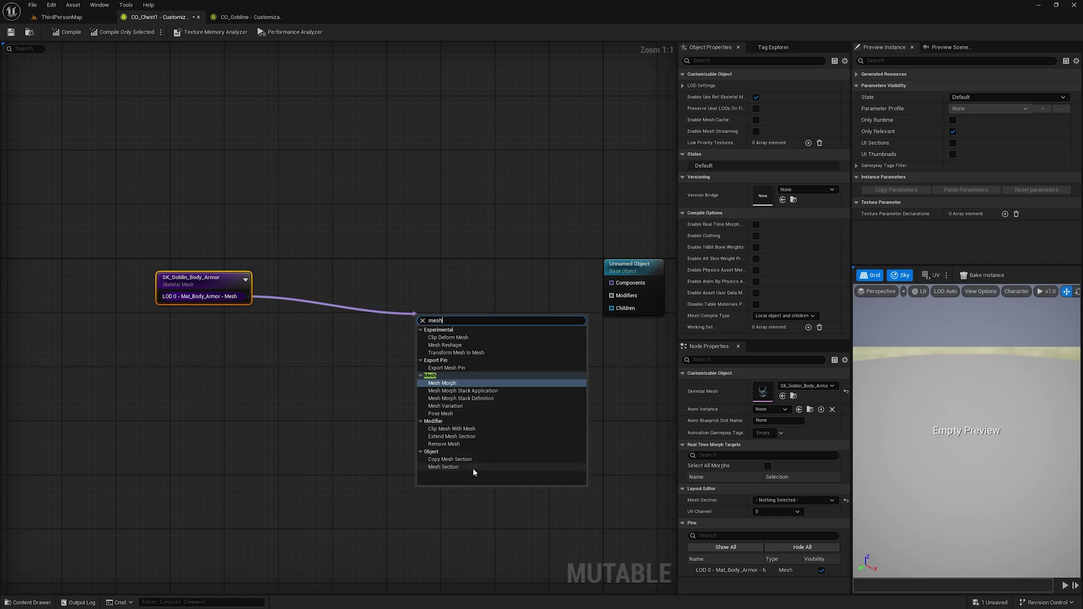
click(473, 467)
drag(459, 321, 446, 295)
text(add)
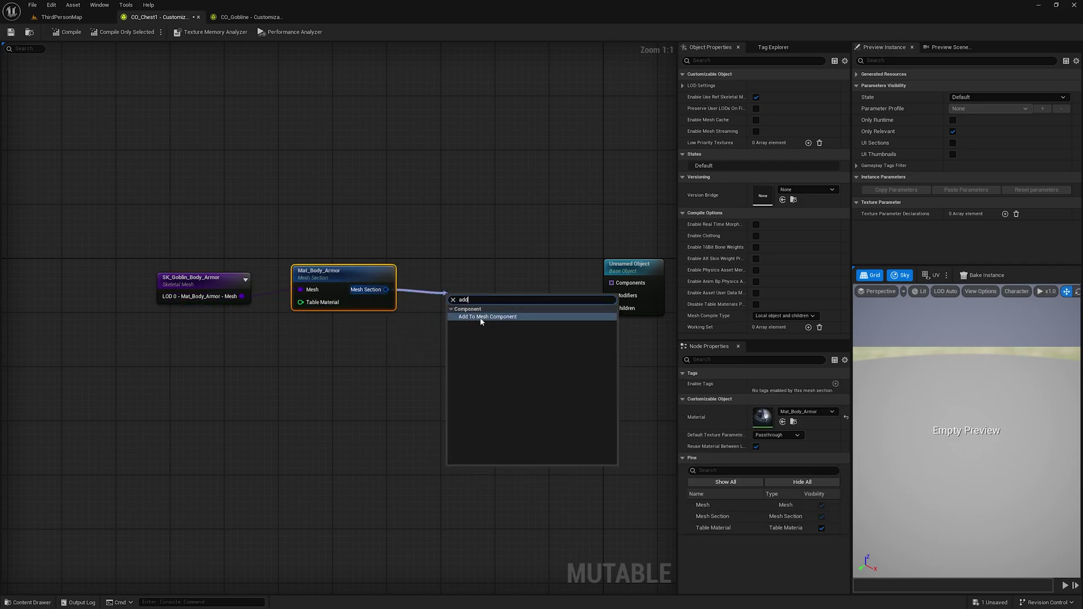
click(482, 317)
- Copy the component name Body from CO_Gobline's mesh component into the Parent Component Name of CO_Chest1's Add To Mesh Component node
click(251, 17)
drag(338, 248, 237, 127)
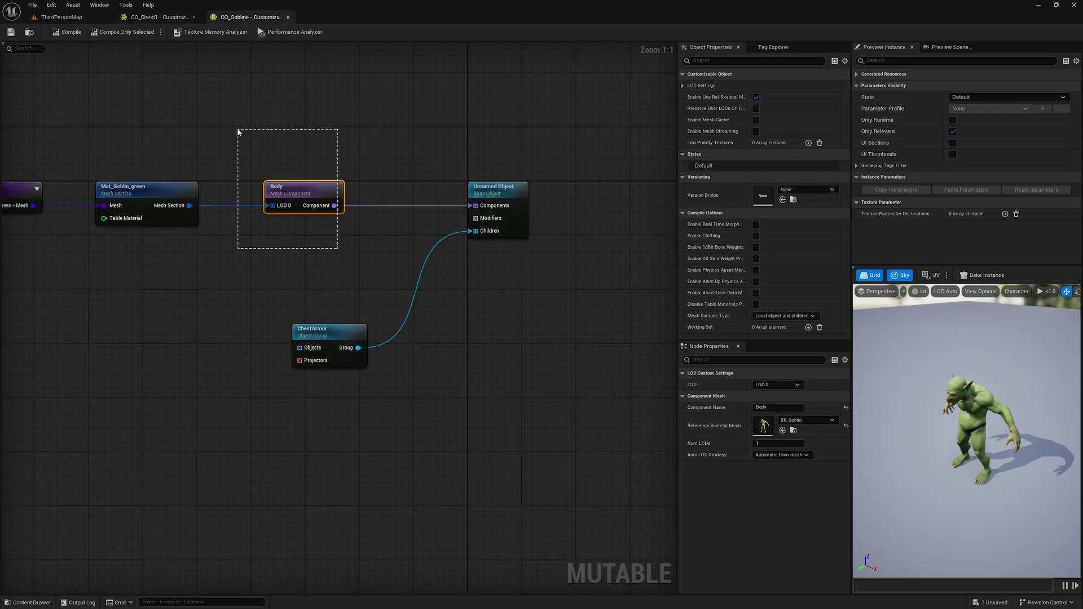
drag(383, 234, 384, 235)
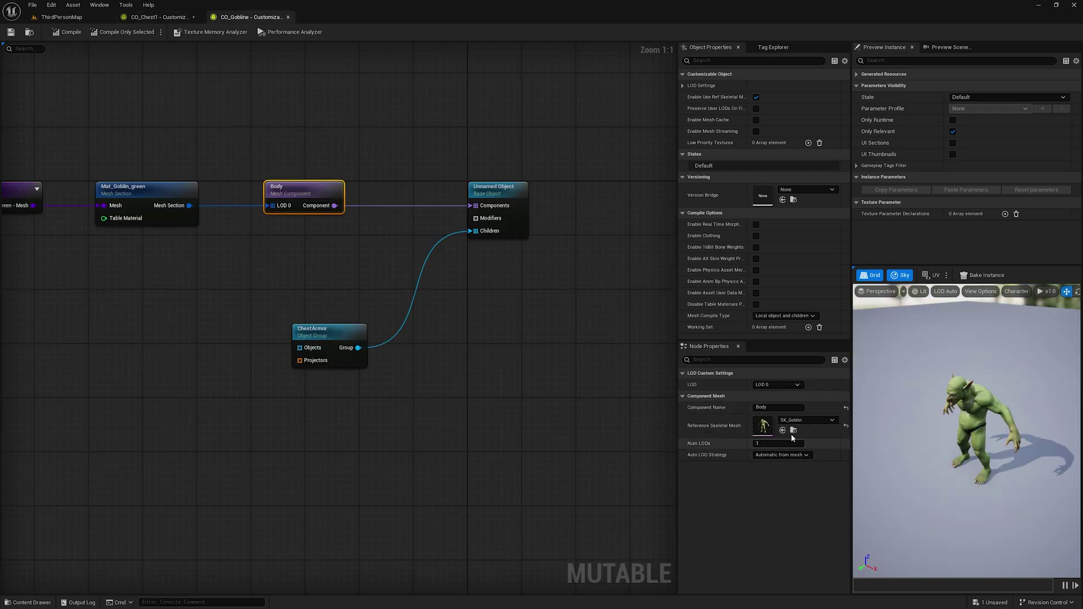
click(780, 408)
key(ctrl+c)
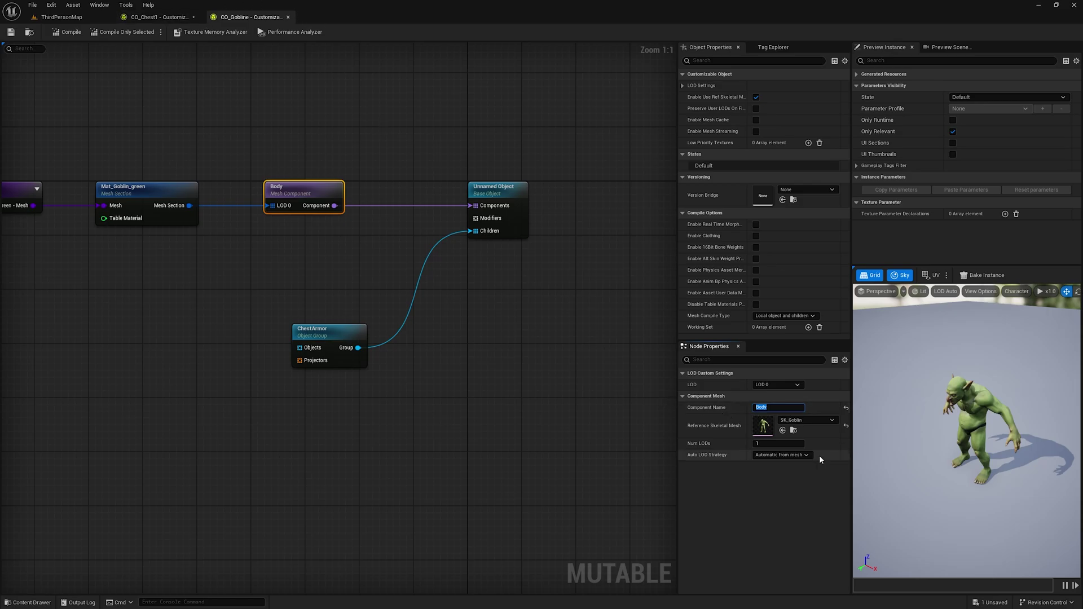
click(159, 17)
click(779, 384)
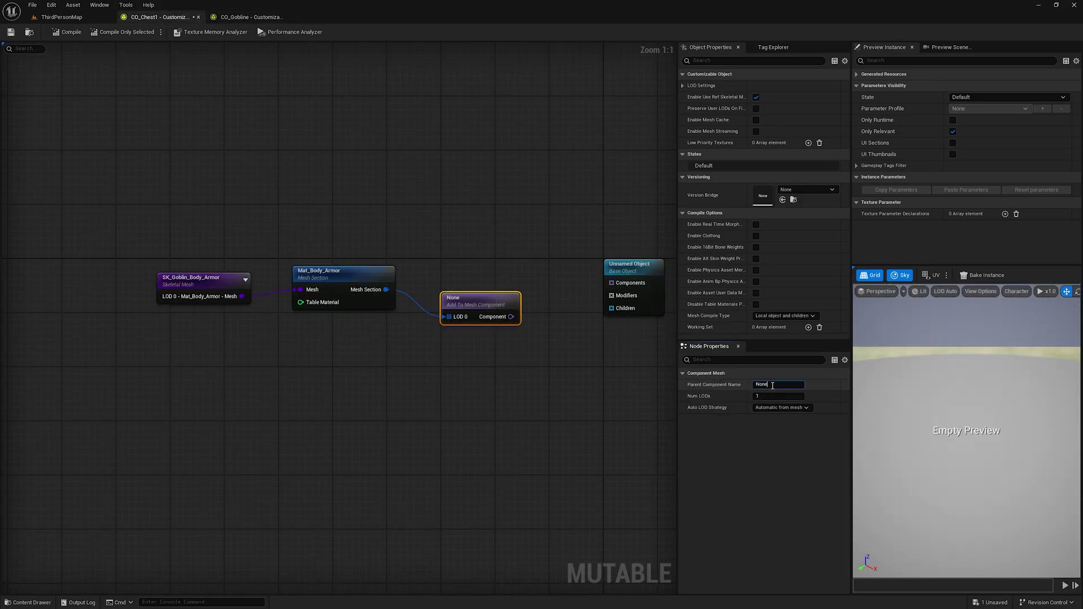
key(ctrl+v)
click(570, 438)
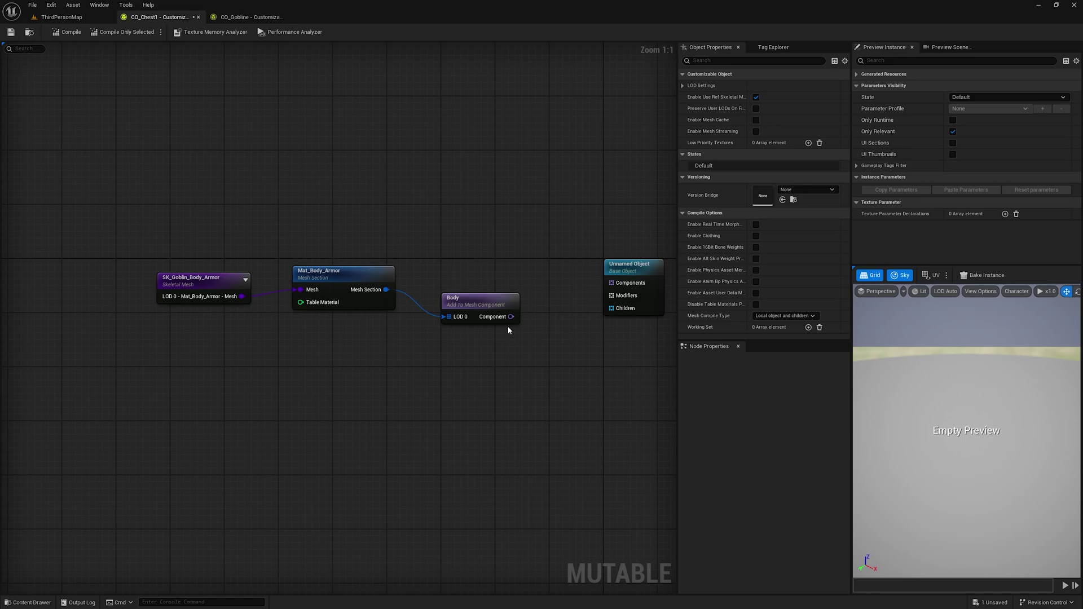
- Connect the Body component to the base object's Components input, straighten the node connections, and save CO_Chest1
drag(510, 316, 611, 283)
drag(141, 229, 692, 407)
key(q)
right_drag(367, 416, 495, 397)
key(ctrl+s)
- Set the object name of CO_Chest1's base object node to ChestArmor1
drag(520, 400, 608, 273)
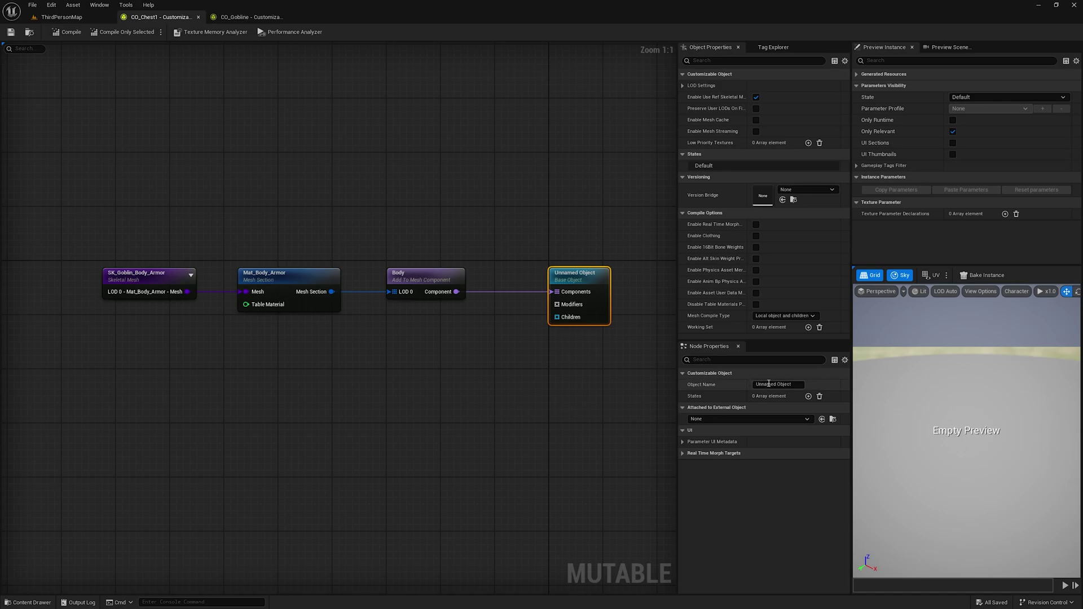
click(764, 385)
text(hes)
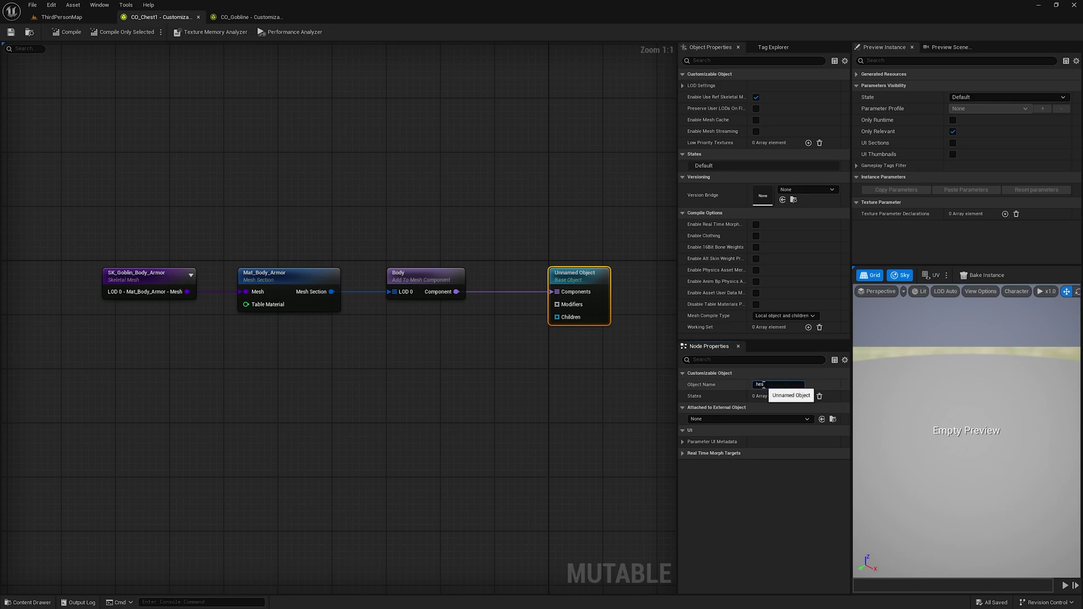
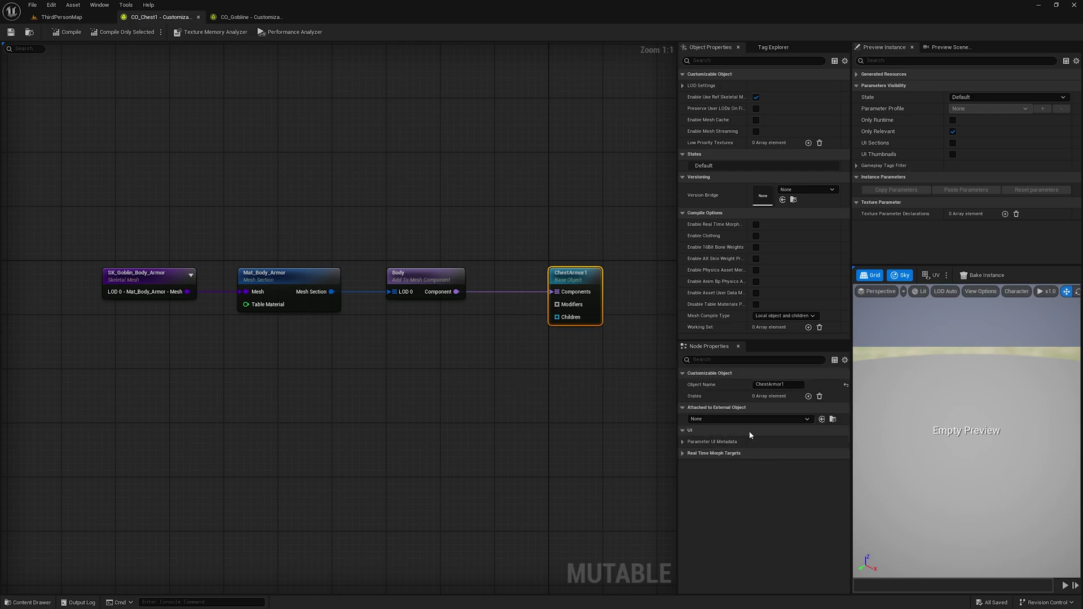
- Attach the ChestArmor1 base object to the external object CO_Gobline under its ChestArmor group
click(745, 418)
click(529, 431)
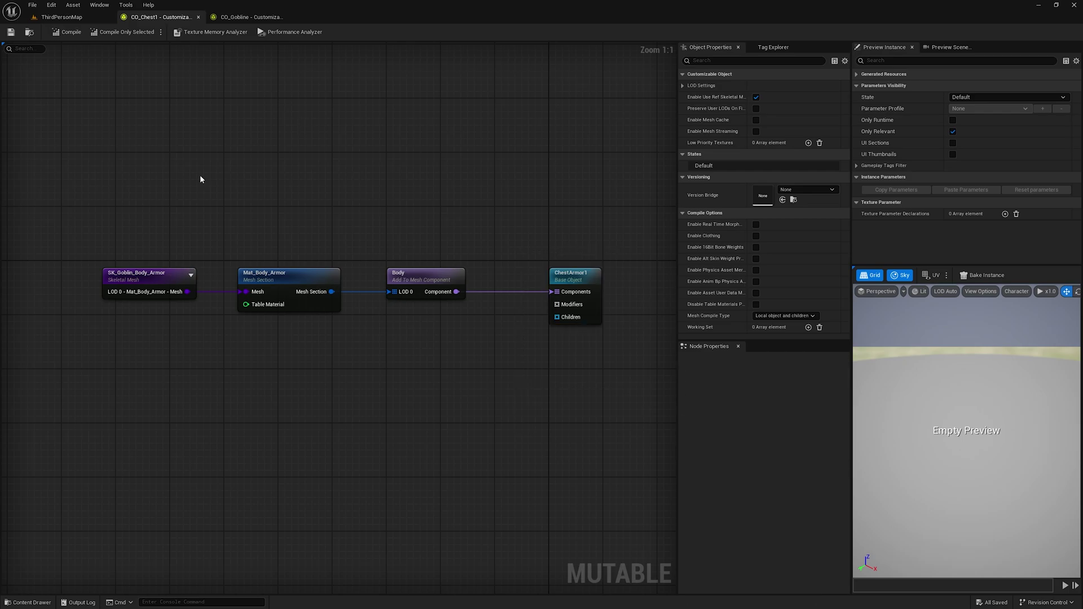
click(248, 17)
drag(421, 433, 281, 318)
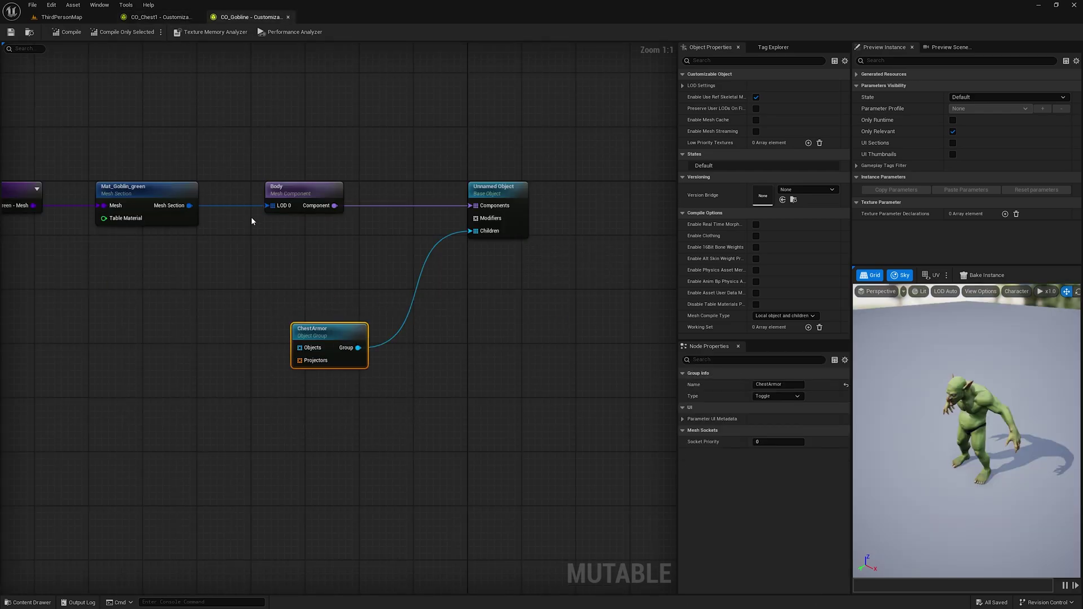
click(177, 18)
drag(574, 431, 576, 216)
click(738, 418)
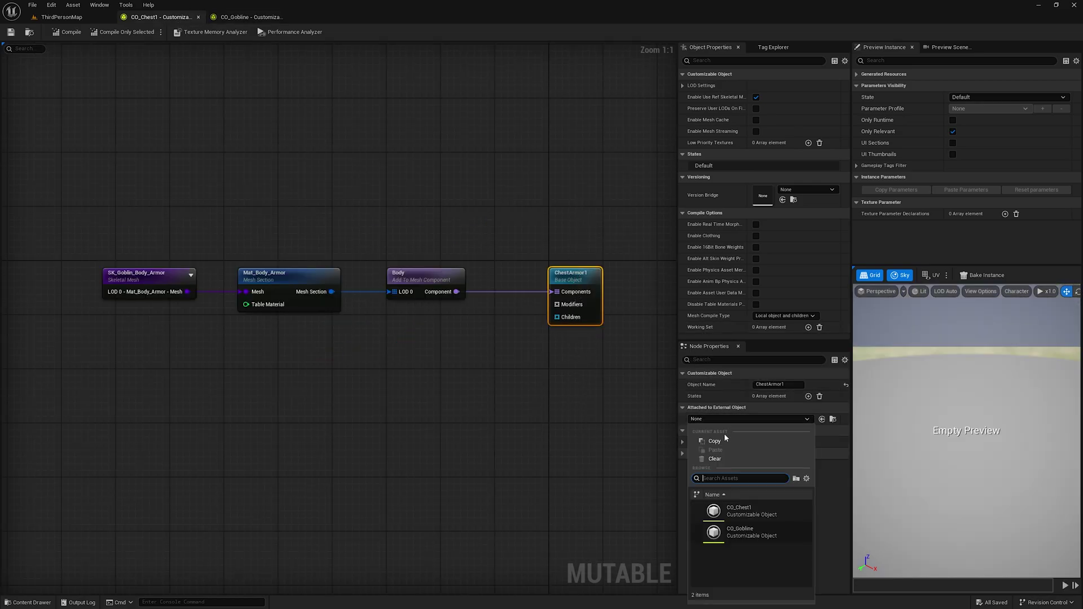
click(758, 536)
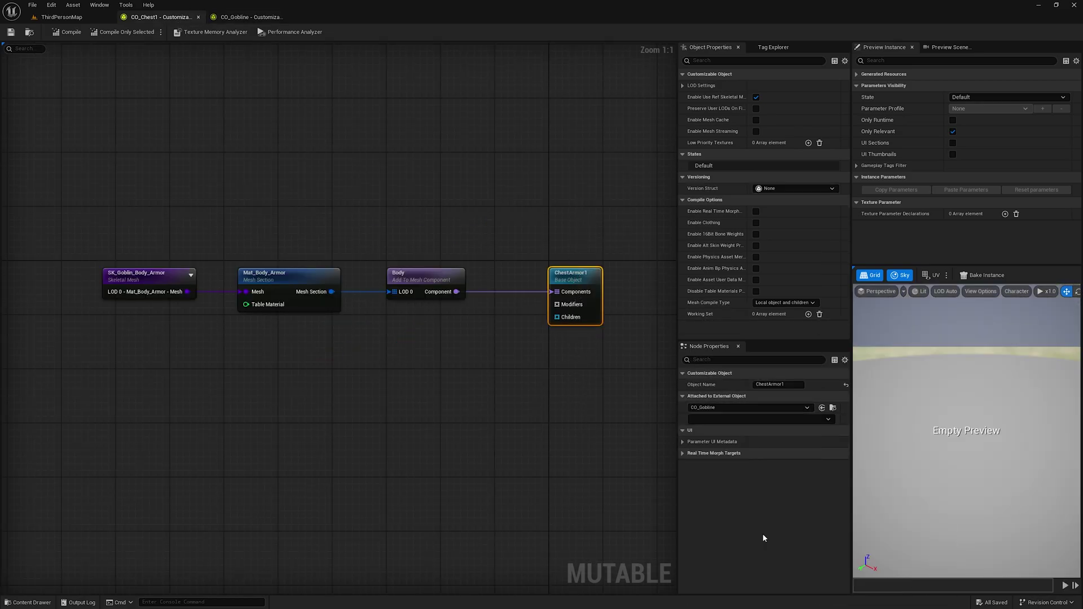
click(710, 419)
click(727, 426)
click(721, 422)
click(716, 430)
- Compile and save CO_Chest1, and compile the parent CO_Gobline
right_drag(577, 441, 535, 438)
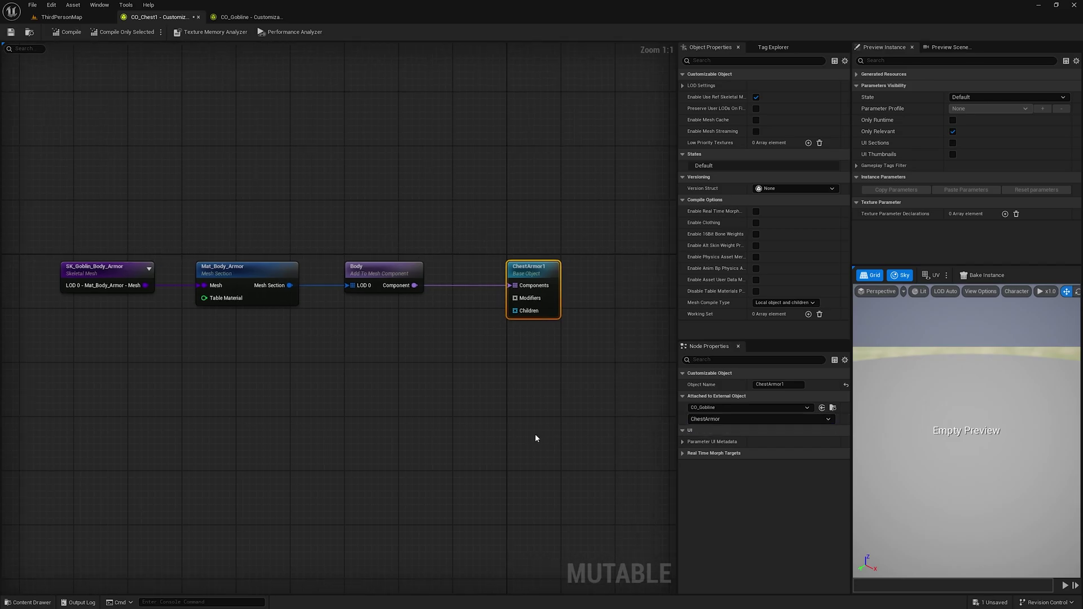
click(67, 32)
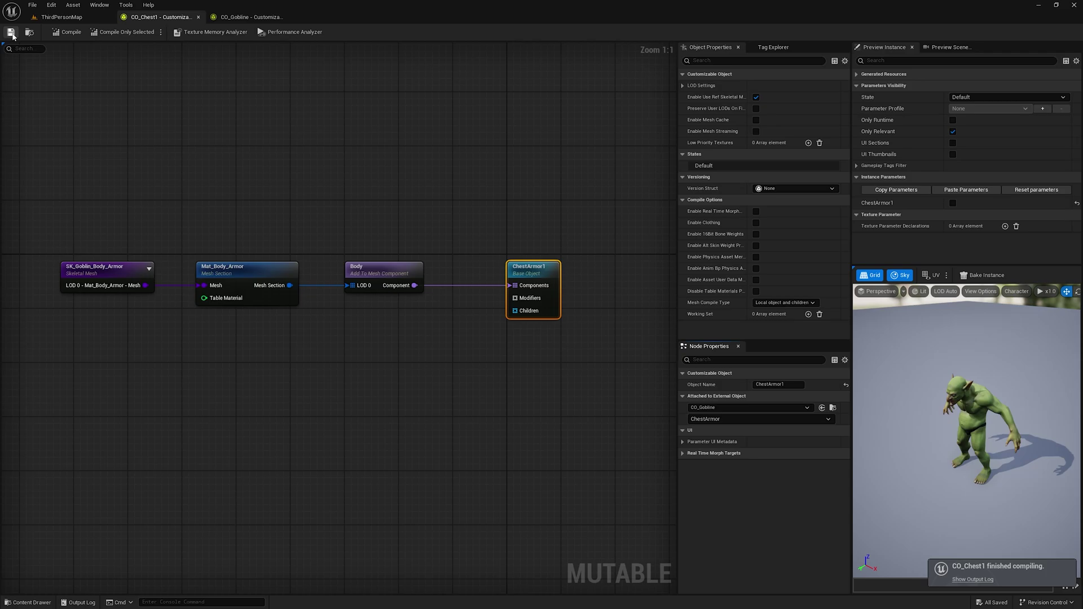
click(248, 17)
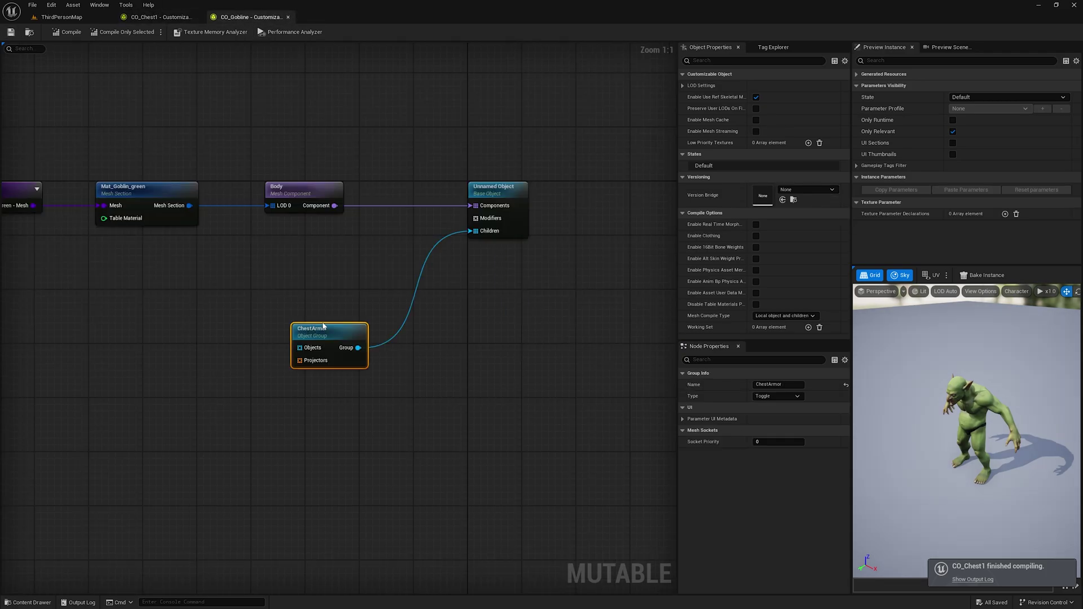
drag(262, 314, 261, 314)
click(67, 33)
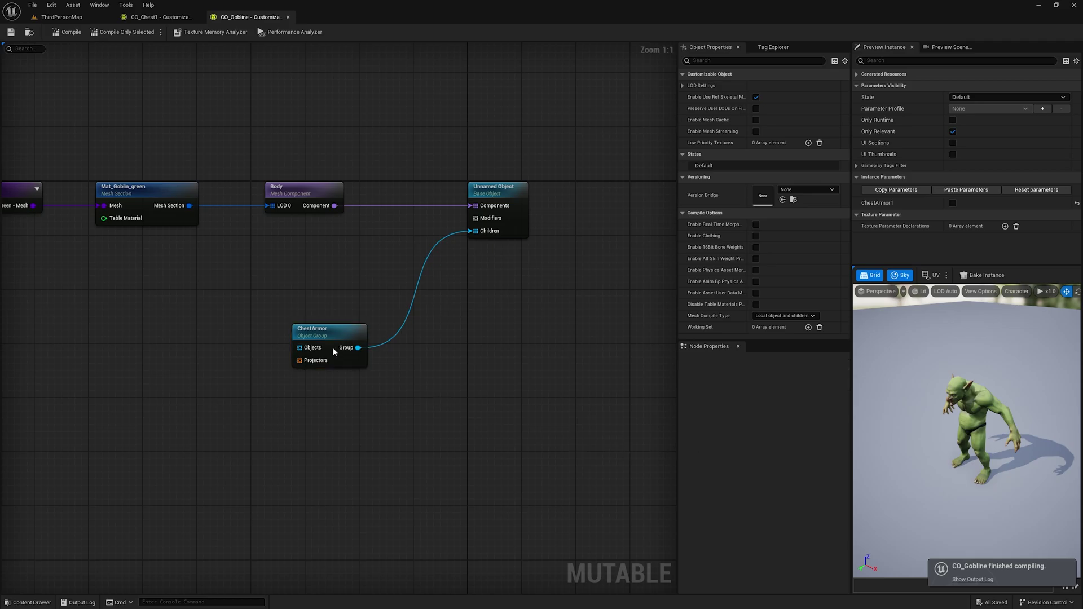
- Set the ChestArmor group's type to One or None and compile CO_Gobline
click(326, 333)
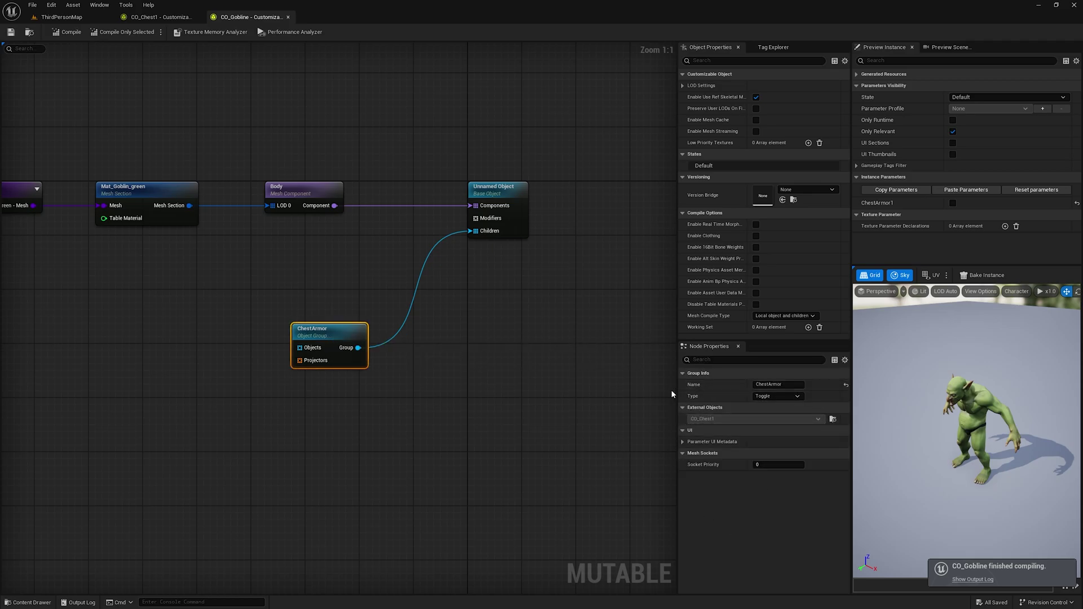
click(767, 396)
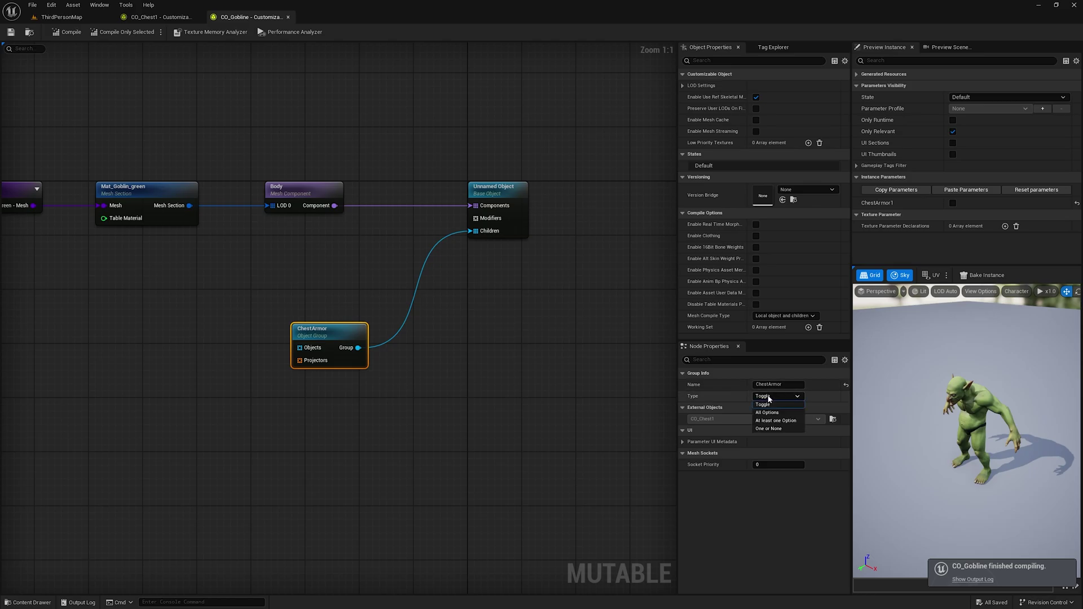
click(780, 430)
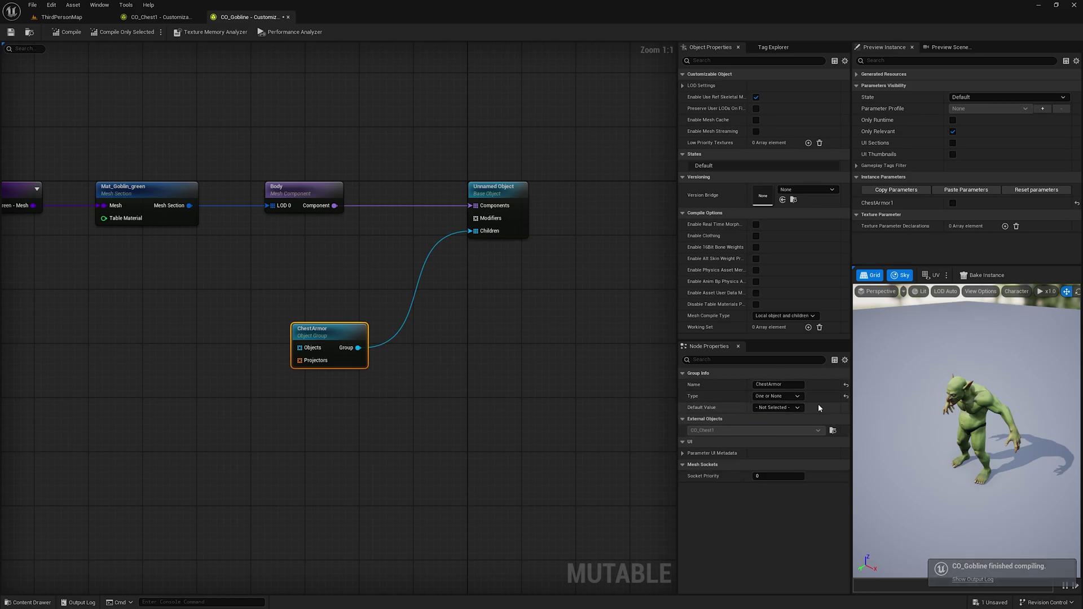
click(109, 33)
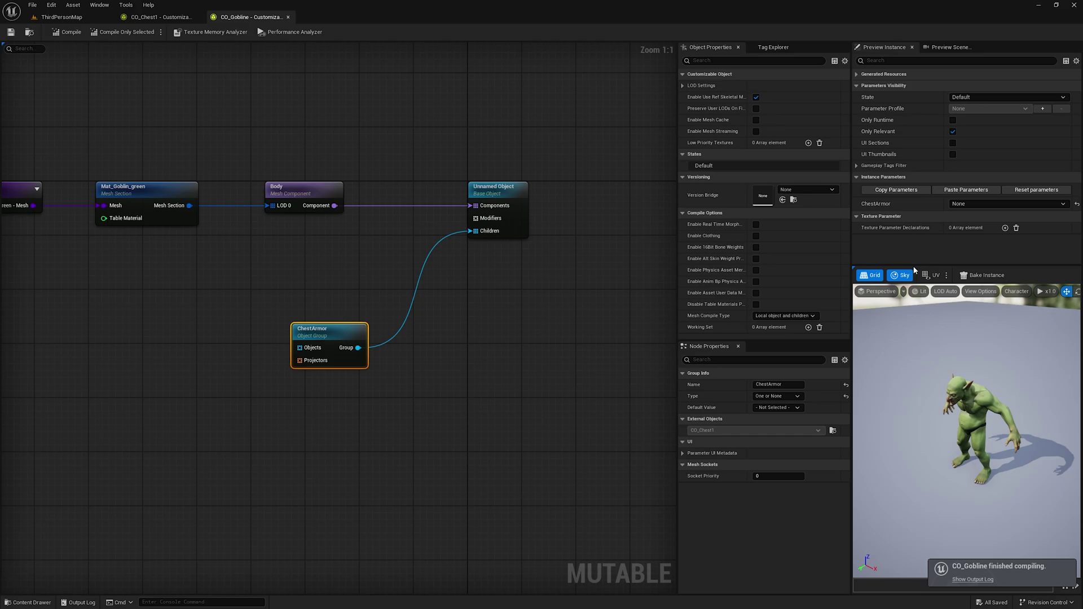
- Enlarge the instance parameters area, set the preview's ChestArmor parameter to ChestArmor1, and inspect the armored goblin from the front
drag(913, 265, 926, 334)
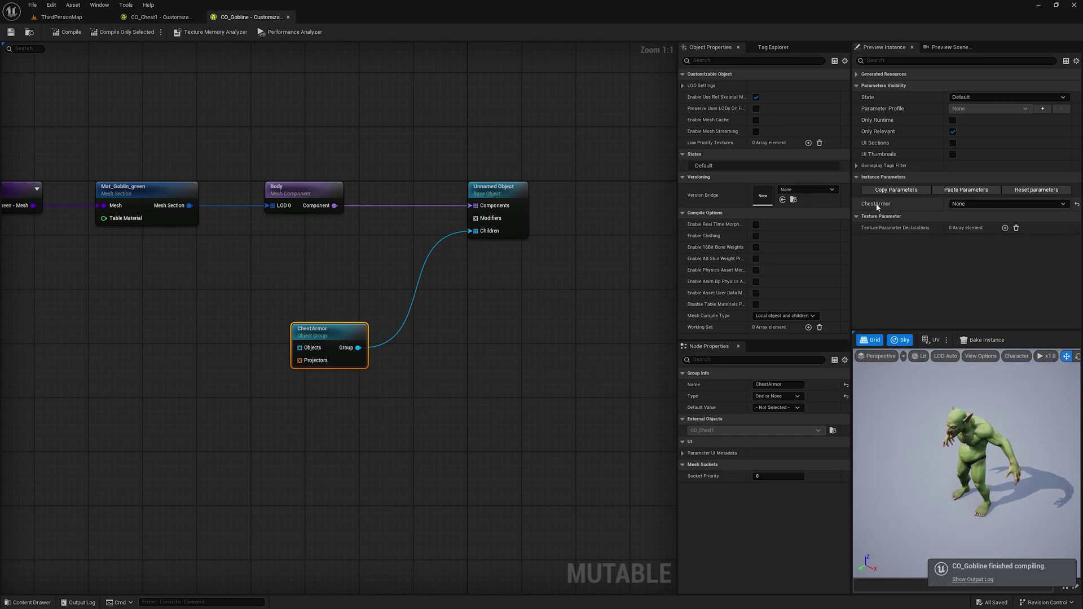
click(967, 204)
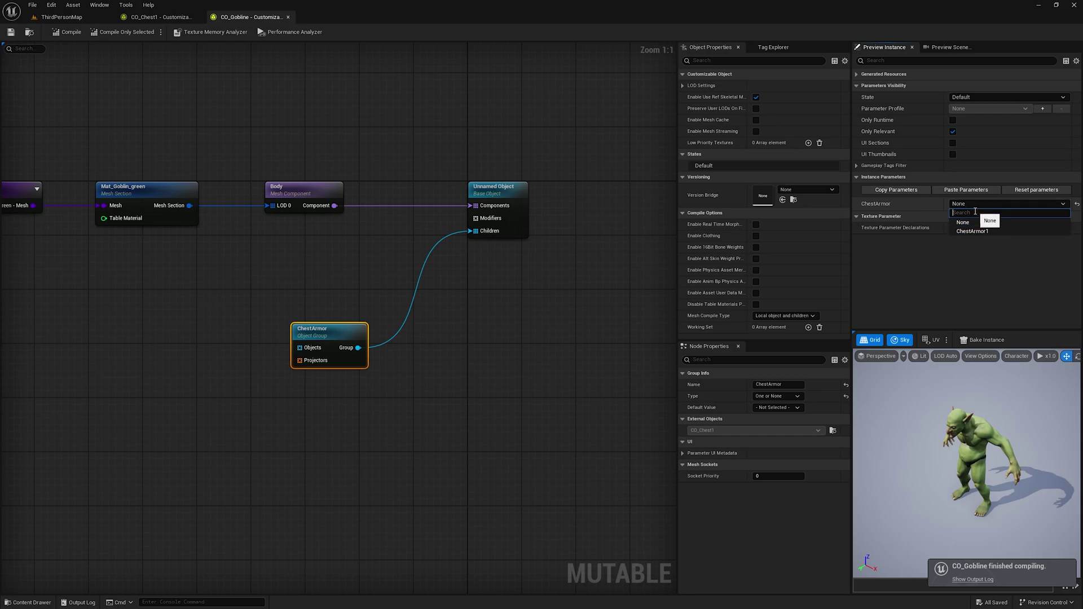
click(985, 232)
scroll(960, 471, up, 5)
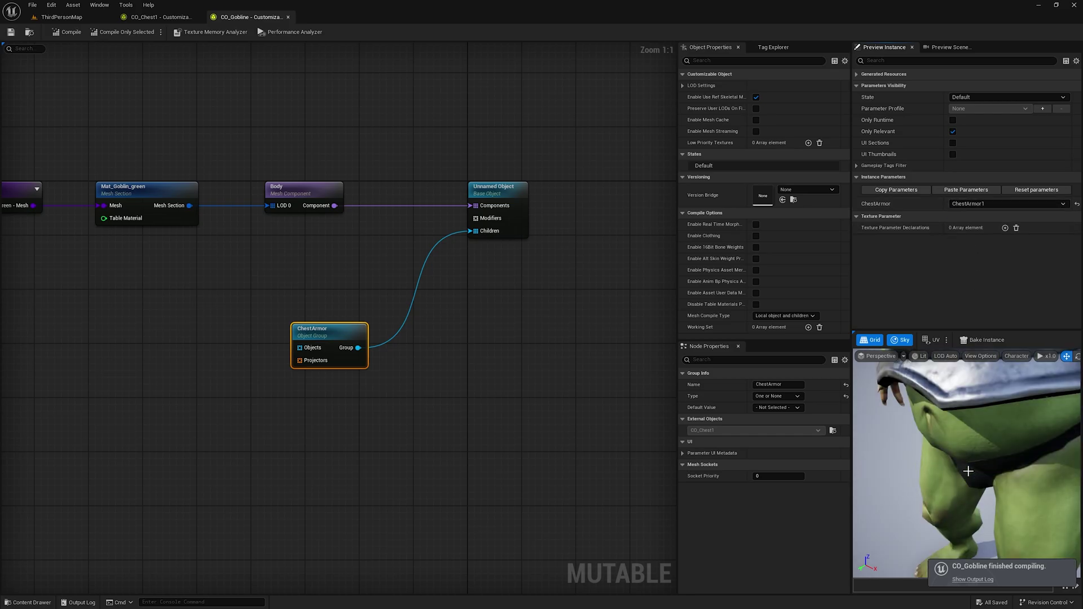
mouse_move(961, 470)
mouse_down()
mouse_move(993, 452)
mouse_move(976, 459)
mouse_up()
scroll(960, 470, down, 4)
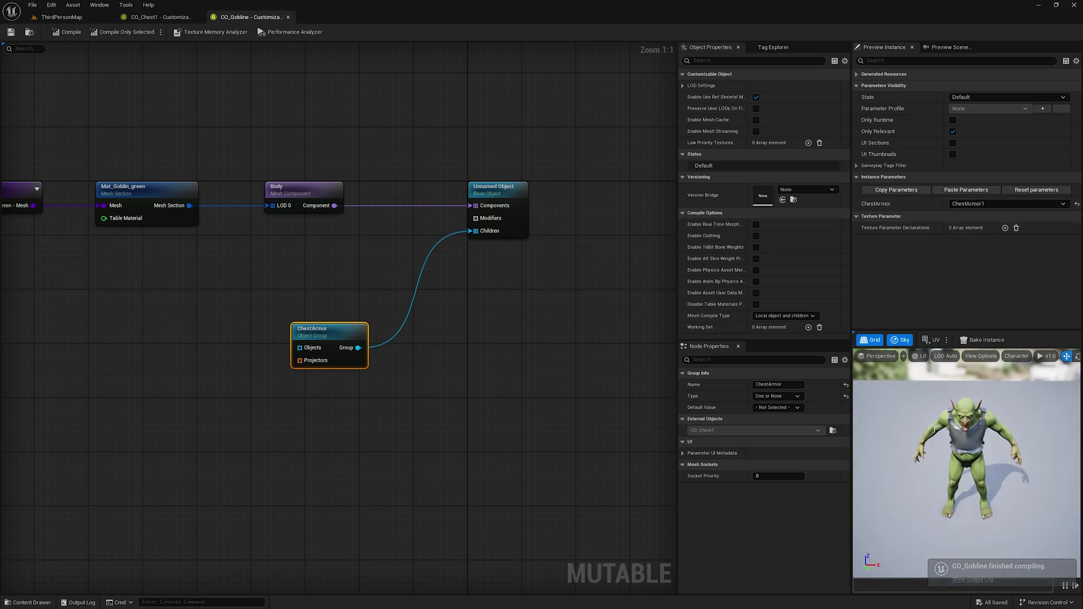
- Set the preview's ChestArmor parameter to None to view the goblin without armor
click(985, 204)
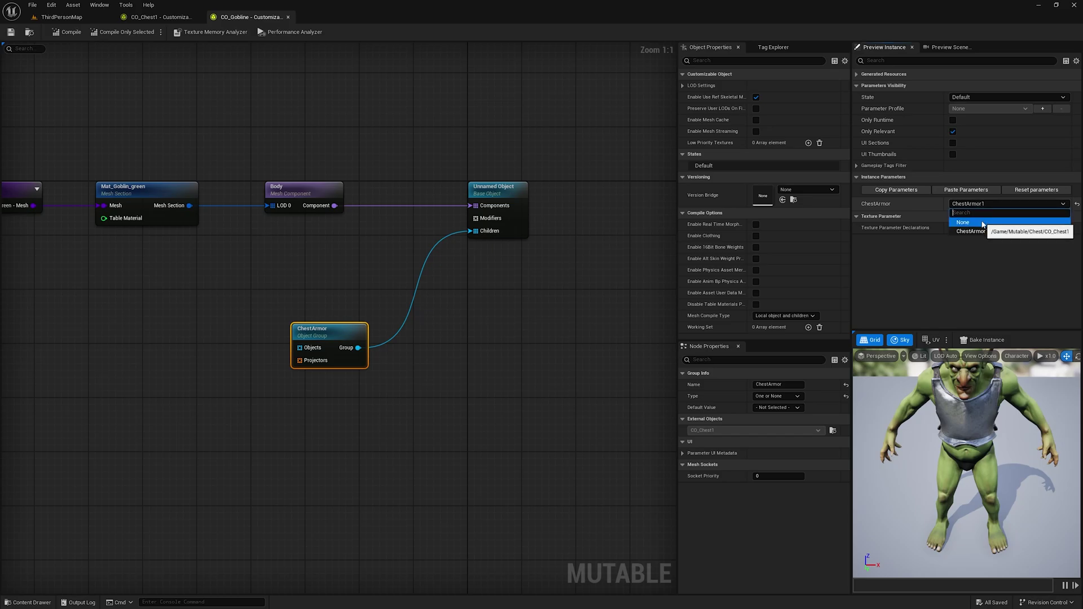
click(982, 223)
click(951, 205)
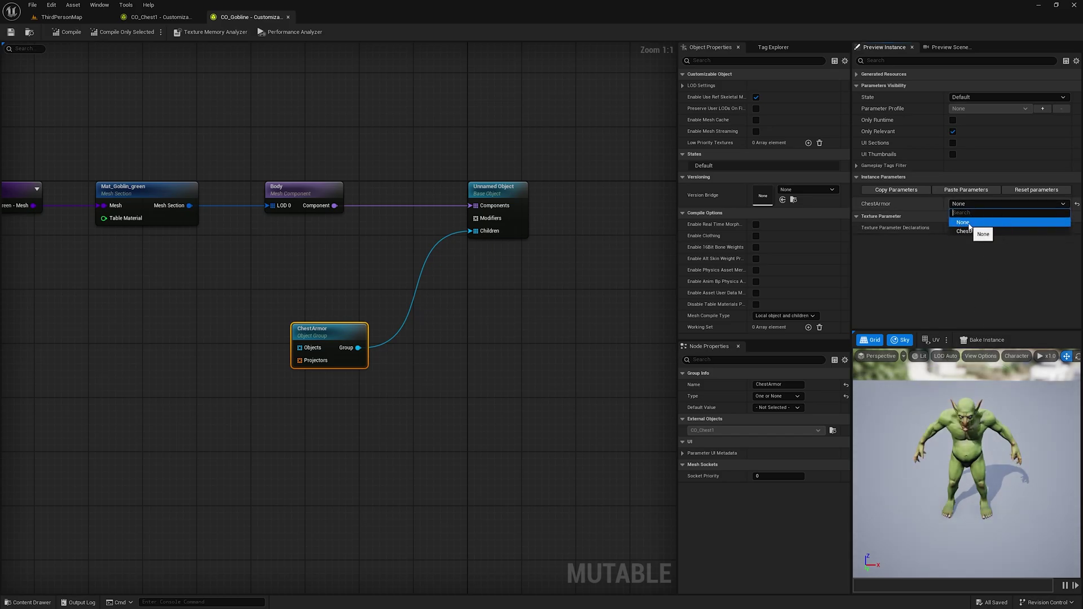
click(969, 224)
- Set the ChestArmor group's type to At least one Option with default value ChestArmor1, then save and compile CO_Gobline and check the preview options
click(778, 396)
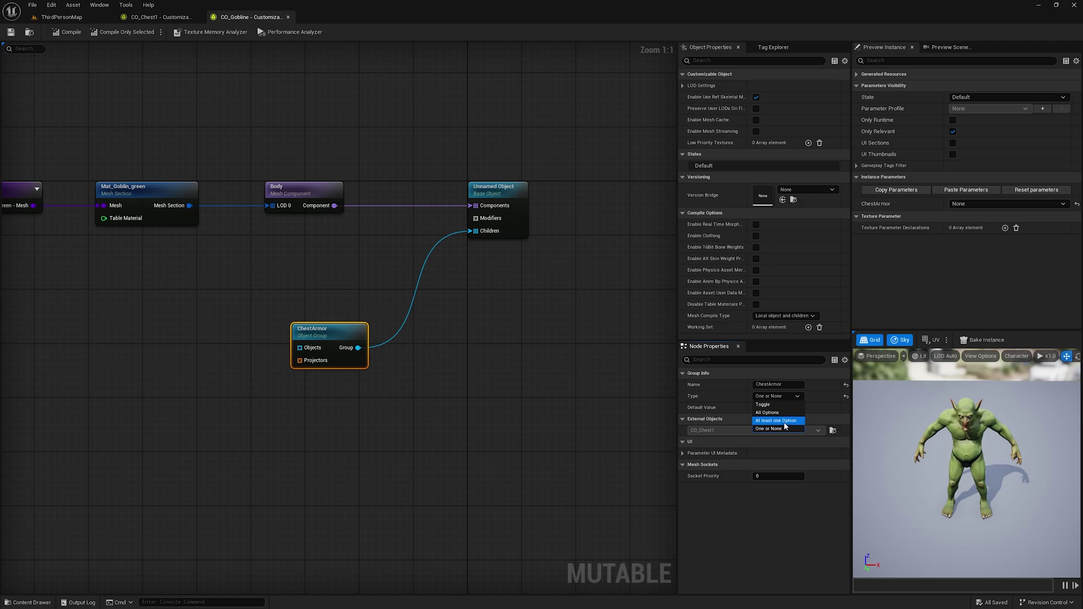
click(784, 422)
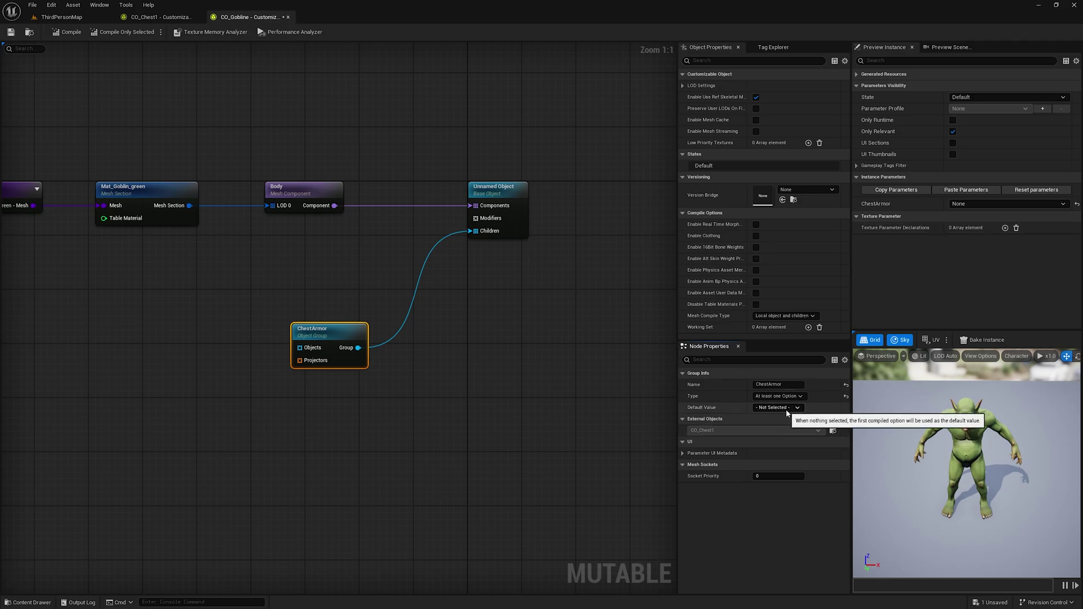
click(781, 407)
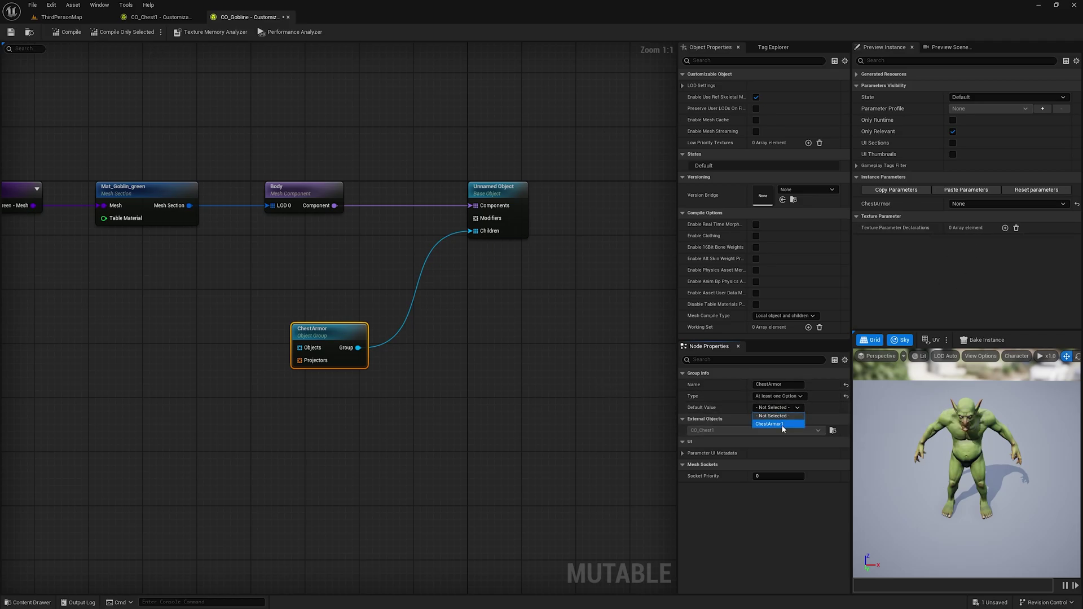
click(783, 426)
key(ctrl+s)
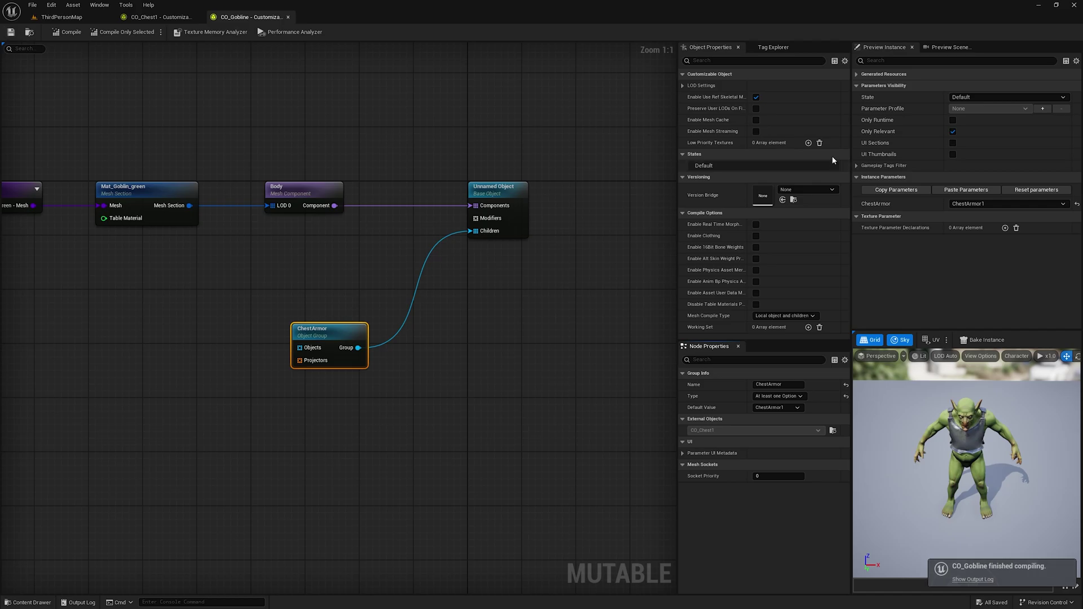
click(970, 203)
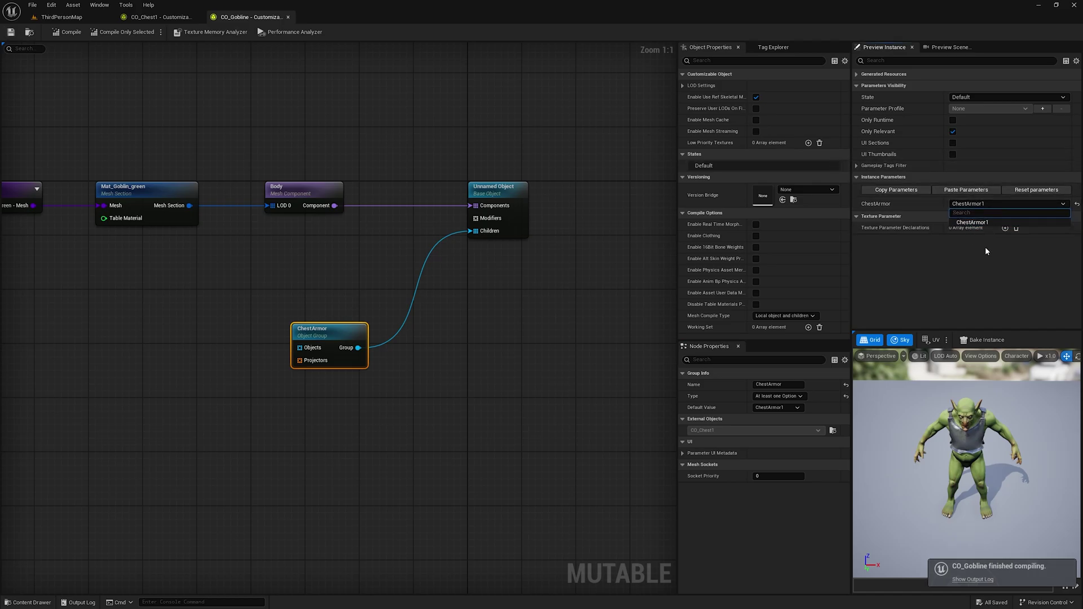
mouse_move(620, 413)
right_down()
mouse_move(577, 394)
mouse_move(613, 412)
right_up()
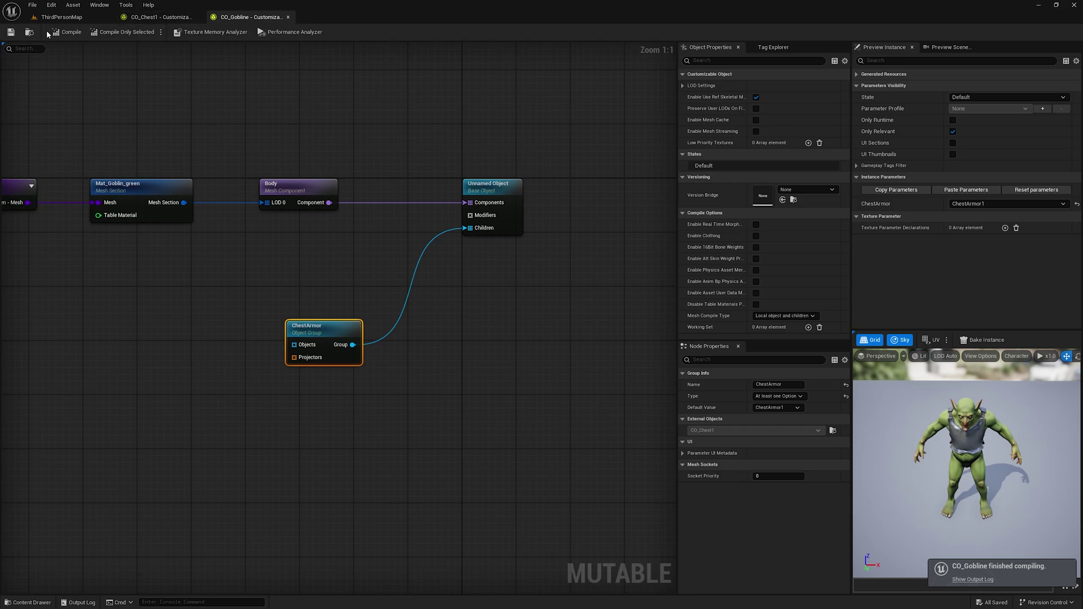
scroll(985, 430, up, 3)
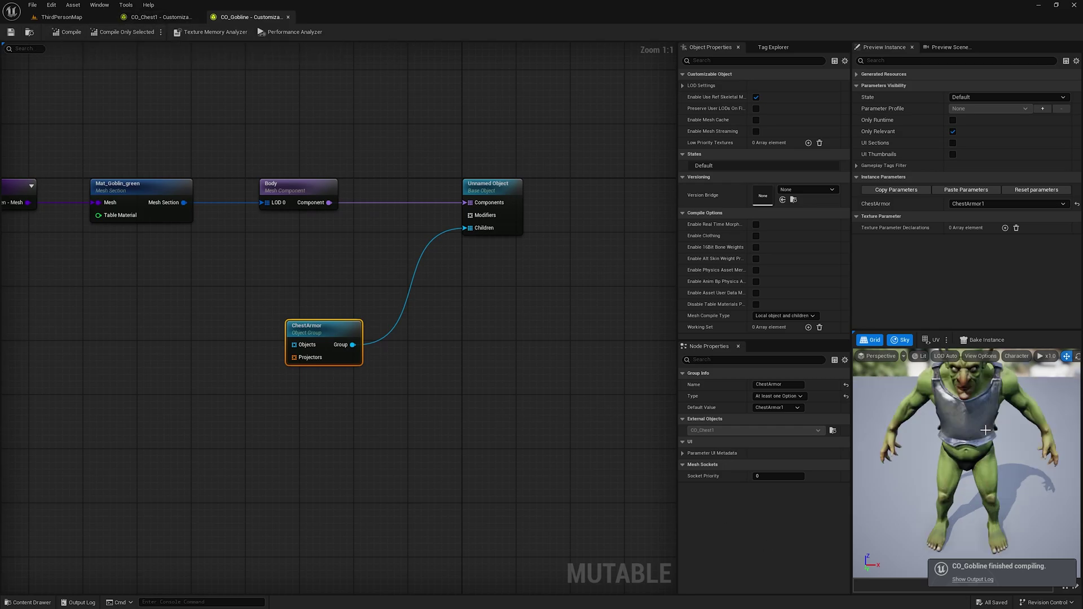
scroll(986, 427, down, 3)
drag(985, 427, 1007, 452)
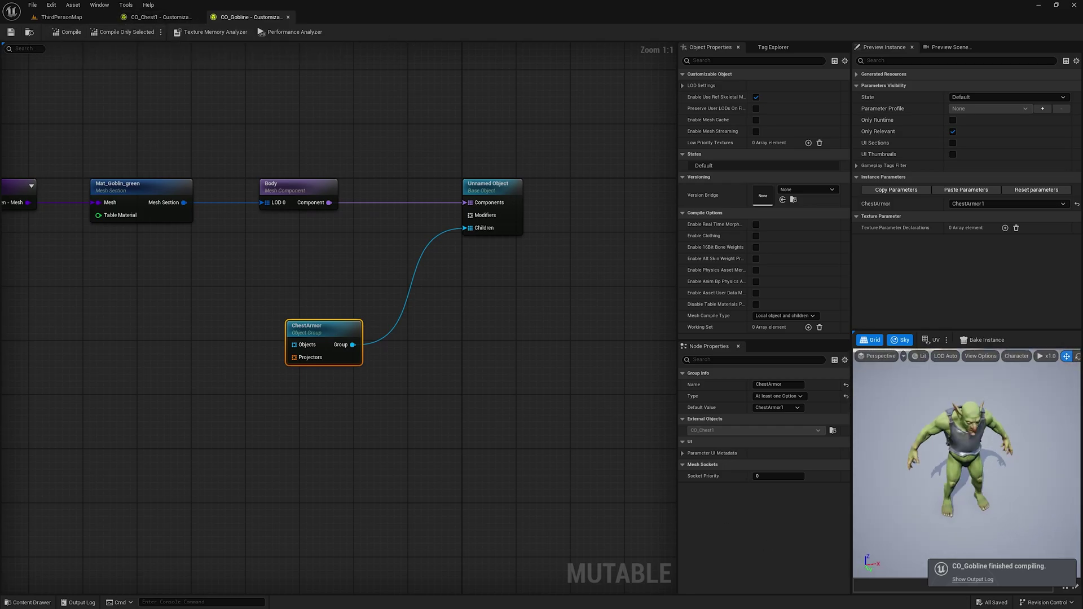
- Duplicate CO_Chest1 in the Mutable/Chest folder and name the copy CO_Chest2
click(29, 32)
click(324, 477)
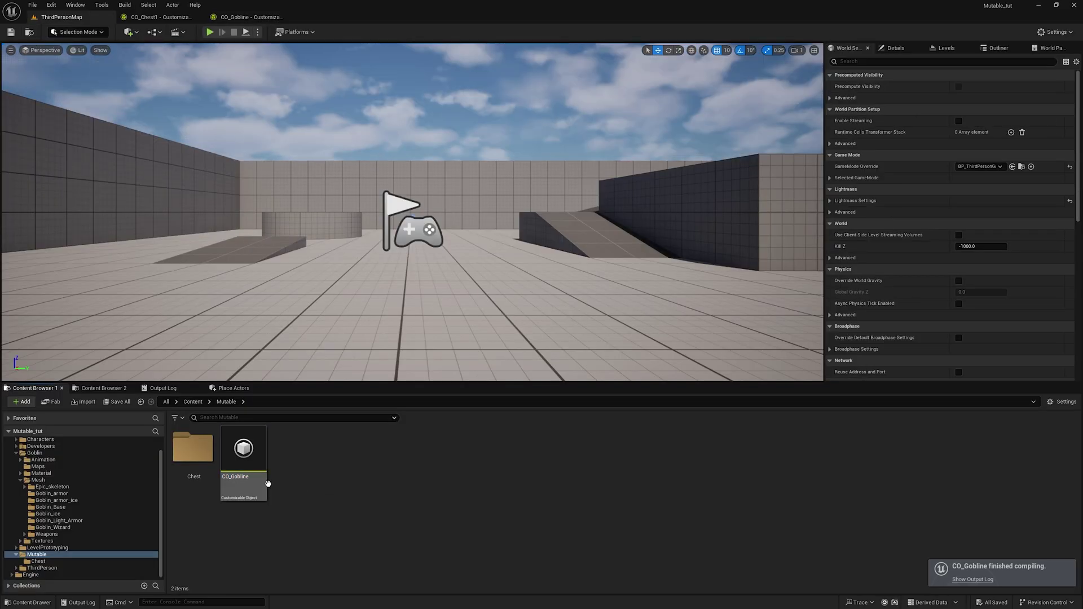
double_click(194, 469)
click(201, 472)
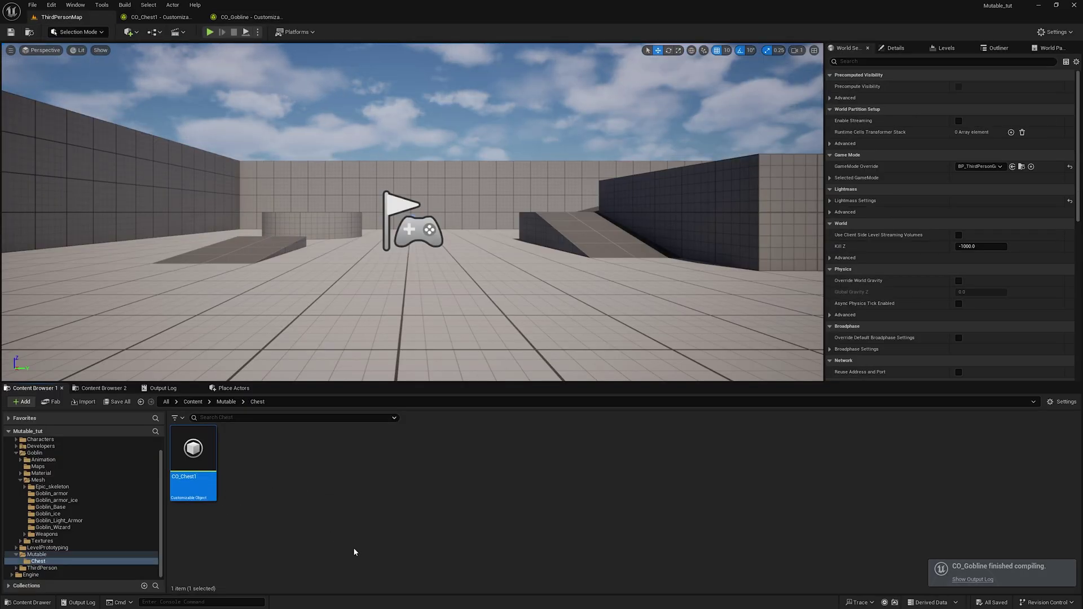
key(ctrl+d)
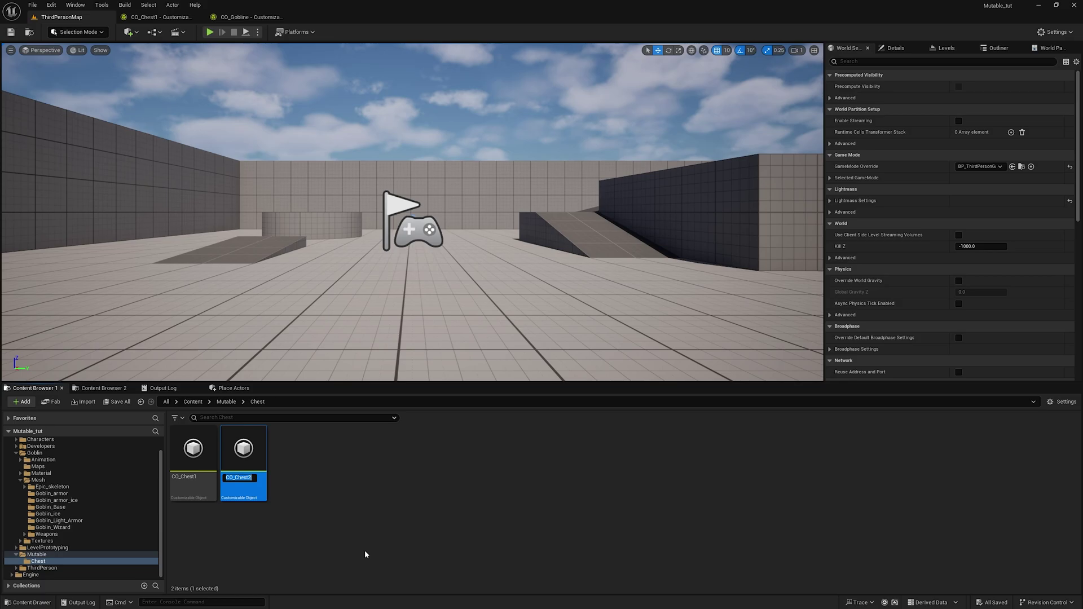
key(Return)
click(317, 495)
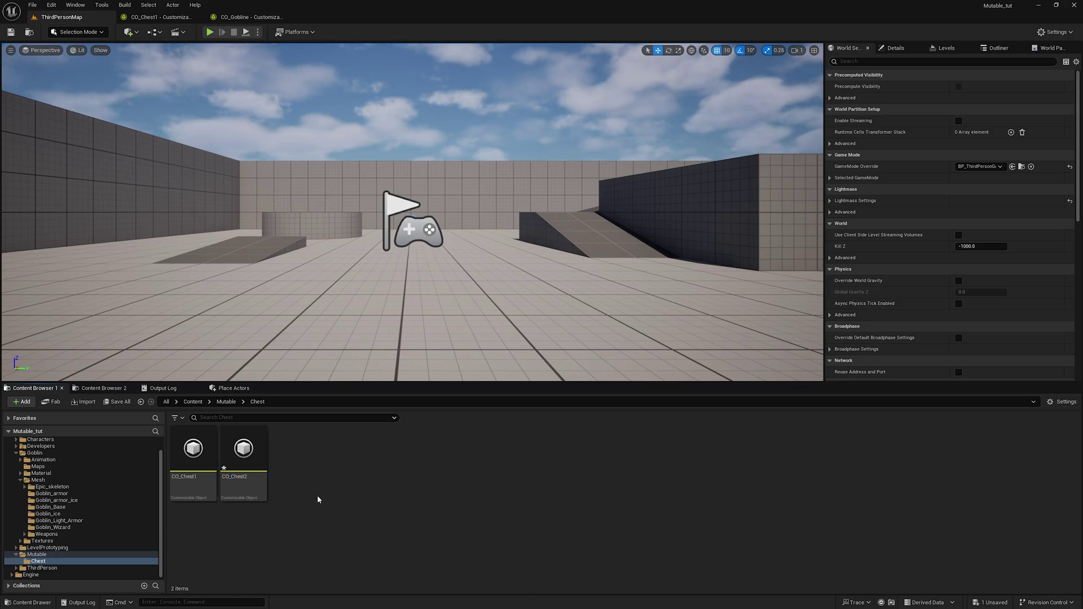
- Open CO_Chest2, replace its skeletal mesh with SK_Goblin_Body_Armor_ice from the Goblin_armor_ice folder, and compile it
double_click(254, 467)
drag(121, 408, 150, 230)
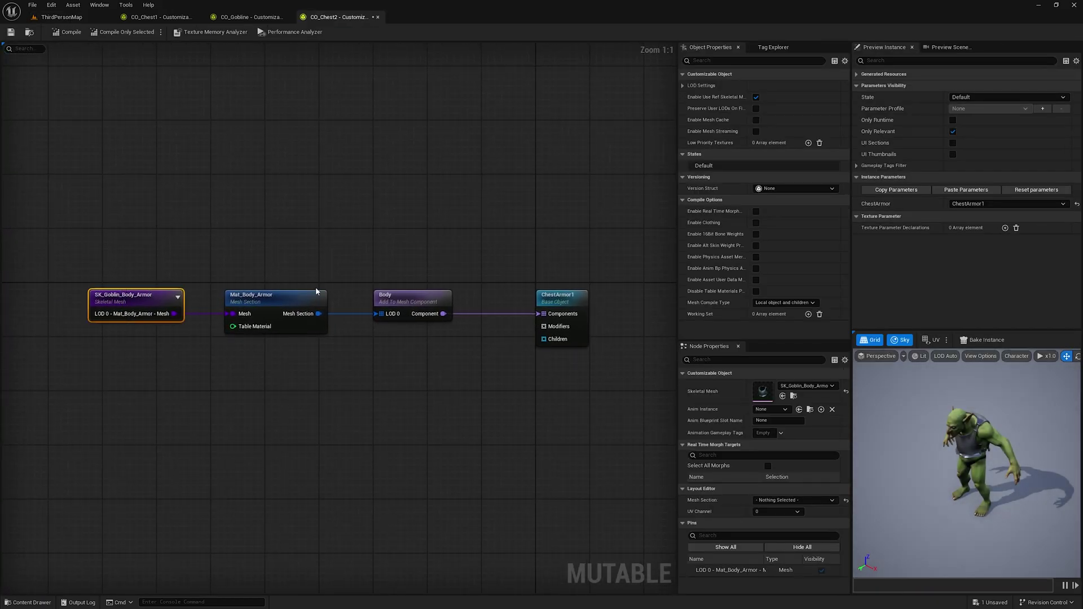
click(793, 396)
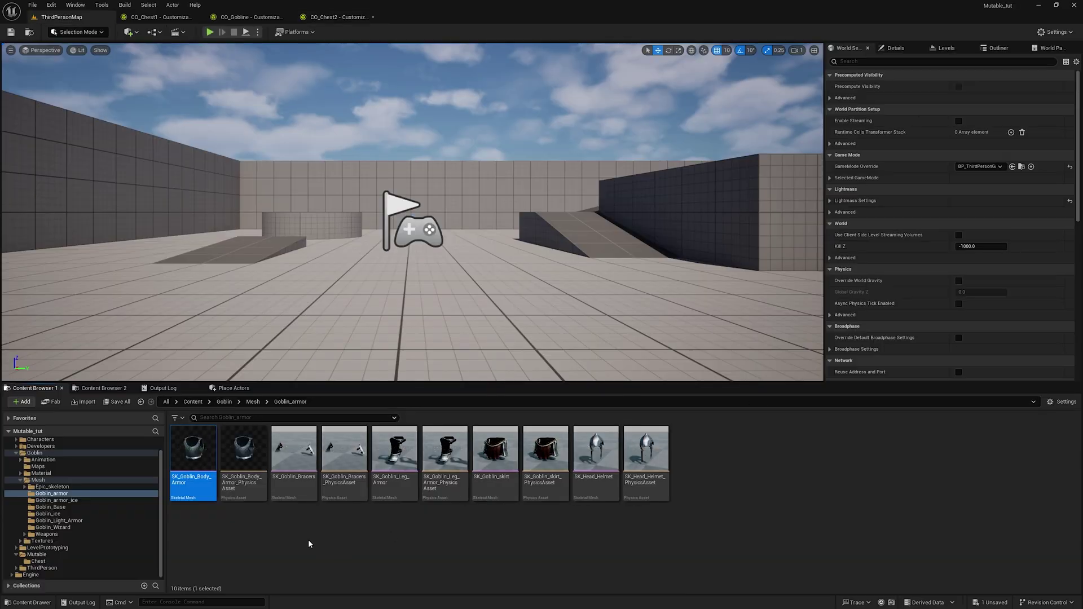
click(257, 404)
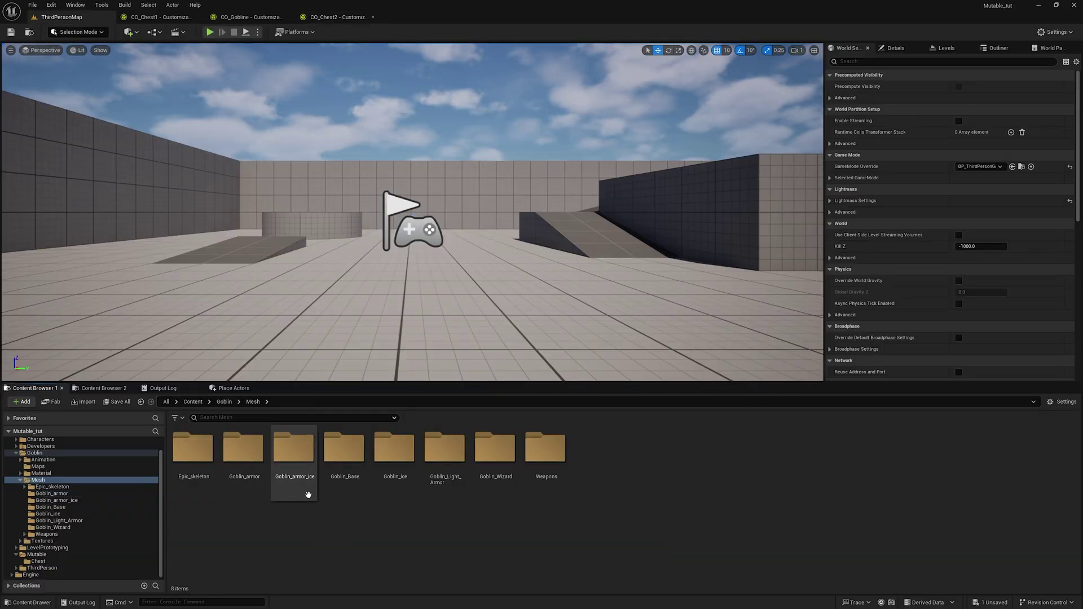
double_click(308, 492)
click(187, 478)
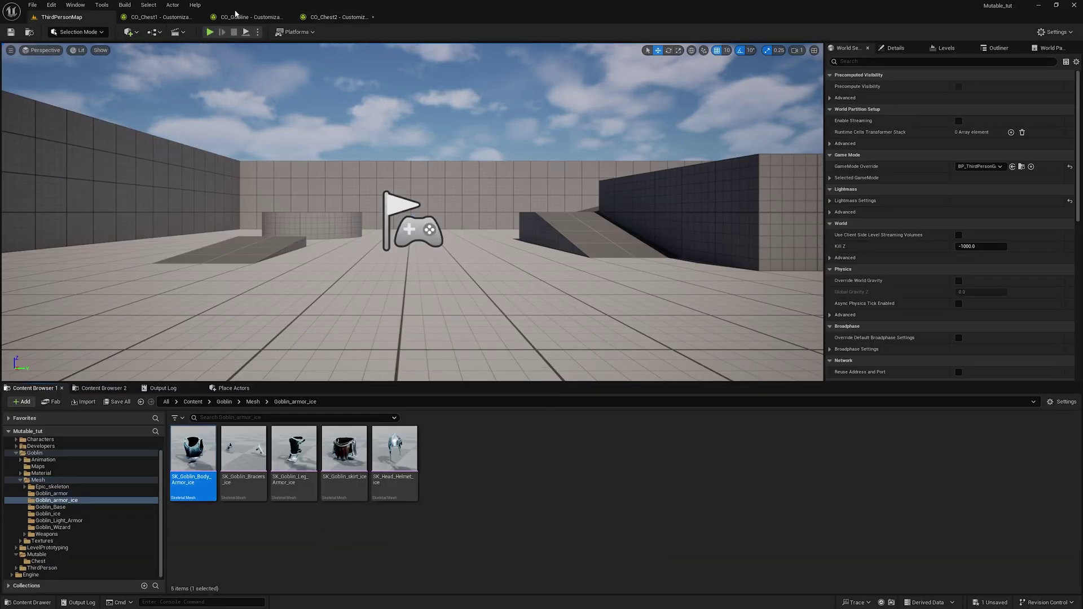
click(338, 17)
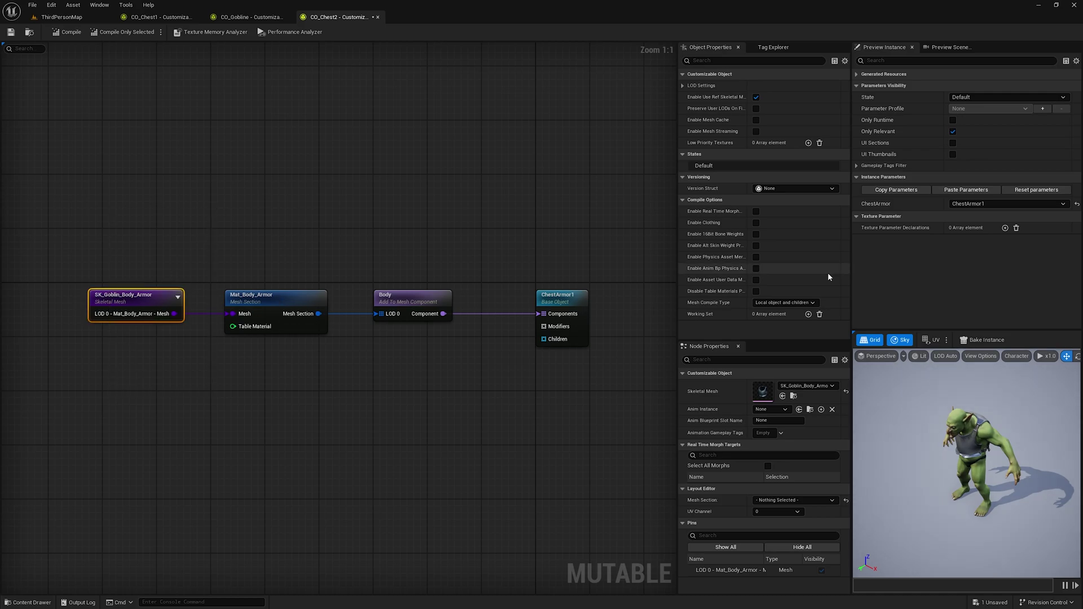
click(783, 397)
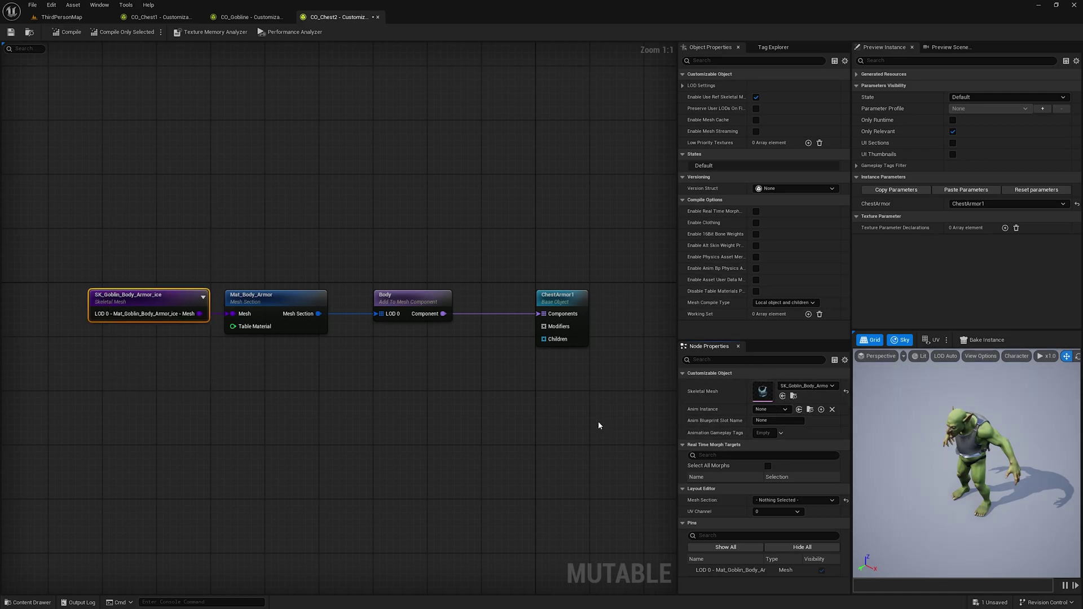
click(65, 30)
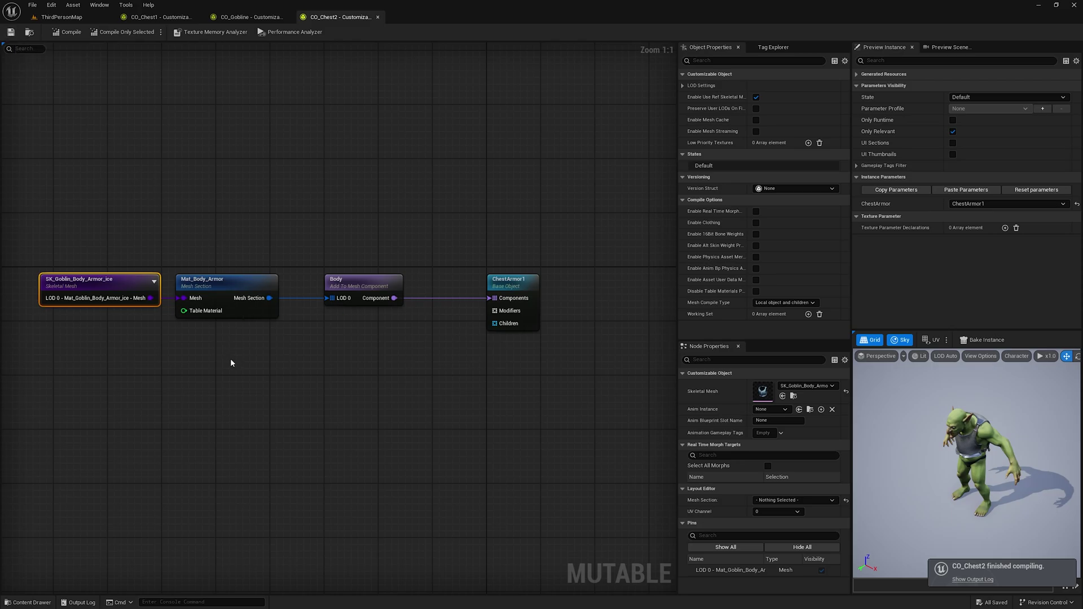
- Delete the old Mat_Body_Armor mesh section node from the CO_Chest2 graph
click(225, 304)
right_drag(283, 351, 362, 349)
drag(275, 215, 314, 287)
drag(242, 238, 333, 324)
click(242, 222)
drag(243, 214, 372, 355)
key(Delete)
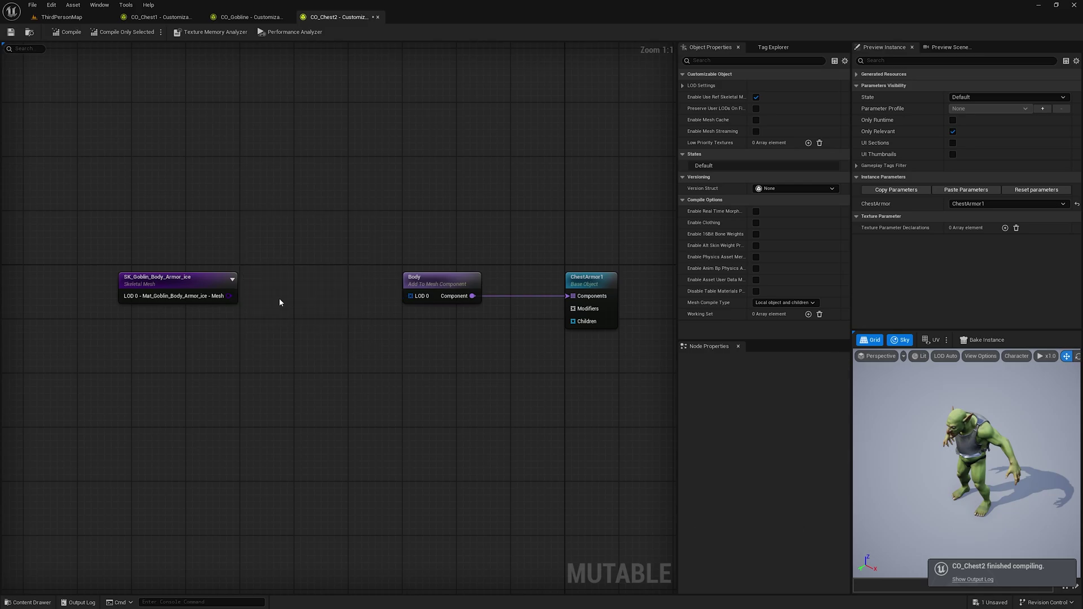
- Add a Mesh Section node from the ice armor mesh output, connect it to the Body node's LOD 0, and straighten the node chain
drag(229, 296, 273, 317)
text(mesh)
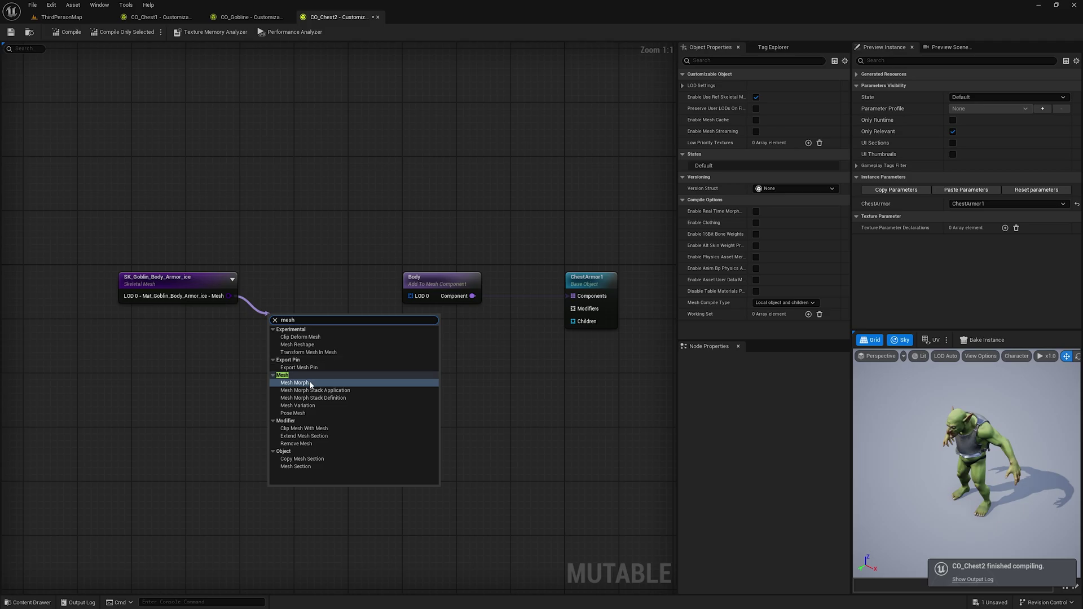
click(315, 467)
drag(307, 318, 407, 297)
drag(54, 158, 610, 394)
key(q)
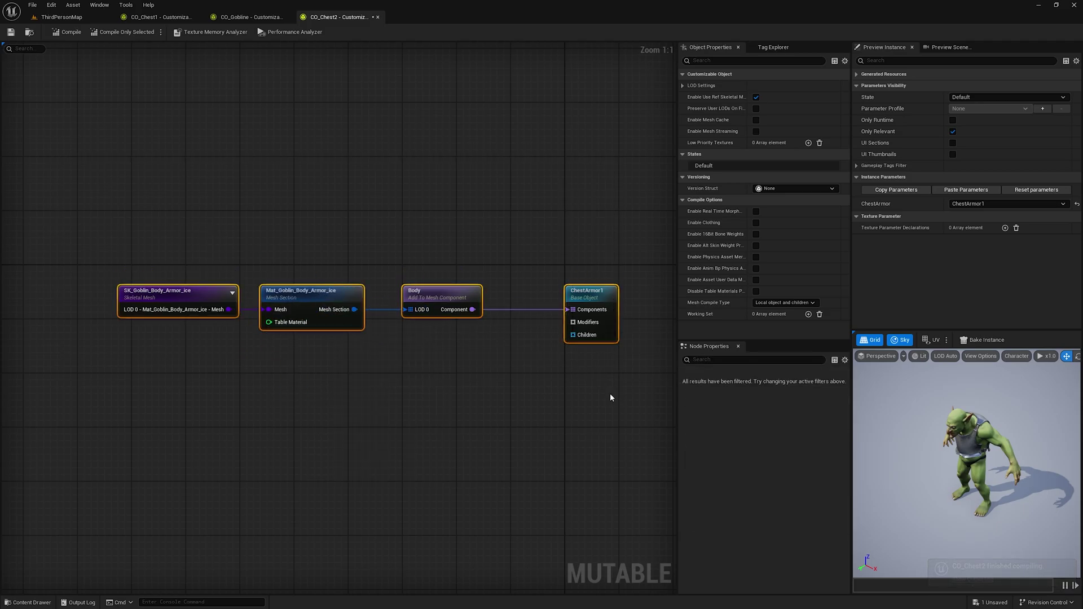
click(512, 420)
- Check the Body node's parent component name, then rename the base object to ChestArmor2 and save CO_Chest2
click(434, 299)
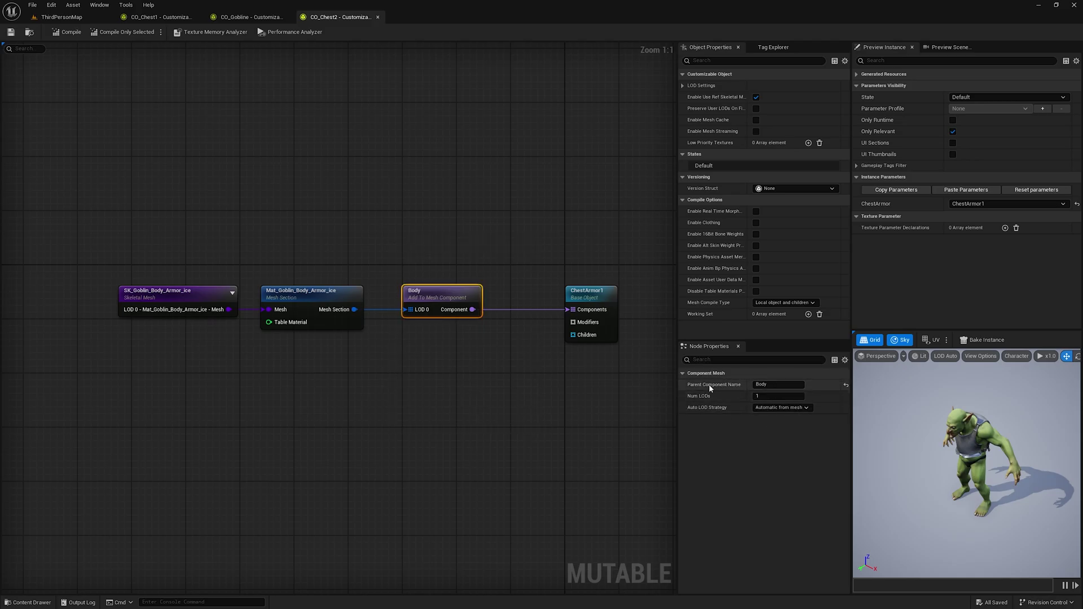
drag(502, 347, 387, 257)
click(611, 428)
click(590, 331)
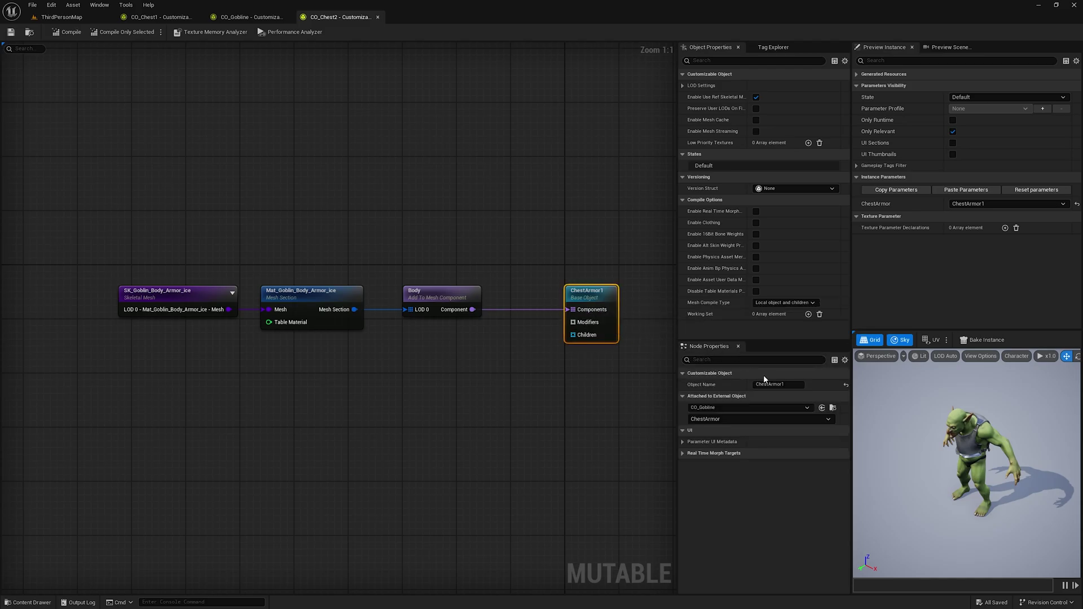
click(795, 384)
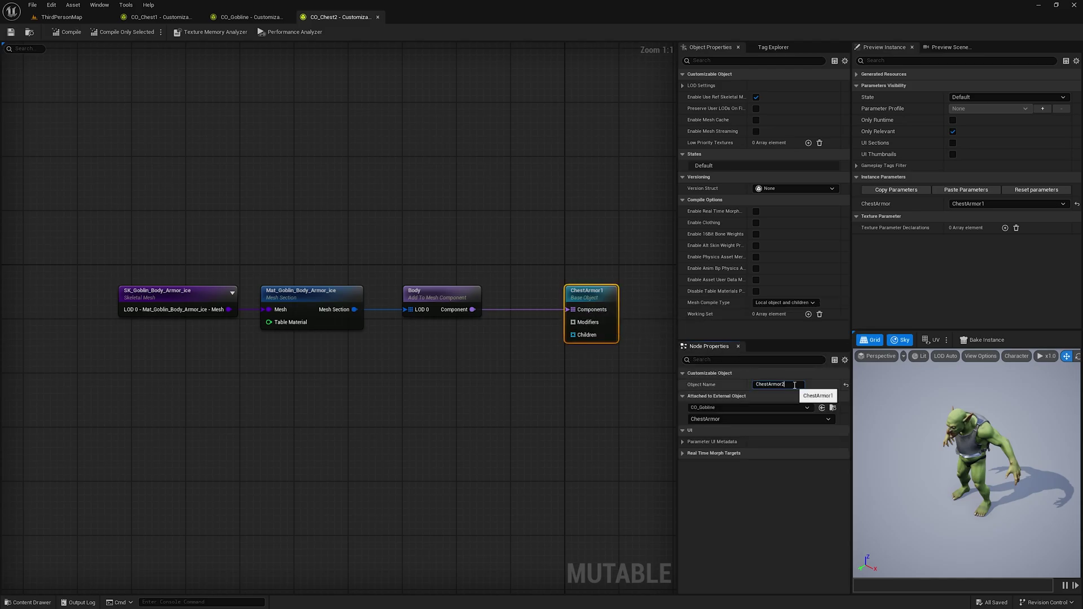
key(Return)
click(523, 429)
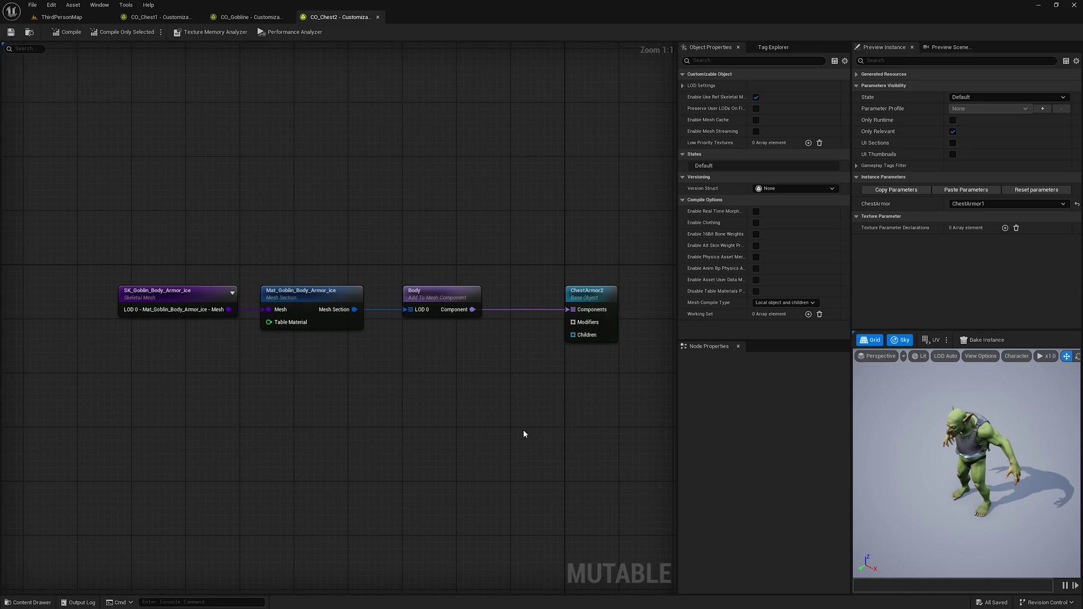
click(12, 32)
- Compile CO_Gobline, set the preview's ChestArmor parameter to ChestArmor2, and inspect the ice armor up close
click(251, 17)
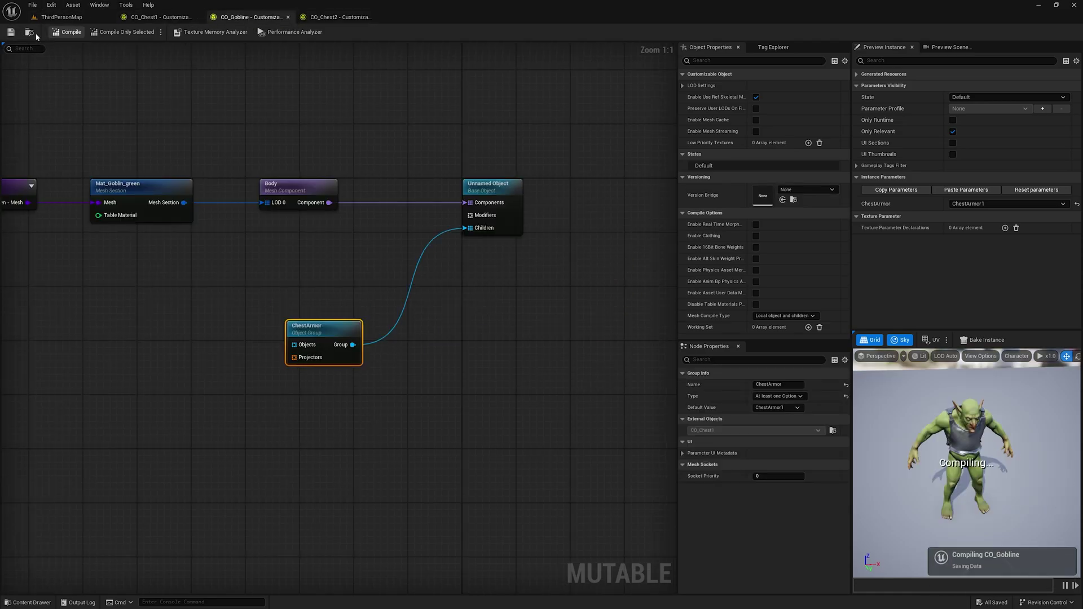
click(987, 205)
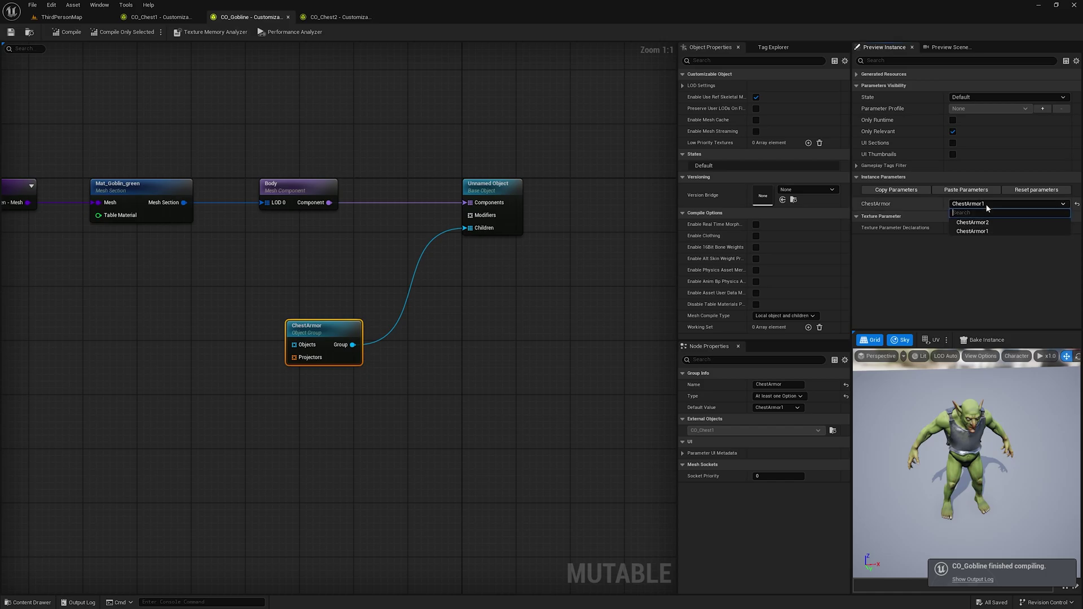
click(991, 244)
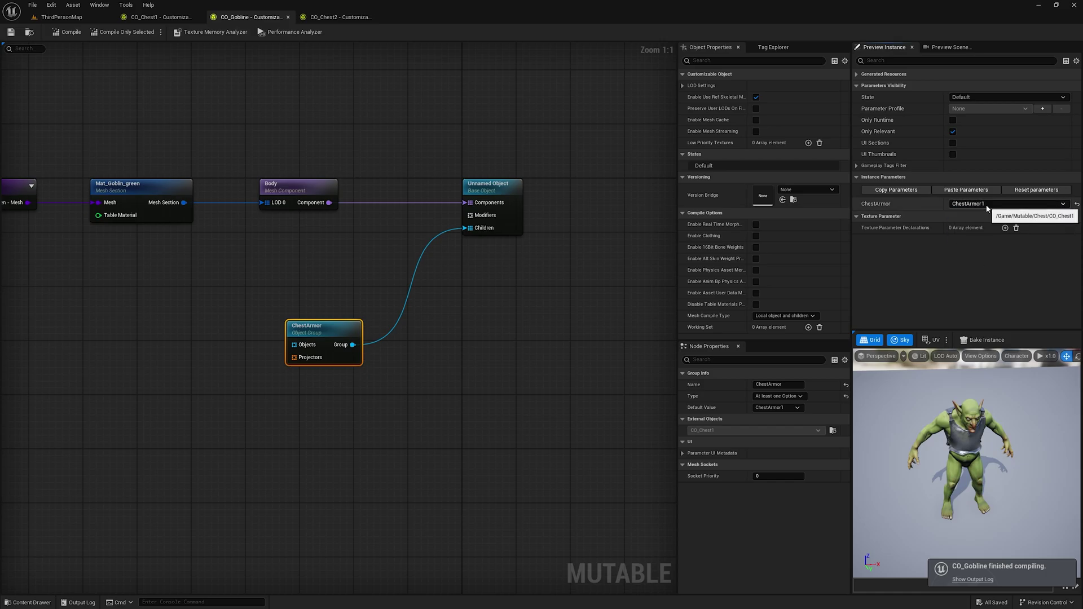
click(988, 205)
click(993, 224)
scroll(979, 444, up, 8)
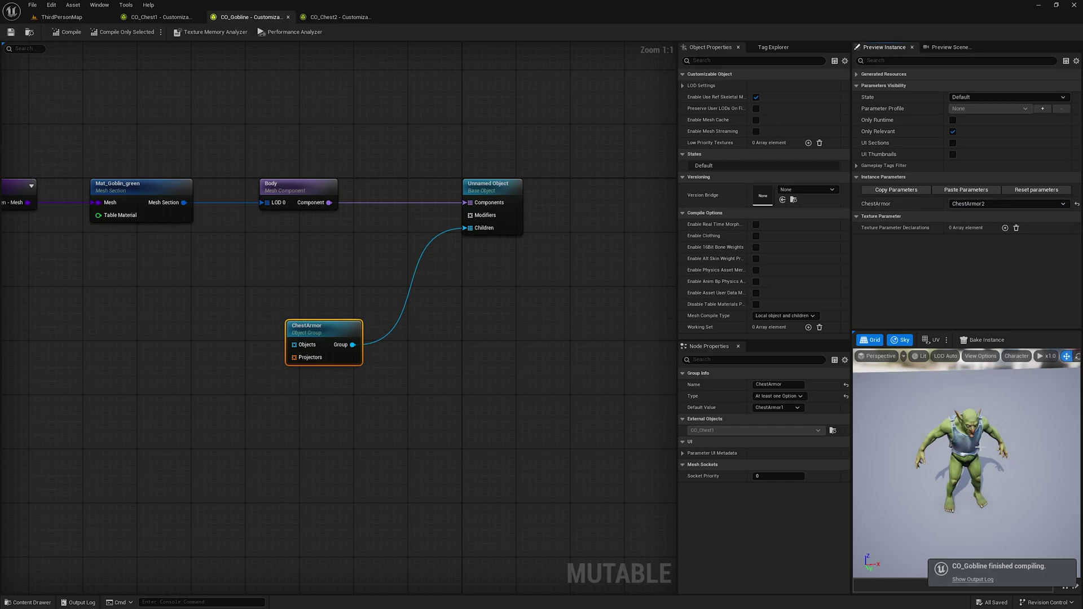
scroll(978, 444, down, 4)
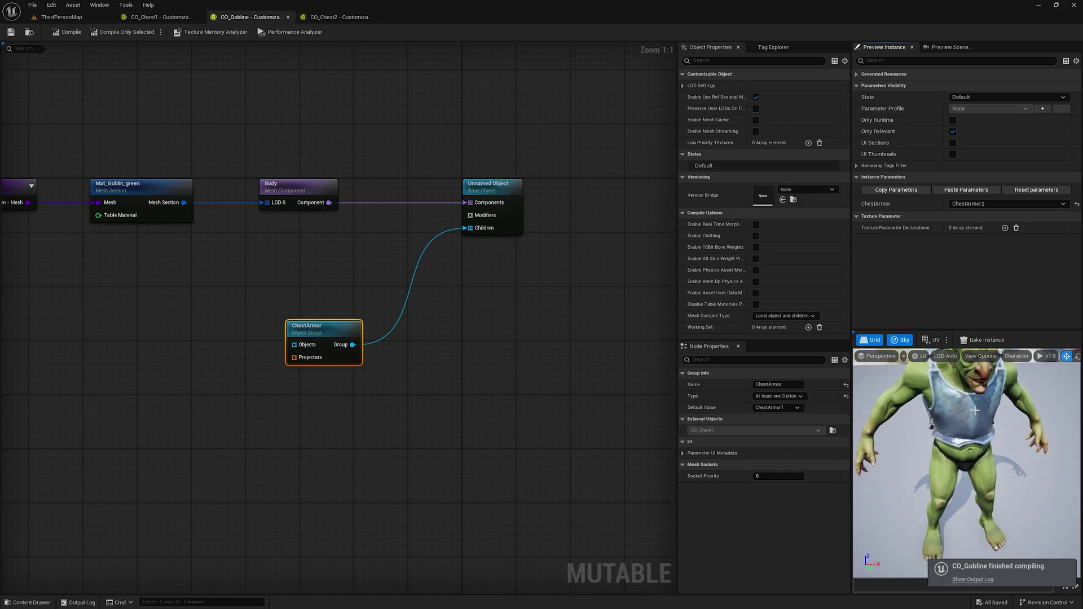
- Switch the preview's ChestArmor parameter between ChestArmor1 and ChestArmor2 to compare the armors, ending on ChestArmor1
click(968, 205)
click(984, 215)
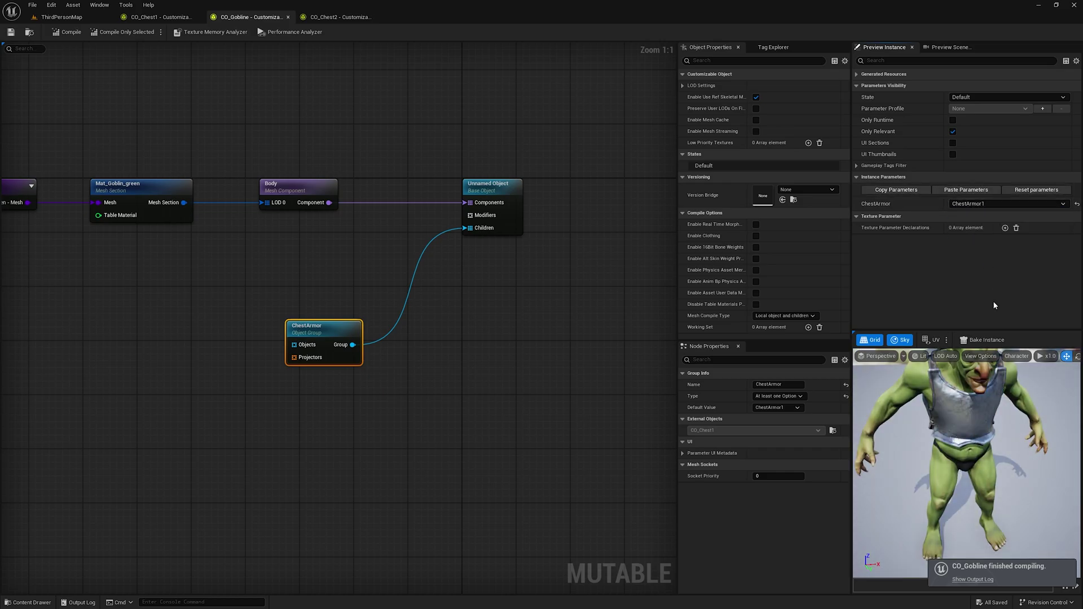
click(987, 204)
click(973, 222)
click(979, 204)
click(977, 231)
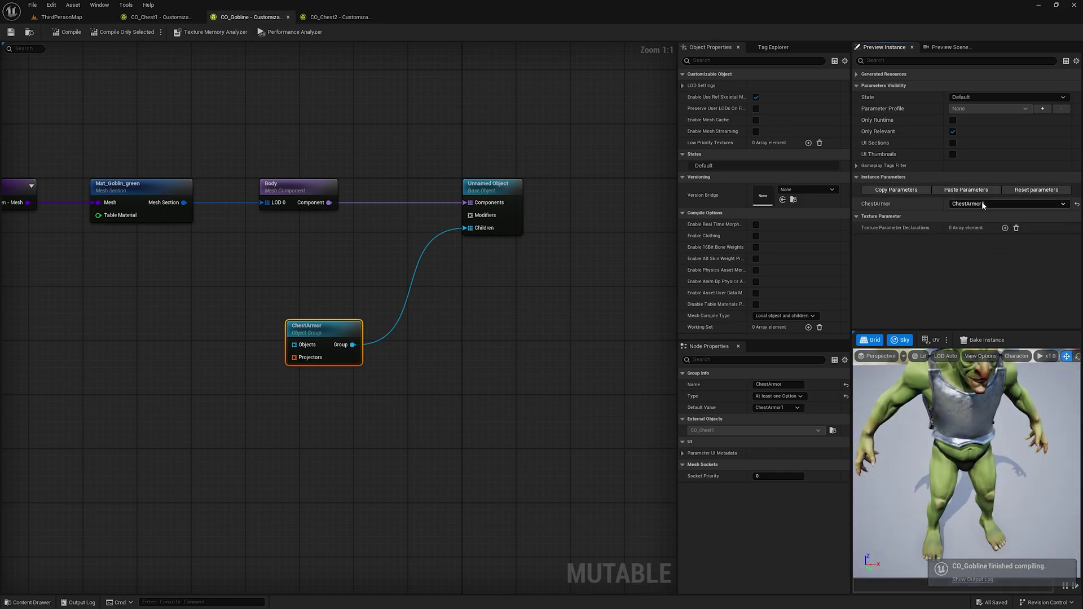
- Create a folder named Boots inside the Mutable folder and open it
click(160, 17)
click(61, 17)
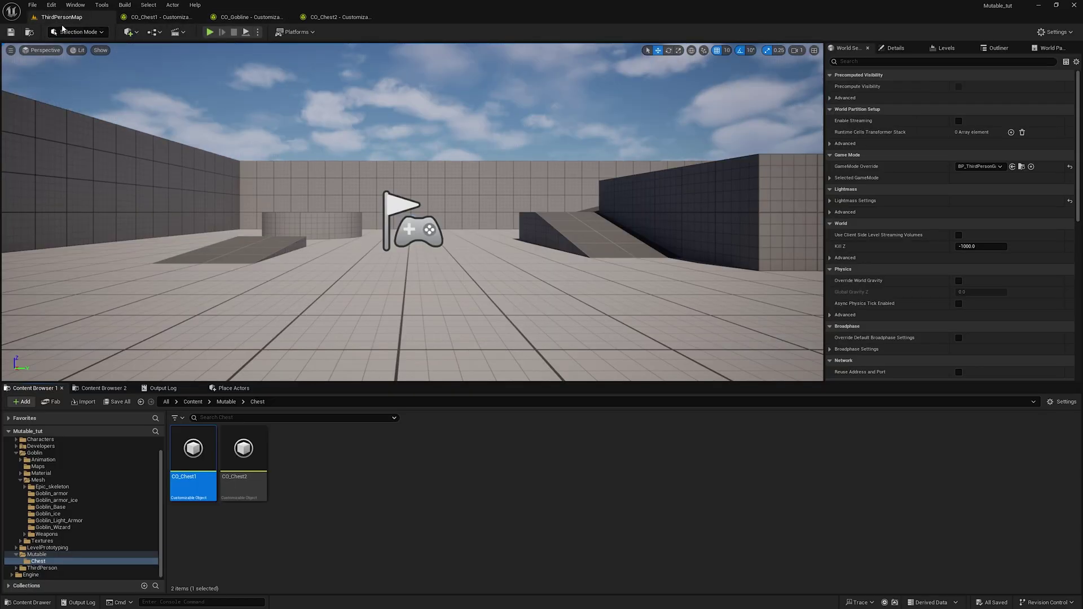
click(226, 402)
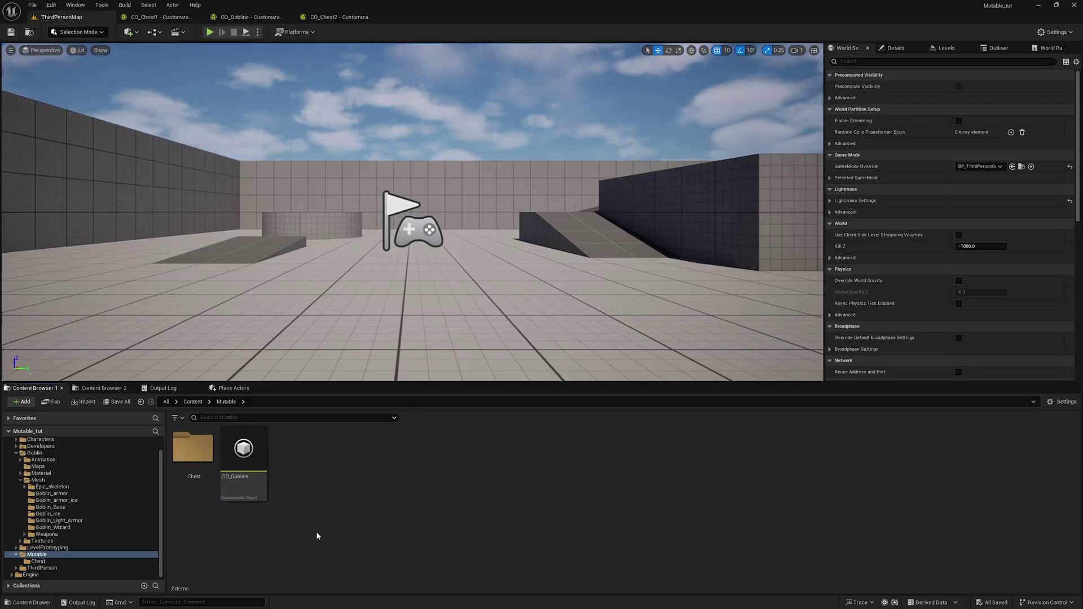
right_click(393, 508)
click(445, 199)
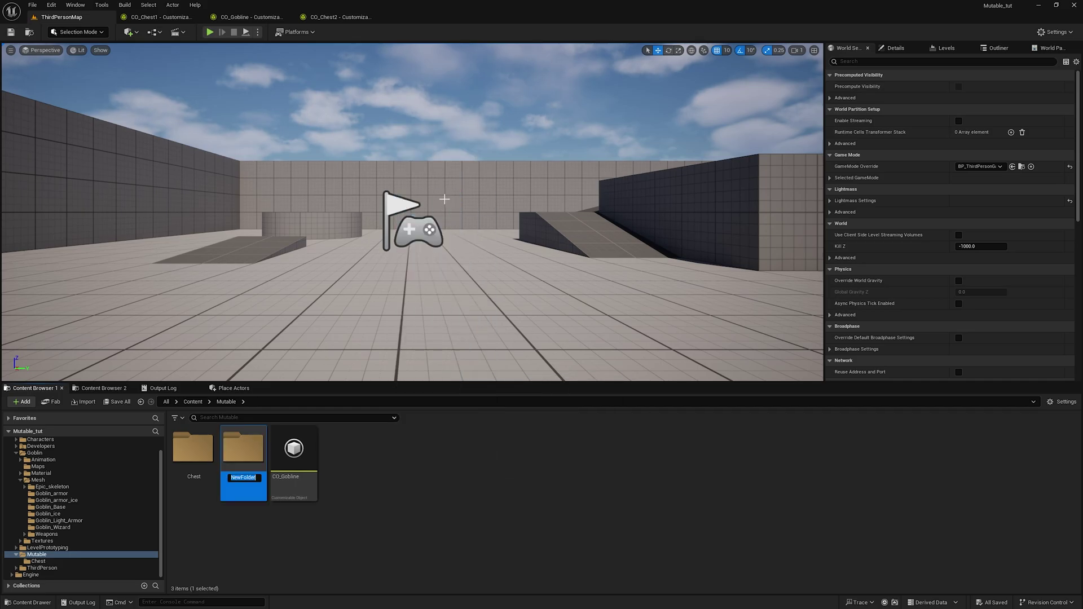
text(Boots)
key(Return)
key(Return)
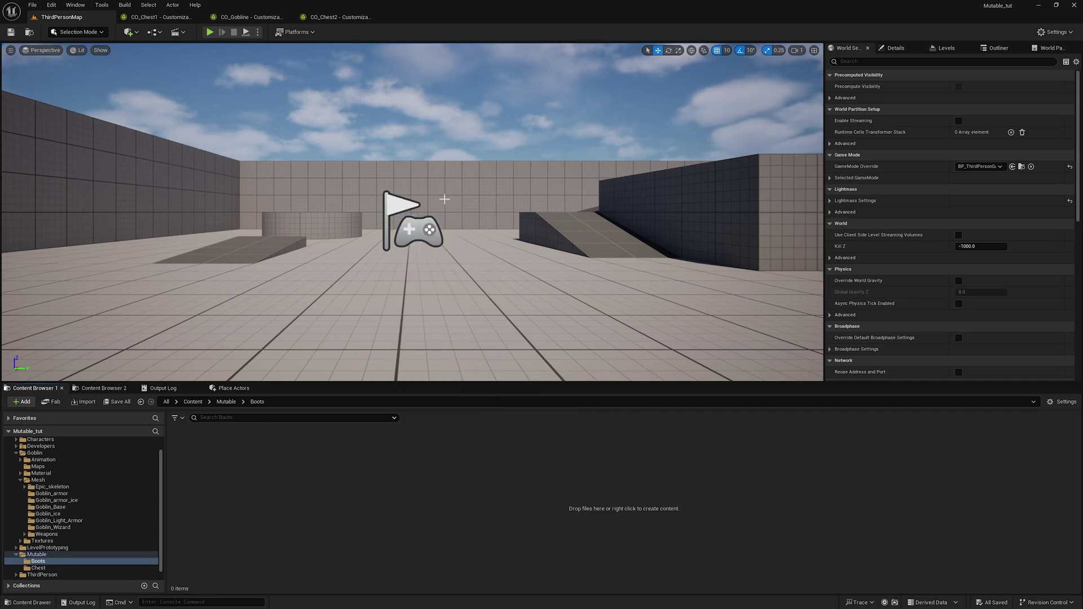
- Duplicate both CO_Chest1 and CO_Chest2 in the Mutable/Chest folder
click(217, 404)
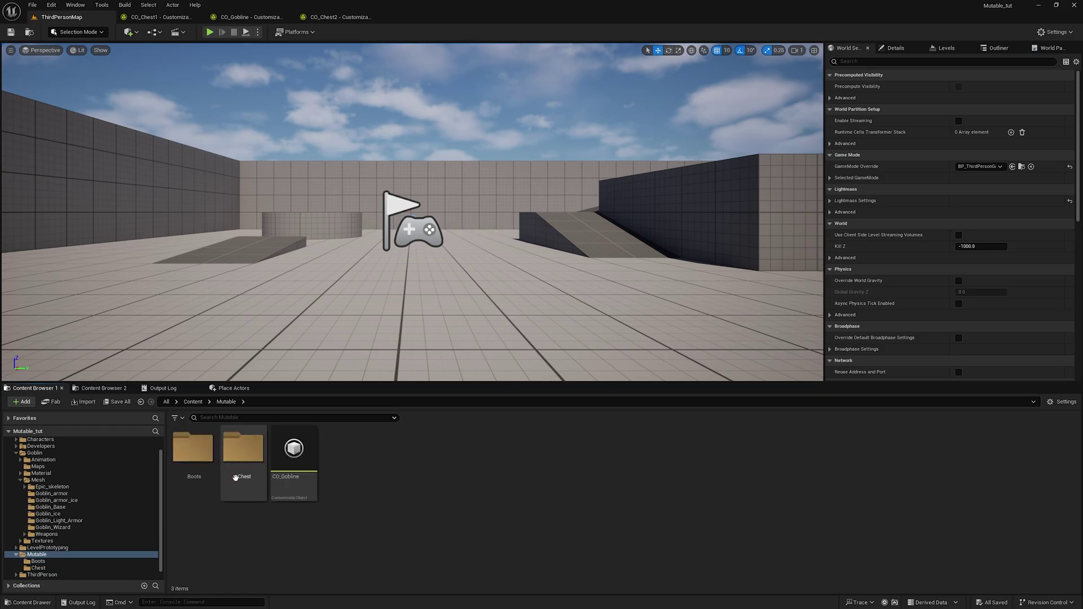
double_click(231, 477)
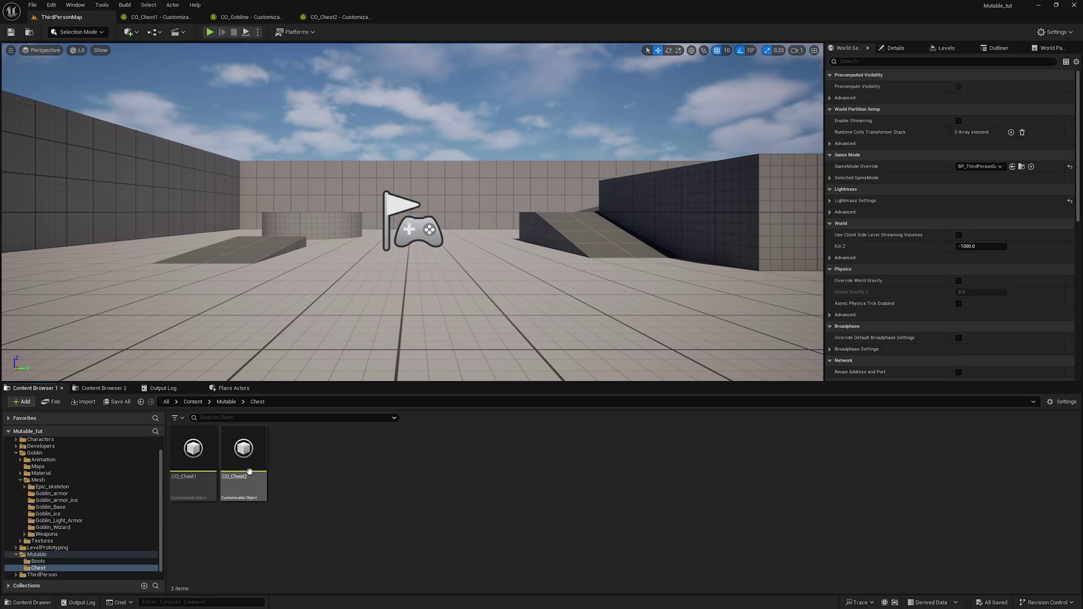
key(ctrl+a)
scroll(141, 527, down, 1)
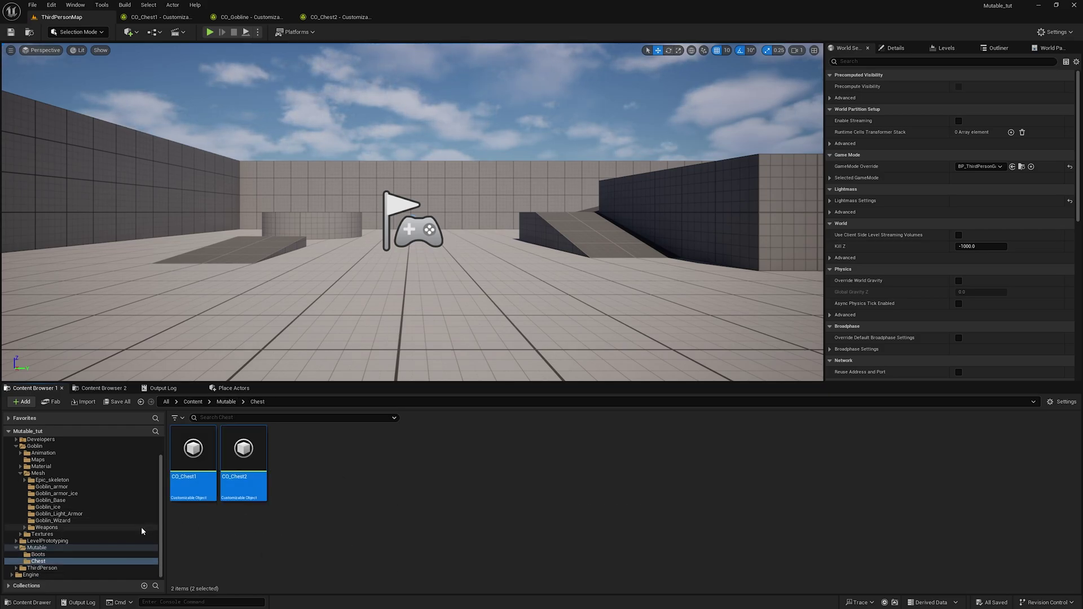
key(ctrl+d)
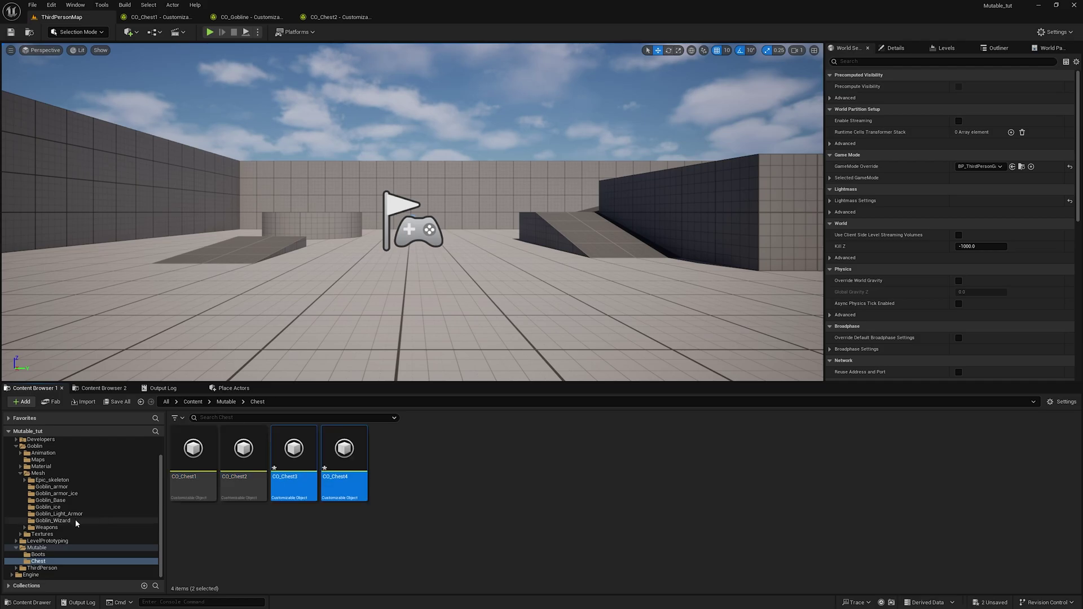
- Move the CO_Chest3 and CO_Chest4 duplicates into the Mutable/Boots folder and open that folder
drag(292, 469, 38, 557)
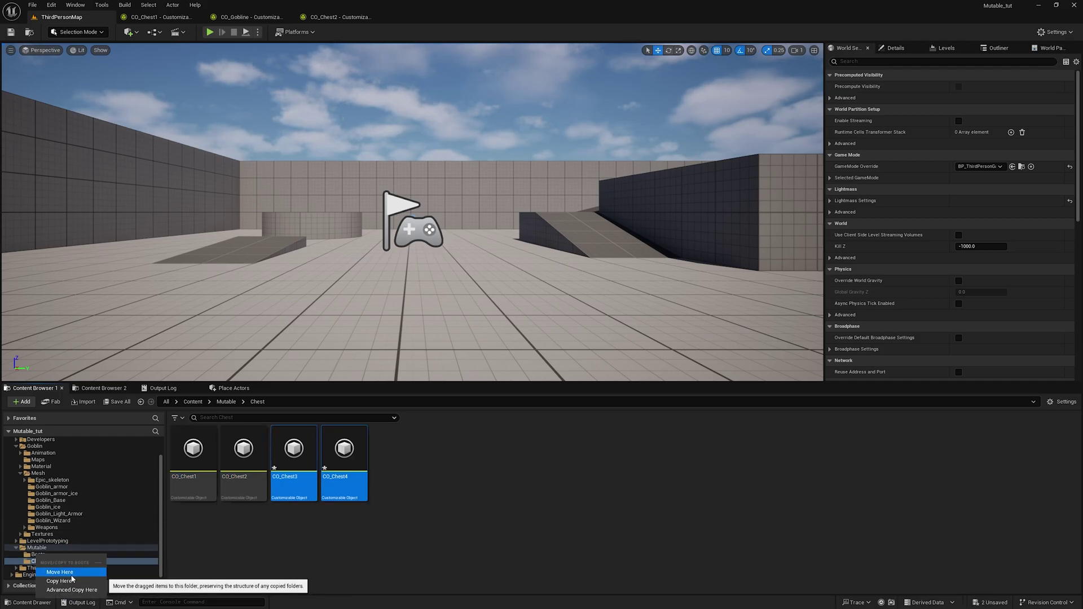
click(70, 573)
click(38, 555)
- Rename the two Customizable Objects in the Boots folder to CO_Boot1 and CO_Boots2
click(186, 473)
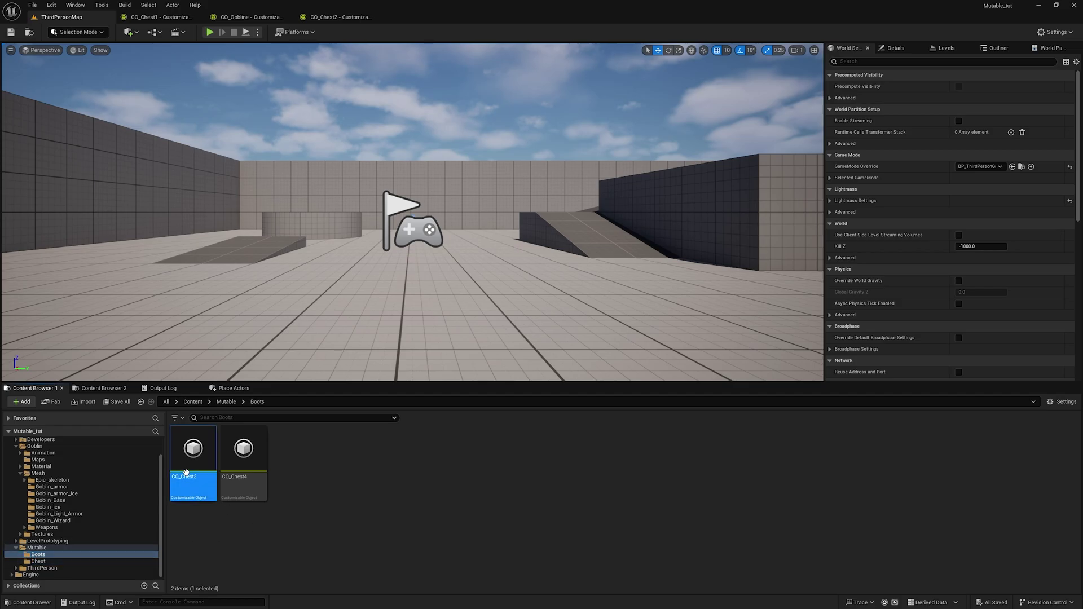
click(186, 474)
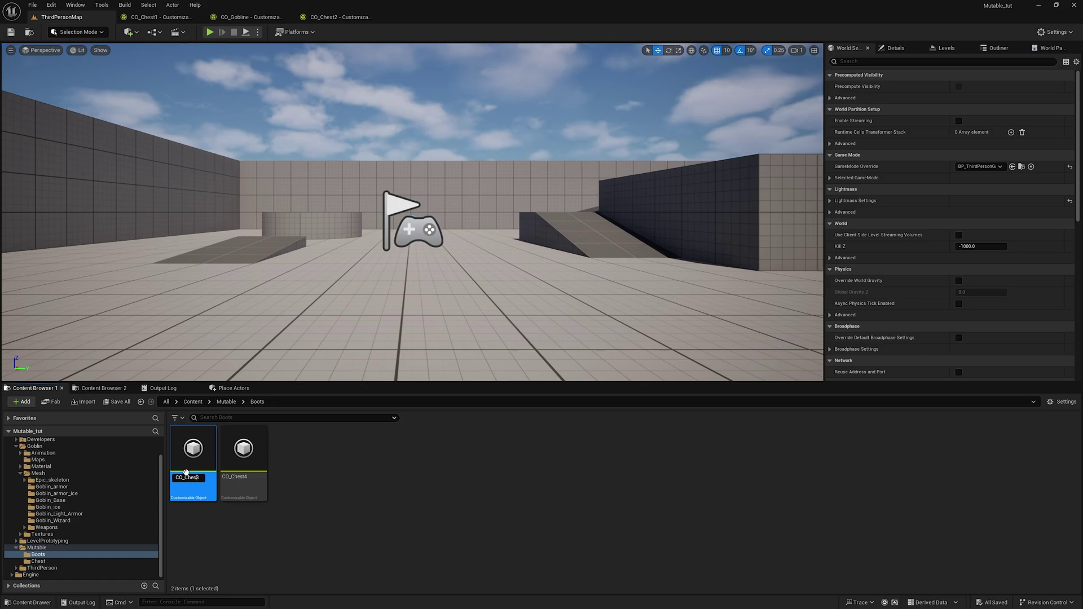
text(Boot)
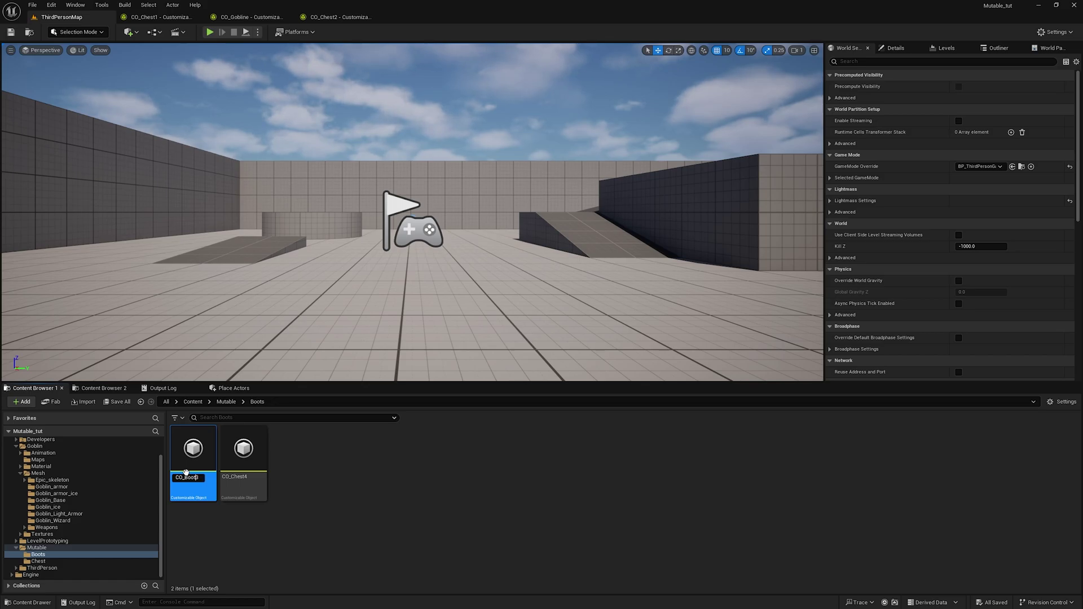
text(s)
key(Return)
key(Right)
key(F2)
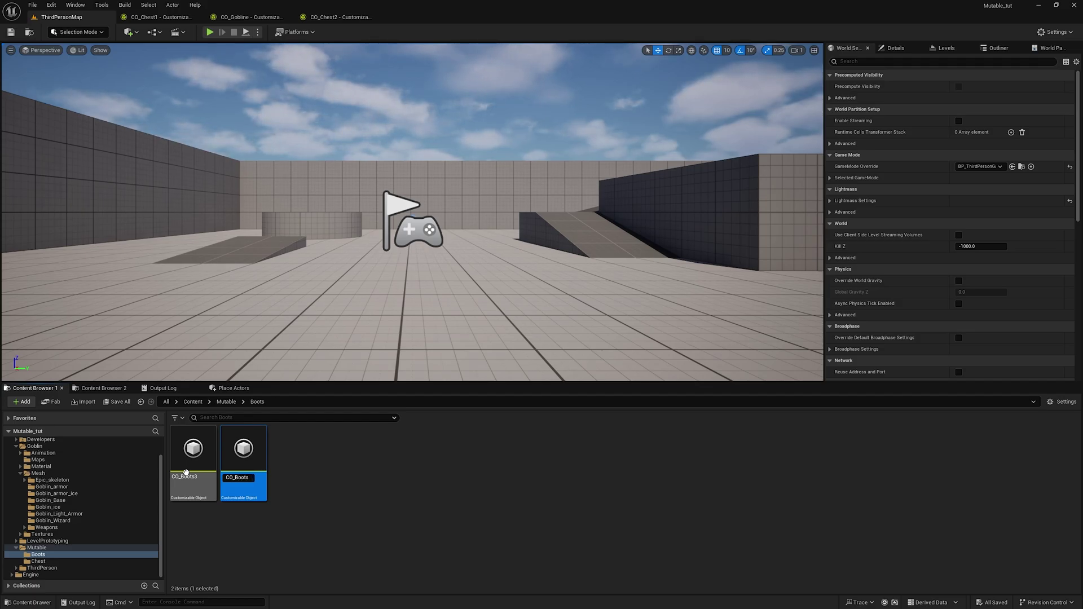
key(Return)
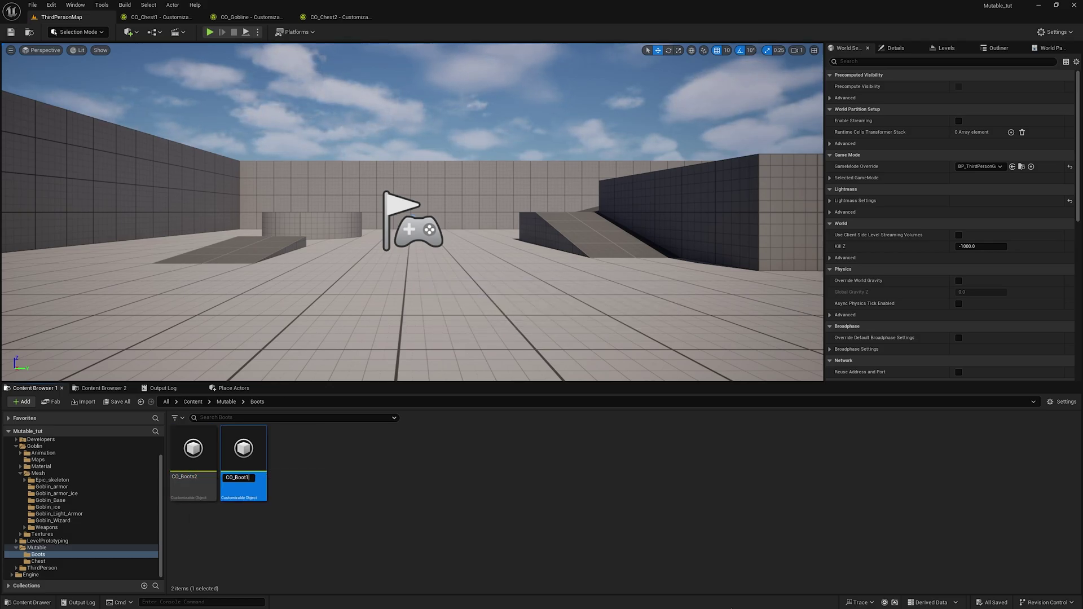
key(Return)
- Open both boot Customizable Objects for editing and bring CO_Boot1 to the front
key(ctrl+a)
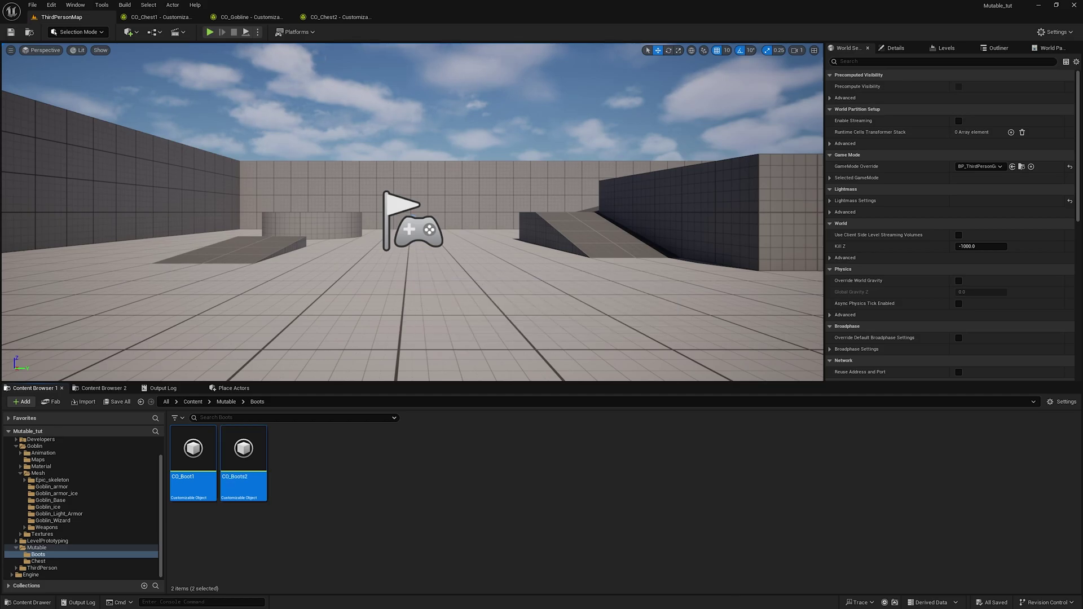
key(Return)
click(452, 18)
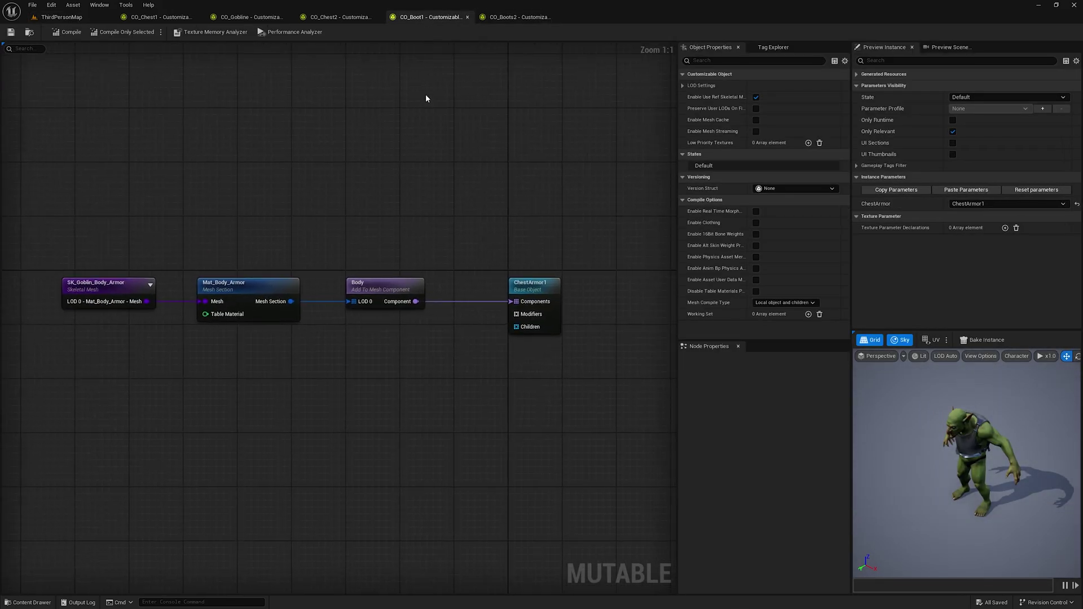
- Preview SK_Goblin_Leg_Armor from the Goblin_armor folder and assign it to CO_Boot1's Skeletal Mesh node
click(63, 17)
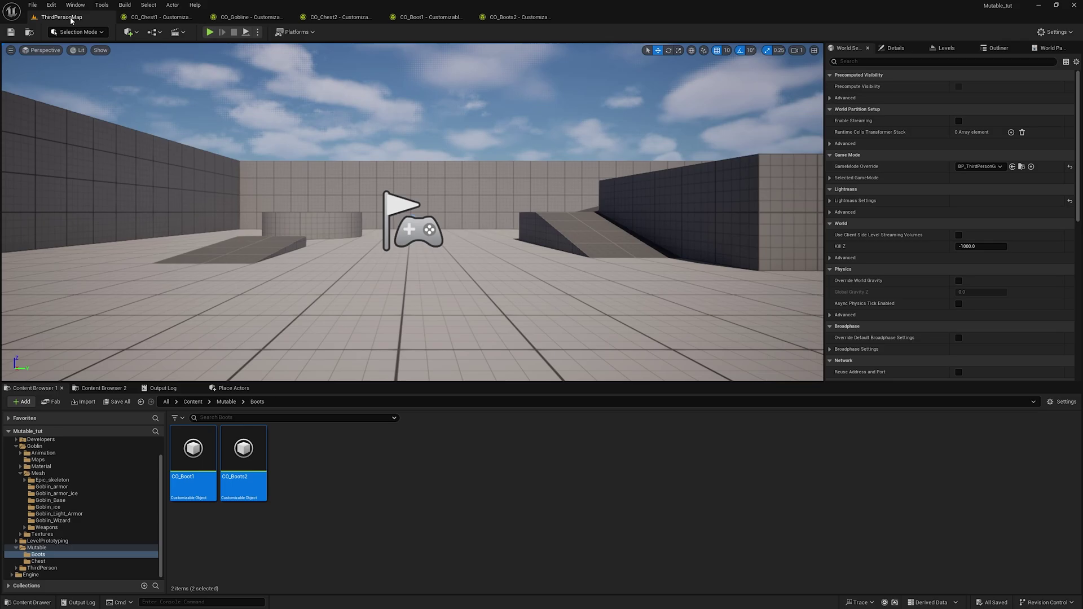
click(69, 499)
click(72, 488)
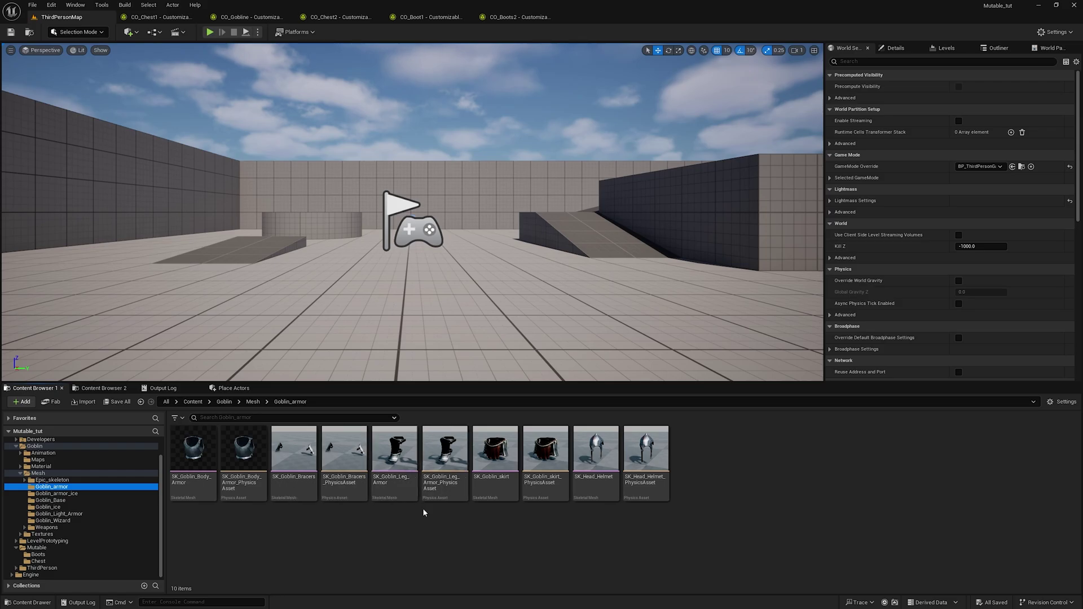
double_click(395, 452)
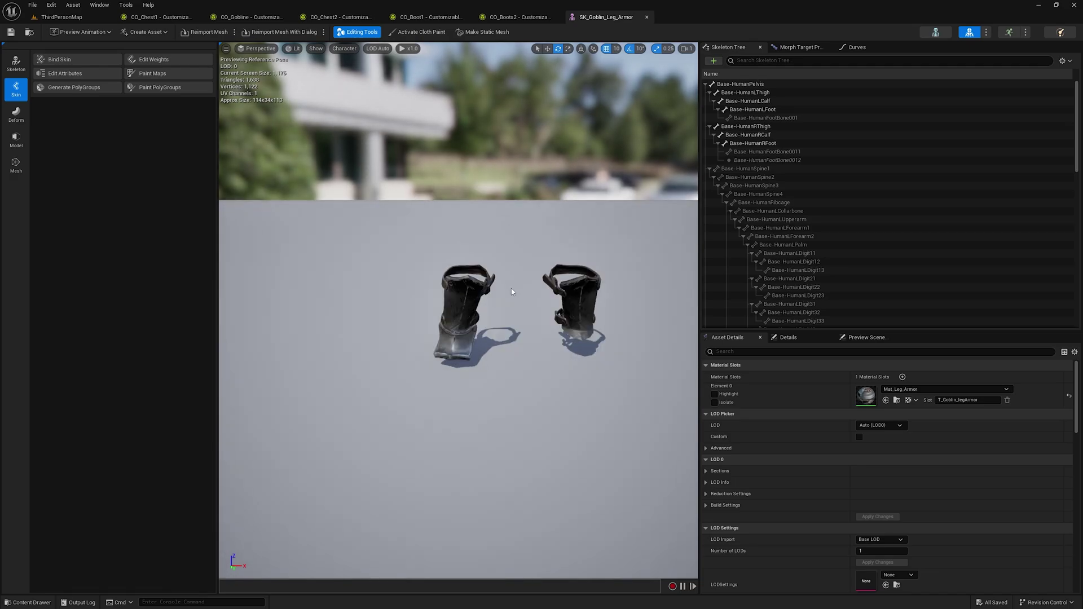
click(62, 17)
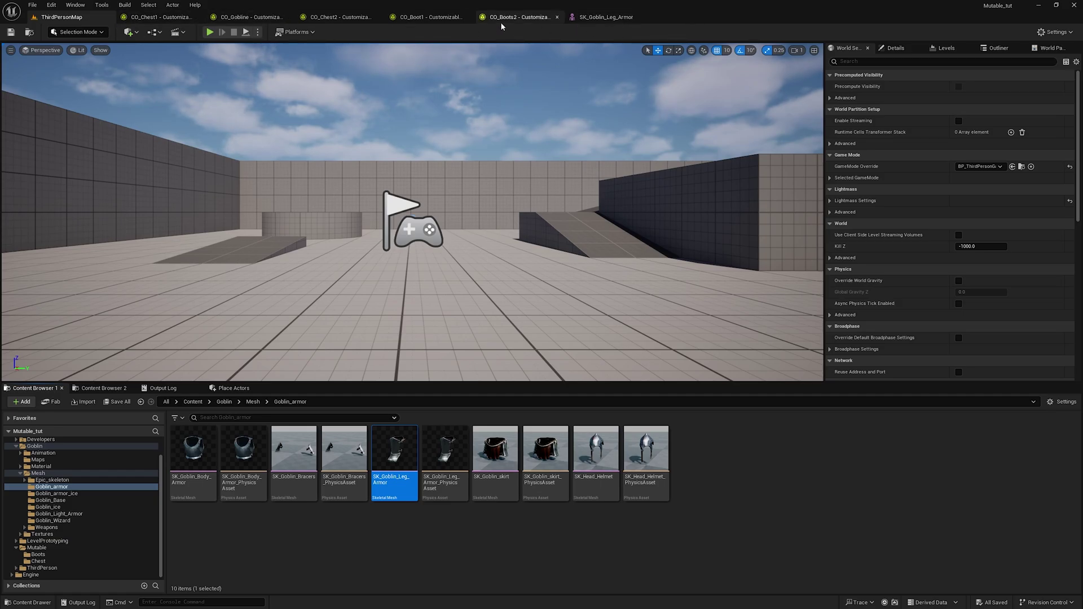
click(429, 17)
click(140, 304)
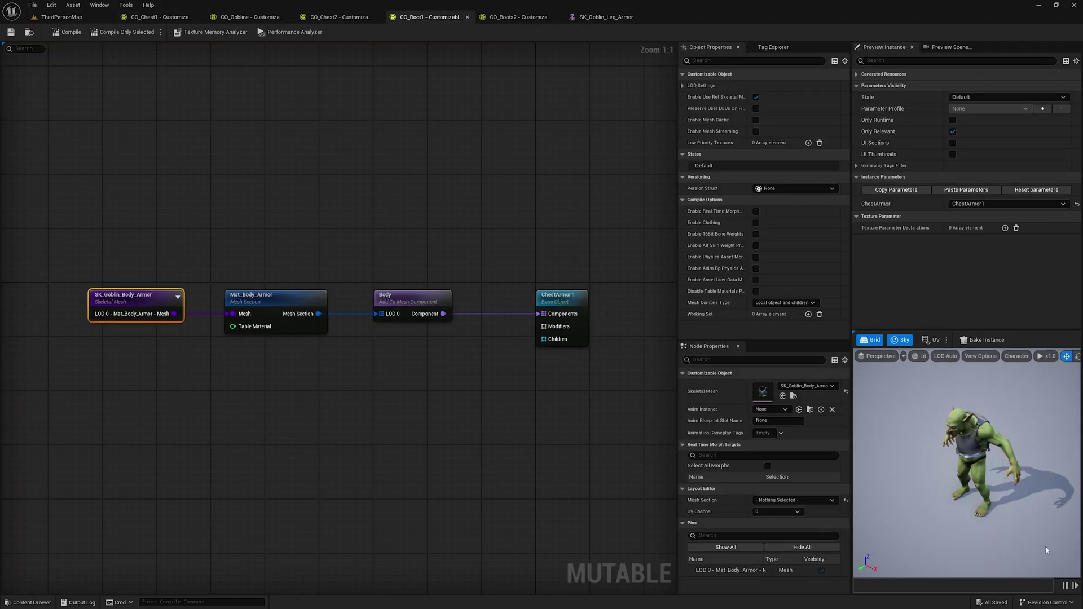
click(783, 396)
- Replace CO_Boot1's Mat_Body_Armor node with a new Mat_Leg_Armor Mesh Section linking the leg armor mesh to Body's LOD 0
right_drag(273, 358, 427, 383)
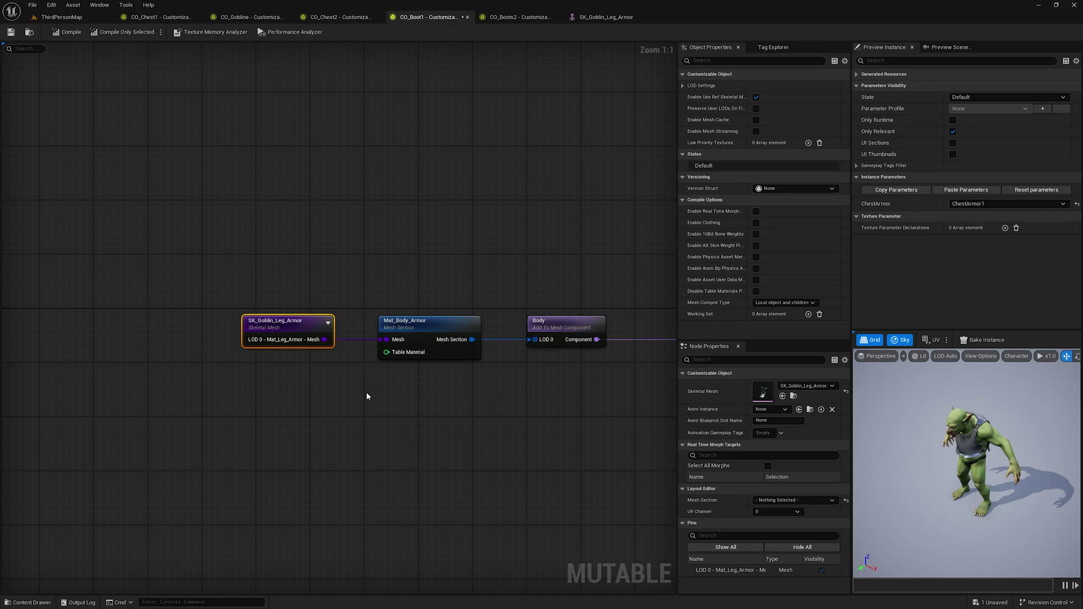
drag(418, 362, 496, 252)
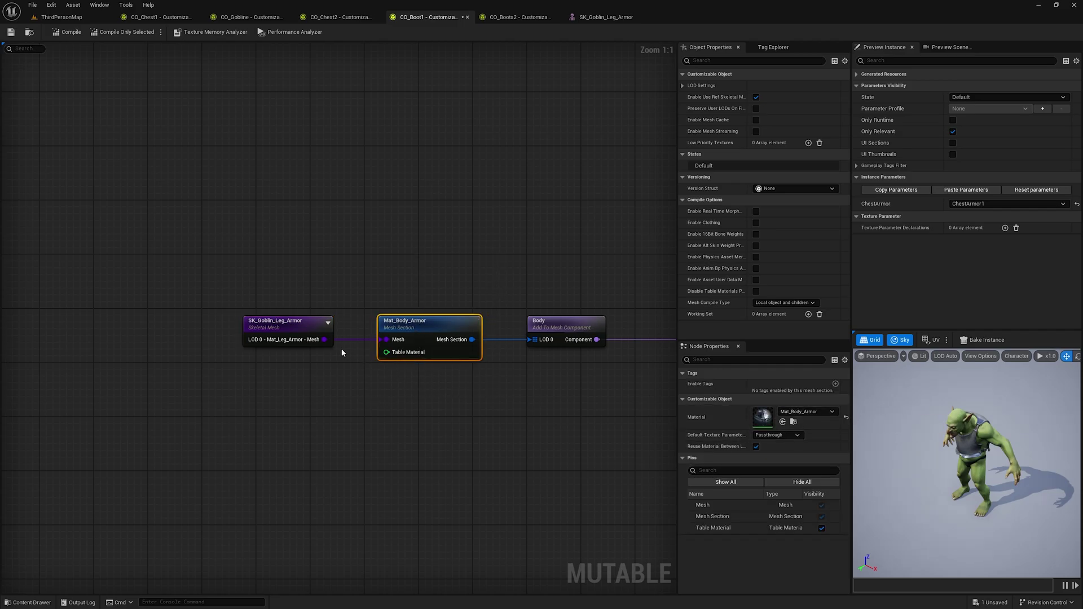
drag(350, 372, 368, 395)
text(mesh)
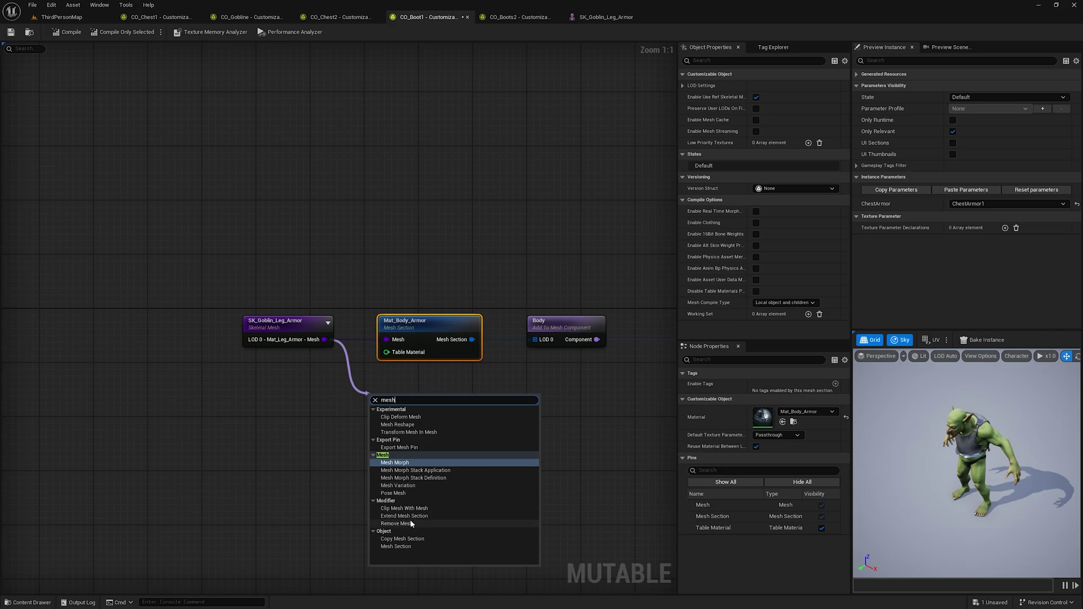
click(412, 545)
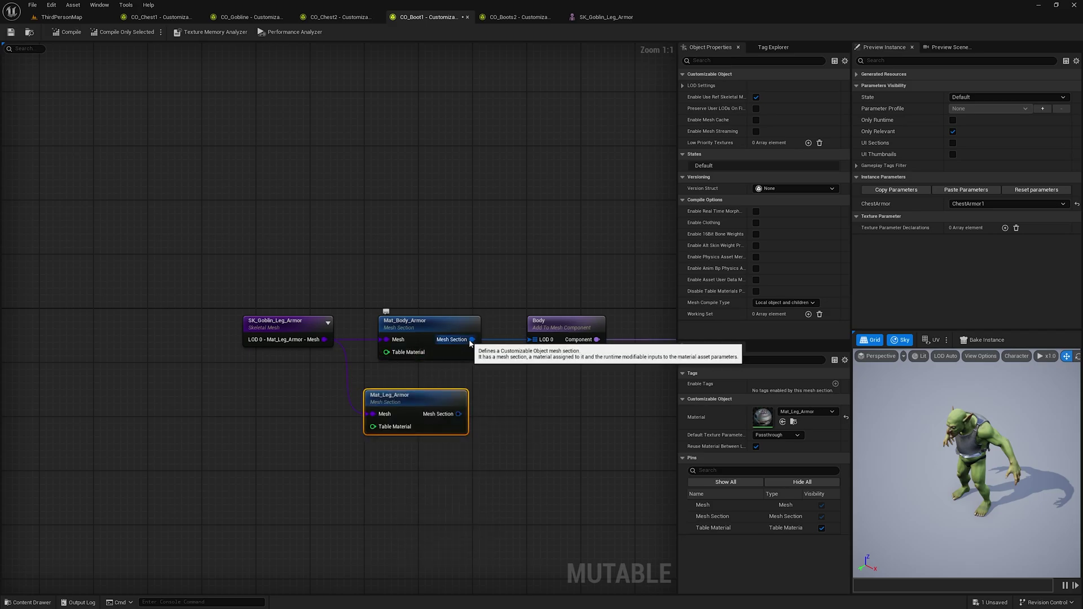
drag(462, 414, 532, 340)
click(431, 355)
key(Delete)
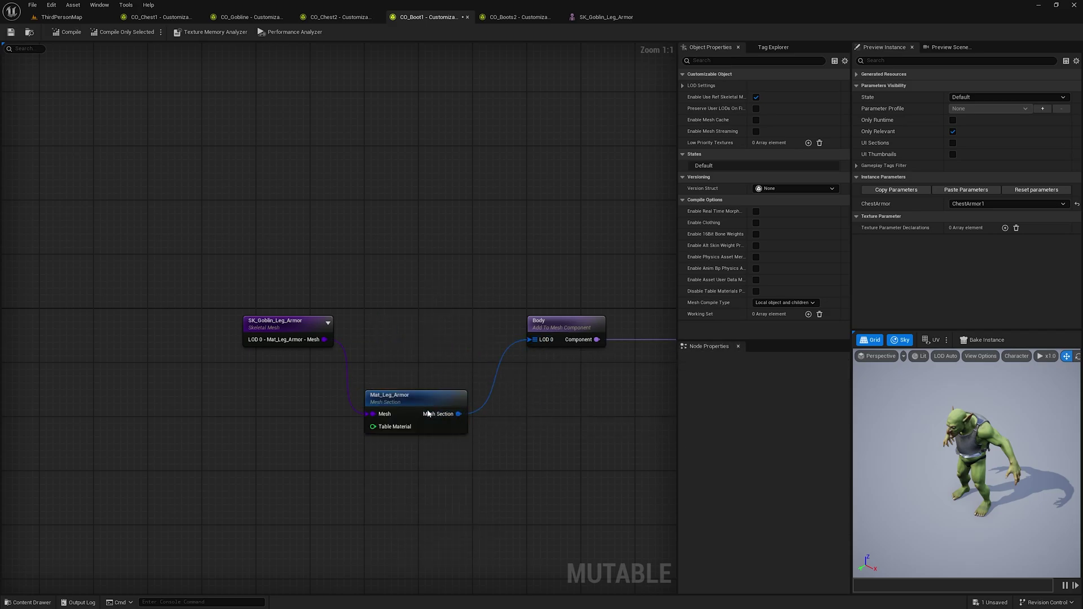
drag(415, 397, 435, 337)
- Set the Object Name of CO_Boot1's base object to Boots1
right_drag(432, 323, 115, 257)
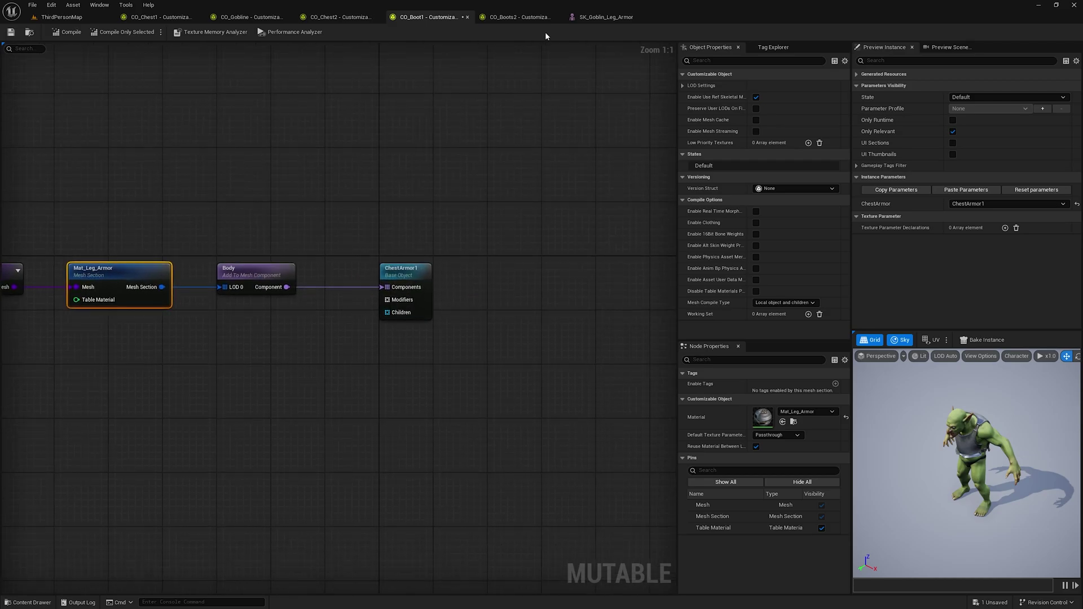
click(405, 272)
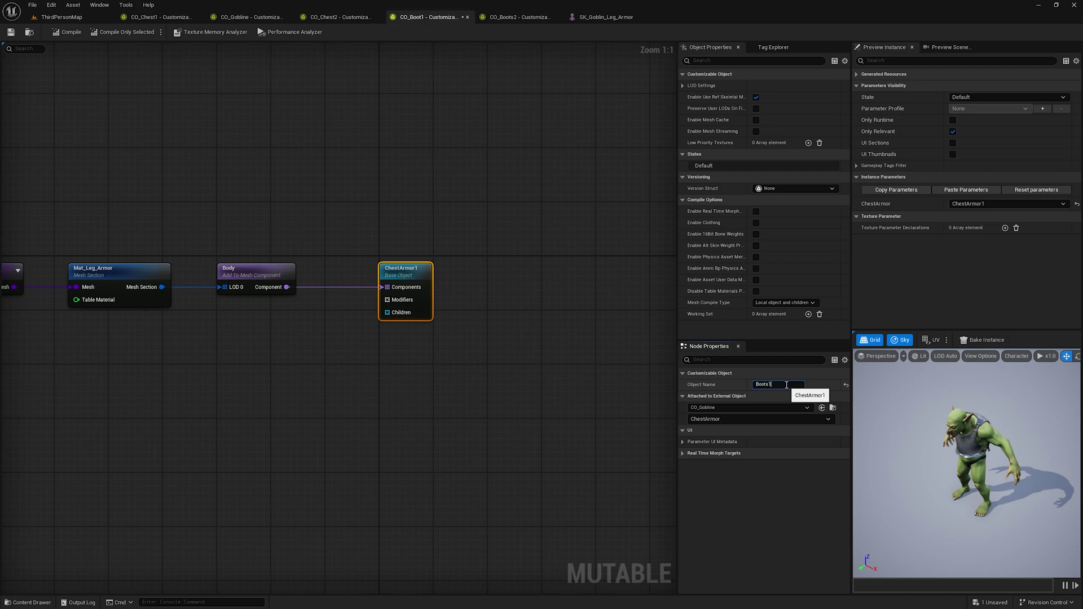
click(787, 385)
text(Boots1)
key(Return)
- Assign SK_Goblin_Leg_Armor_ice from the Goblin_armor_ice folder to CO_Boots2's Skeletal Mesh node
click(511, 15)
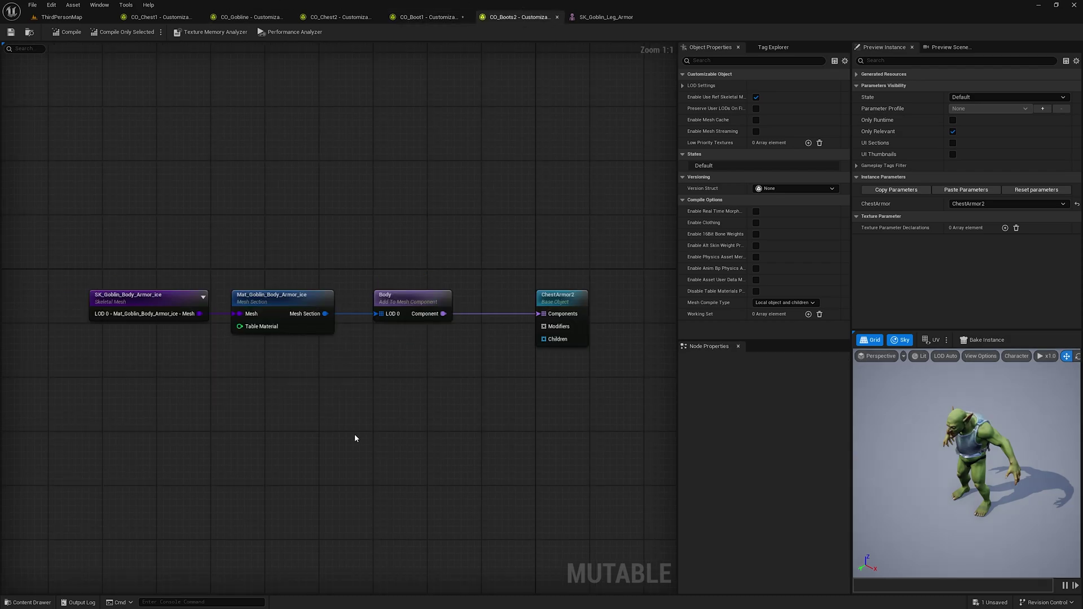
drag(151, 387, 169, 225)
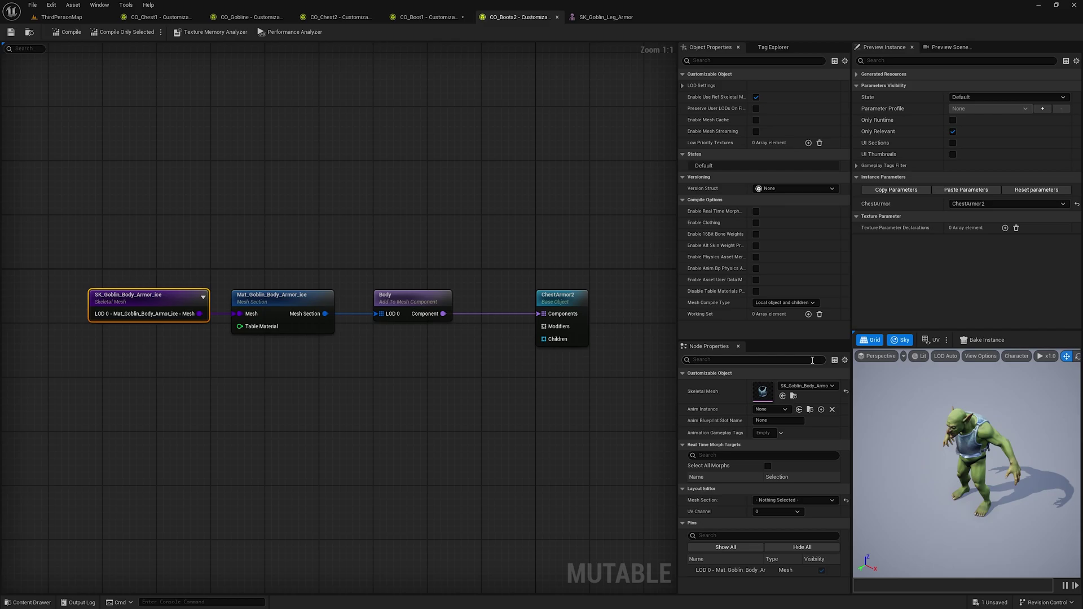
click(782, 396)
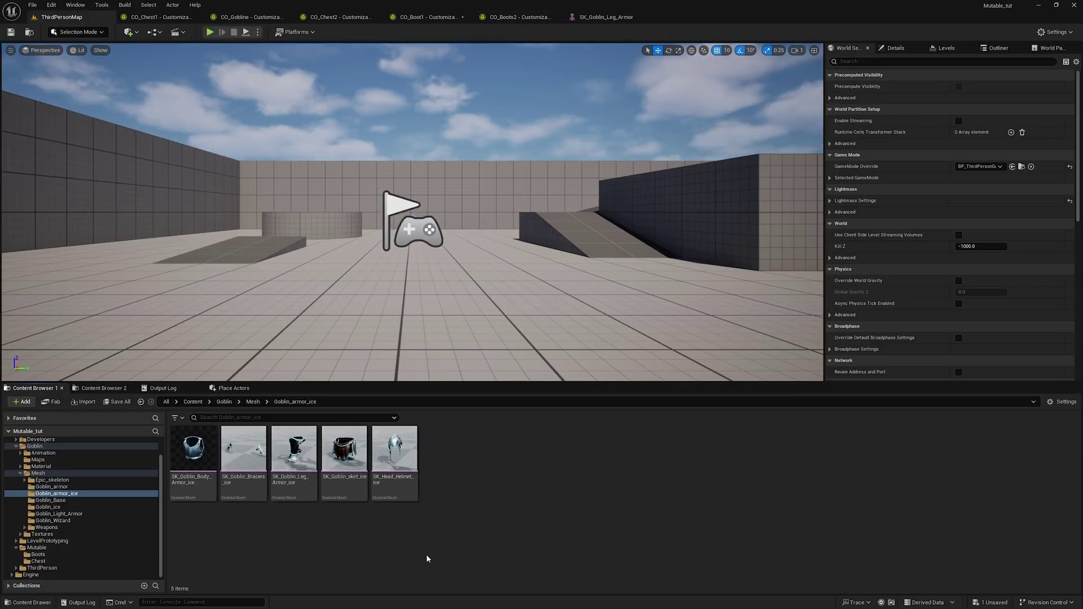
click(285, 471)
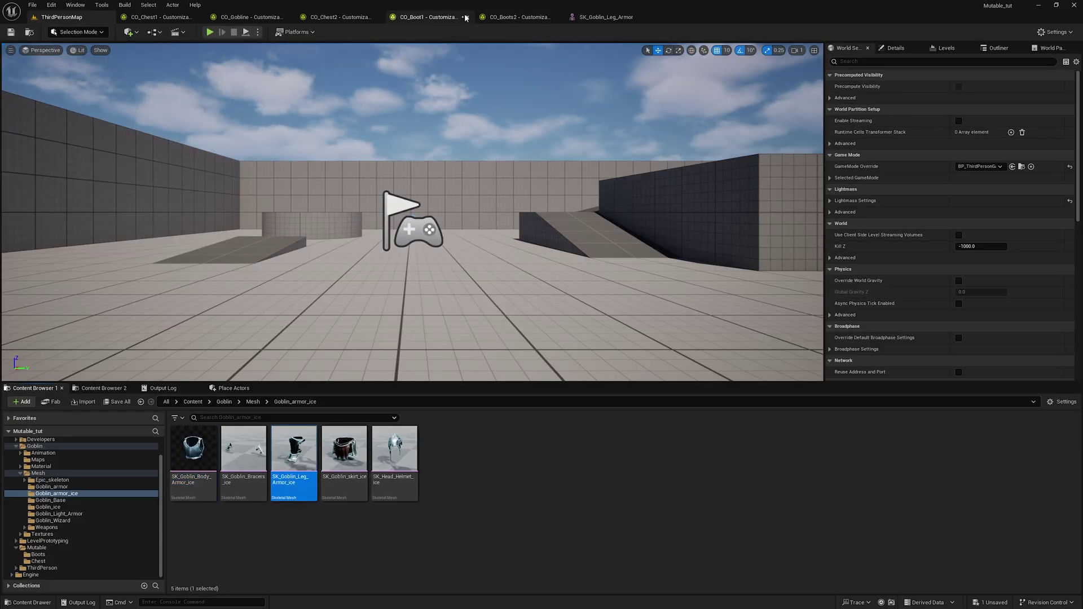
click(501, 17)
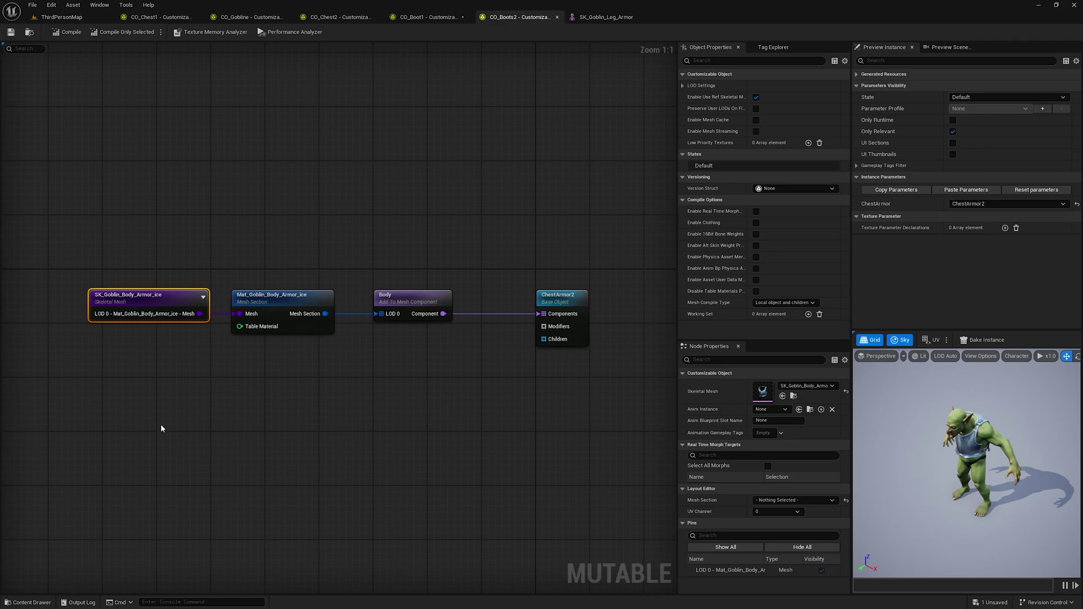
click(783, 396)
- Replace CO_Boots2's body armor section with a Mat_Goblin_Leg_Armor_ice Mesh Section linked to Body's LOD 0, and compile the object
click(278, 301)
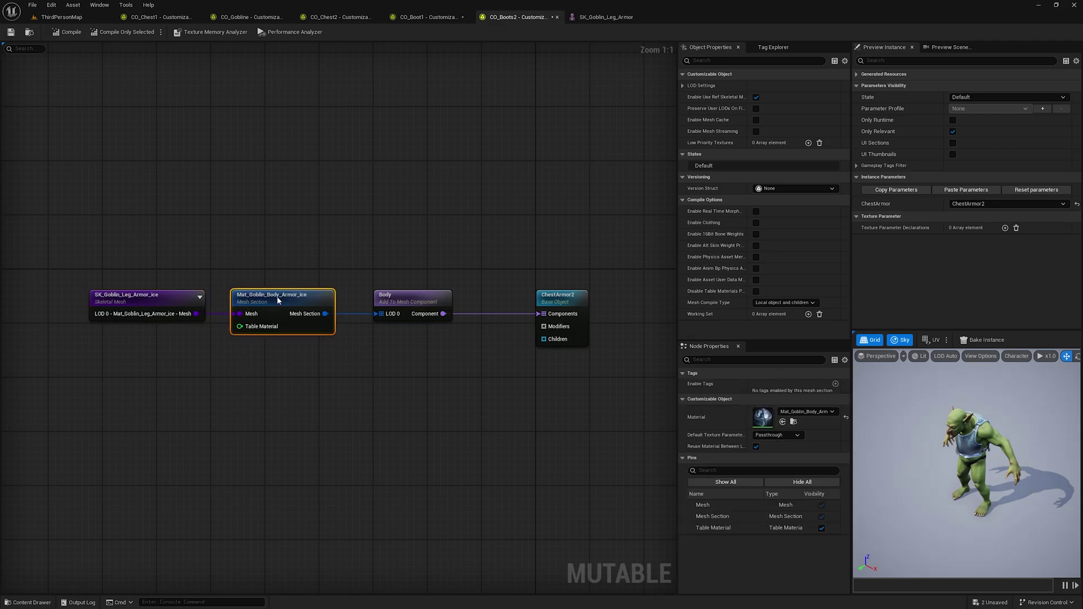
drag(198, 316, 252, 369)
text(mesh)
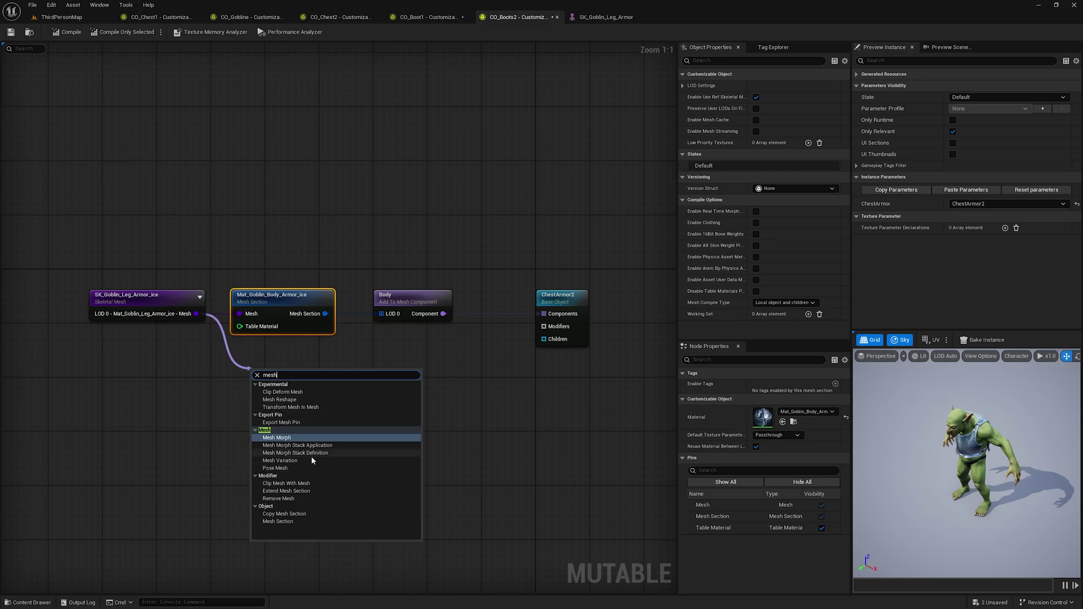
click(294, 522)
drag(338, 388, 379, 313)
click(290, 321)
key(Delete)
drag(282, 370, 275, 297)
click(65, 32)
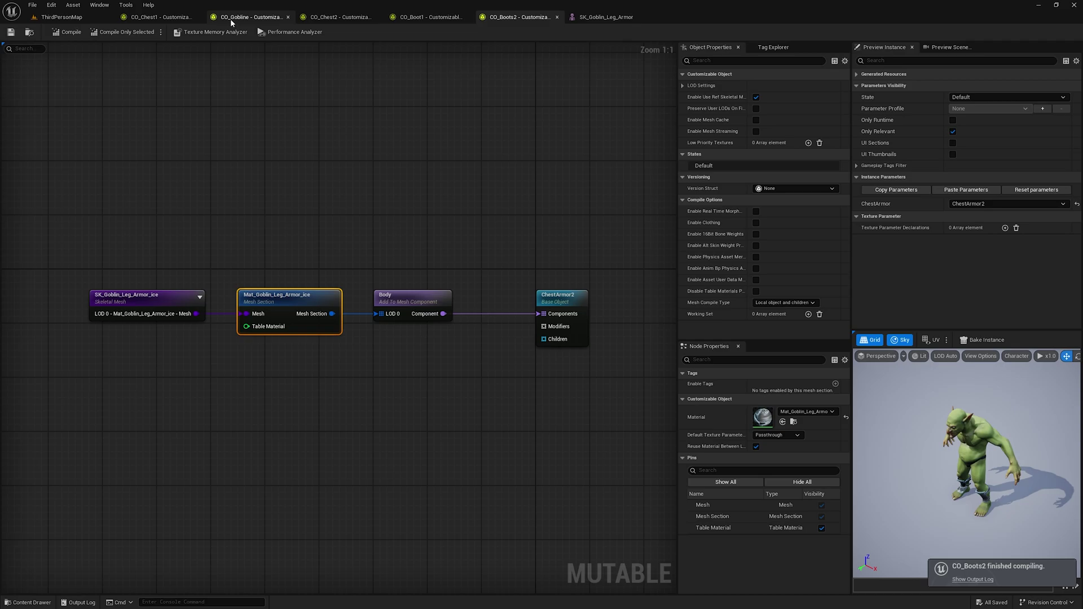
- Compile CO_Gobline and check the options offered for the preview's ChestArmor parameter
click(251, 18)
click(65, 32)
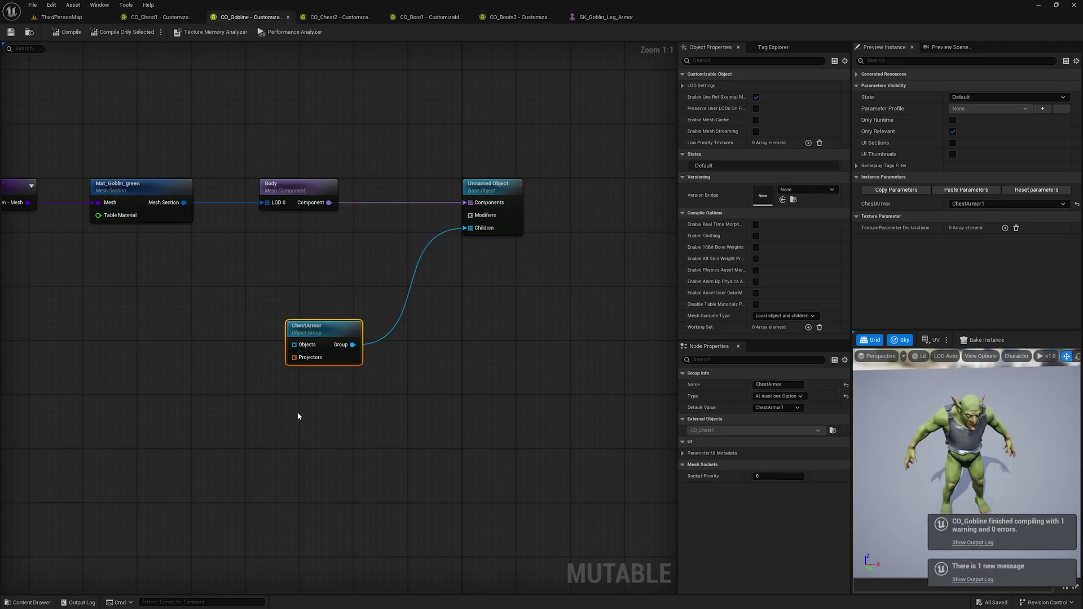
click(993, 204)
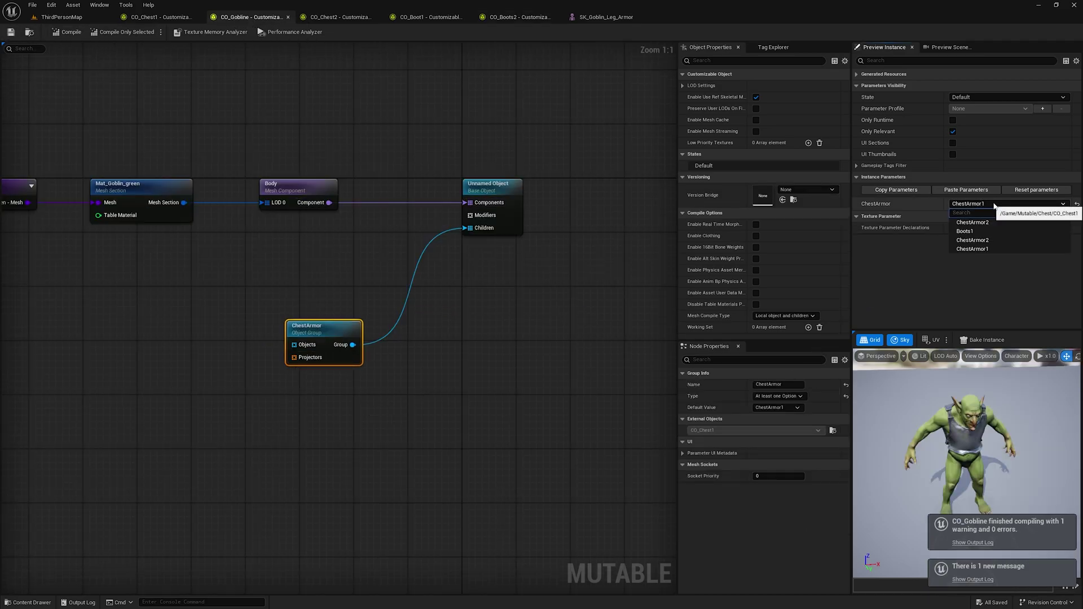
click(622, 326)
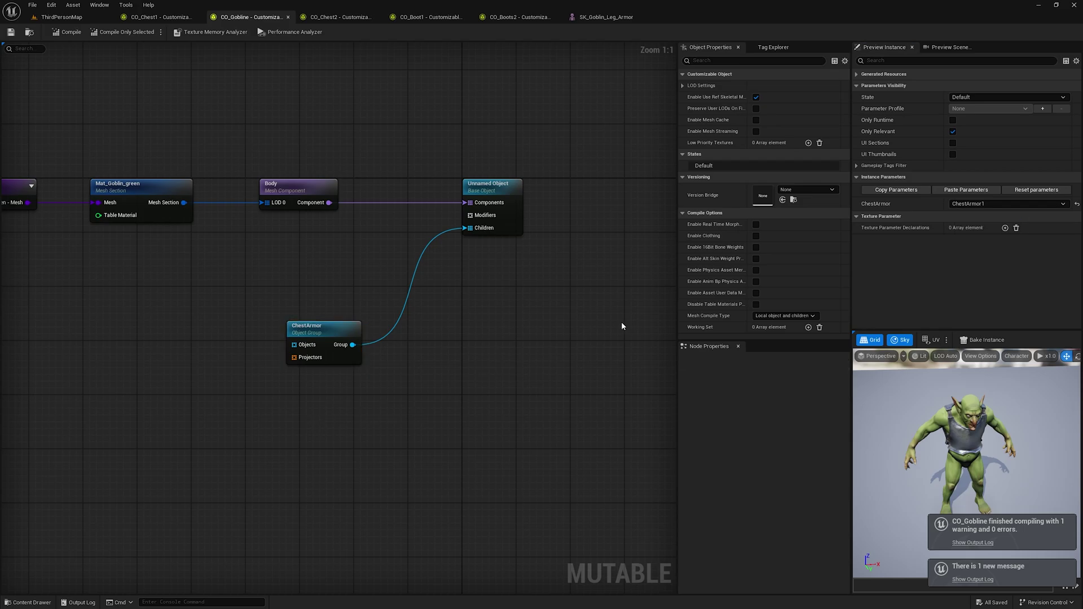
- Duplicate the ChestArmor Object Group node in CO_Gobline and connect the copy's Group output to the base object's Children
right_drag(325, 342, 299, 300)
drag(299, 300, 284, 292)
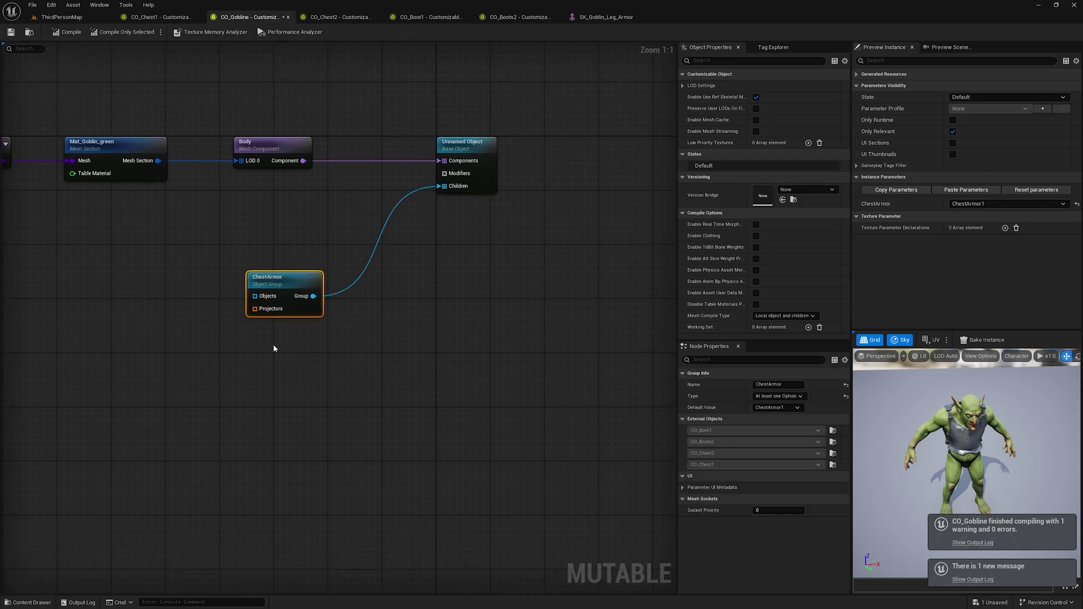
key(ctrl+d)
drag(285, 399, 455, 191)
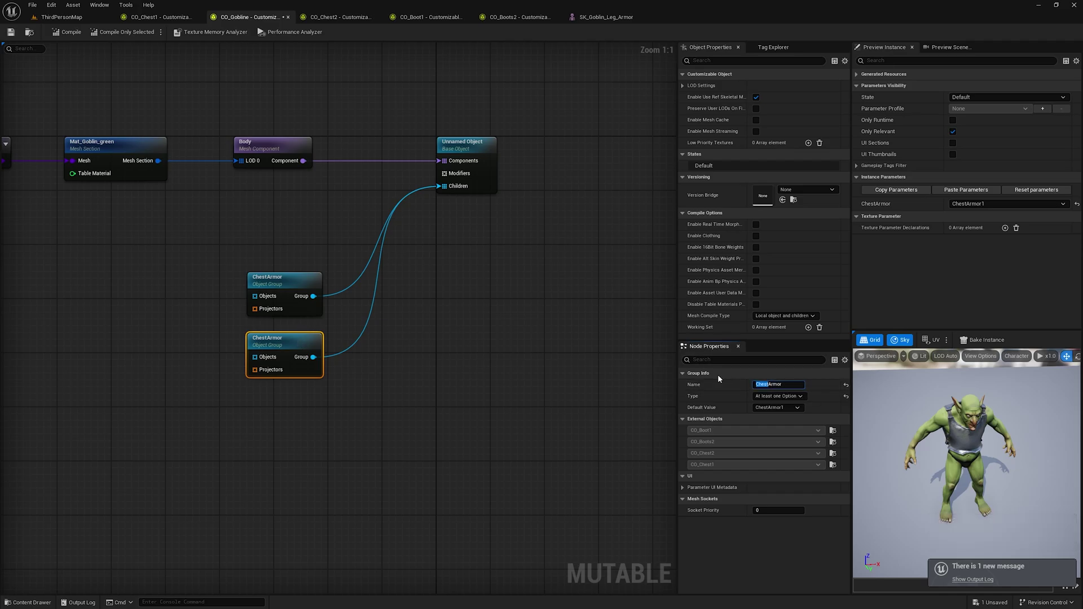
- Rename the duplicated Object Group to BootsArmor, save CO_Gobline, and reselect the group to refresh its properties
text(Boots)
key(Return)
key(ctrl+s)
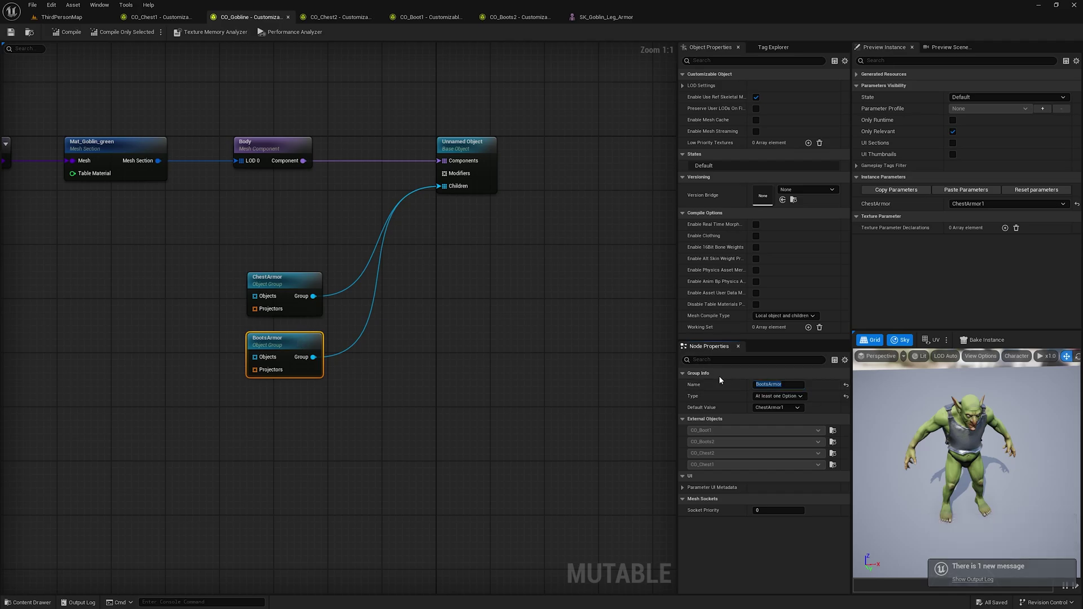
click(647, 423)
click(285, 341)
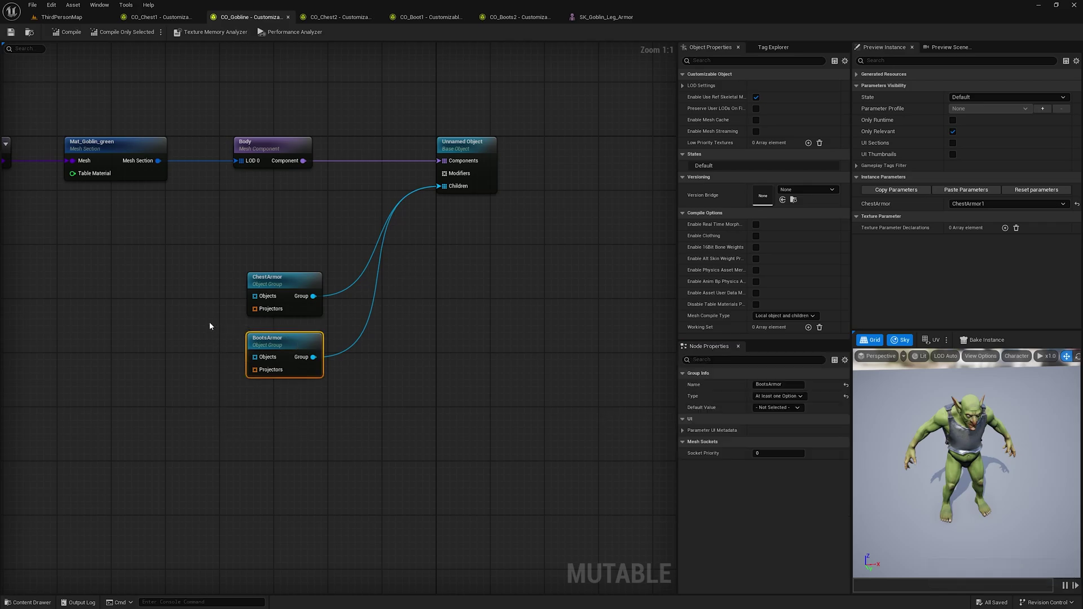
- Compile CO_Gobline and check which of its groups are offered for attaching Boots1 in CO_Boot1
click(78, 33)
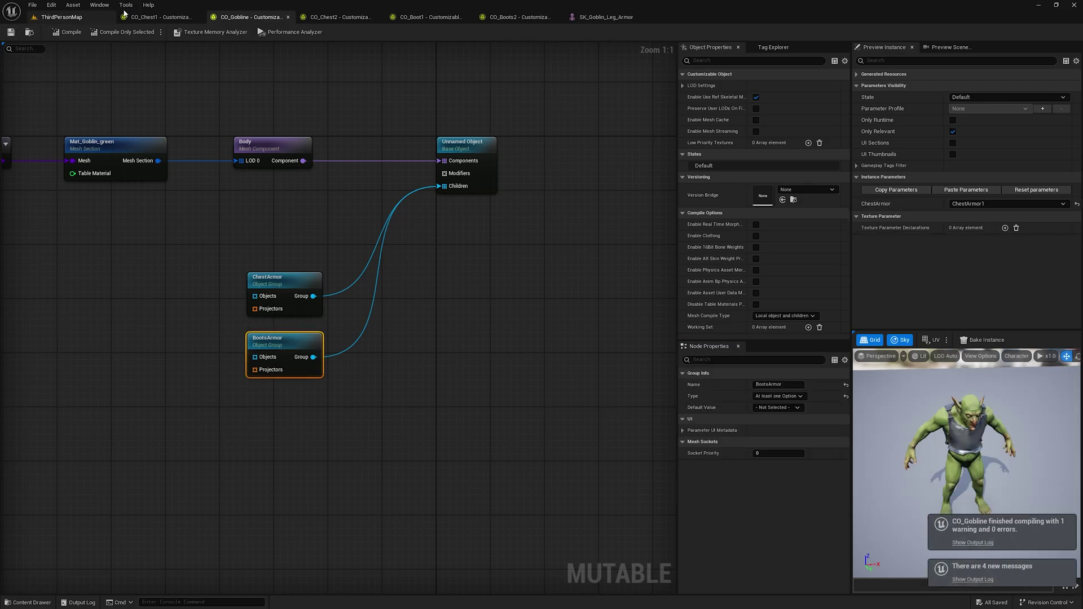
click(424, 18)
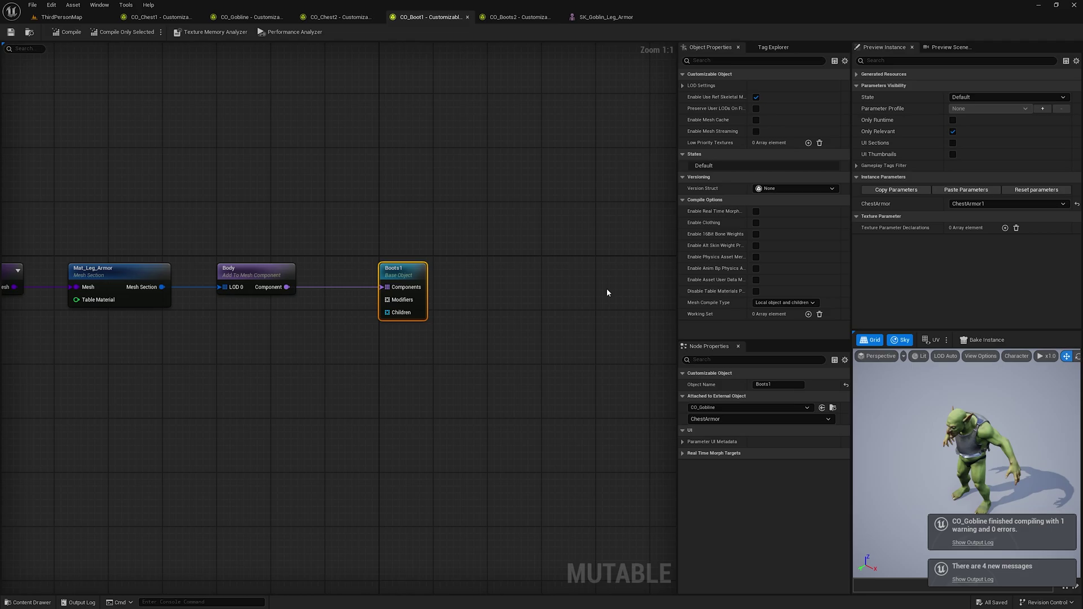
click(722, 417)
click(705, 429)
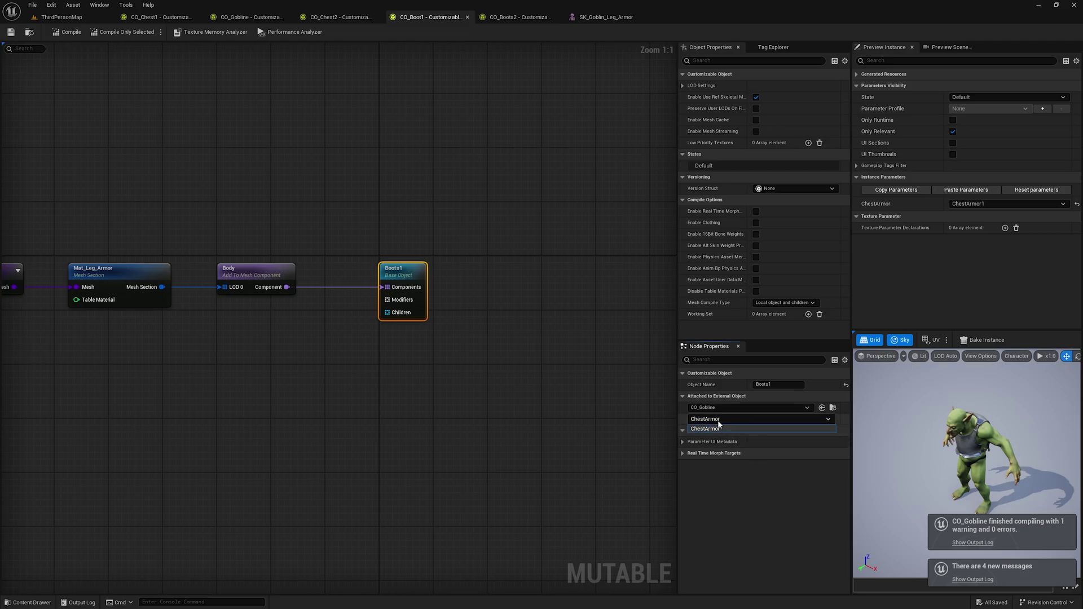
- Recompile CO_Gobline, and compile CO_Boot1 to refresh its link to the parent object
click(249, 17)
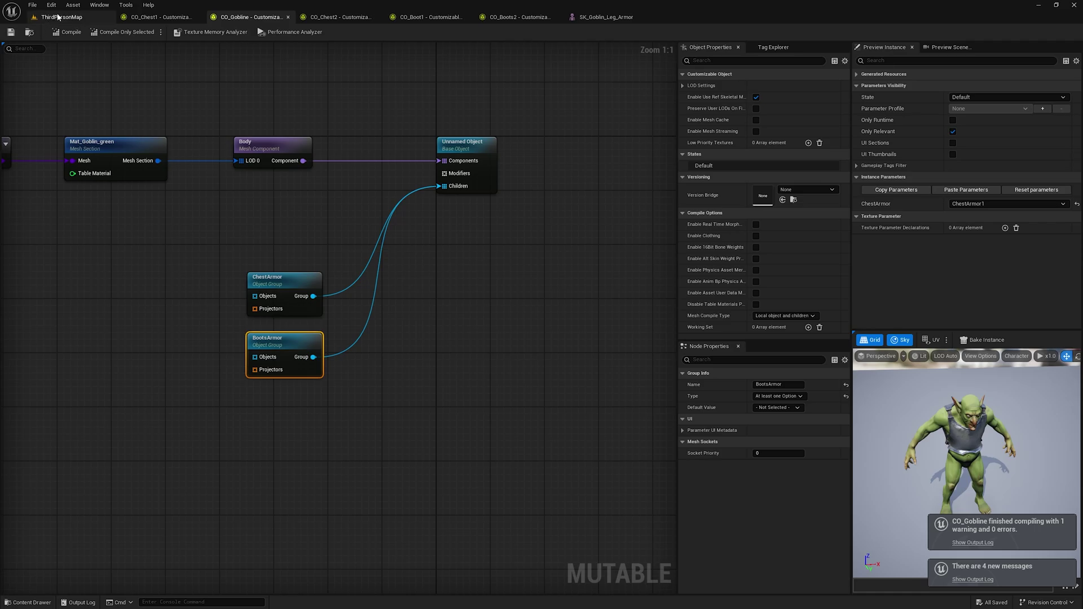
click(73, 33)
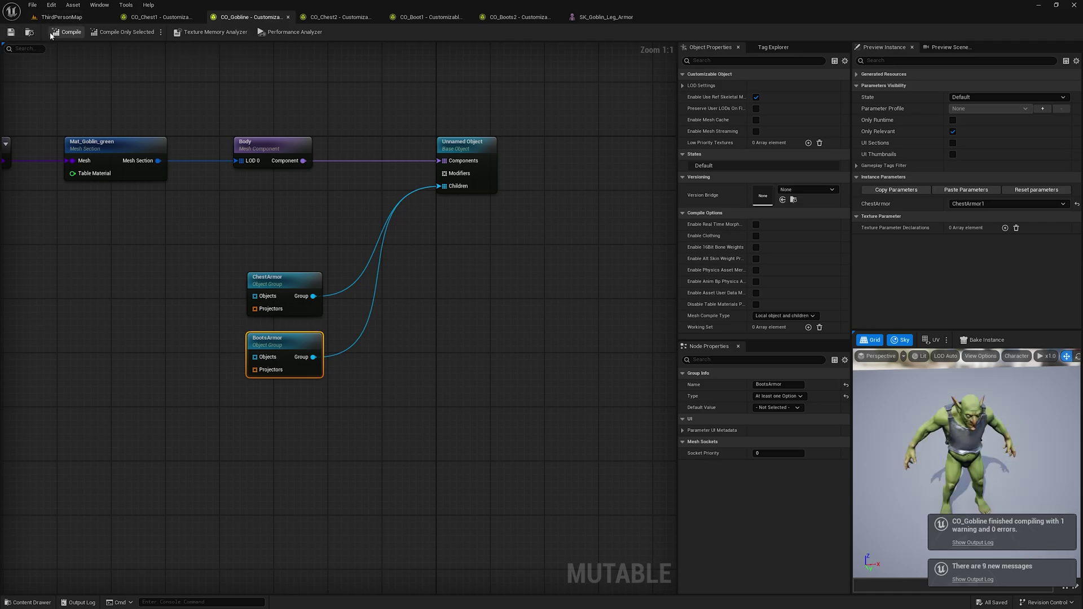
click(428, 16)
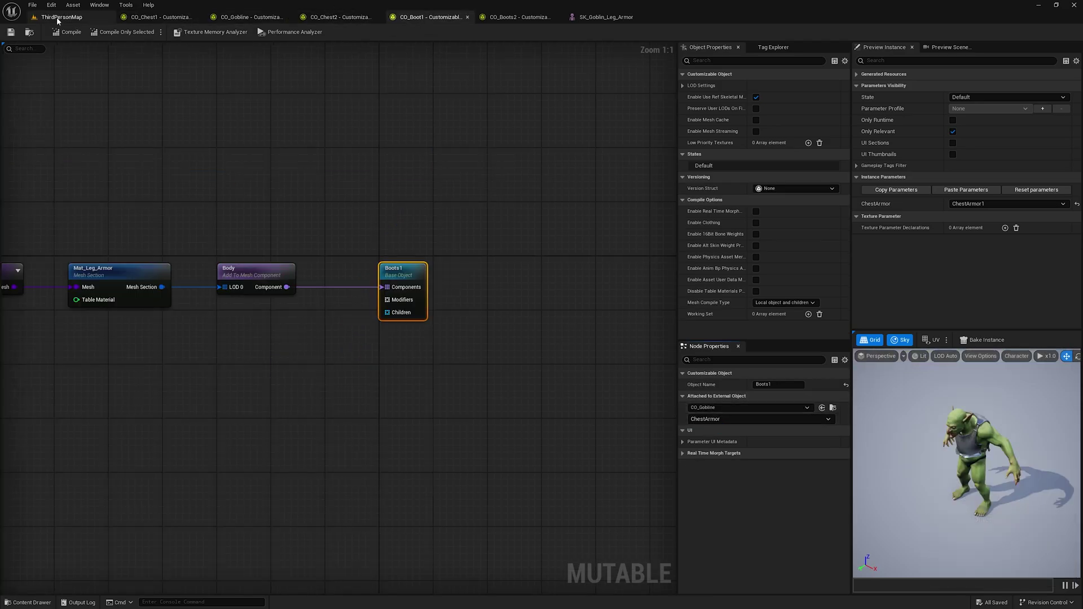
click(68, 32)
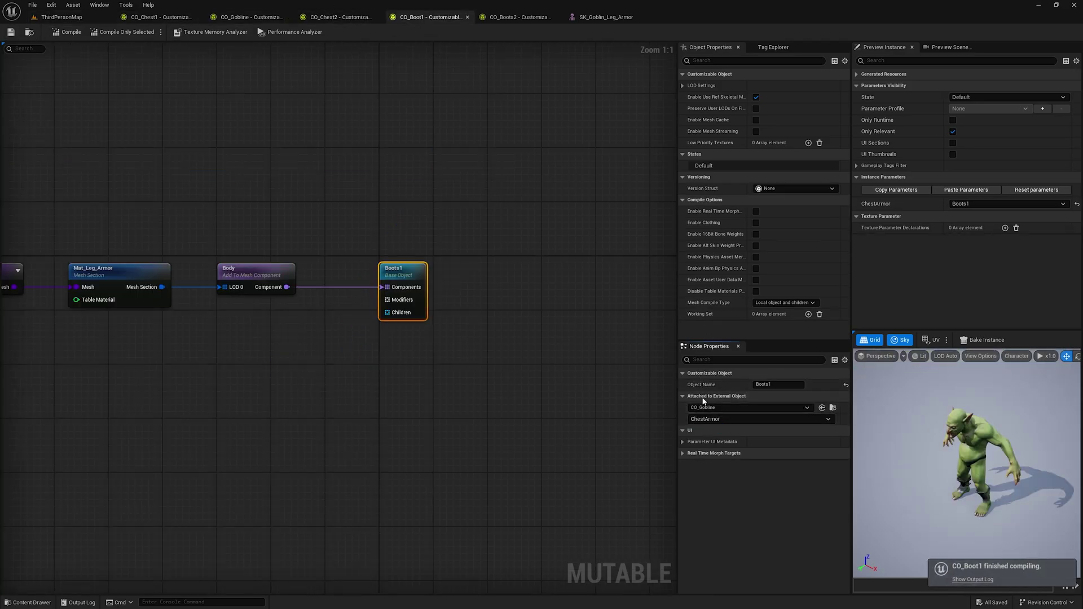
- Clear Boots1's external object, reattach it to CO_Gobline's BootsArmor group, and save CO_Boot1
click(728, 407)
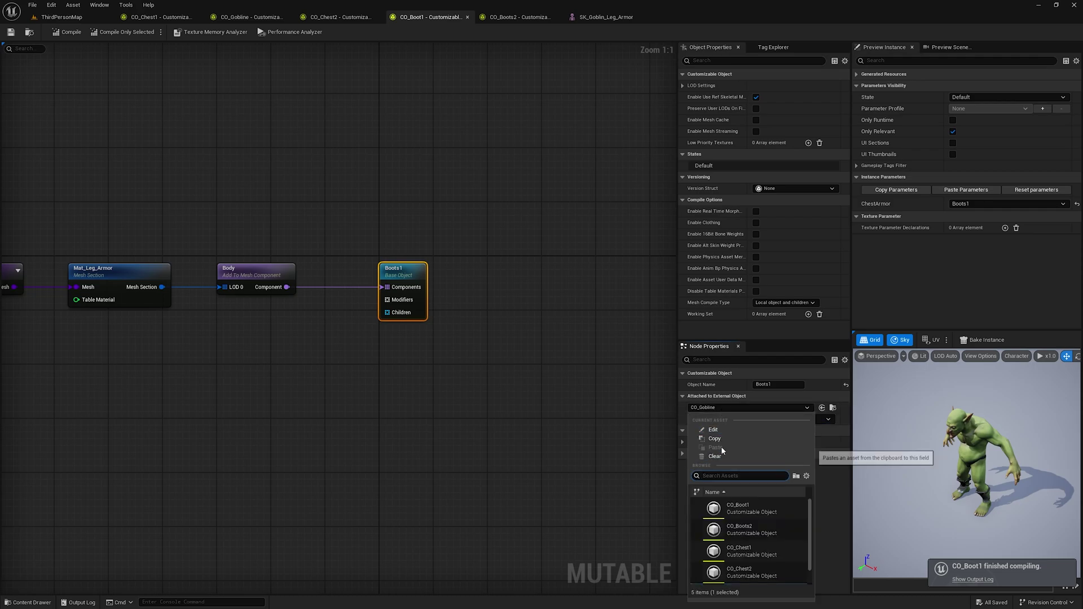
click(728, 457)
click(725, 420)
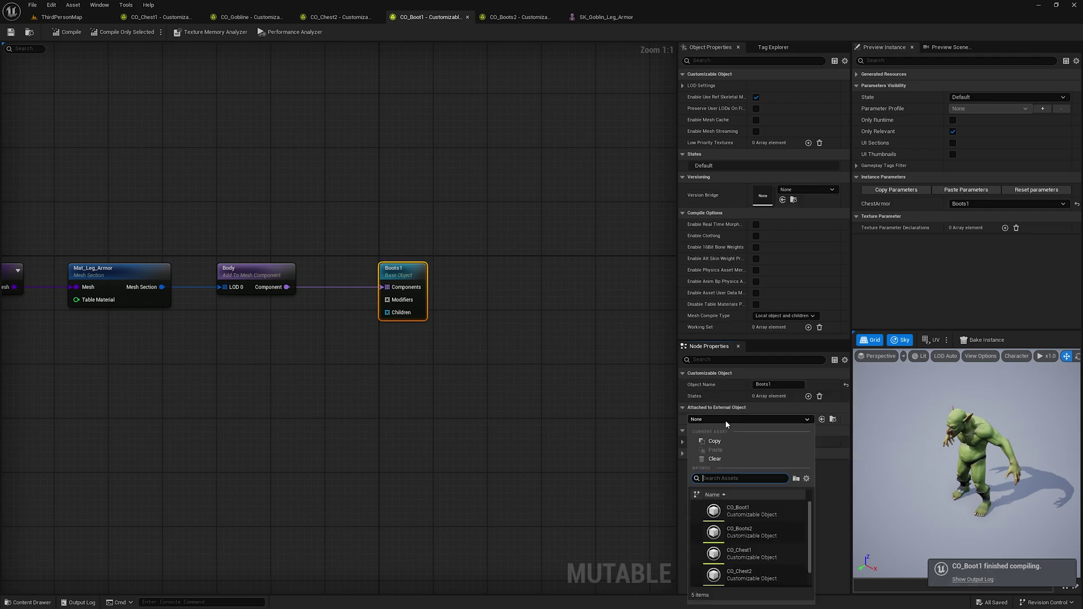
scroll(749, 521, down, 2)
click(745, 576)
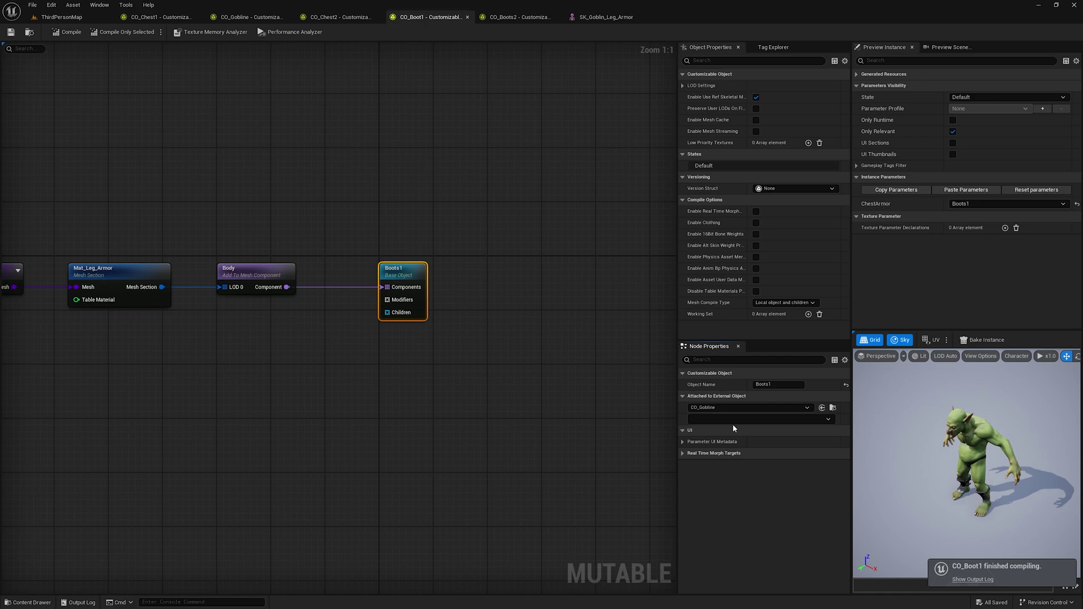
click(732, 421)
click(720, 430)
click(516, 420)
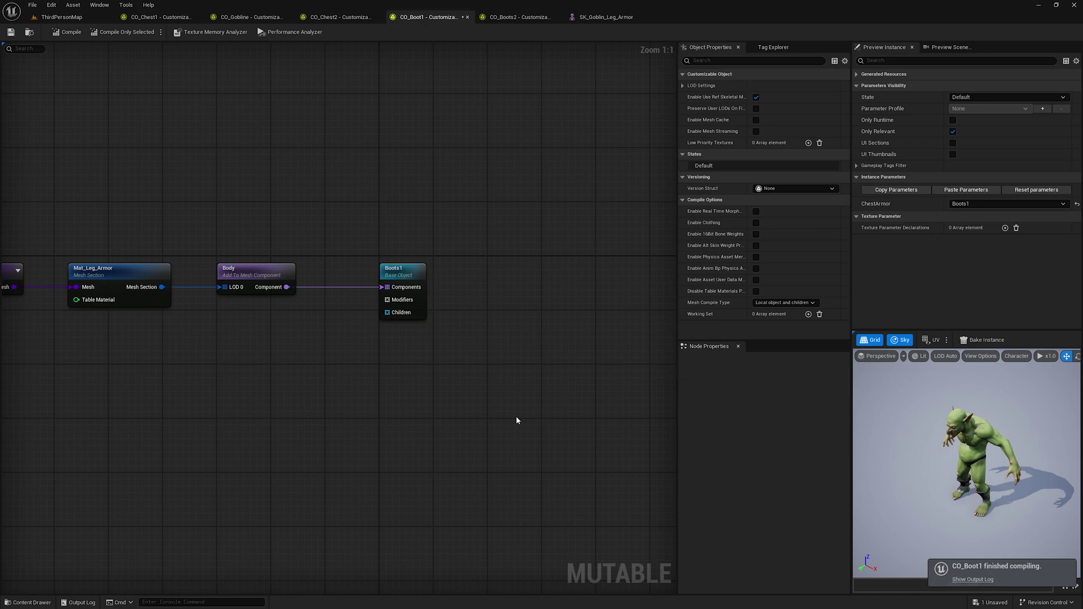
- Rename the base object in CO_Boots2 to Boots2
click(515, 18)
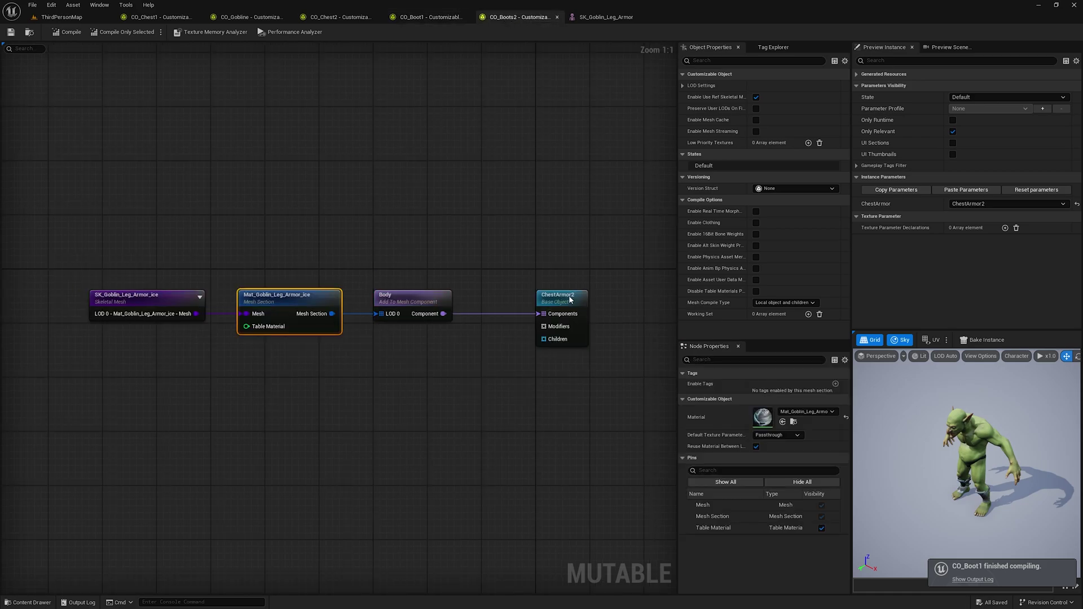
drag(568, 351, 477, 237)
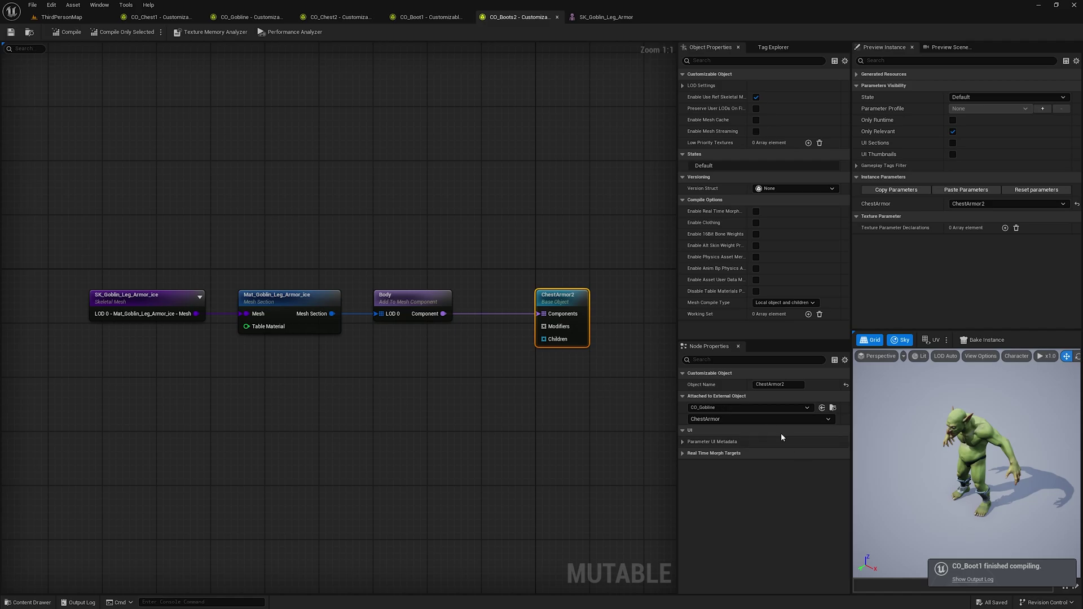
click(786, 384)
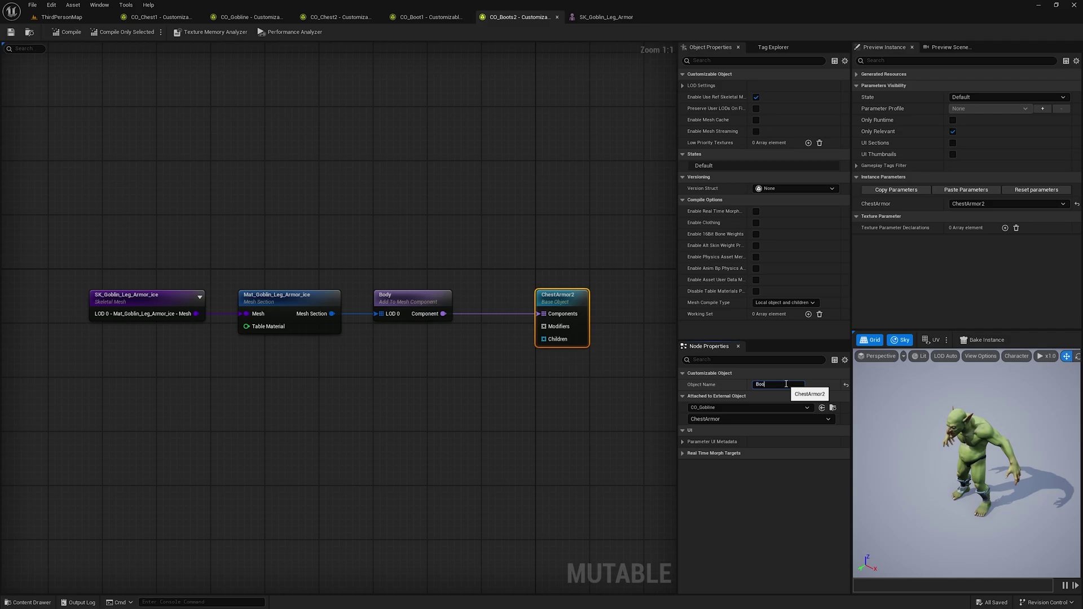
key(Return)
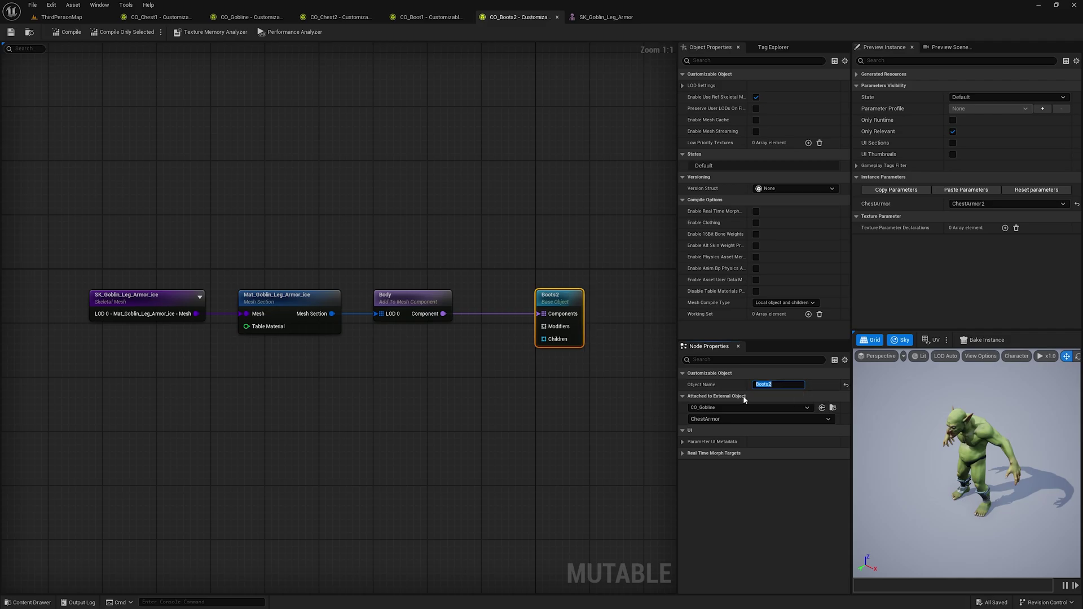
- Clear Boots2's external object, reattach it to CO_Gobline's BootsArmor group, and save CO_Boots2
click(716, 407)
click(715, 456)
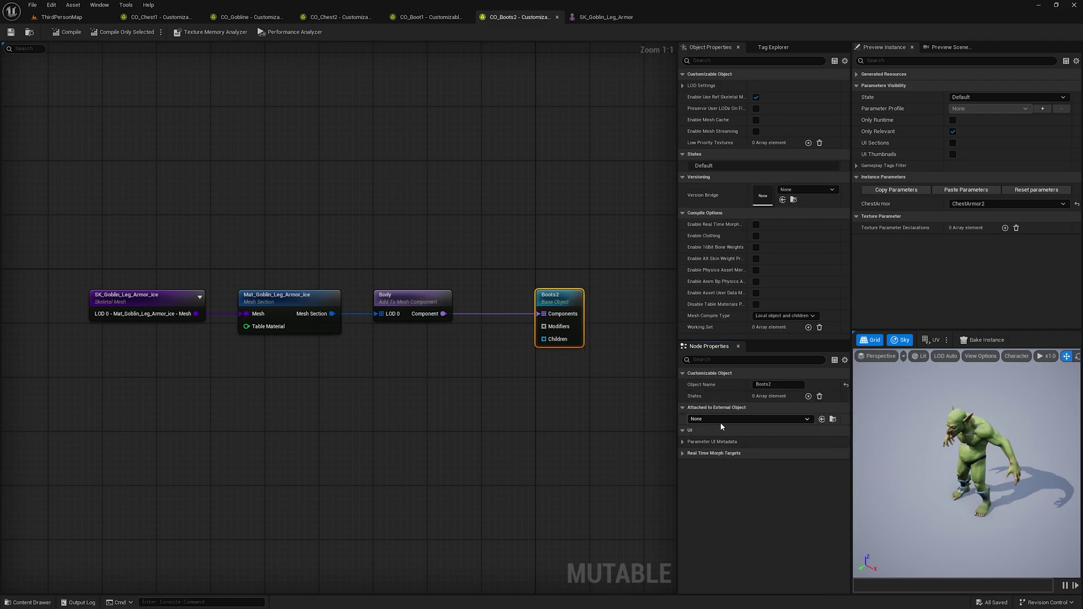
click(720, 419)
scroll(728, 564, down, 1)
click(740, 576)
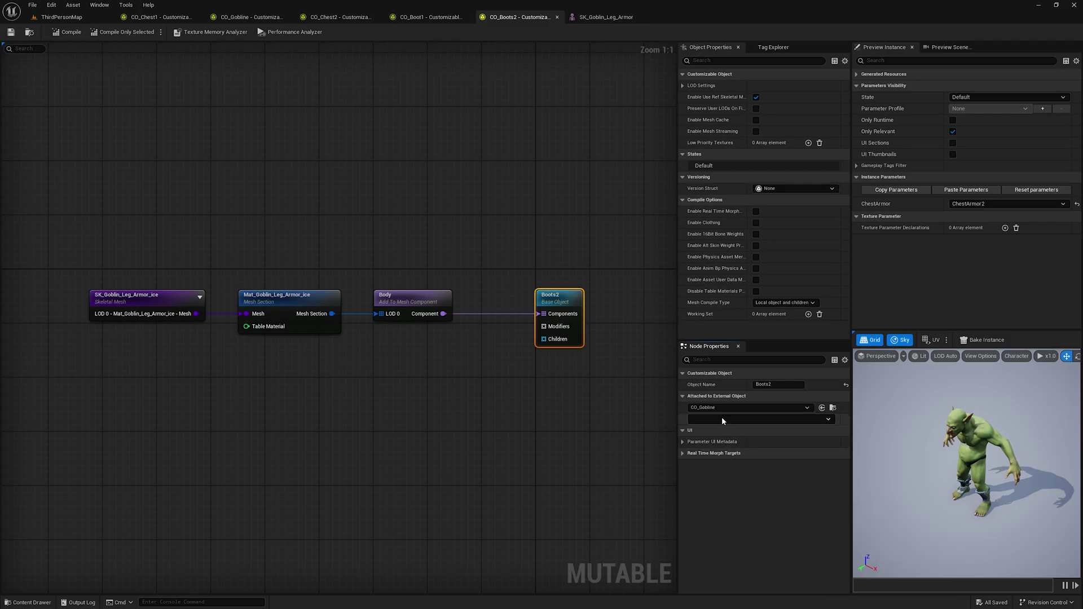
click(722, 418)
click(721, 430)
click(515, 435)
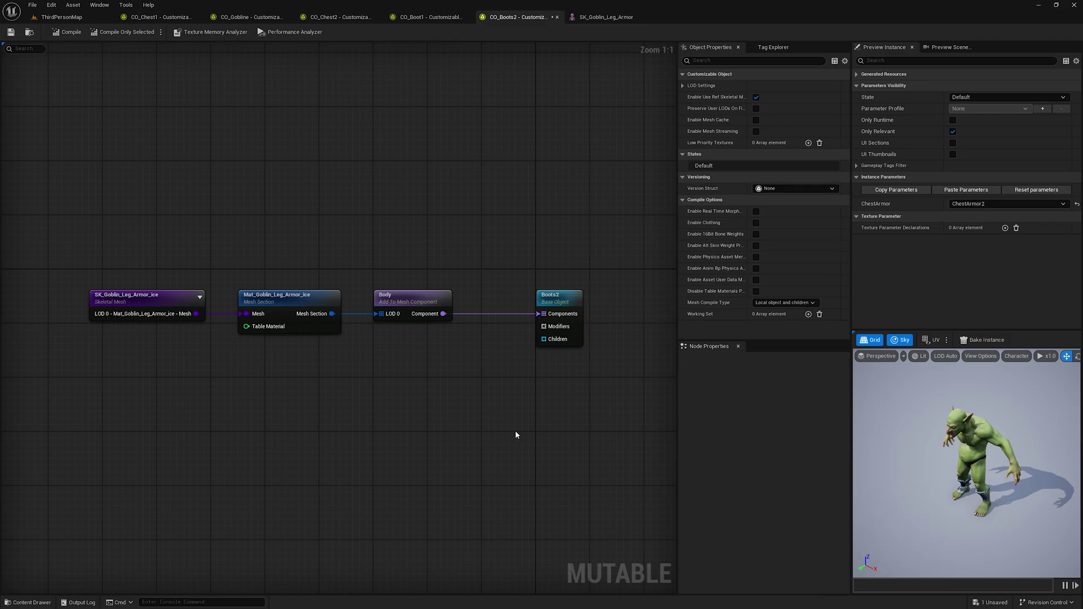
- Compile CO_Gobline and set the BootsArmor group's default value to Boots1
click(161, 17)
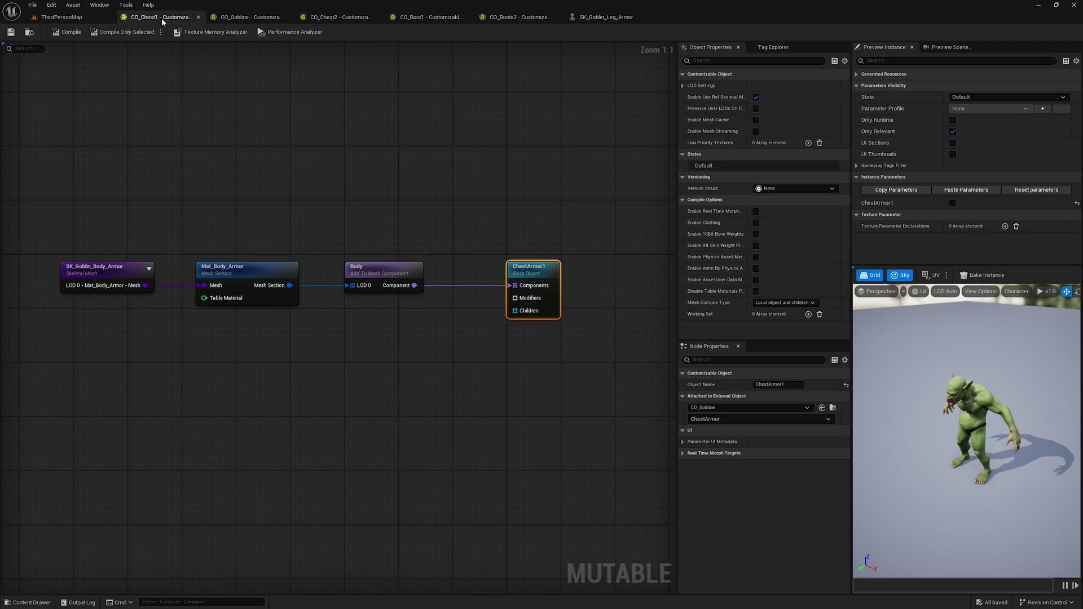
click(251, 17)
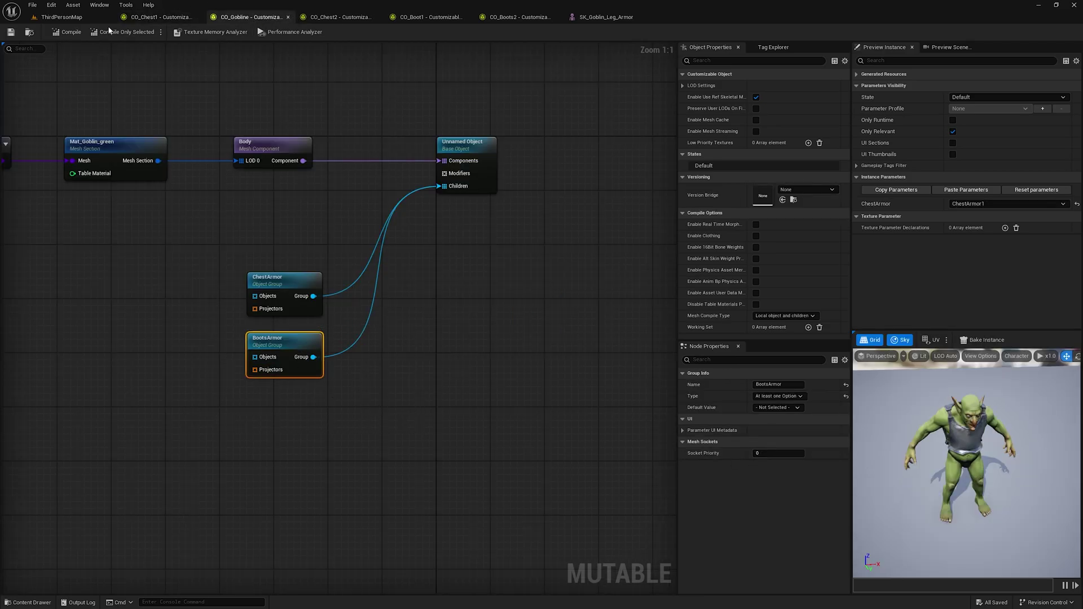
click(66, 32)
click(793, 405)
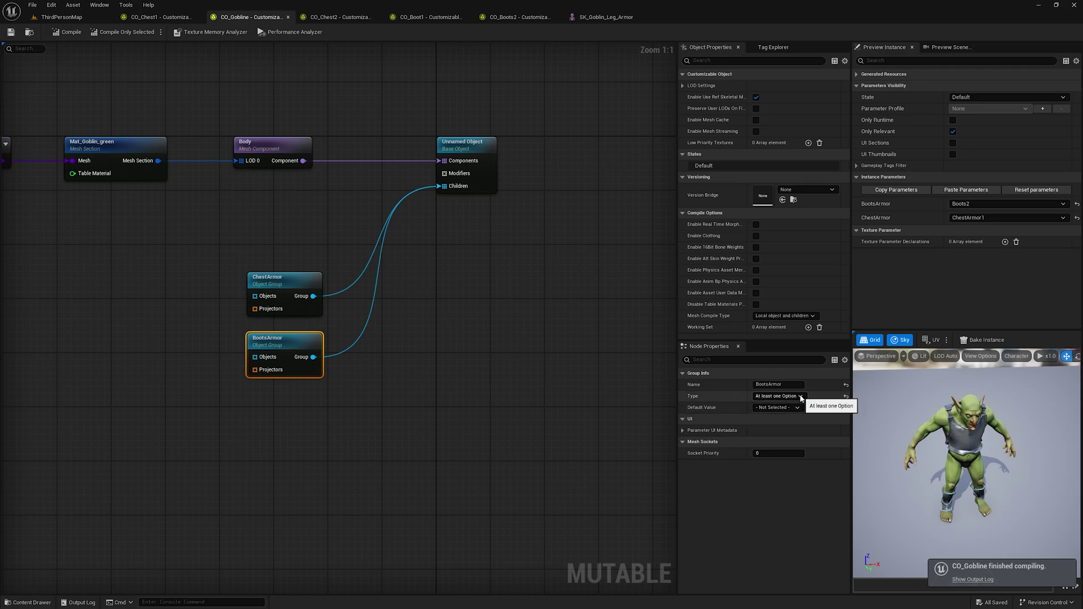
click(777, 424)
click(506, 412)
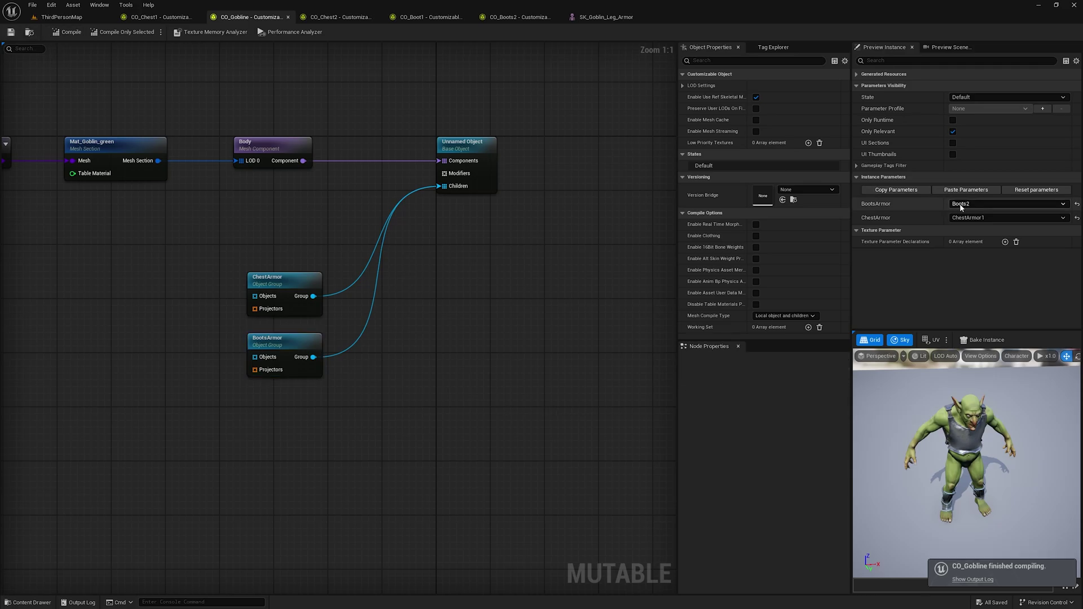
- Set the preview's BootsArmor parameter to Boots1 and inspect the goblin from the front and side
click(1036, 190)
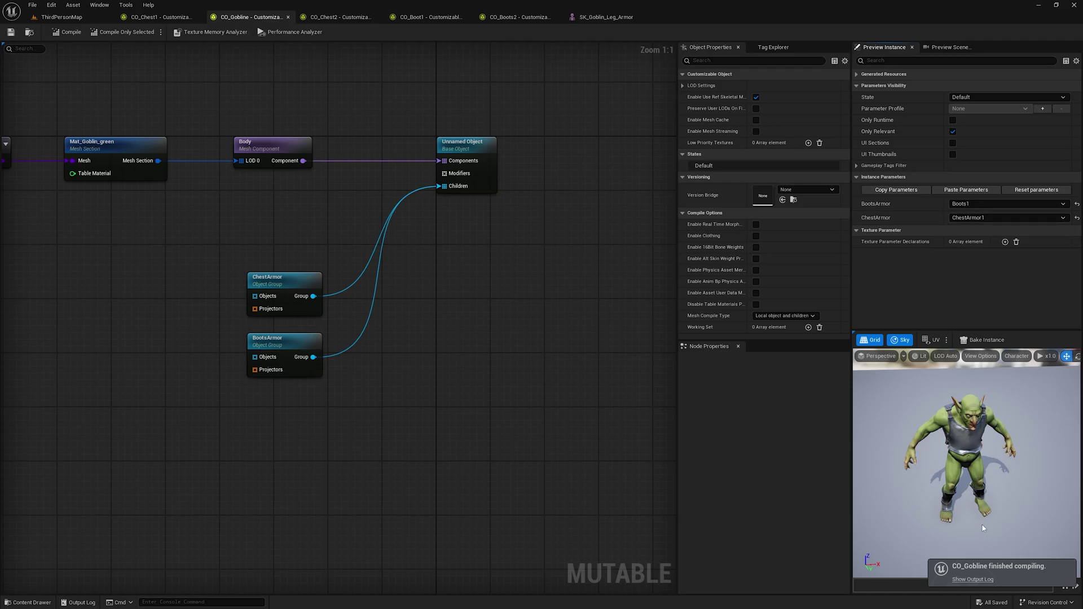
scroll(990, 423, up, 8)
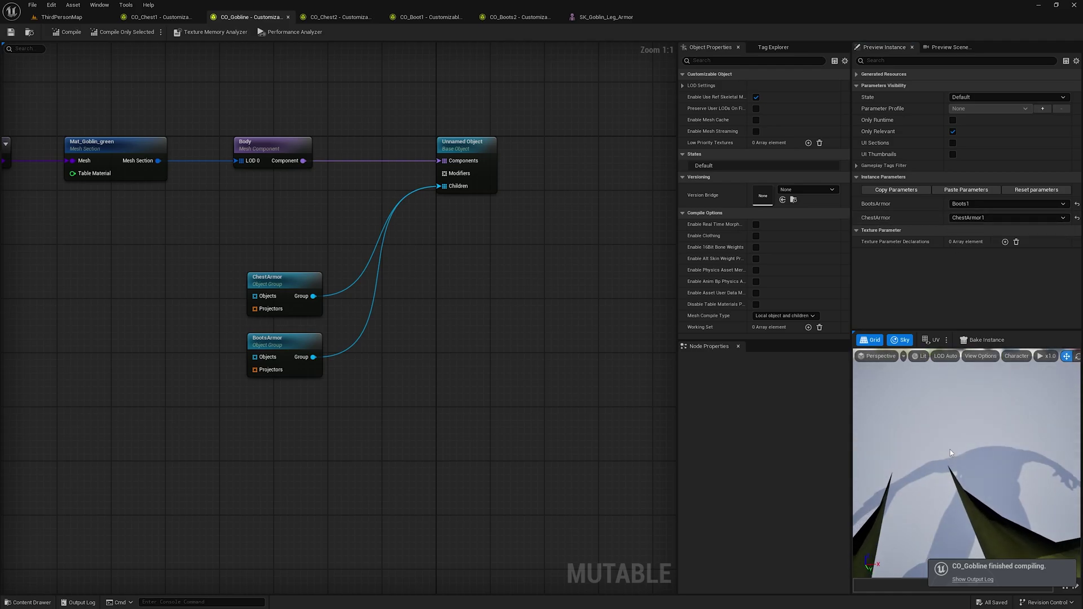
right_drag(950, 453, 951, 406)
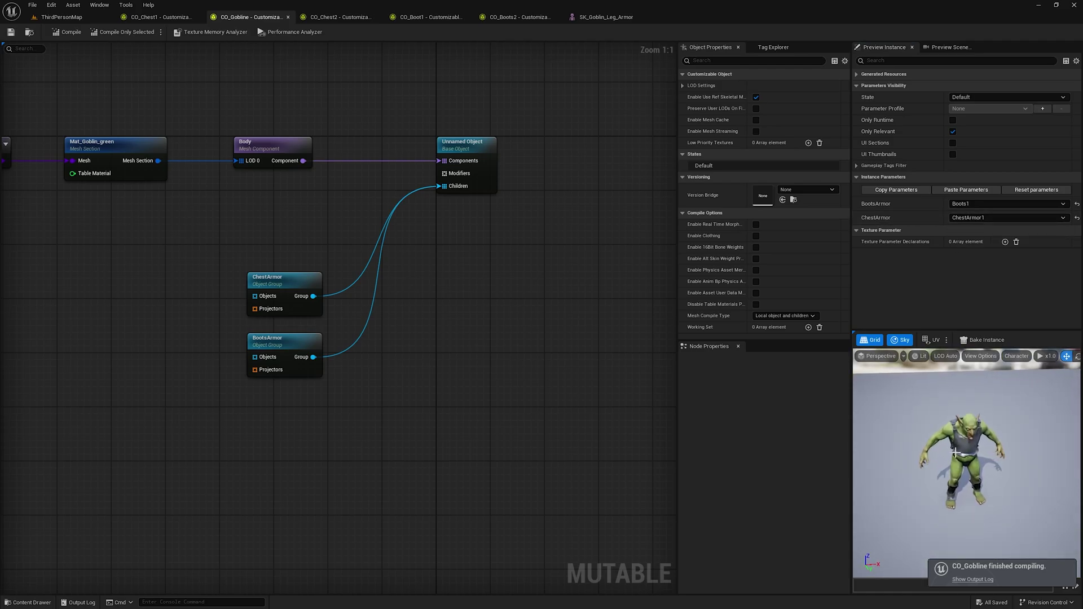
scroll(973, 499, down, 3)
scroll(973, 500, up, 8)
scroll(973, 499, down, 5)
drag(973, 499, 1001, 480)
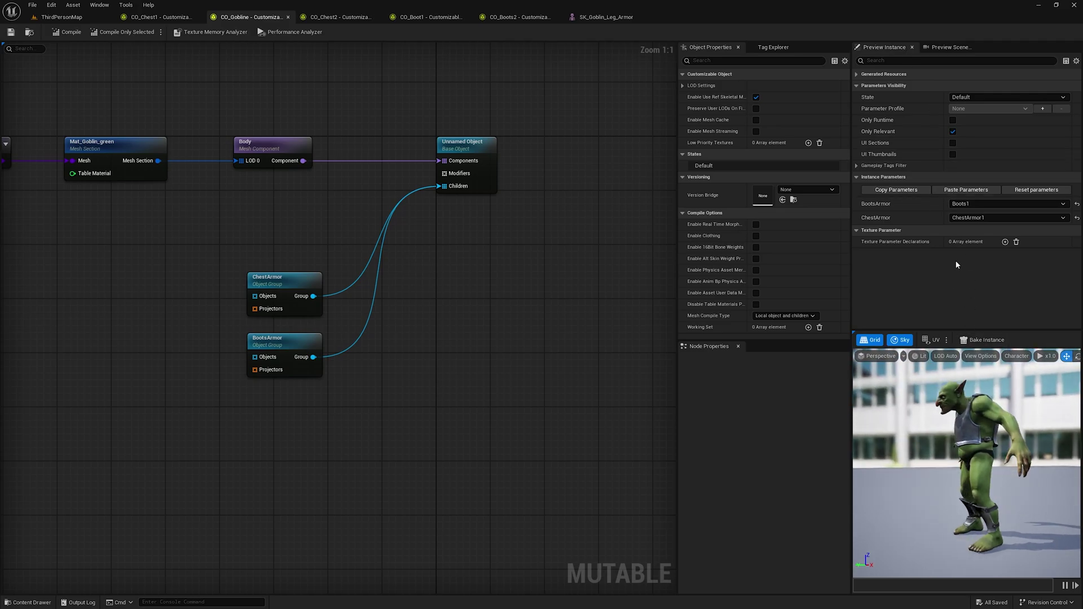
- Preview the goblin with Boots2 and again with Boots1, checking the ChestArmor options and keeping ChestArmor1
click(984, 204)
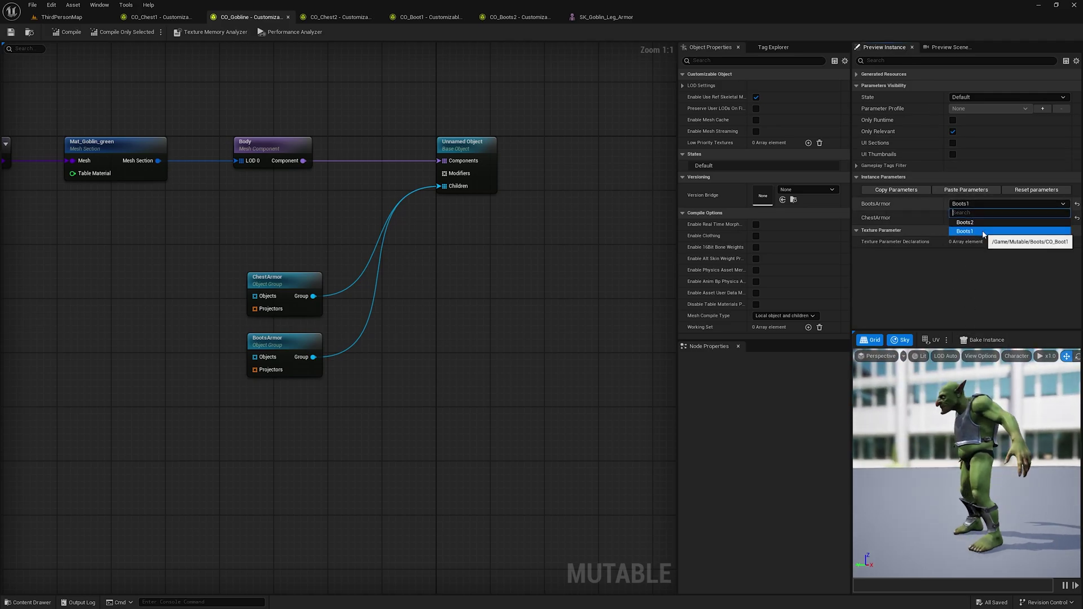
click(982, 224)
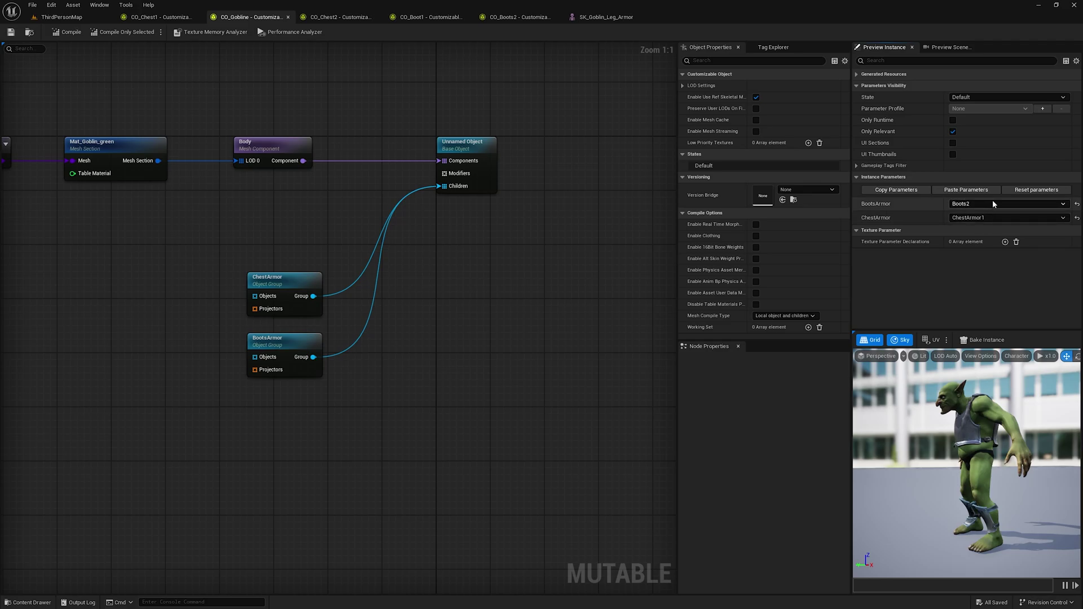
scroll(985, 550, up, 3)
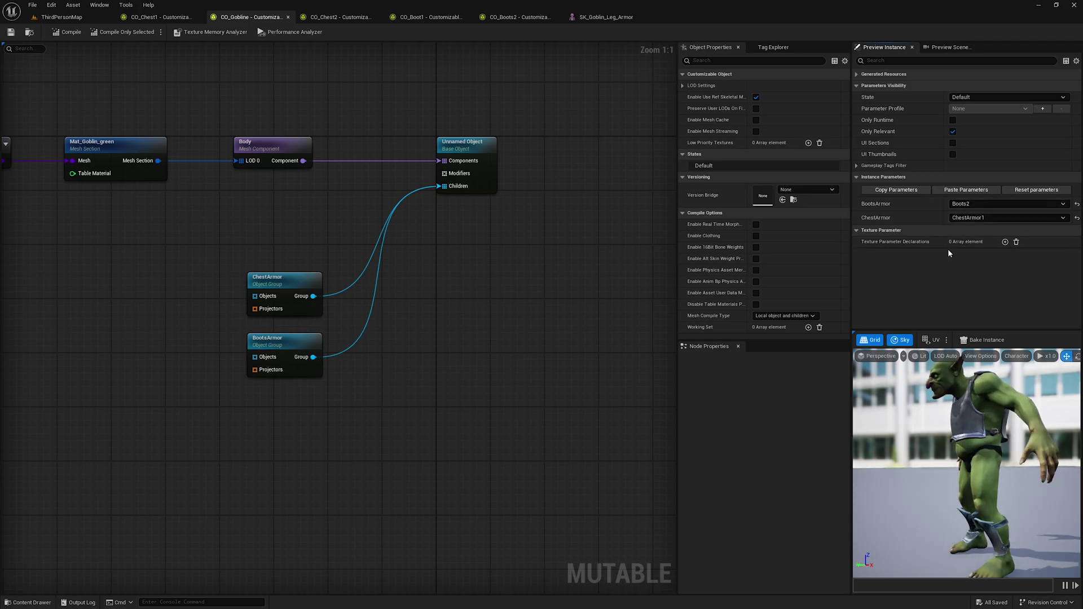
click(973, 203)
click(973, 231)
click(975, 219)
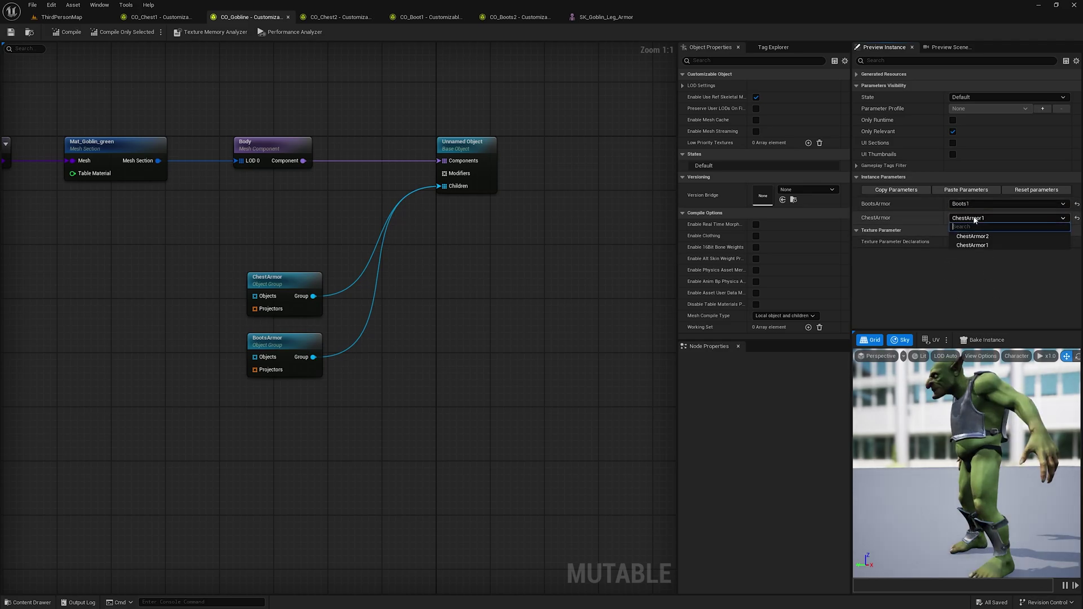
click(978, 245)
click(979, 204)
click(979, 231)
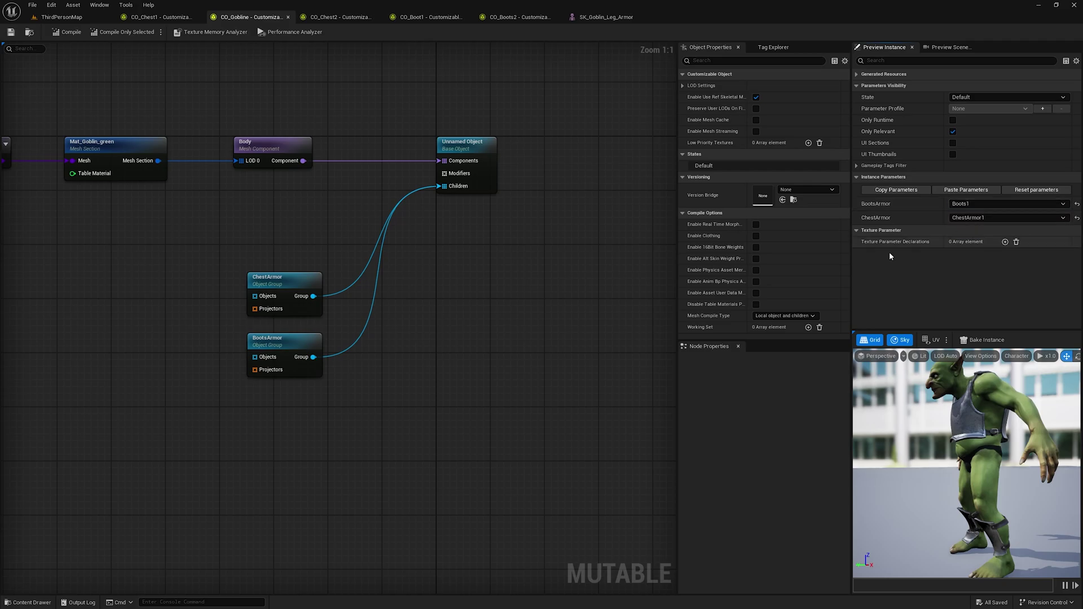
scroll(420, 276, down, 2)
scroll(327, 263, up, 2)
- Move the ChestArmor and BootsArmor group nodes up, stacked directly below the Body node in CO_Gobline
drag(323, 438, 298, 270)
drag(331, 293, 317, 219)
click(325, 399)
drag(425, 357, 285, 264)
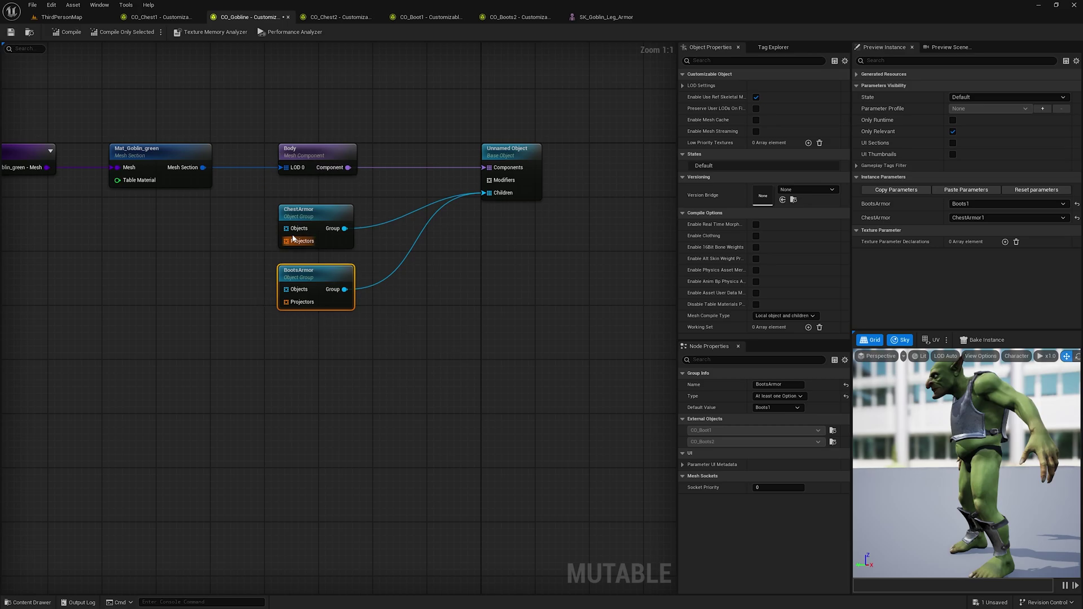
drag(408, 371, 251, 183)
drag(433, 341, 251, 188)
drag(350, 407, 348, 405)
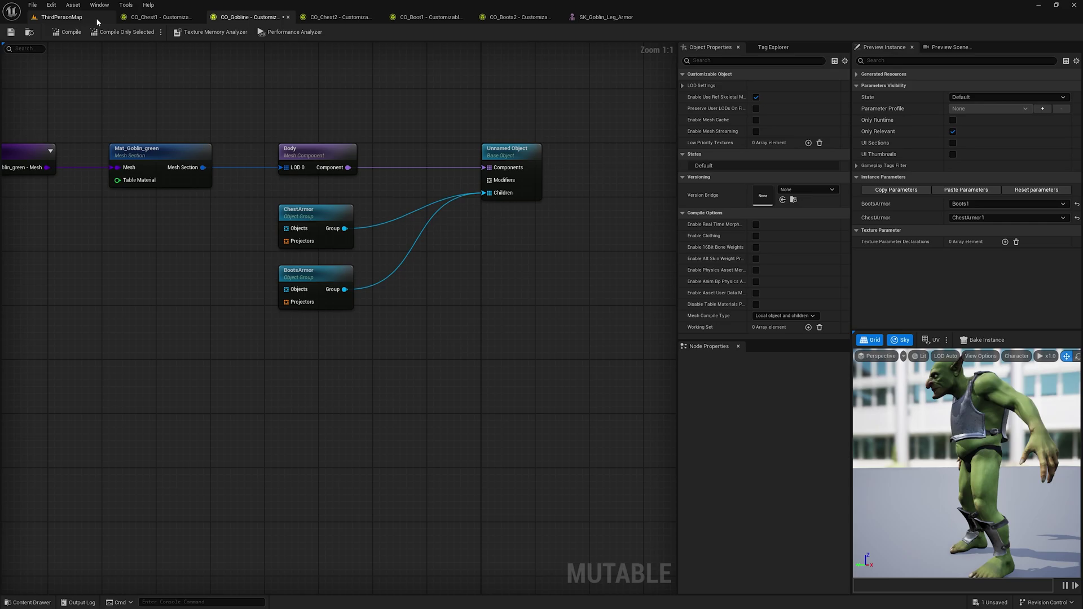
- Select the BootsArmor group, compile CO_Gobline, and save it
drag(632, 312, 317, 285)
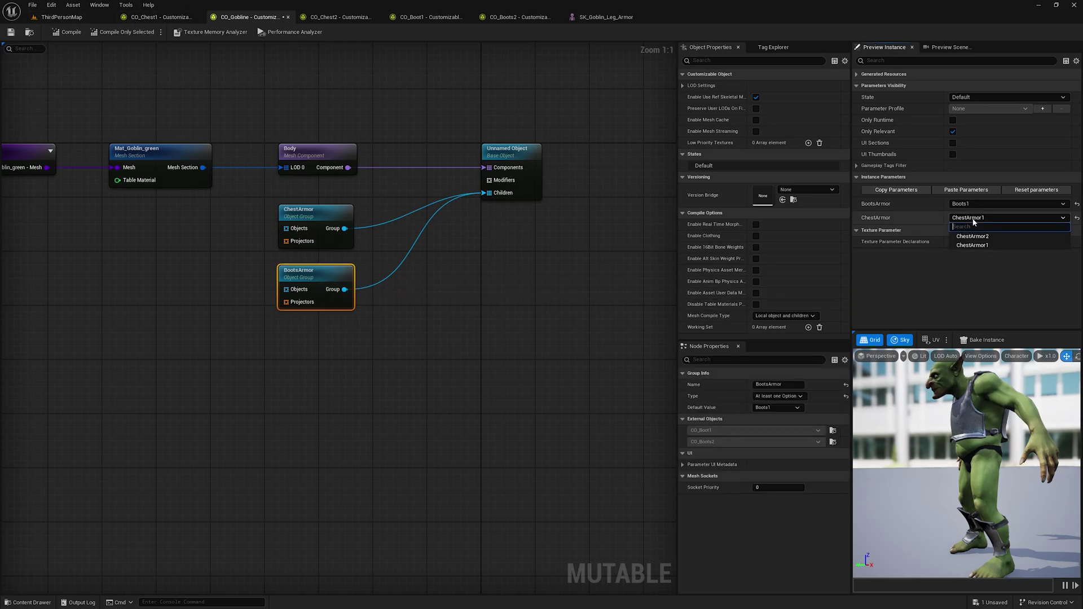
click(70, 32)
click(10, 32)
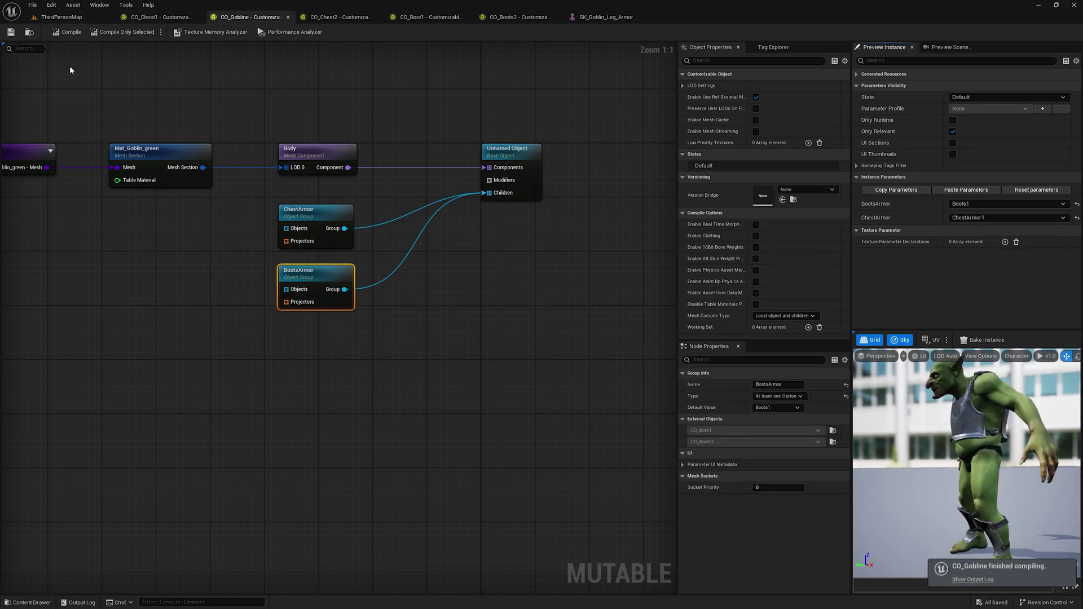
- Locate the default pawn class through ThirdPersonMap's Selected GameMode settings and open BP_ThirdPersonCharacter for editing
scroll(299, 297, down, 2)
right_drag(181, 314, 242, 363)
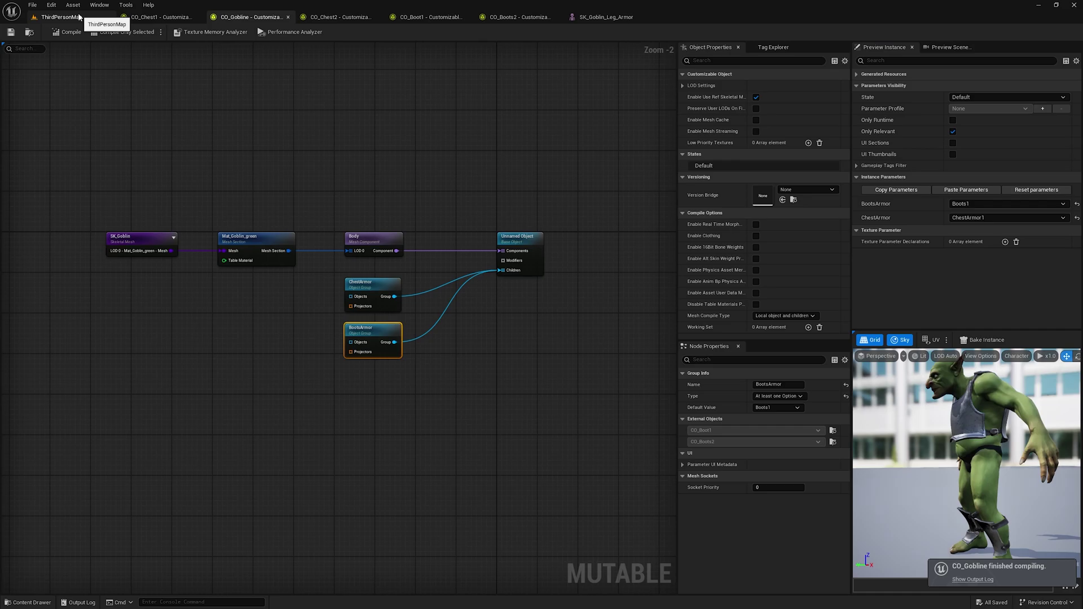
click(79, 17)
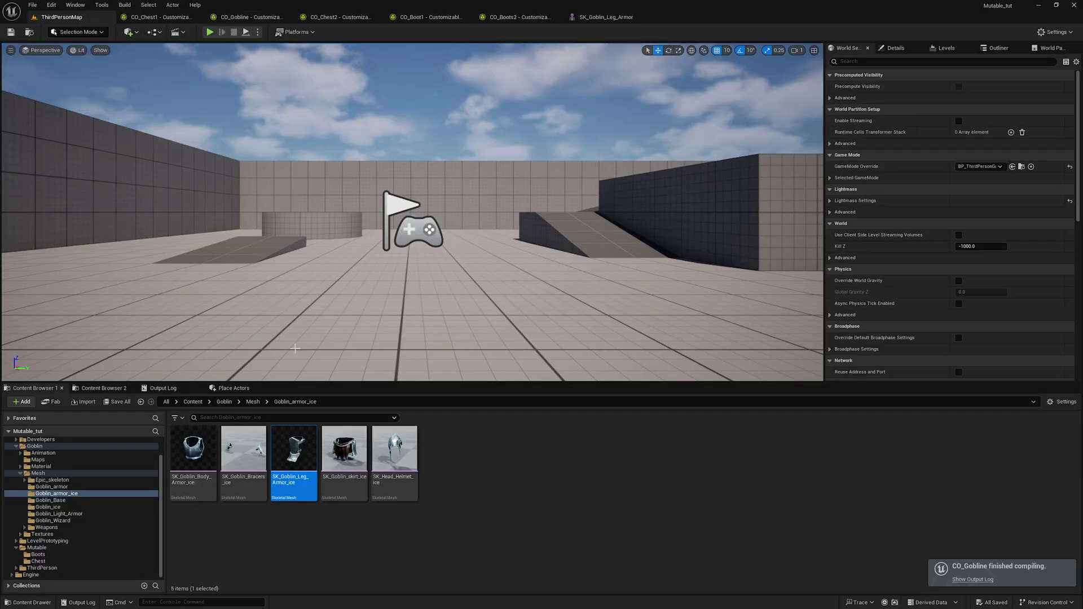
click(867, 178)
click(1021, 190)
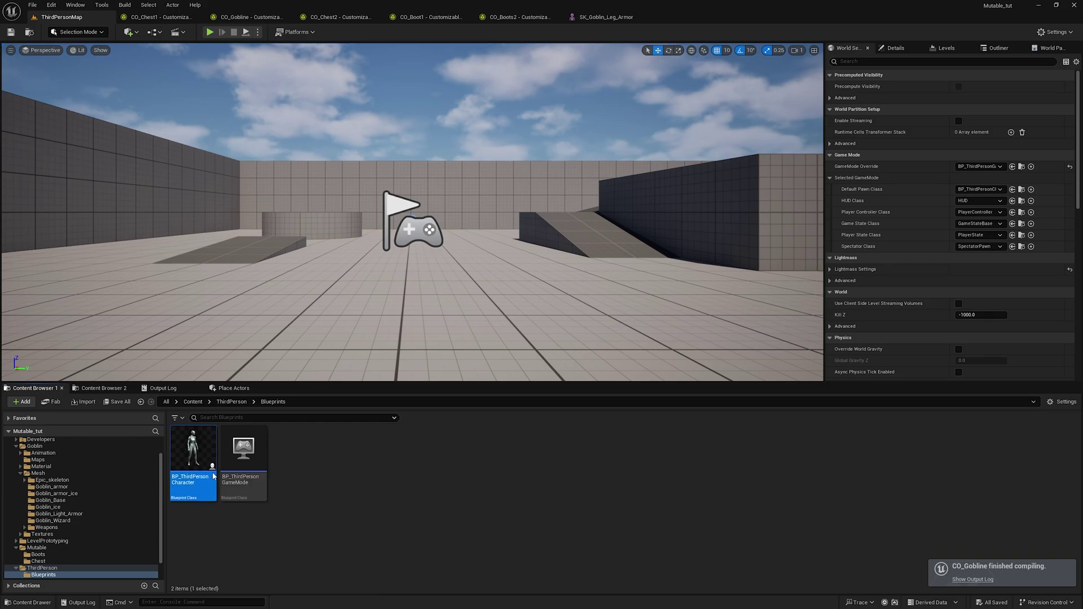
double_click(200, 450)
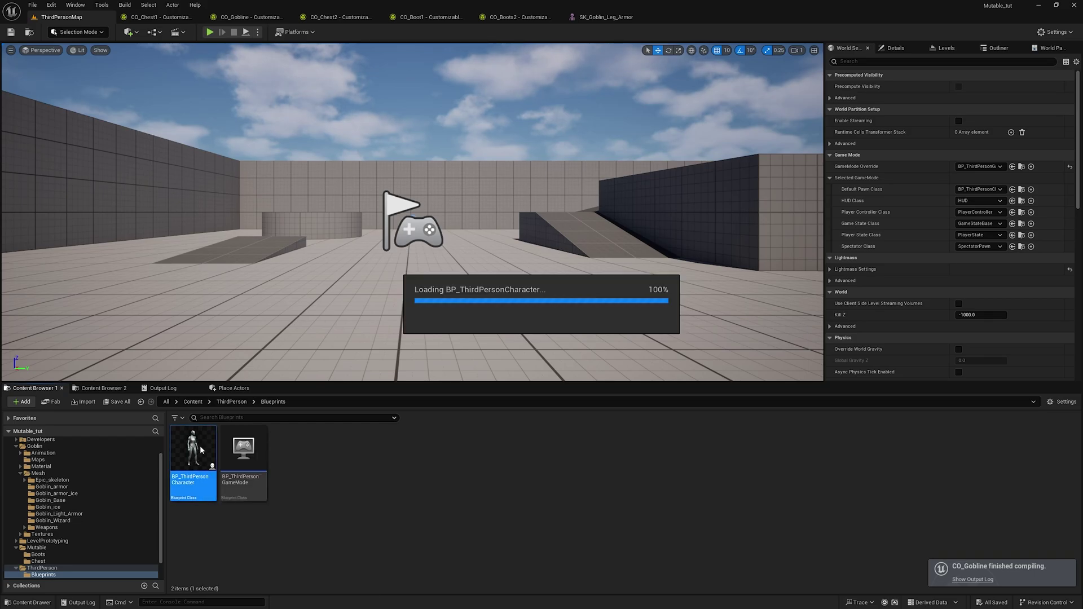
- Reset the character's Mesh component so its Skeletal Mesh Asset and Anim Class are both None
click(56, 94)
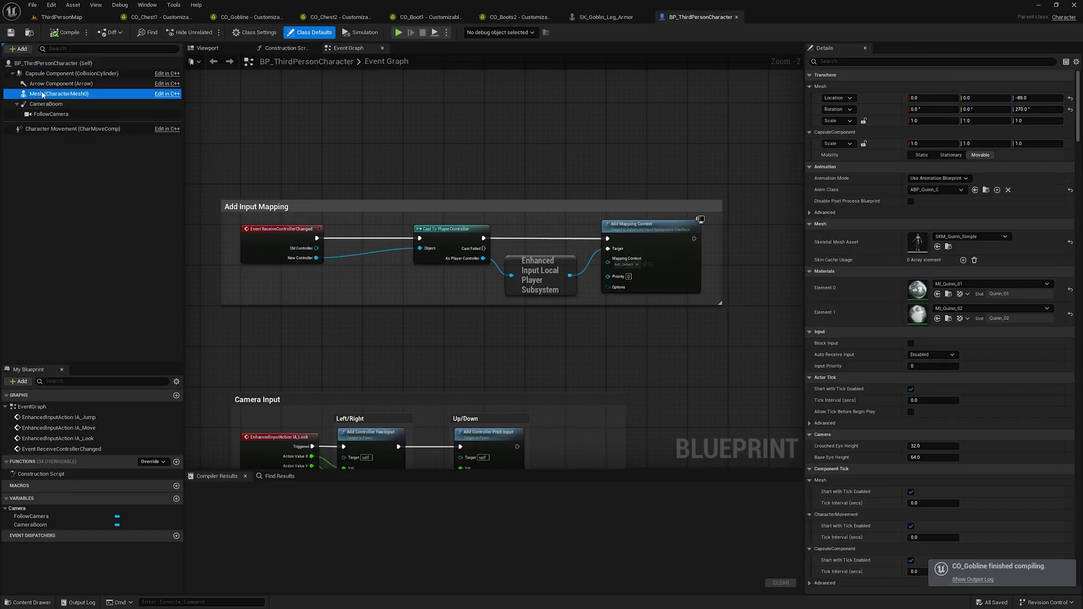
click(1070, 287)
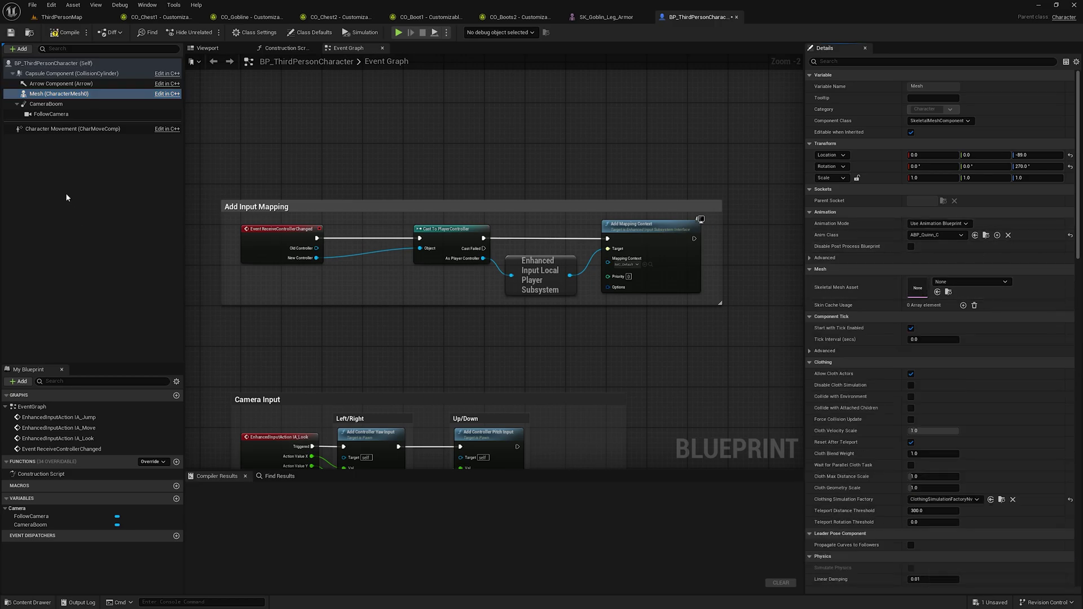
click(1070, 235)
- Add a Customizable Skeletal component under Mesh and open its Customizable Object Instance choices
click(20, 49)
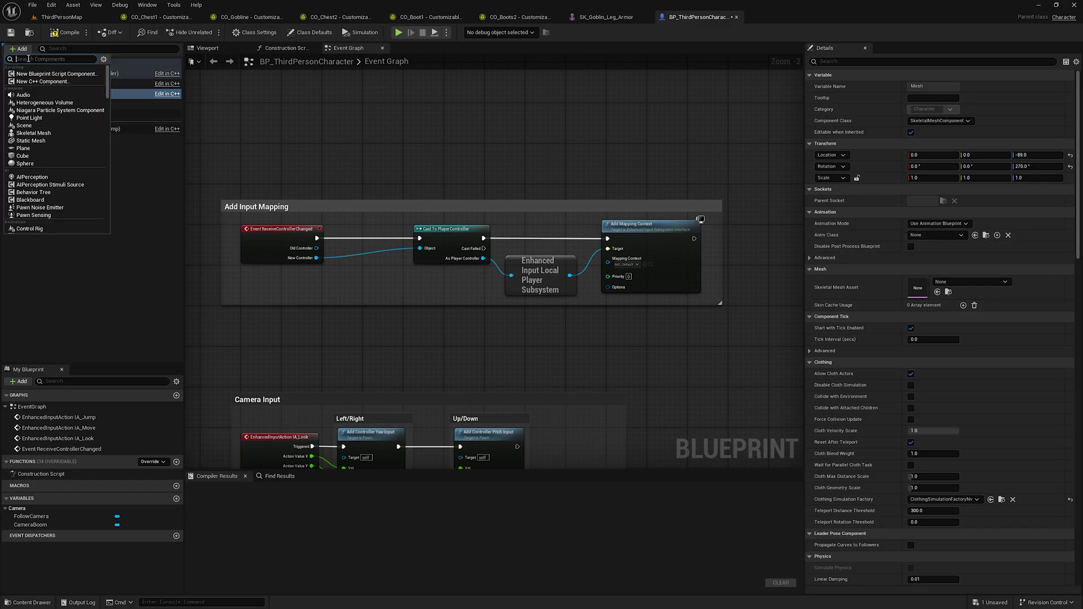
text(us)
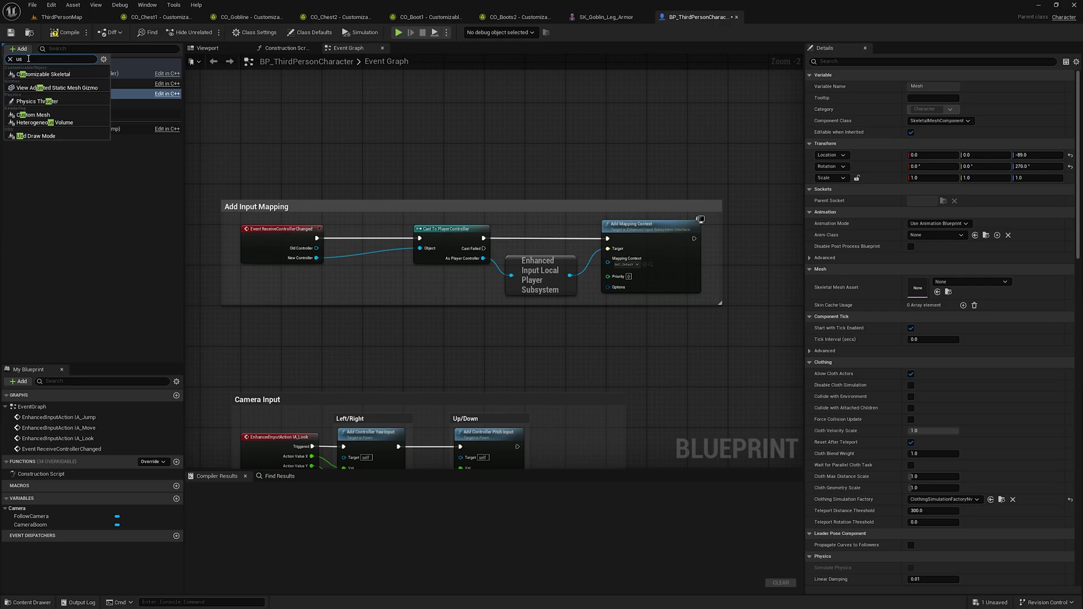
click(76, 75)
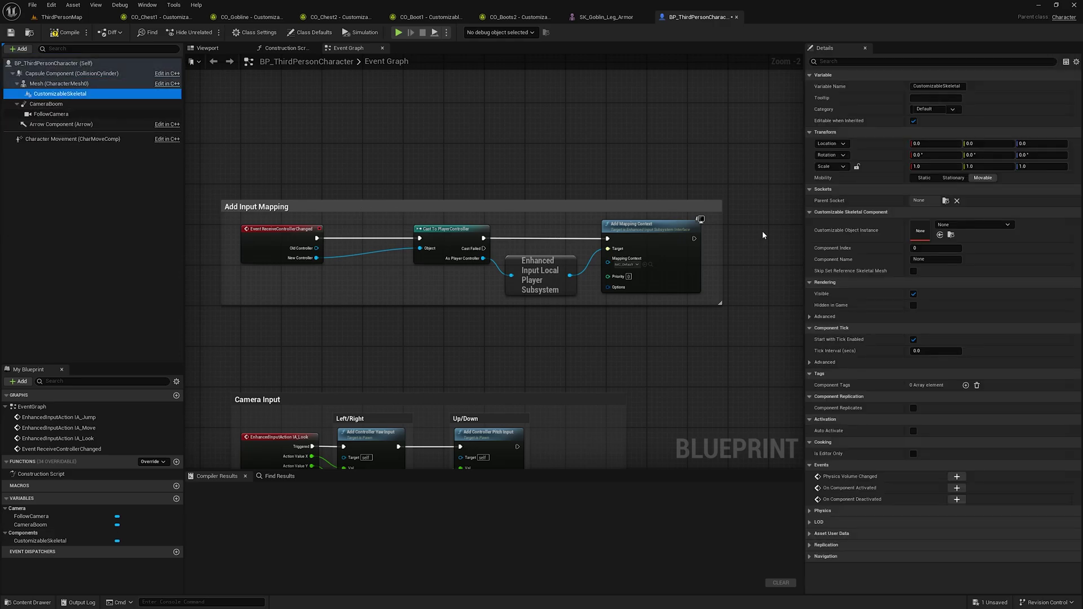
click(975, 225)
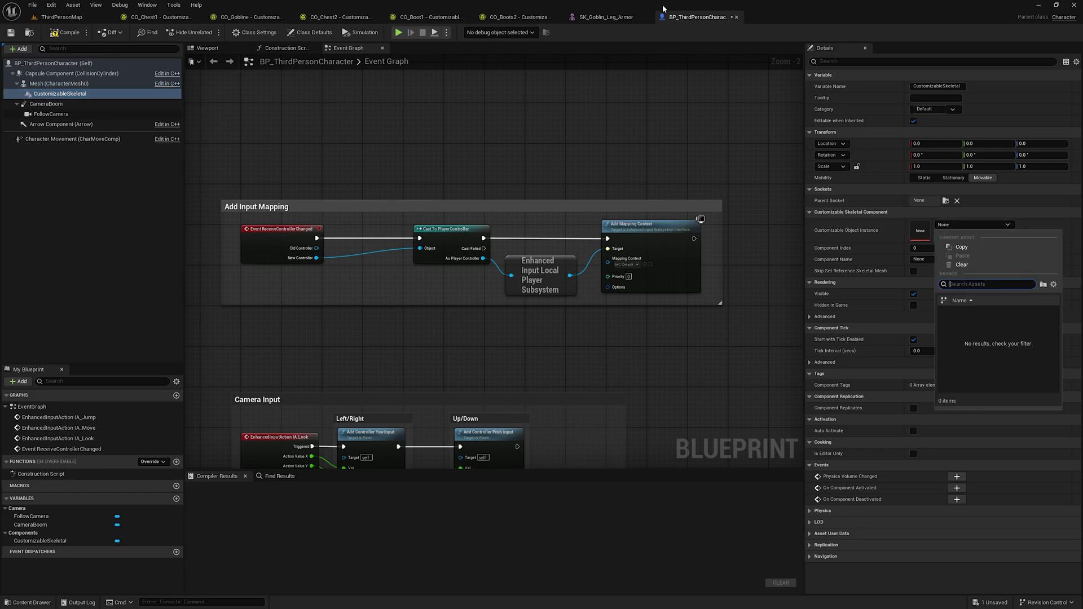
- Create a new customizable object instance from CO_Gobline in the Mutable folder
click(519, 17)
click(31, 32)
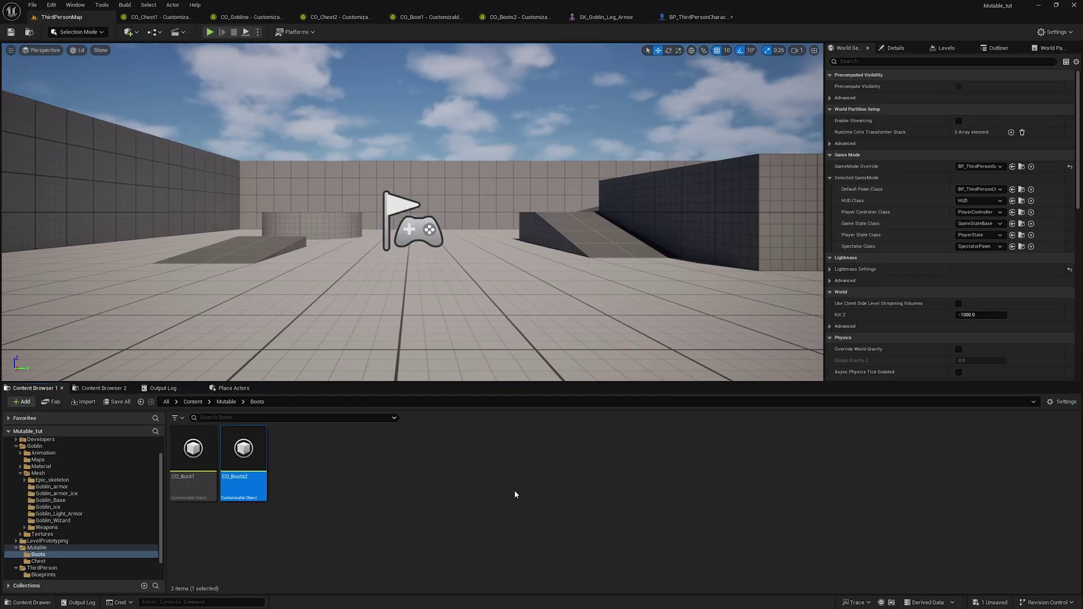
click(228, 402)
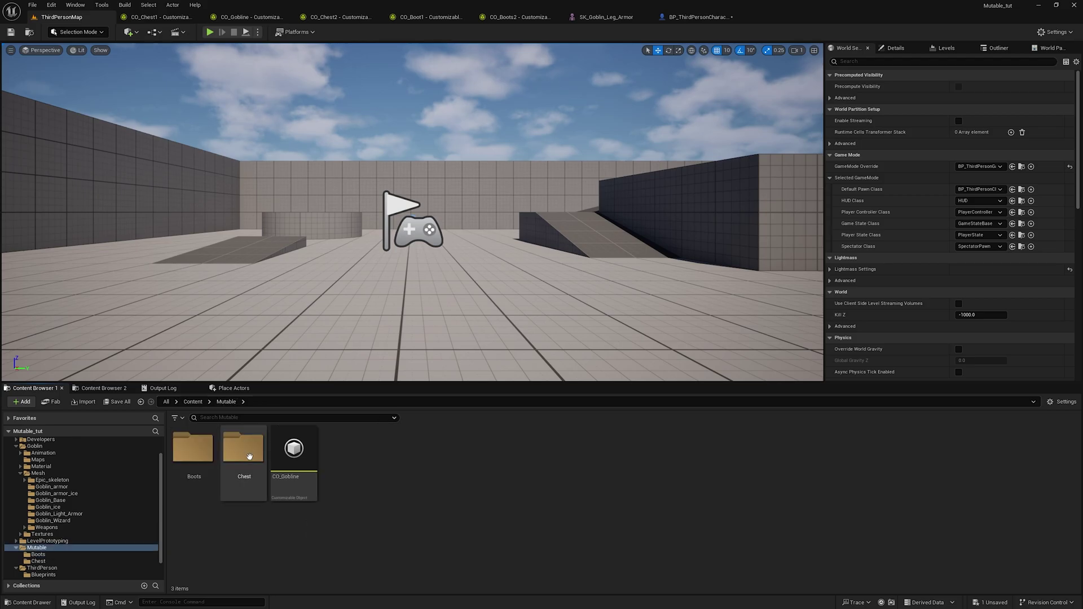
click(295, 476)
right_click(295, 477)
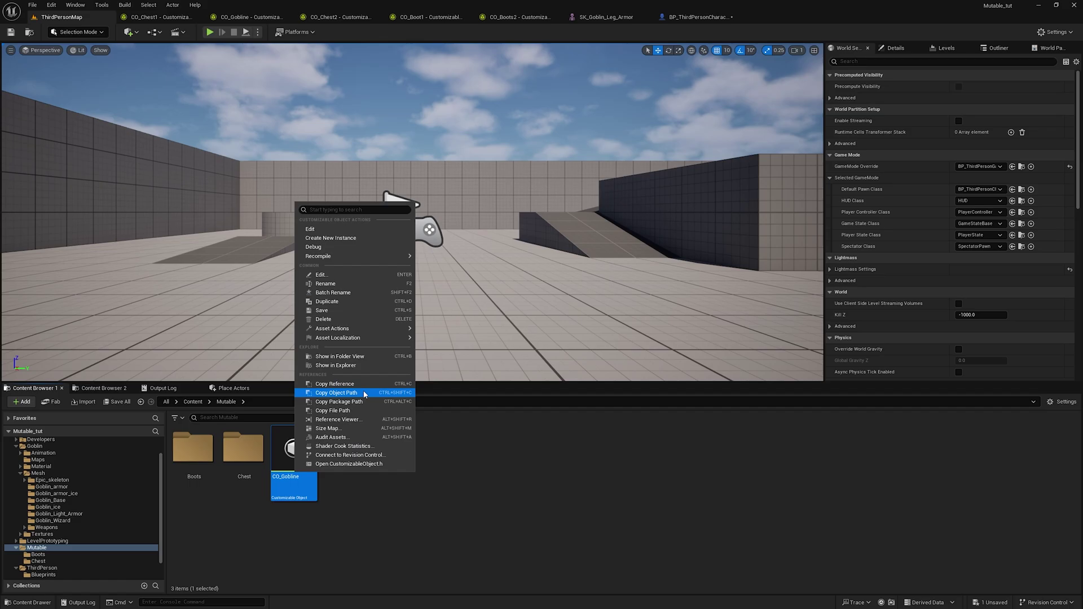
click(356, 240)
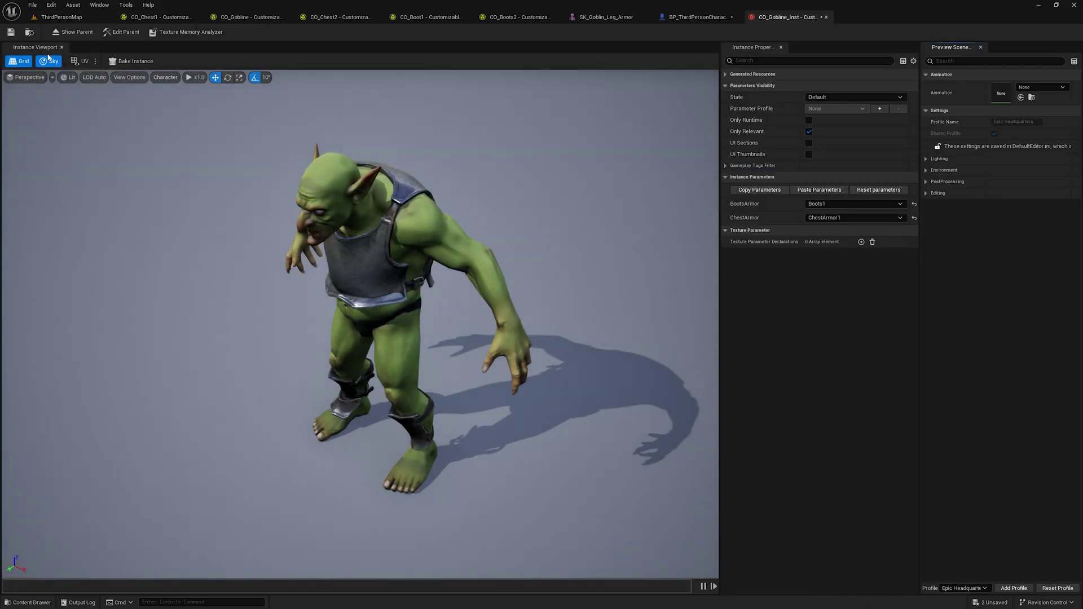
- Save the new CO_Gobline_Inst asset and the character blueprint, and return to the Mutable folder
click(62, 17)
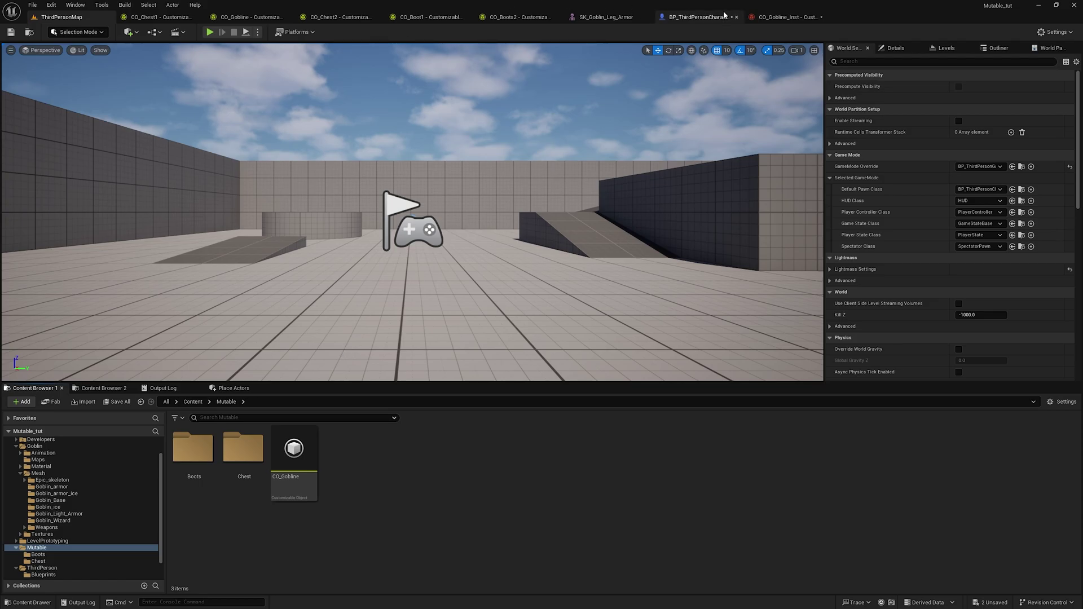
click(784, 17)
click(56, 16)
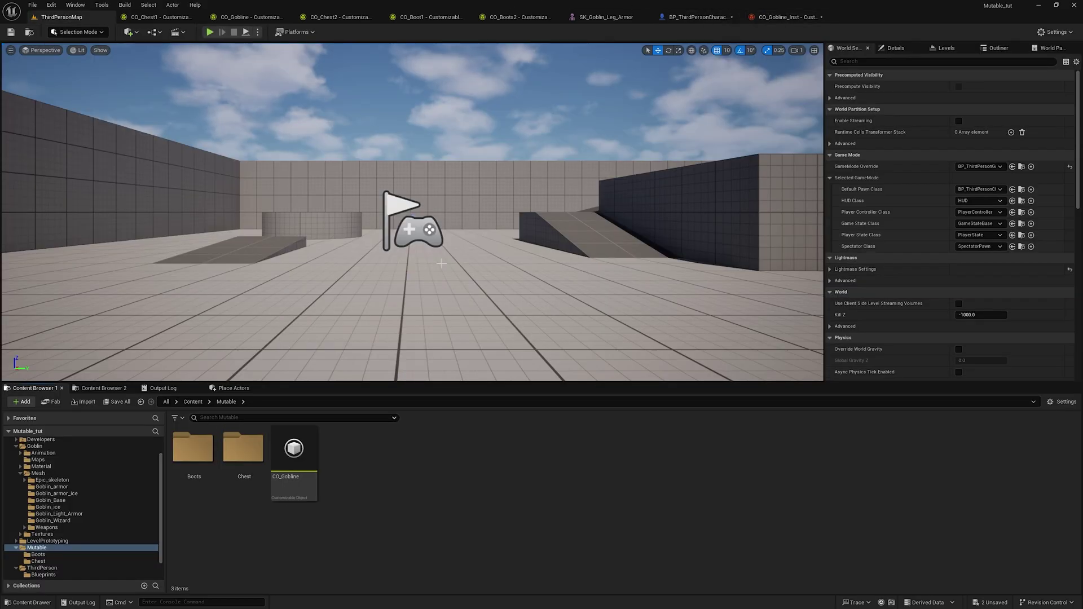
click(806, 17)
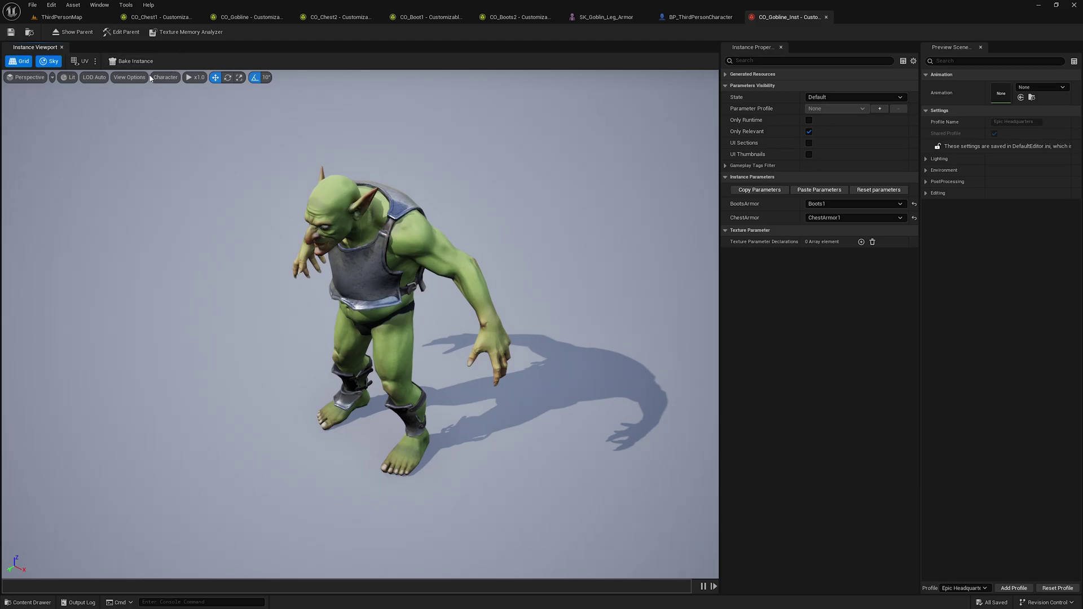
click(56, 32)
click(336, 516)
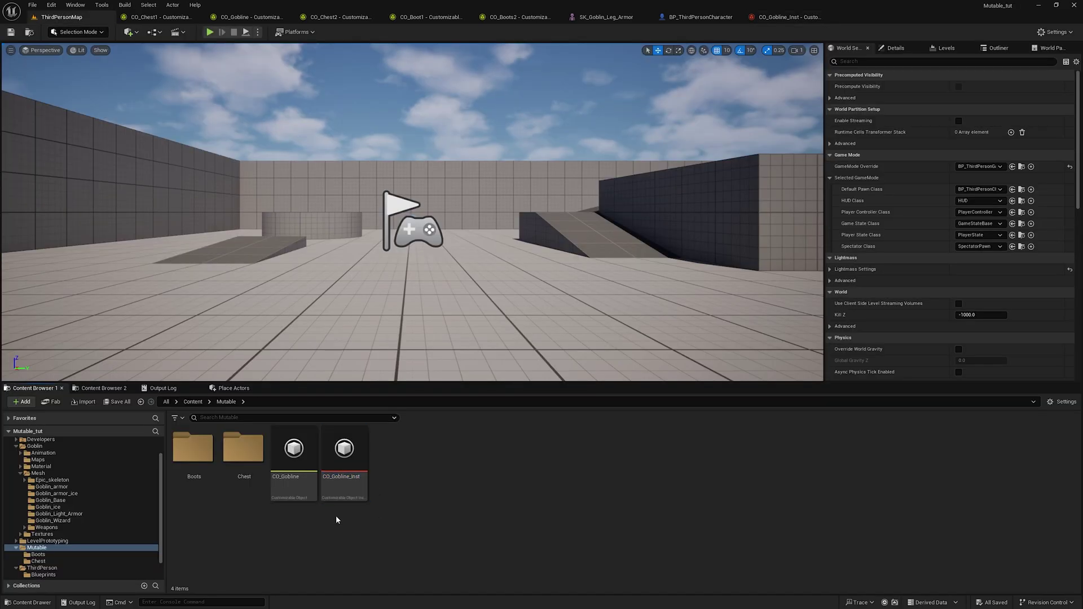
- Assign CO_Gobline_Inst to the CustomizableSkeletal component, with component index -1 and component name Body
click(353, 476)
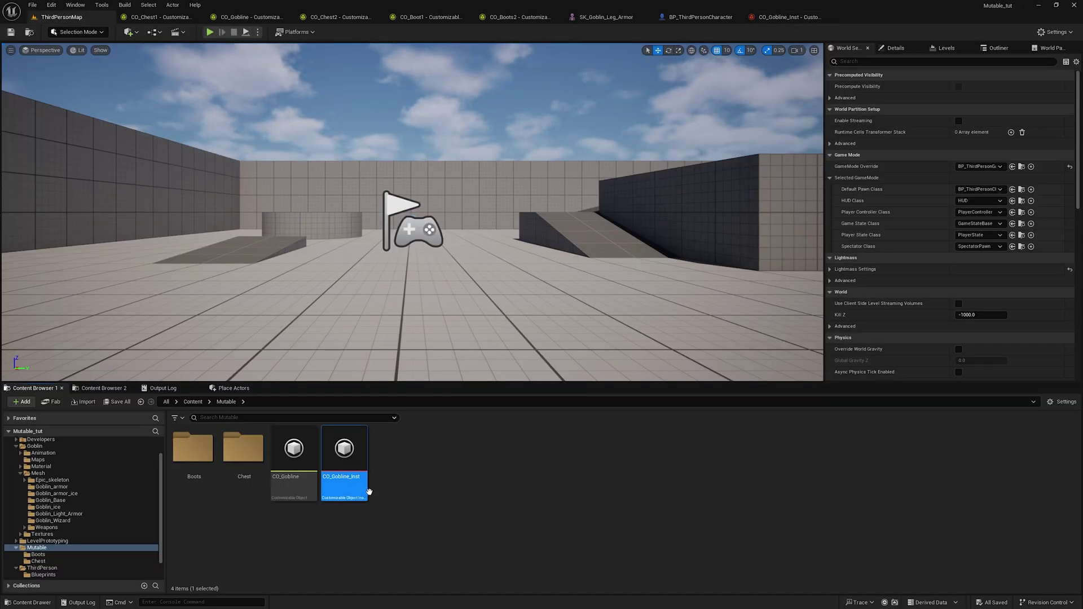
click(694, 15)
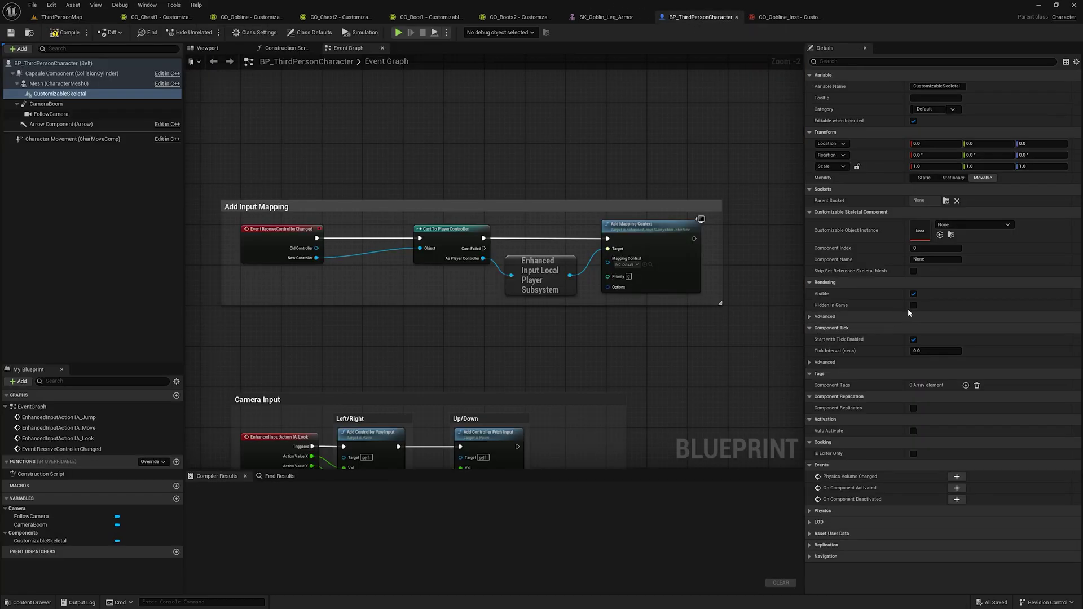
click(941, 249)
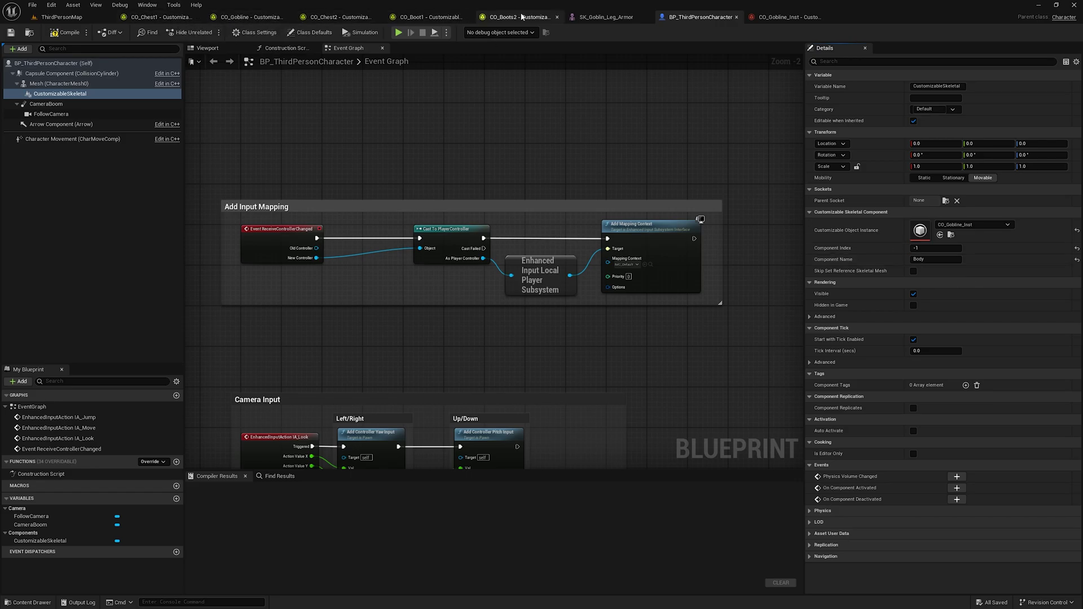
- Check the component name on the mesh component node in CO_Gobline and revisit the CO_Gobline_Inst asset
click(252, 17)
drag(383, 247, 384, 248)
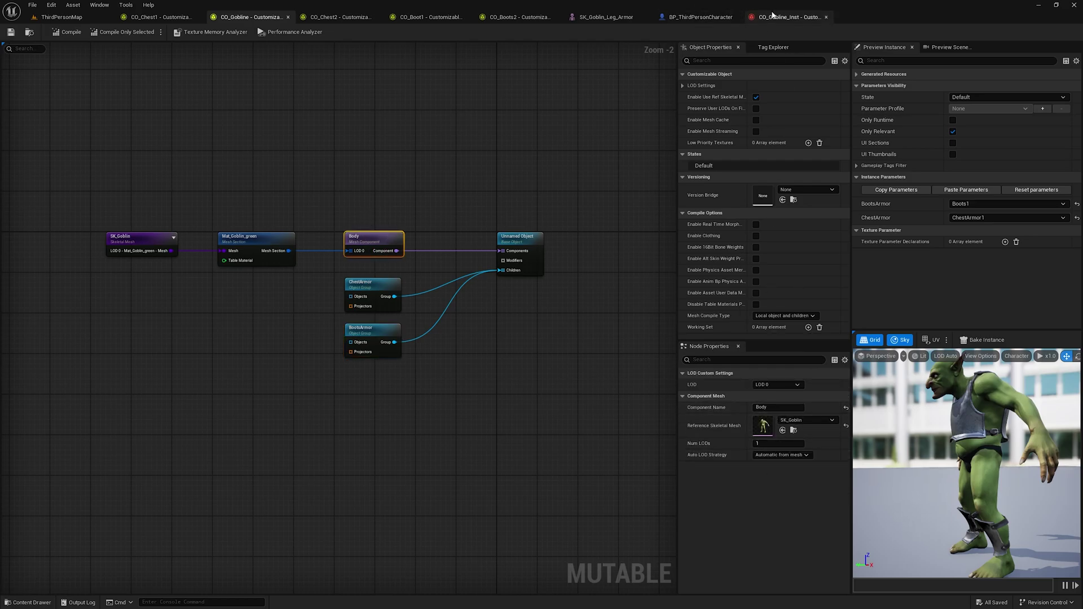
click(789, 17)
click(62, 17)
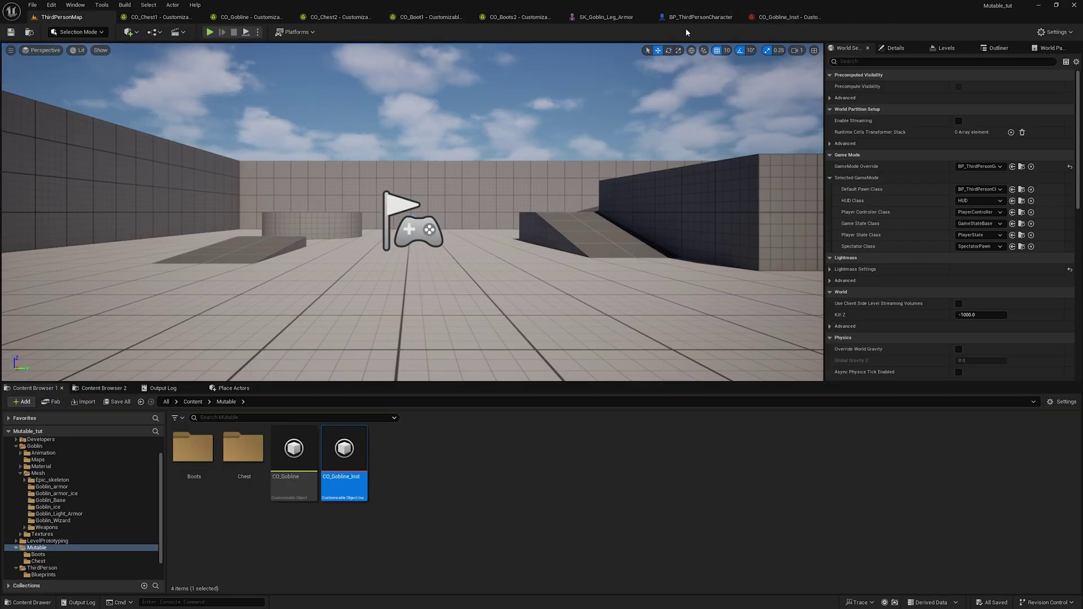
- Inspect the goblin in BP_ThirdPersonCharacter's viewport, then compile and save the blueprint
click(697, 17)
click(211, 50)
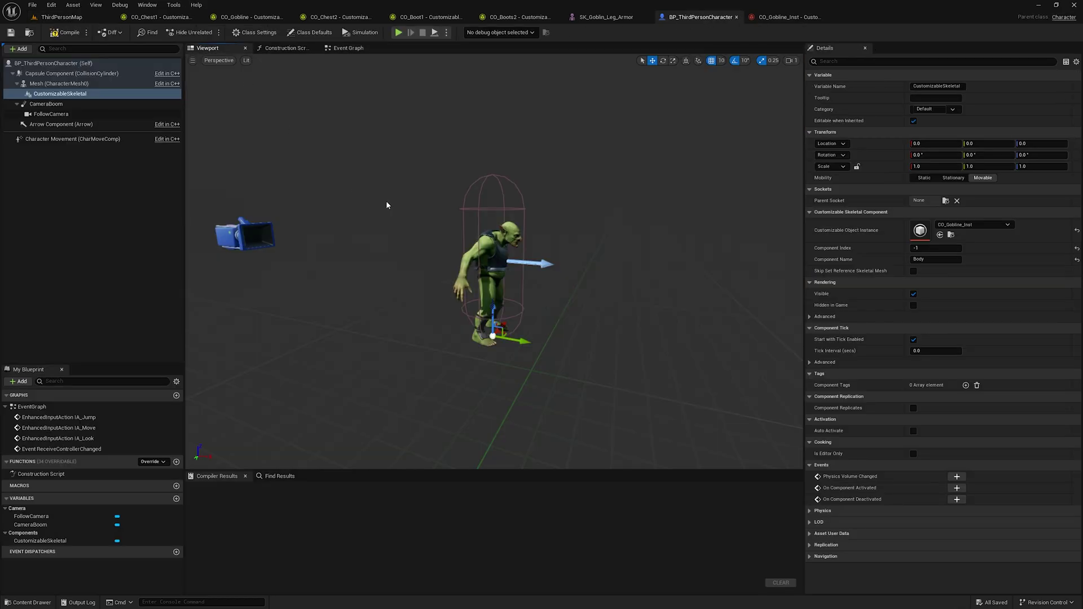
right_drag(387, 204, 367, 307)
click(70, 34)
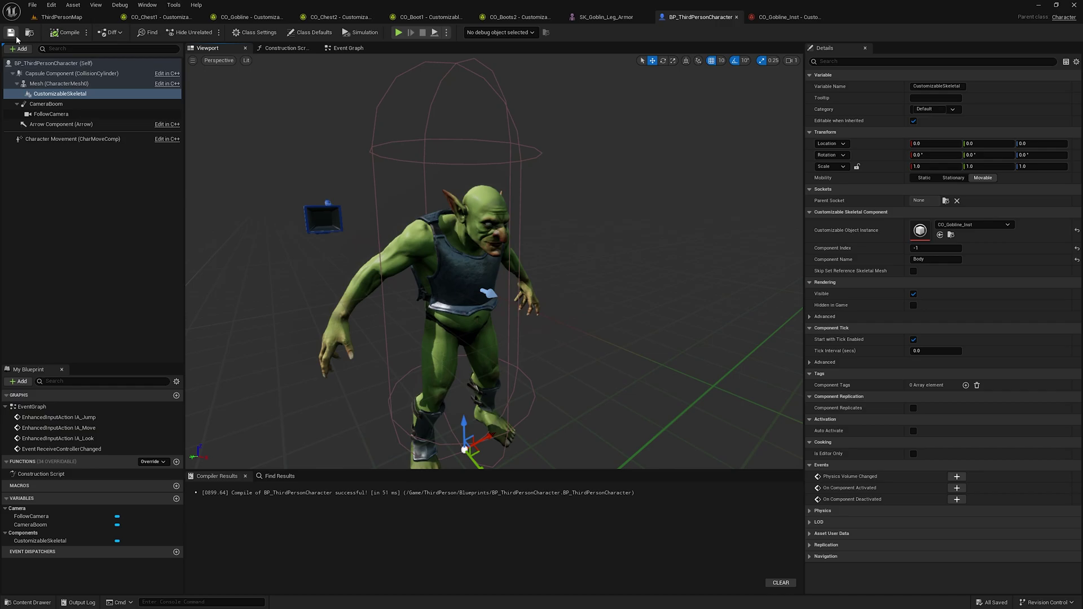
click(11, 32)
- Play-test ThirdPersonMap, moving and jumping with the goblin character, and end the play session
click(62, 17)
click(210, 32)
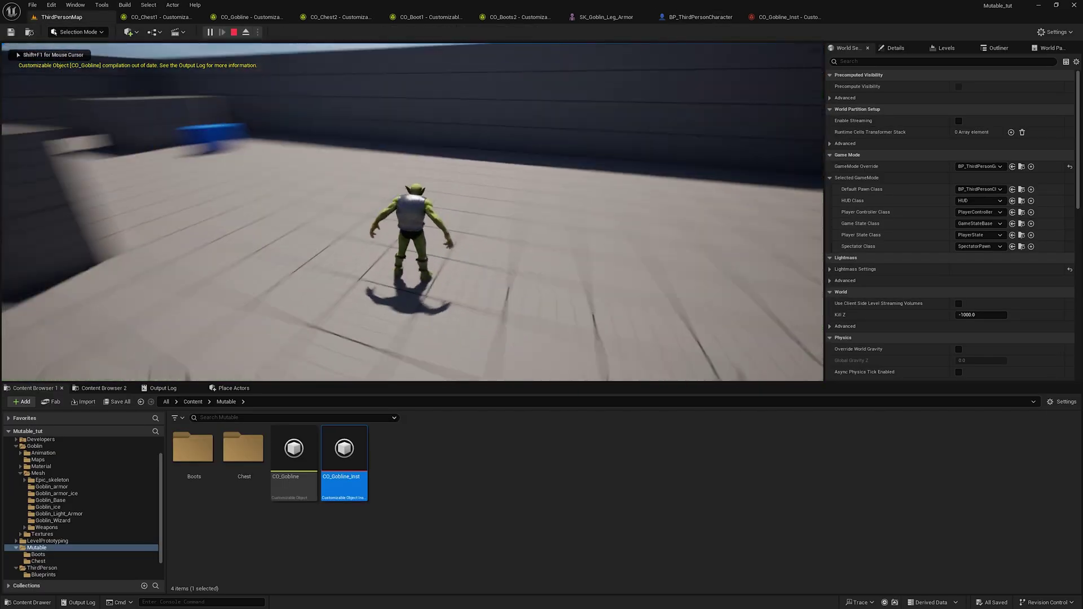
key(w)
key(w)
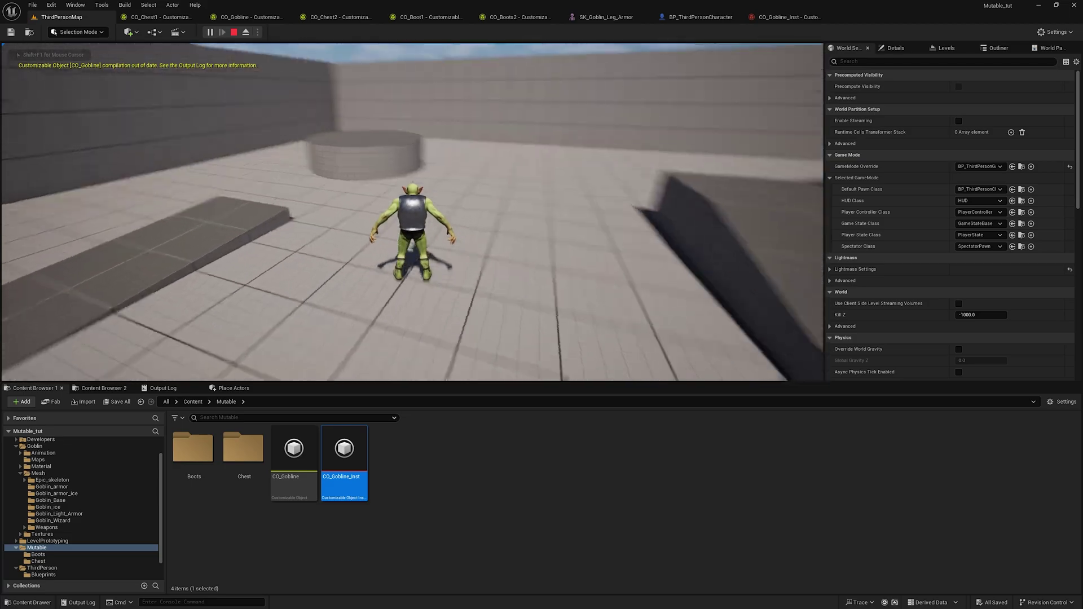
key(space)
key(w)
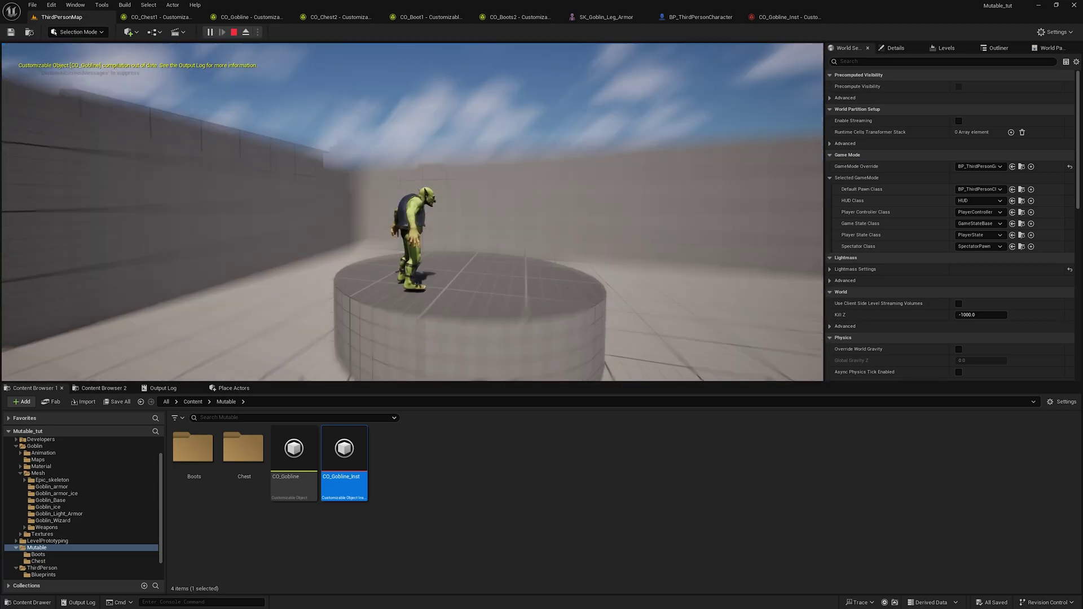
key(space)
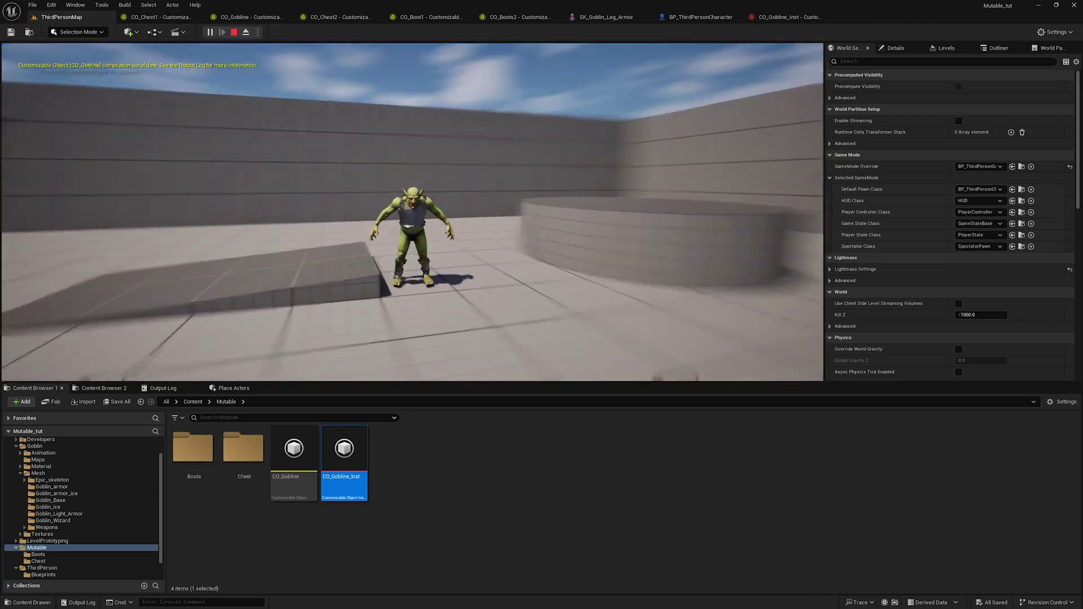
key(d)
key(w)
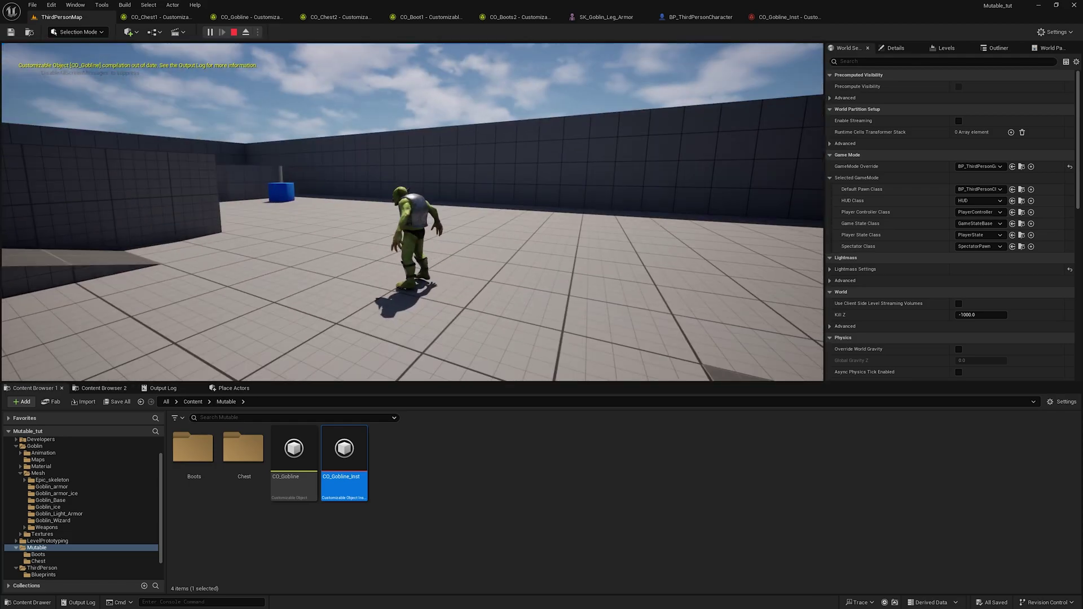
key(Escape)
- Add a keyboard event for the 1 key in BP_ThirdPersonCharacter's Event Graph
click(699, 16)
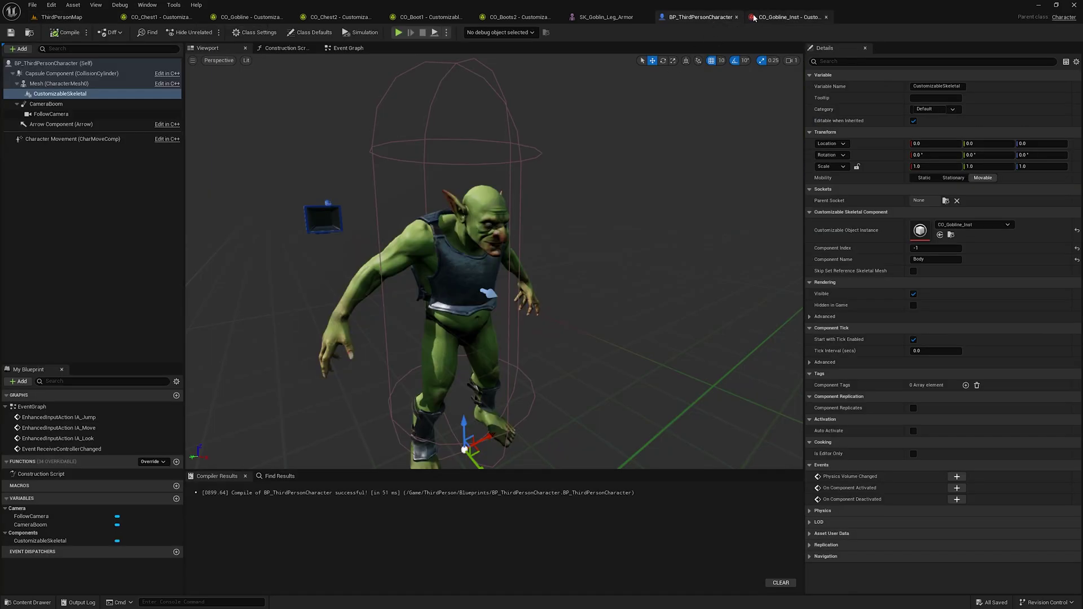
click(348, 48)
scroll(512, 141, down, 5)
scroll(512, 141, up, 5)
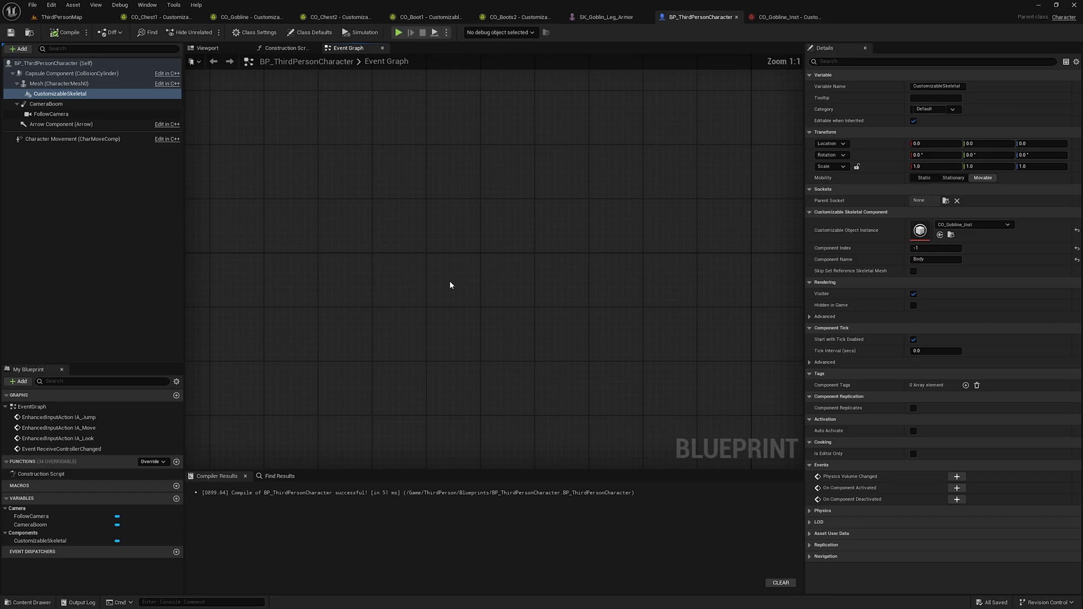
right_click(461, 306)
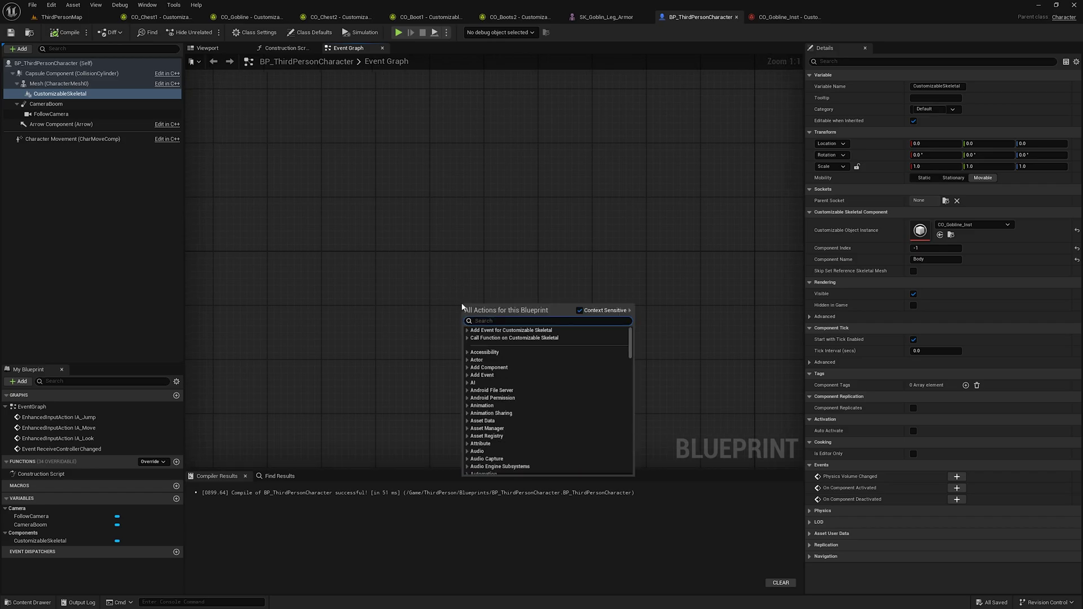
text(input ke)
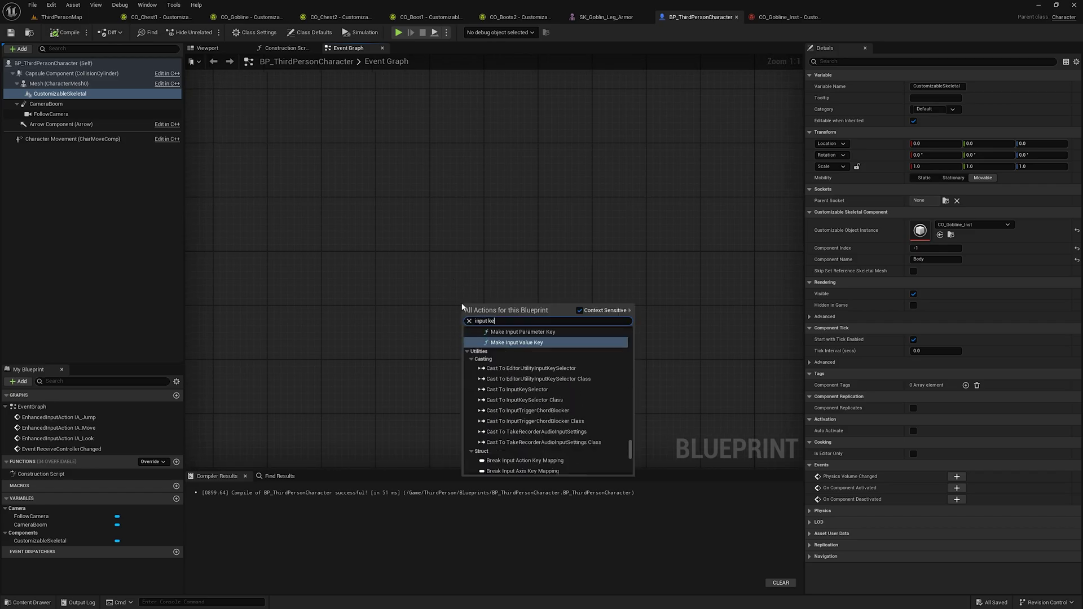
text(y 1)
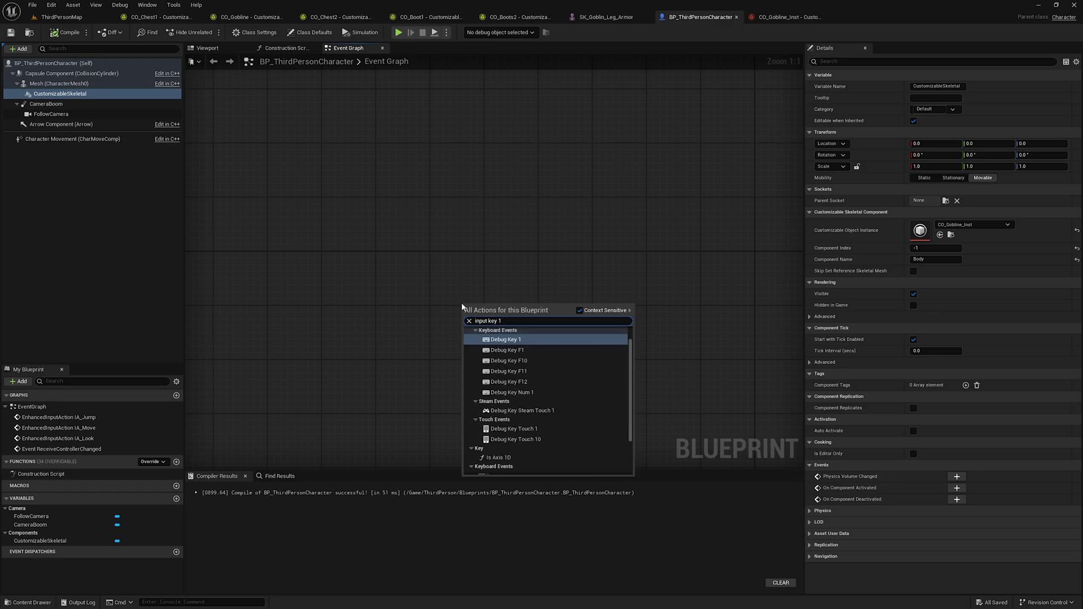
scroll(521, 410, down, 3)
click(513, 416)
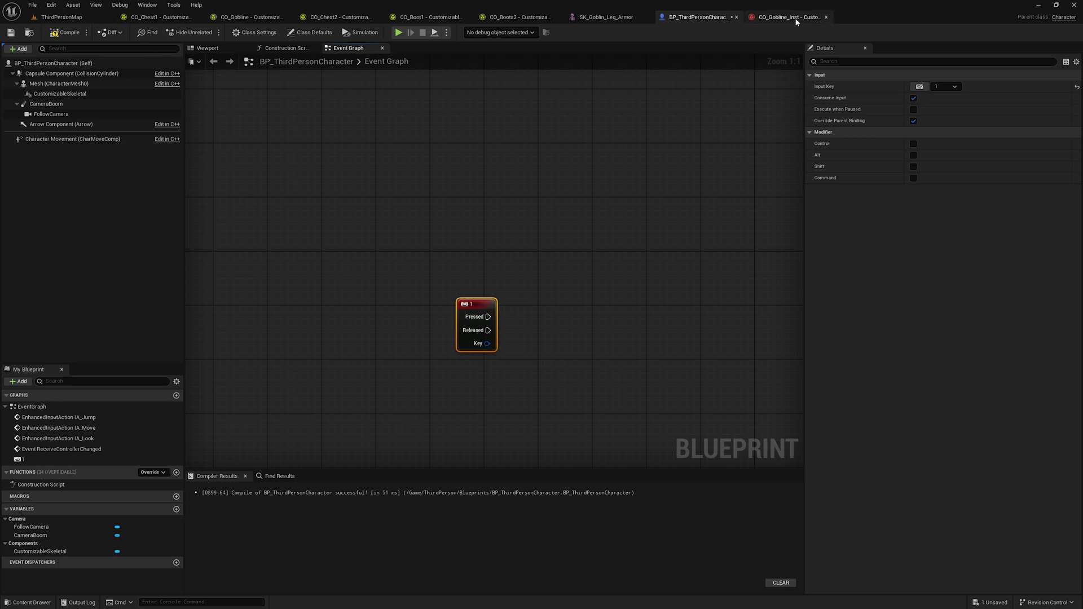
- Add a CustomizableSkeletal reference with a Get Customizable Object Instance node from it, and align both with the key event
click(72, 94)
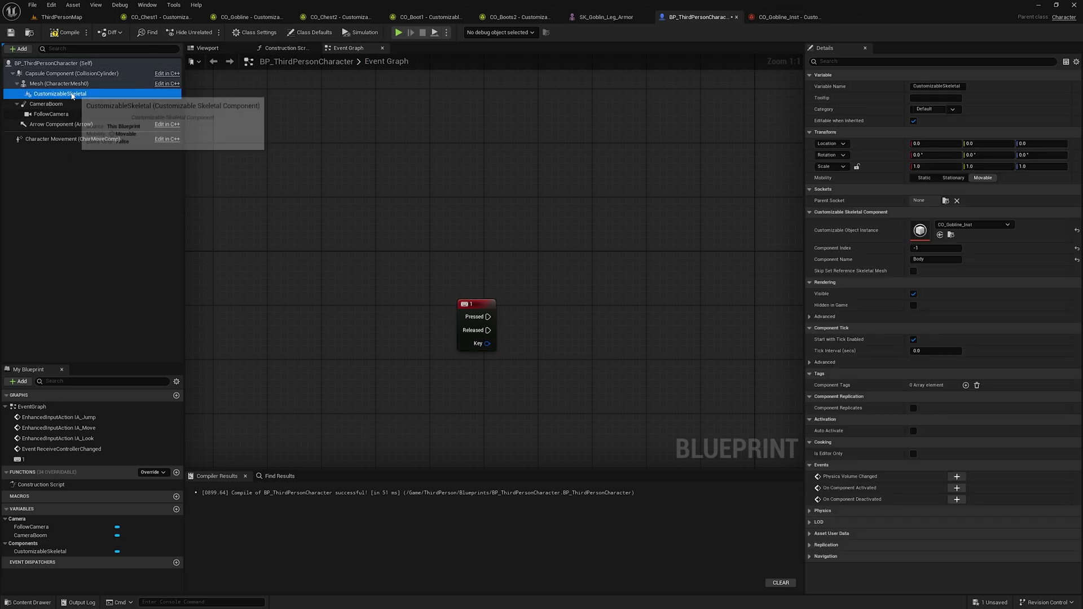
drag(73, 95, 572, 370)
text(g)
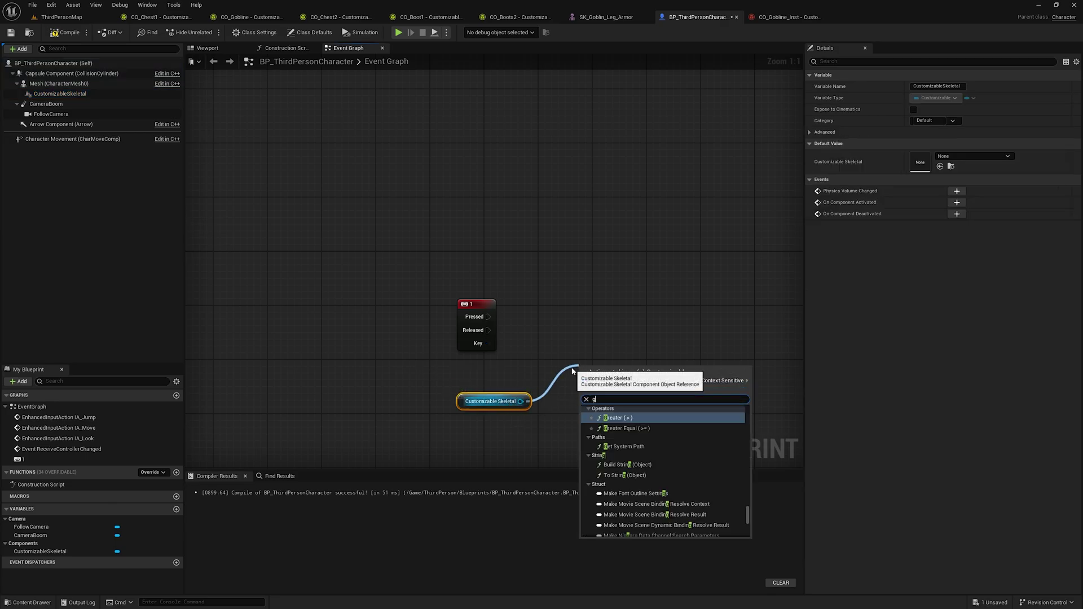
text(et objec)
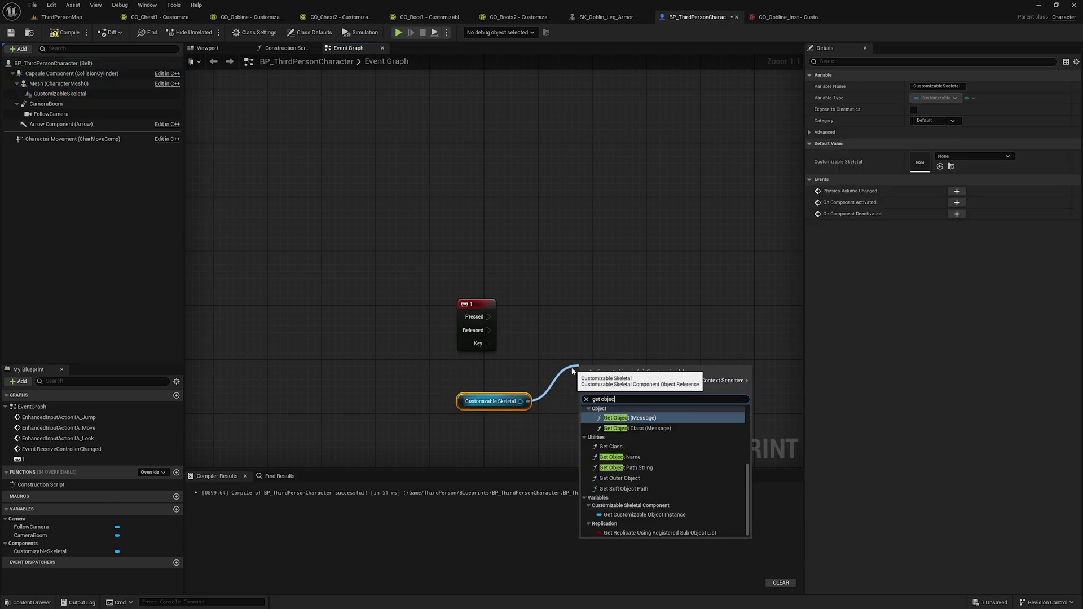
text(t)
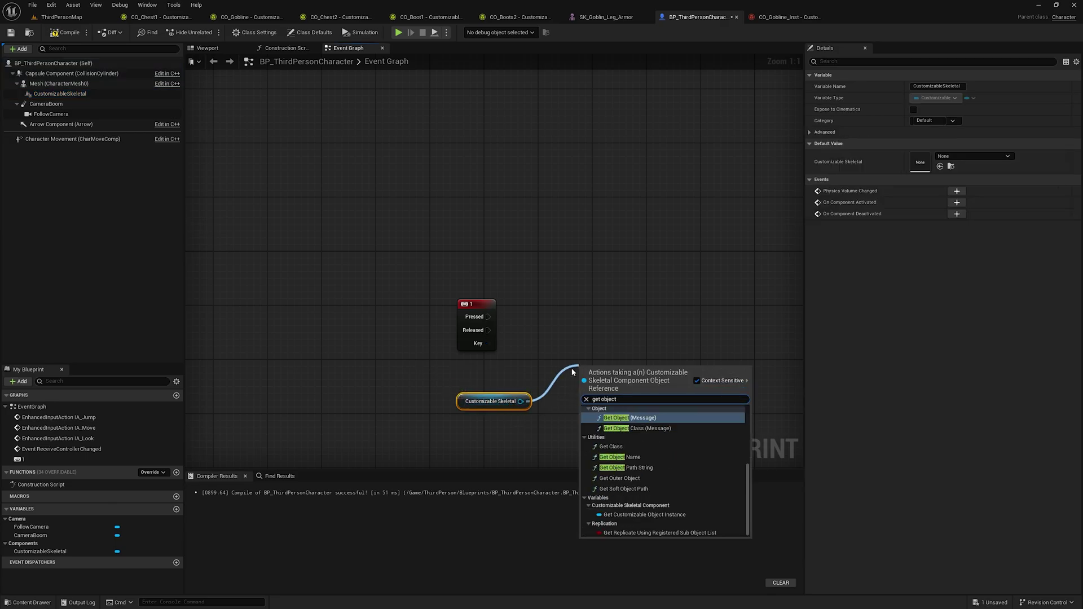
click(680, 517)
drag(510, 428, 657, 372)
drag(466, 423, 660, 341)
key(q)
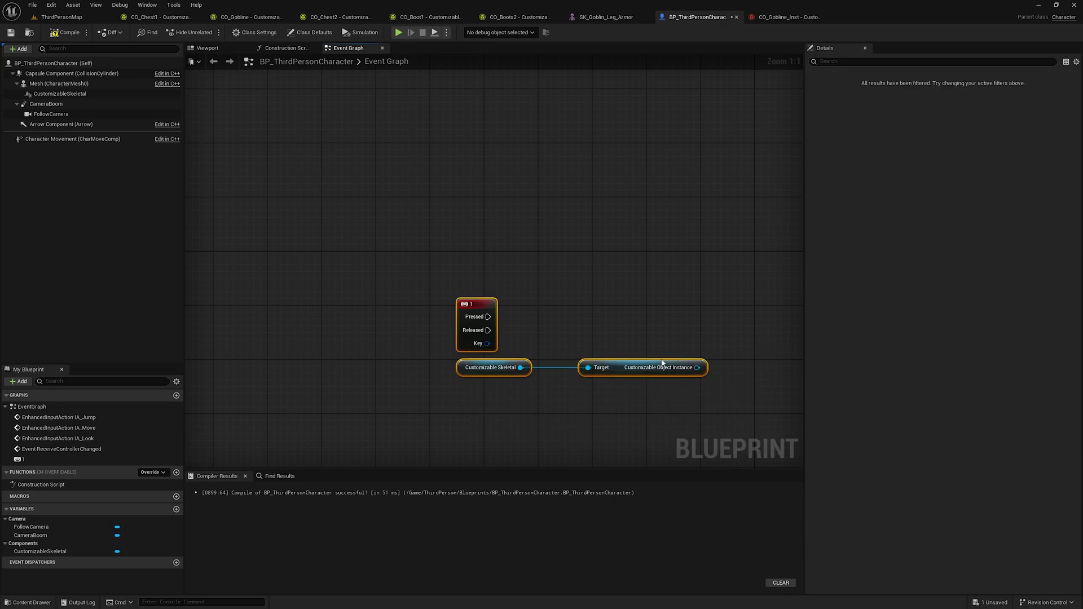
- Add an Is Valid execution check on the Customizable Object Instance and run it from the 1 key's Pressed output
click(596, 376)
drag(596, 376, 480, 416)
drag(581, 408, 626, 380)
text(is b)
key(BackSpace)
text(va)
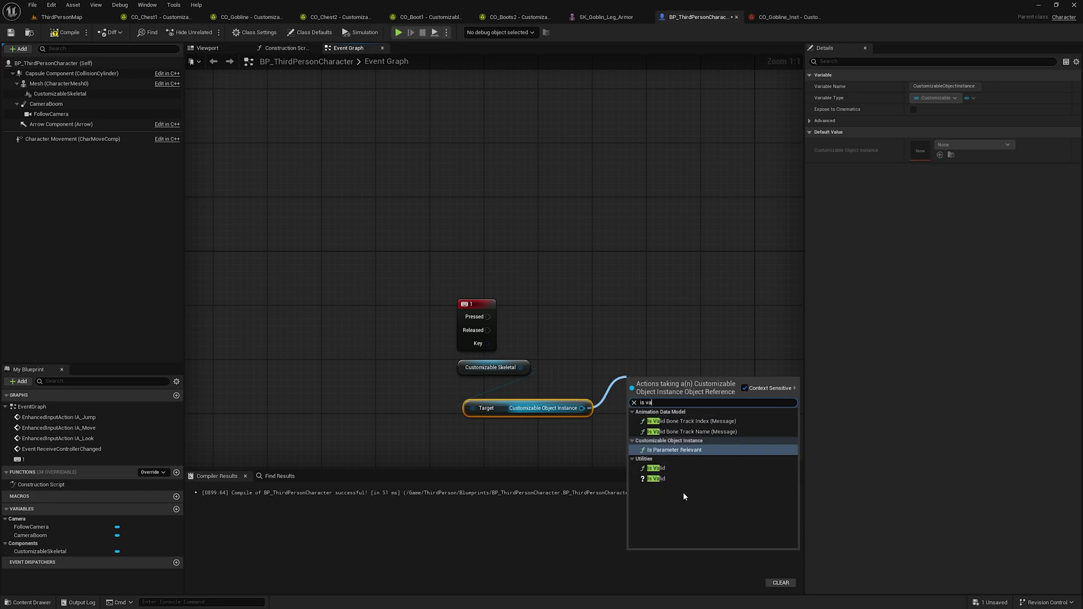
click(656, 479)
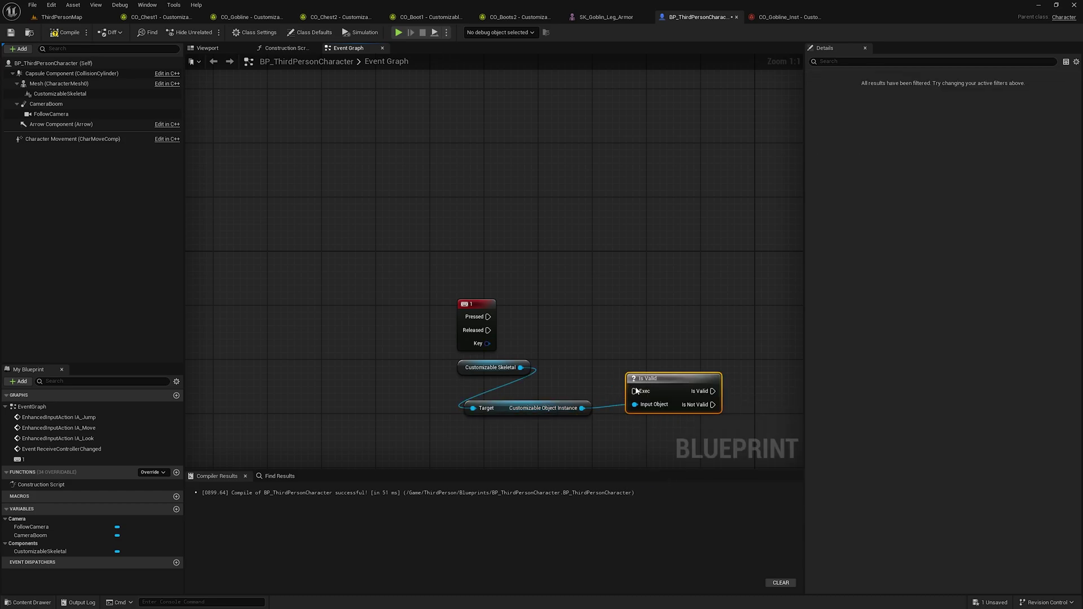
drag(656, 376, 663, 302)
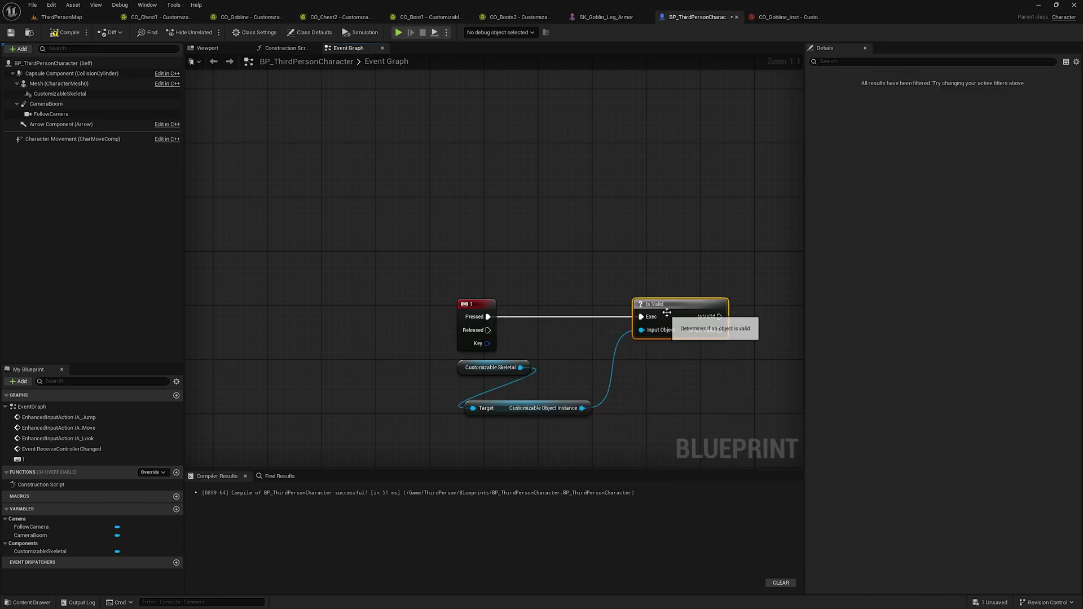
- Add a Set Int Parameter Selected Option node targeting the Customizable Object Instance, run from the Is Valid output, and tidy the reference nodes
drag(582, 408, 737, 401)
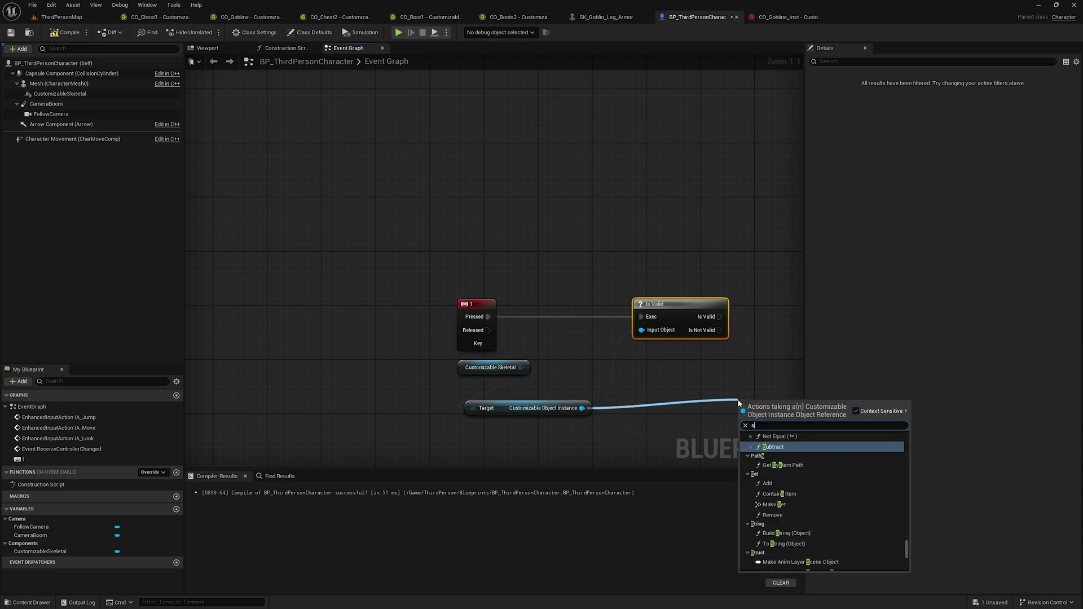
text(set int)
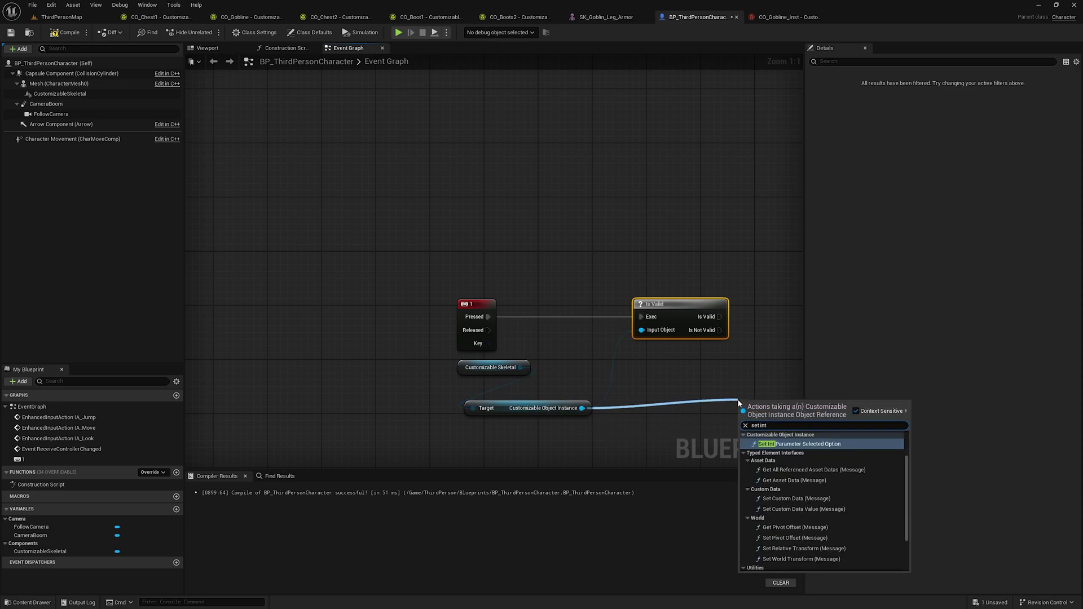
click(812, 445)
right_drag(726, 444, 500, 415)
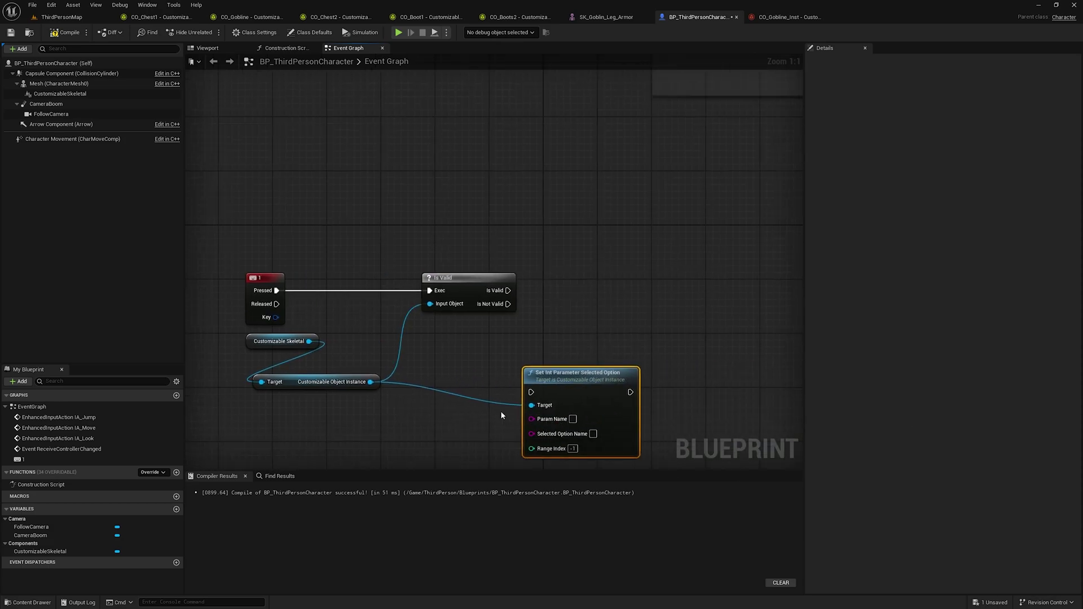
drag(531, 392, 647, 282)
click(399, 406)
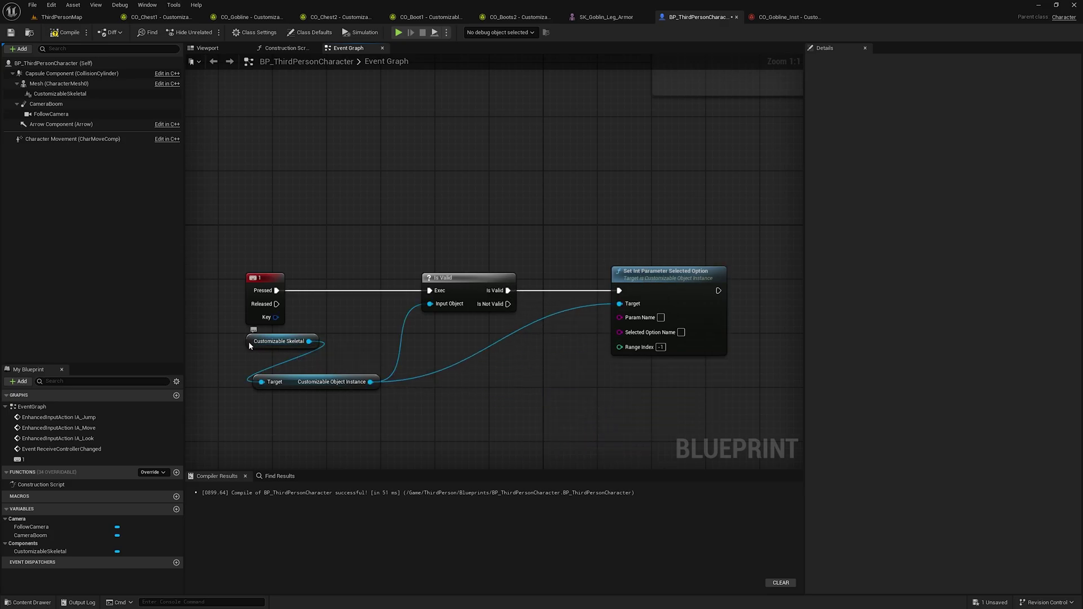
drag(249, 342, 193, 375)
- Check the ChestArmor group's name and its selectable armor options in CO_Gobline
right_drag(720, 385, 534, 381)
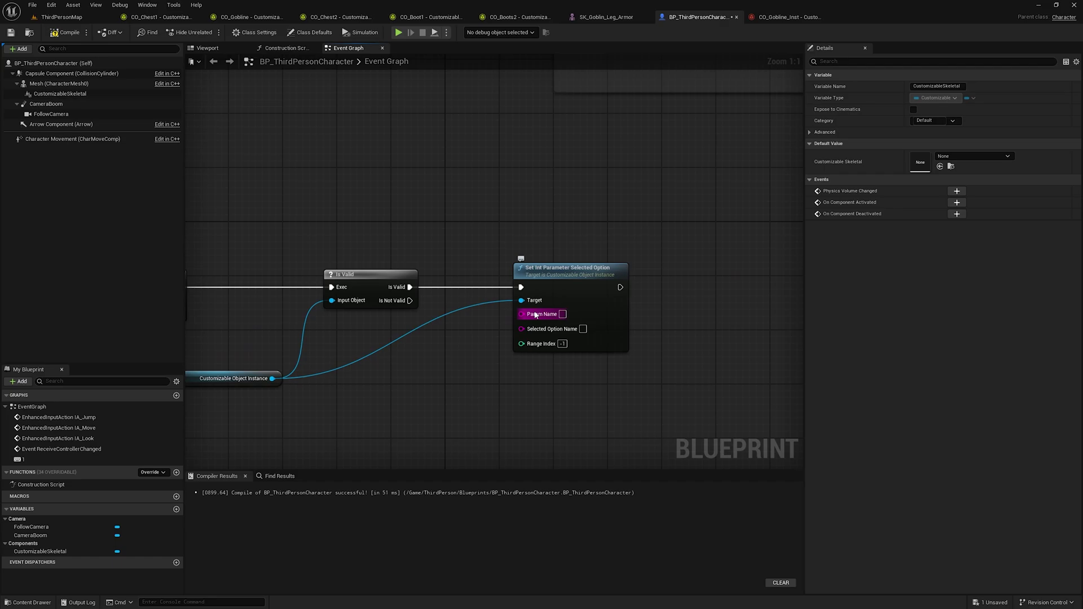
click(248, 16)
scroll(345, 285, up, 2)
click(361, 287)
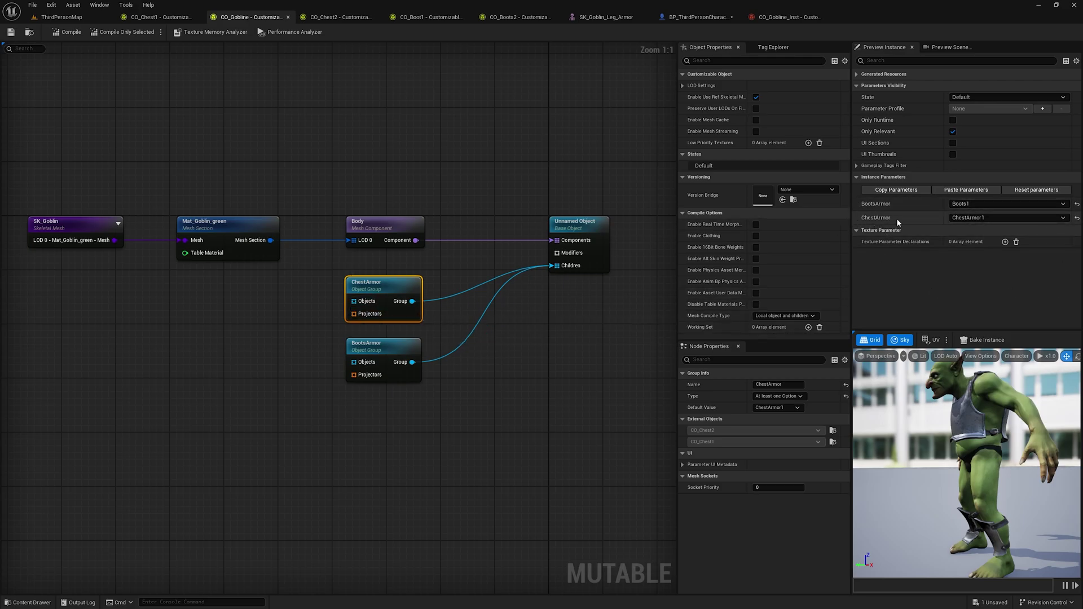
click(973, 219)
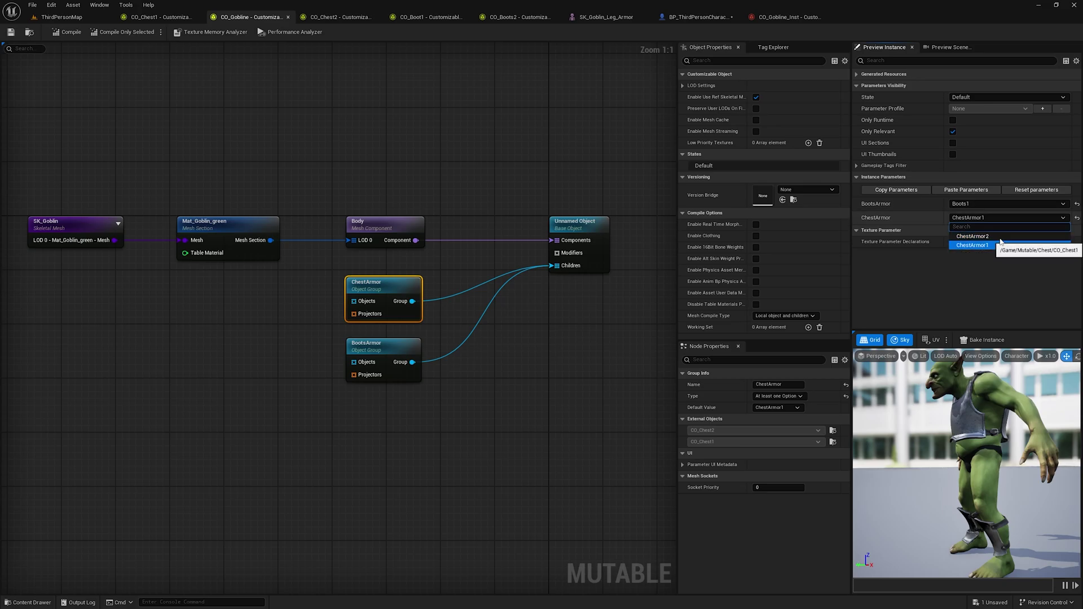
click(976, 245)
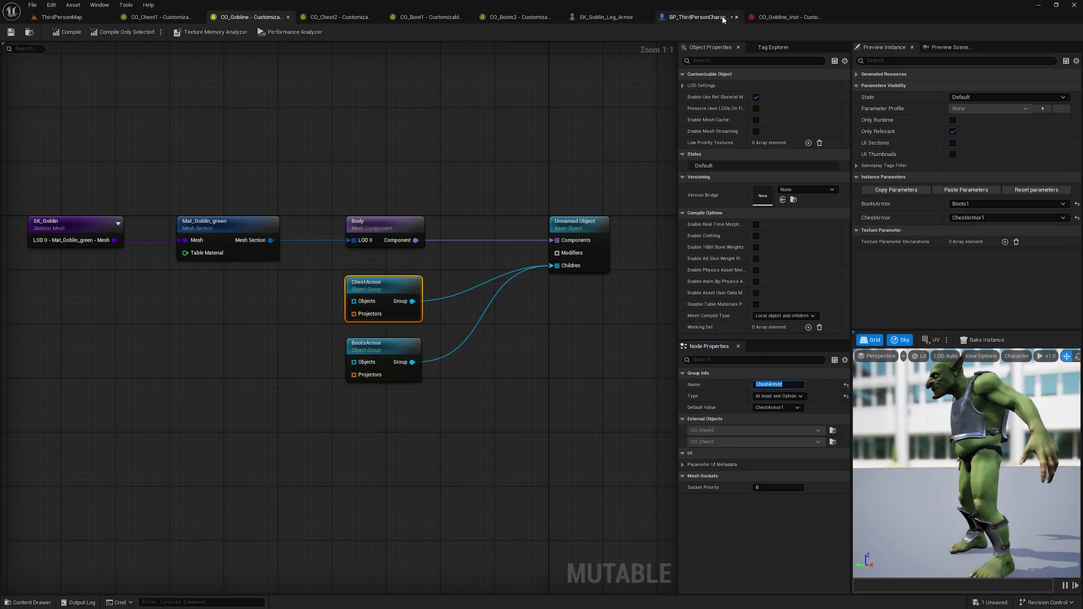
- Try to paste the ChestArmor group's name as Param Name on the Set Int Parameter Selected Option node
click(698, 17)
click(563, 315)
key(ctrl+v)
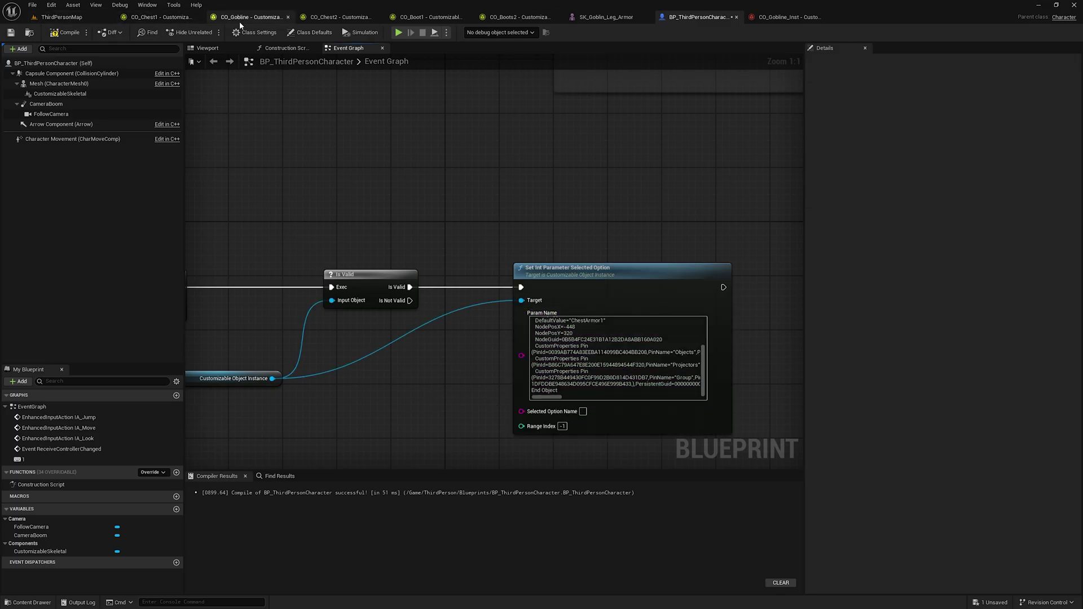
- Copy the ChestArmor group's name from CO_Gobline and replace the whole Param Name in BP_ThirdPersonCharacter with ChestArmor
click(255, 18)
click(359, 285)
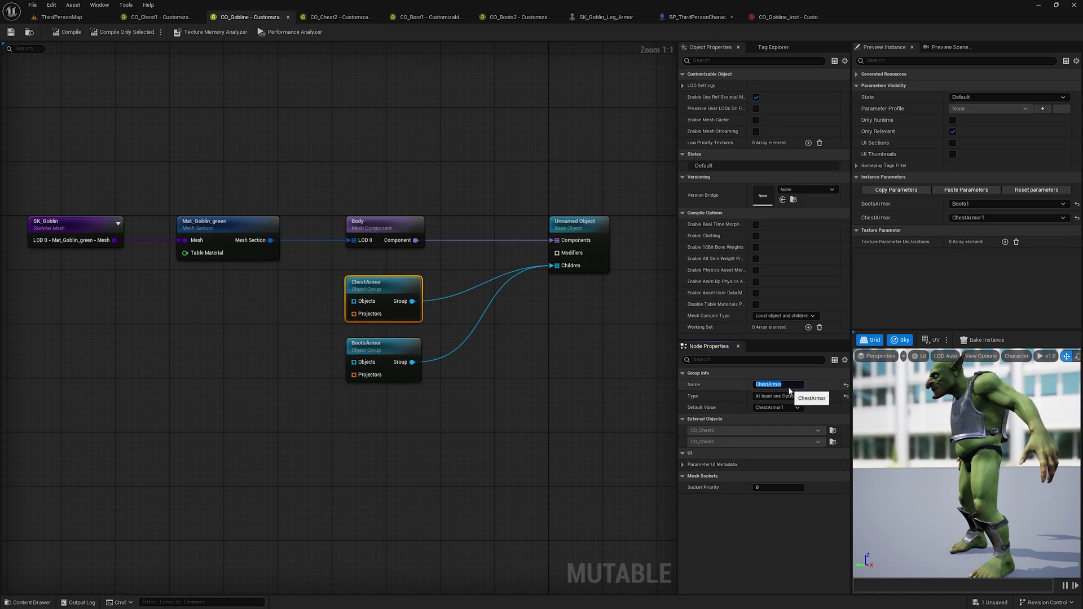
click(700, 17)
click(609, 359)
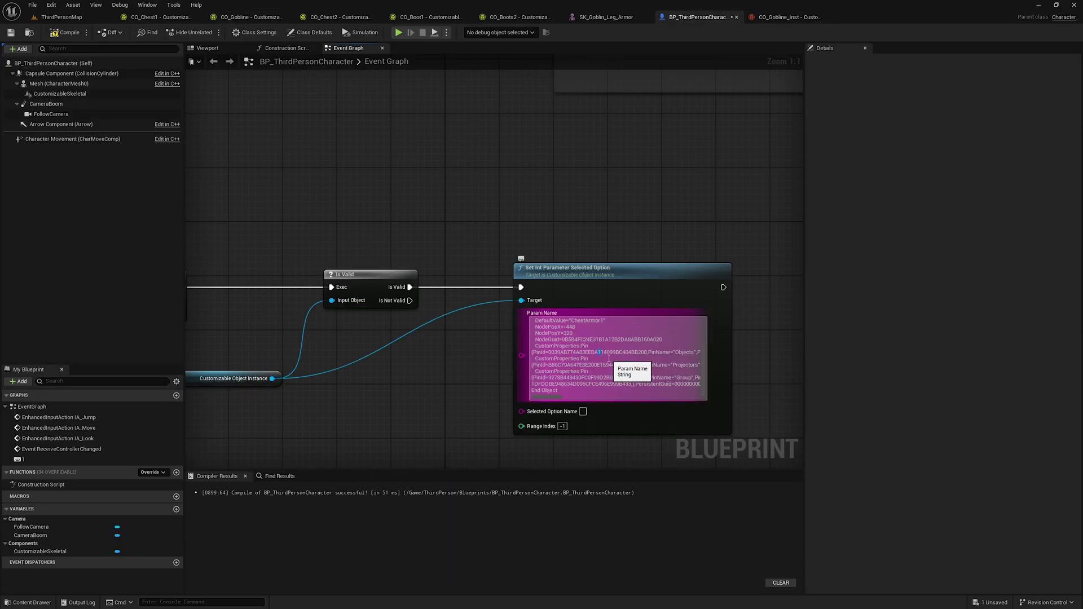
key(ctrl+a)
text(ChestArmor)
click(492, 381)
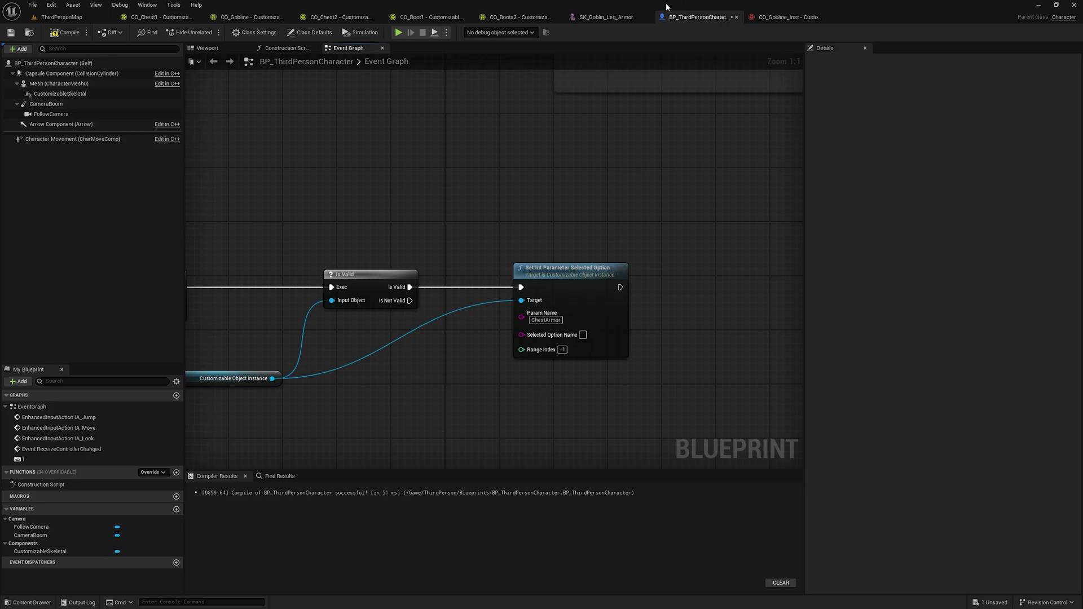
- Look up the chest option's object name in CO_Chest1 and set the node's Selected Option Name to ChestArmor2
click(157, 18)
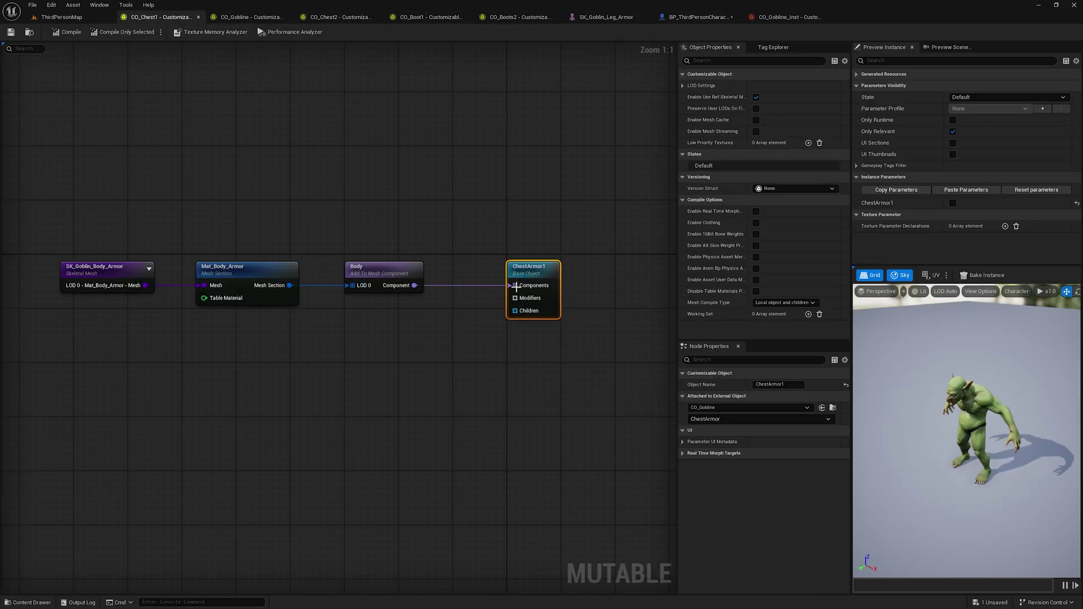
click(787, 386)
click(681, 18)
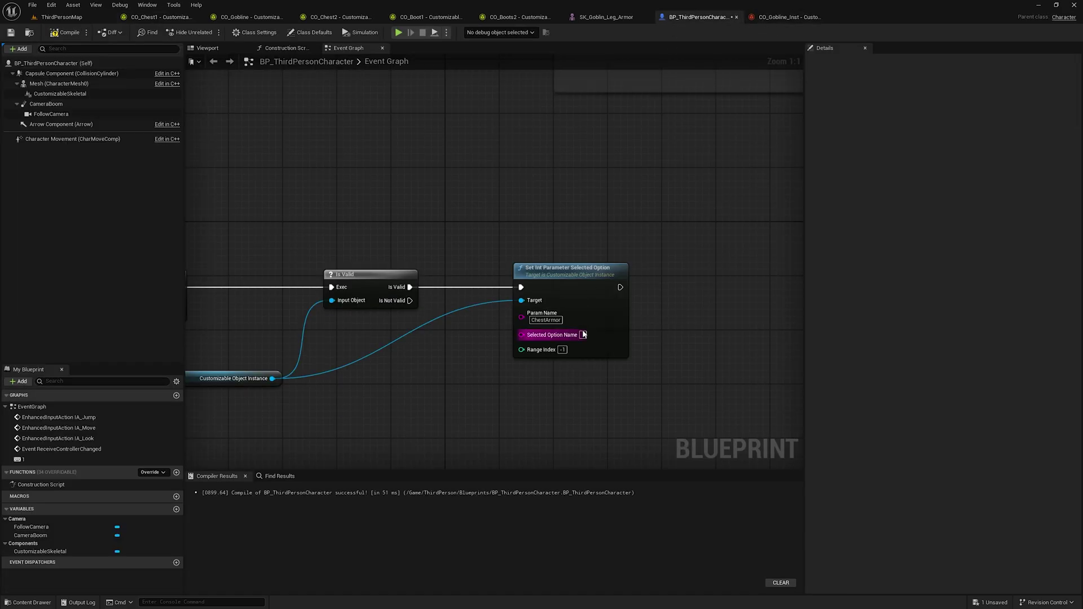
click(584, 335)
text(ChestArmorChestArmor)
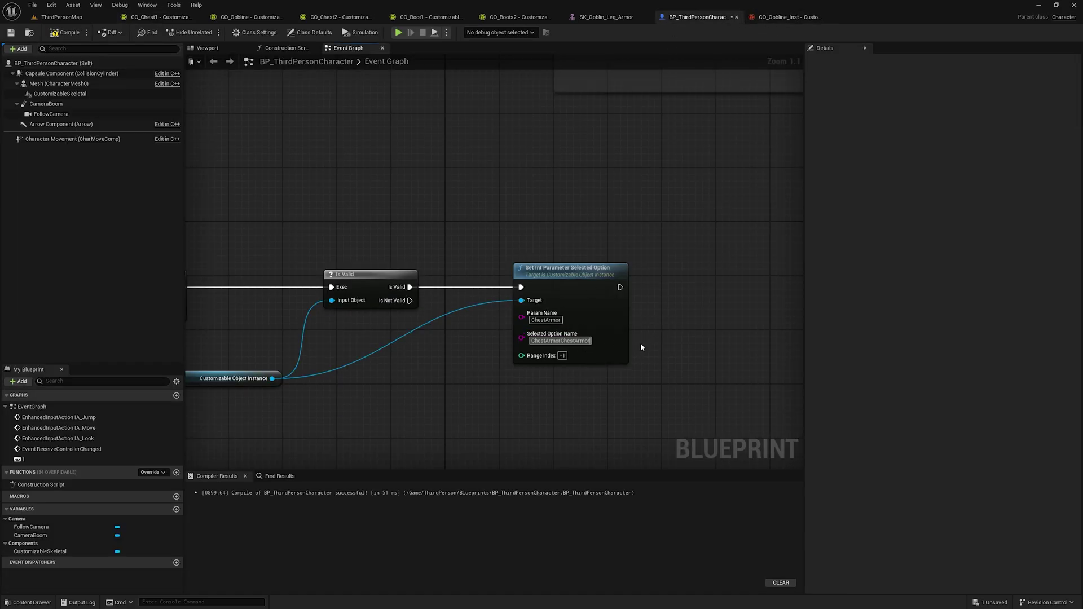
key(BackSpace)
key(BackSpace)
key(BackSpace)
key(BackSpace)
key(BackSpace)
key(BackSpace)
key(BackSpace)
key(BackSpace)
key(BackSpace)
key(BackSpace)
text(2)
key(Return)
- Save and compile BP_ThirdPersonCharacter
key(ctrl+s)
right_drag(348, 393, 537, 389)
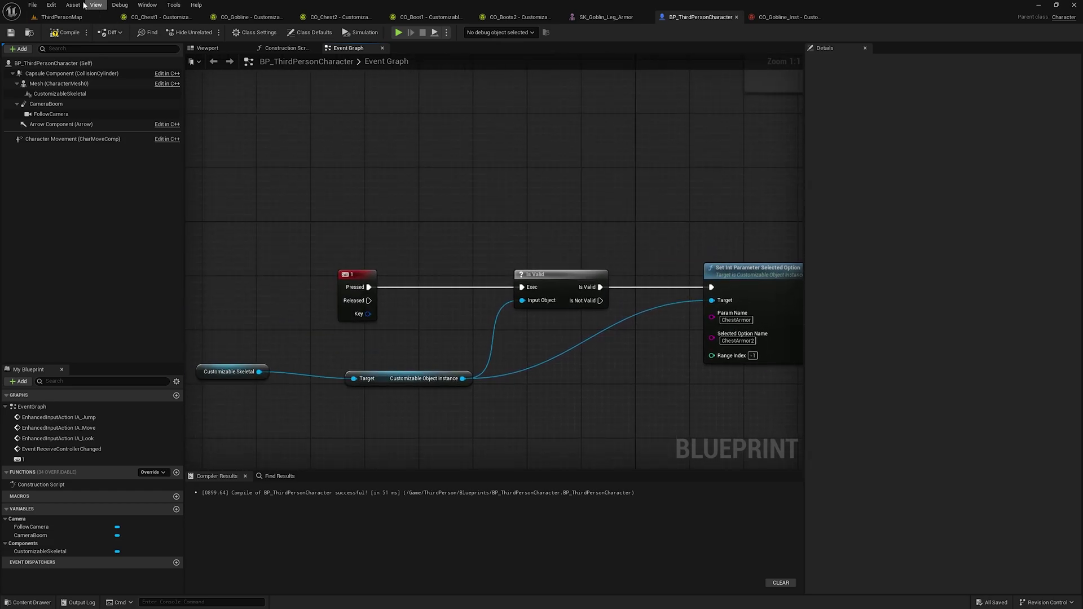
click(52, 36)
right_drag(473, 326, 365, 312)
drag(217, 238, 323, 317)
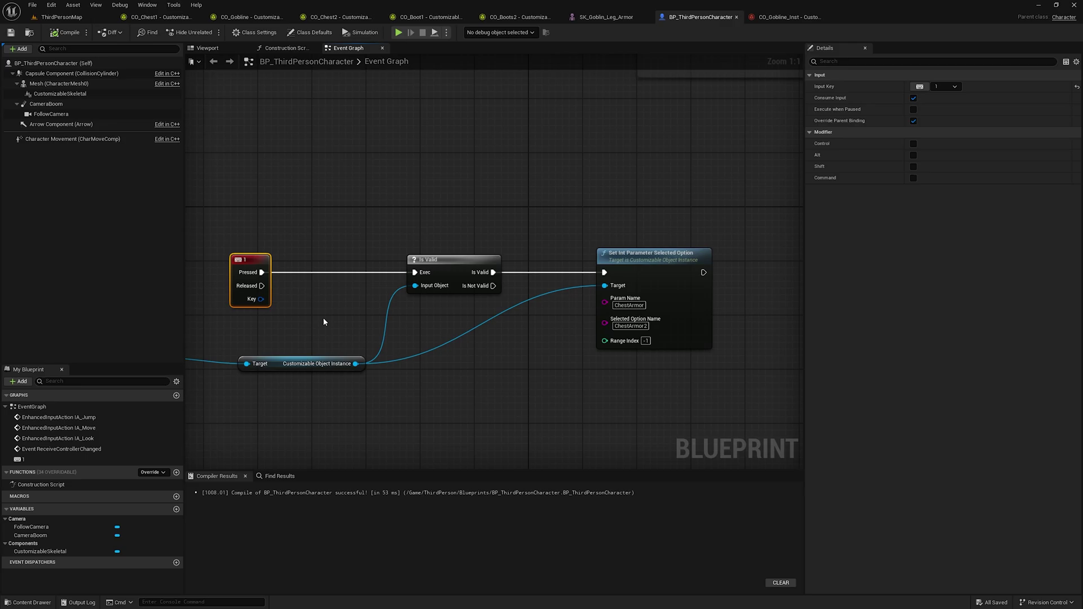
- Add an Update Skeletal Mesh Async node targeting the Customizable Object Instance and run it after Set Int Parameter Selected Option
right_drag(632, 306, 531, 313)
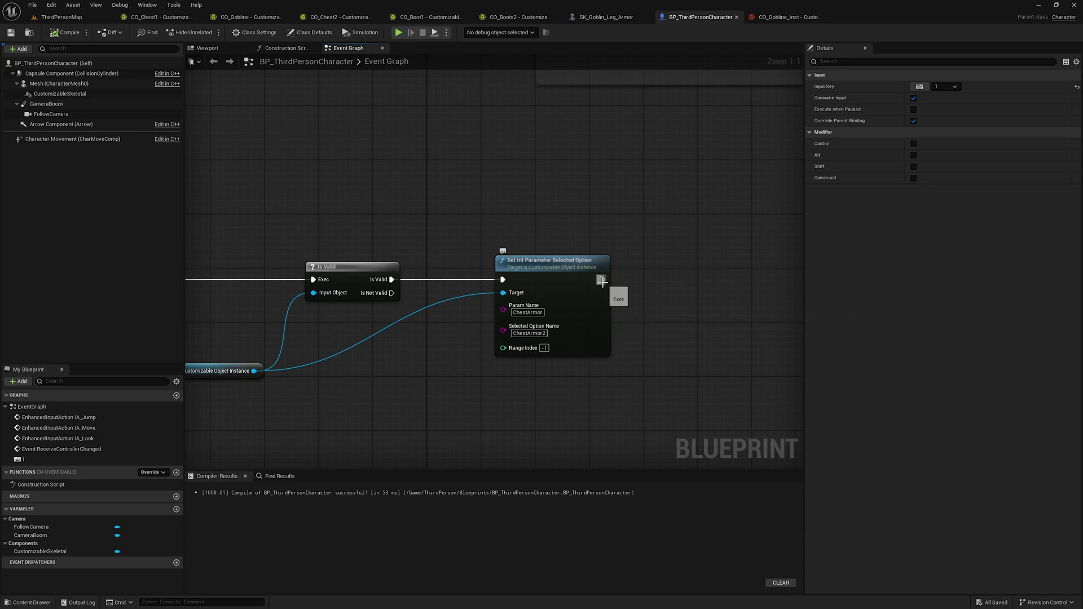
drag(602, 279, 632, 281)
right_drag(485, 401, 552, 392)
drag(321, 362, 697, 388)
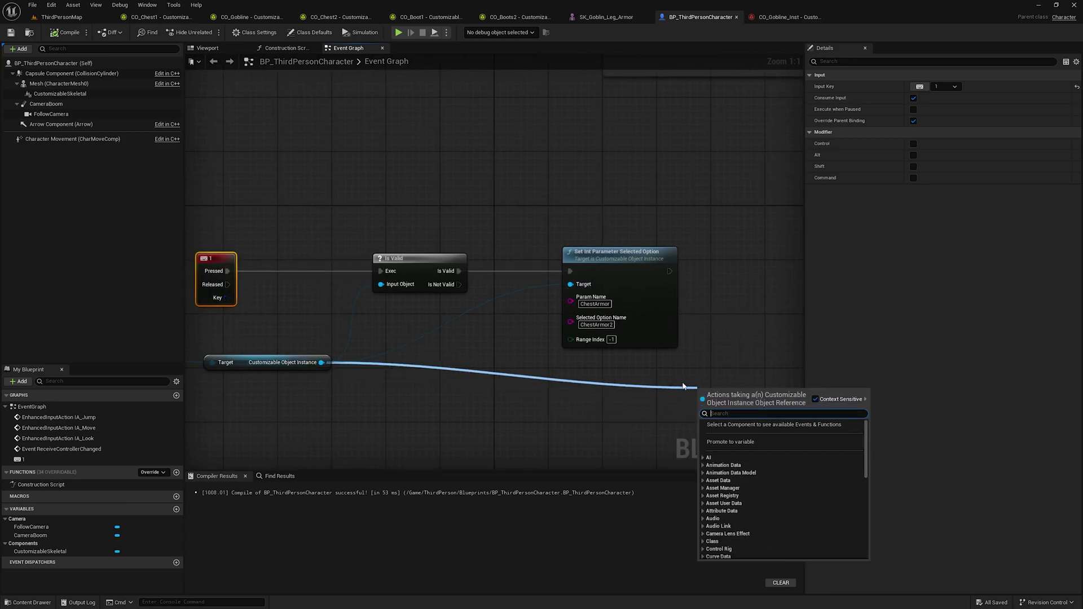
text(update)
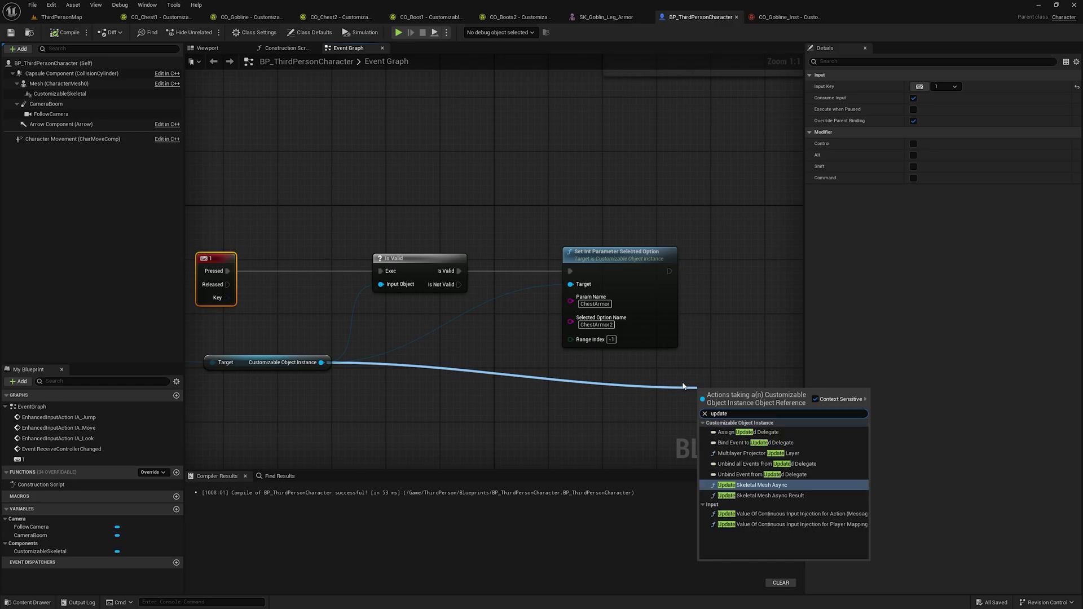
click(780, 485)
drag(734, 404, 669, 271)
drag(749, 271, 750, 264)
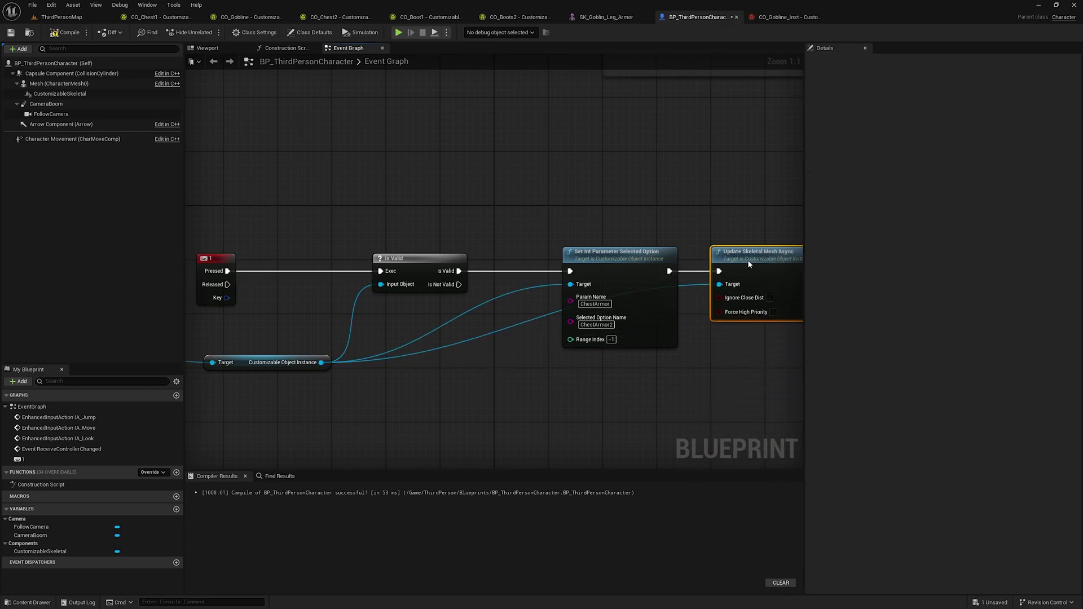
- Reroute the Update Skeletal Mesh Async target wire below Set Int Parameter Selected Option and save BP_ThirdPersonCharacter
double_click(550, 310)
drag(549, 312, 666, 361)
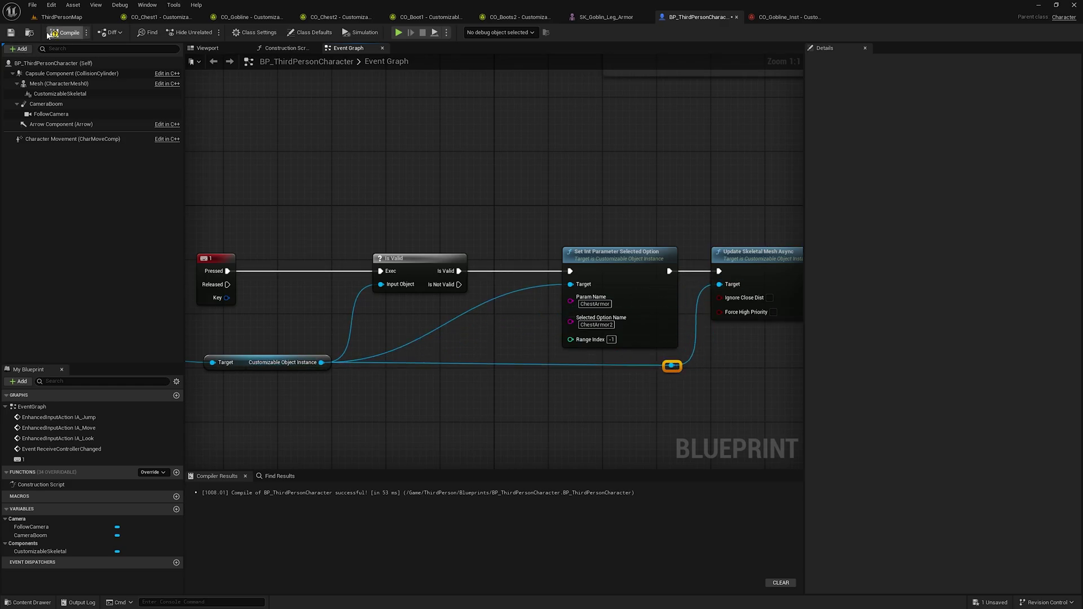
click(10, 33)
- Play ThirdPersonMap and test the chest armor swap on the goblin character
click(43, 20)
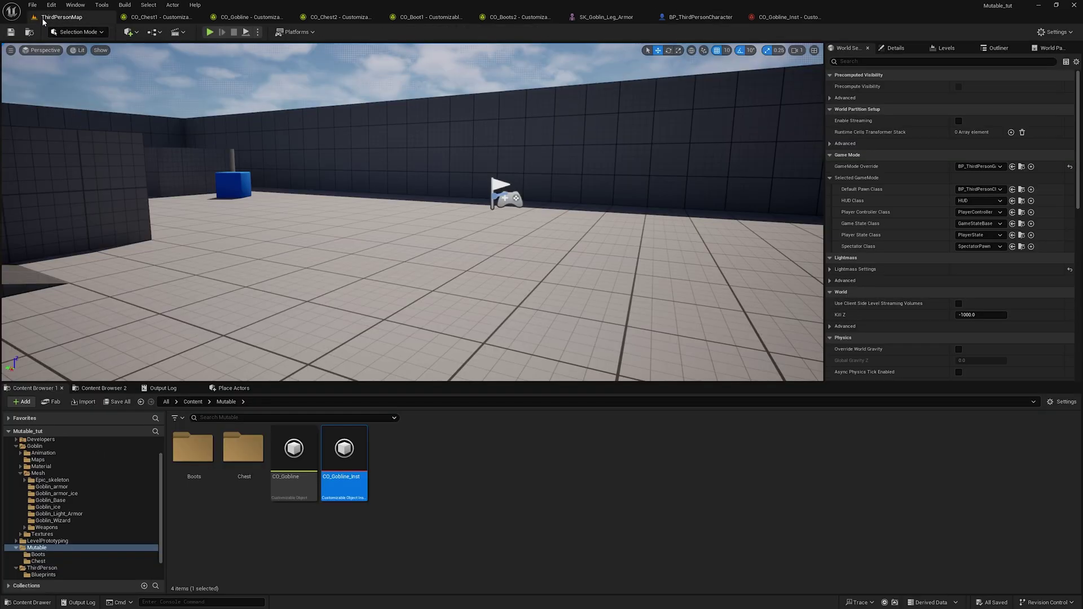
click(356, 116)
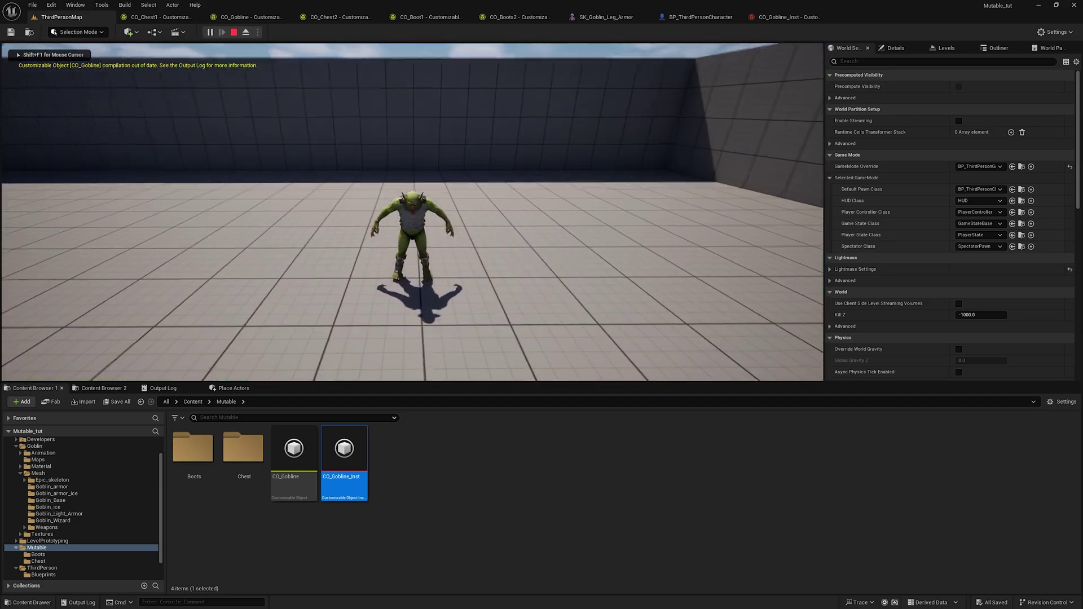
key(w)
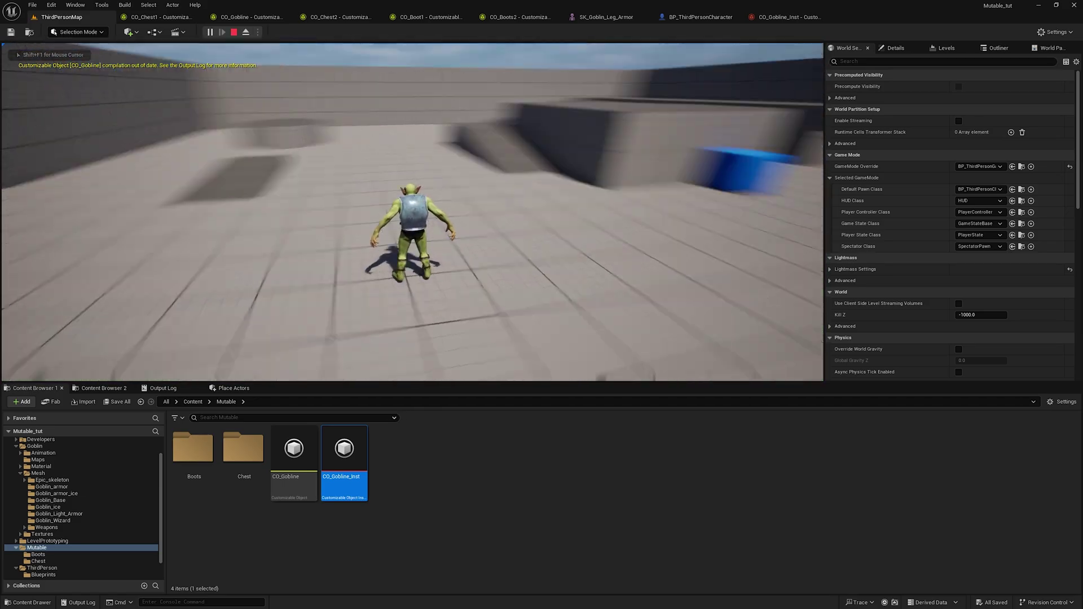
key(w)
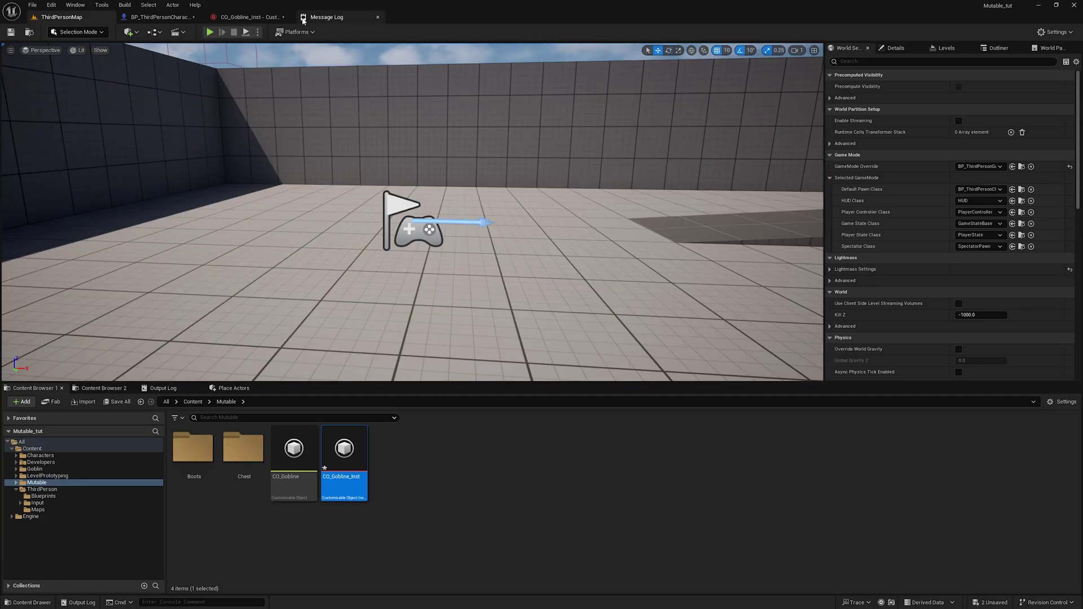
- Run the level again, move the goblin around to inspect its chest armor from several sides, and end the play session
click(209, 31)
click(400, 154)
key(w)
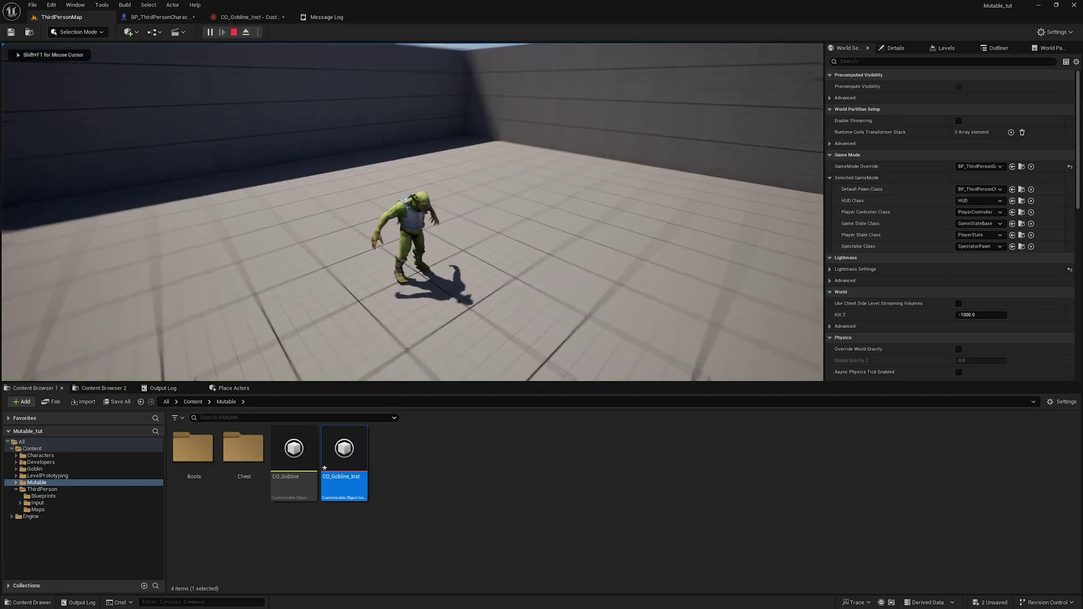
key(w)
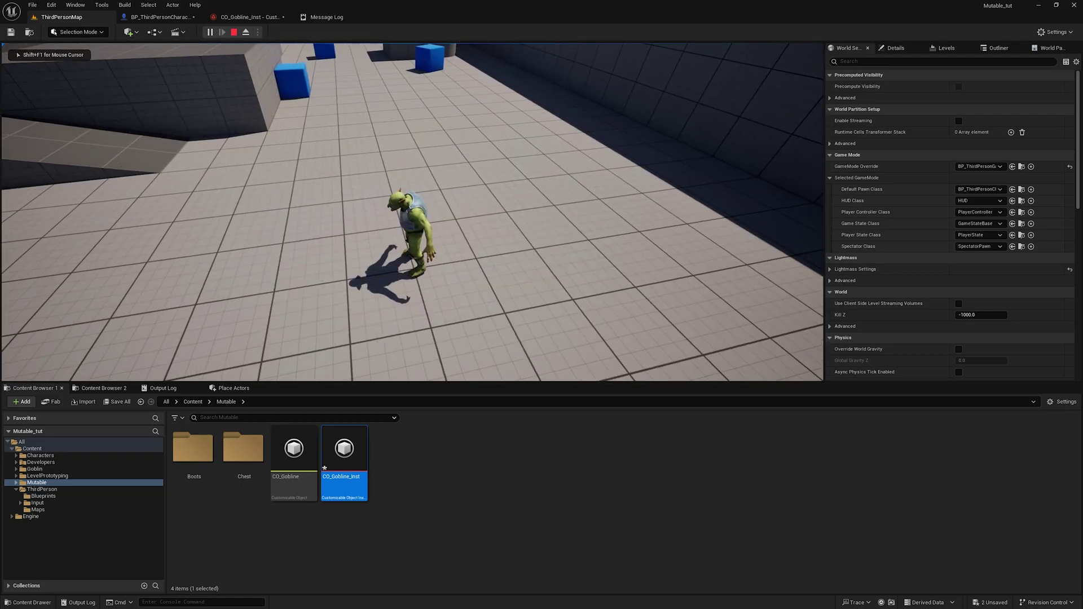
key(w)
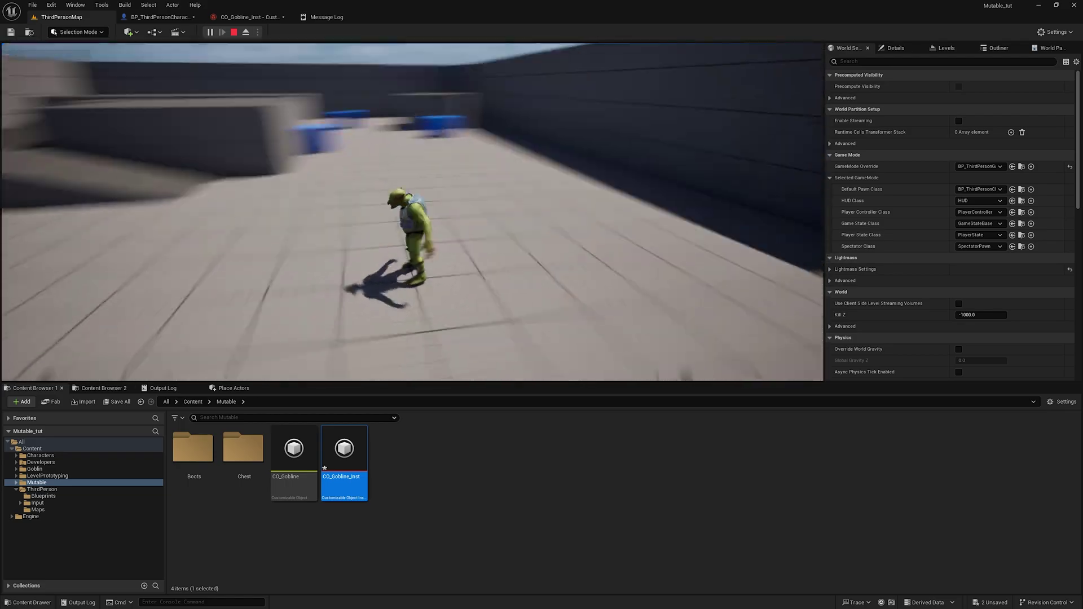
key(w)
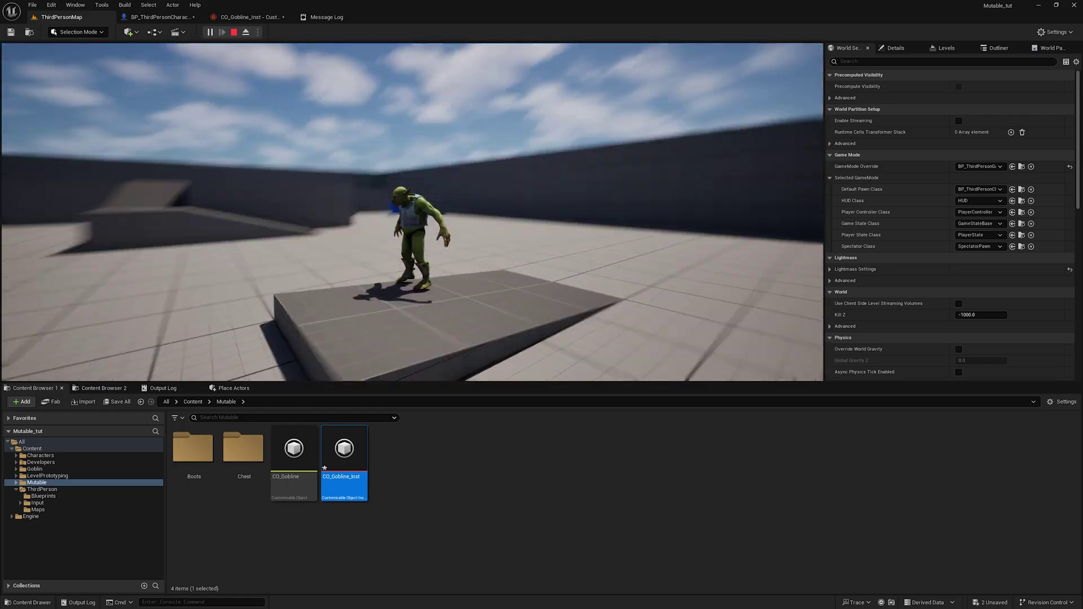
key(s)
key(a)
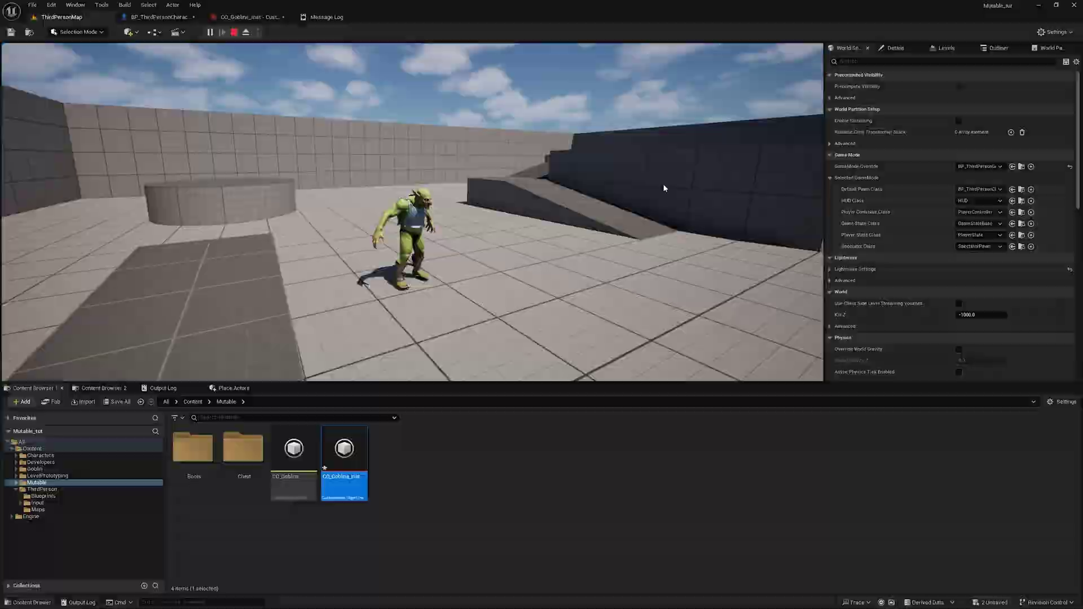
key(Escape)
- Copy the Customizable Skeletal and Customizable Object Instance nodes of the key 1 event in BP_ThirdPersonCharacter
click(169, 17)
scroll(395, 299, down, 8)
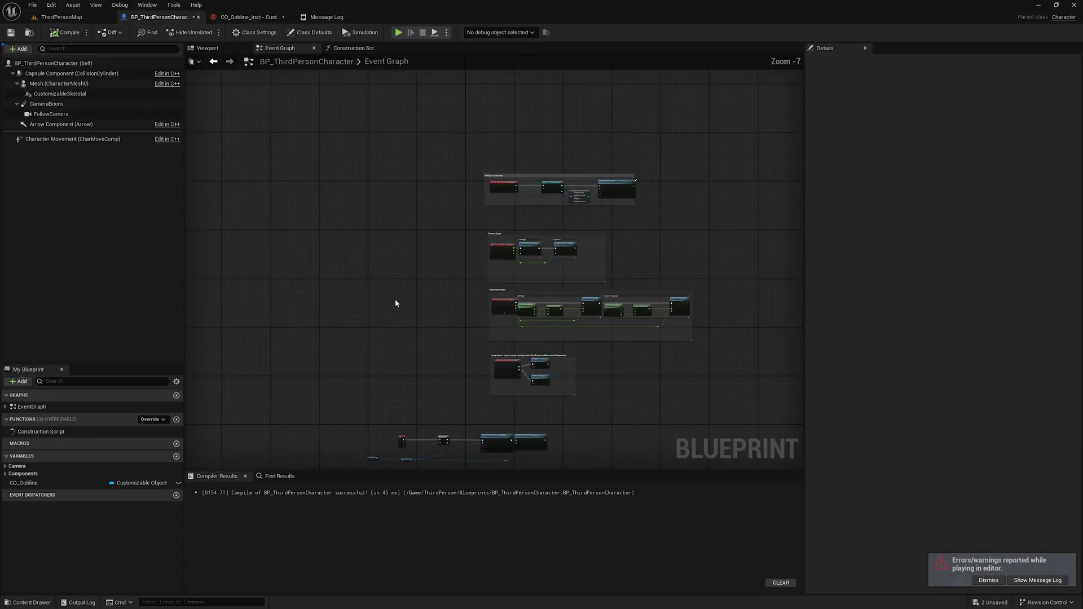
right_drag(437, 441, 480, 281)
scroll(428, 303, up, 8)
drag(358, 331, 648, 255)
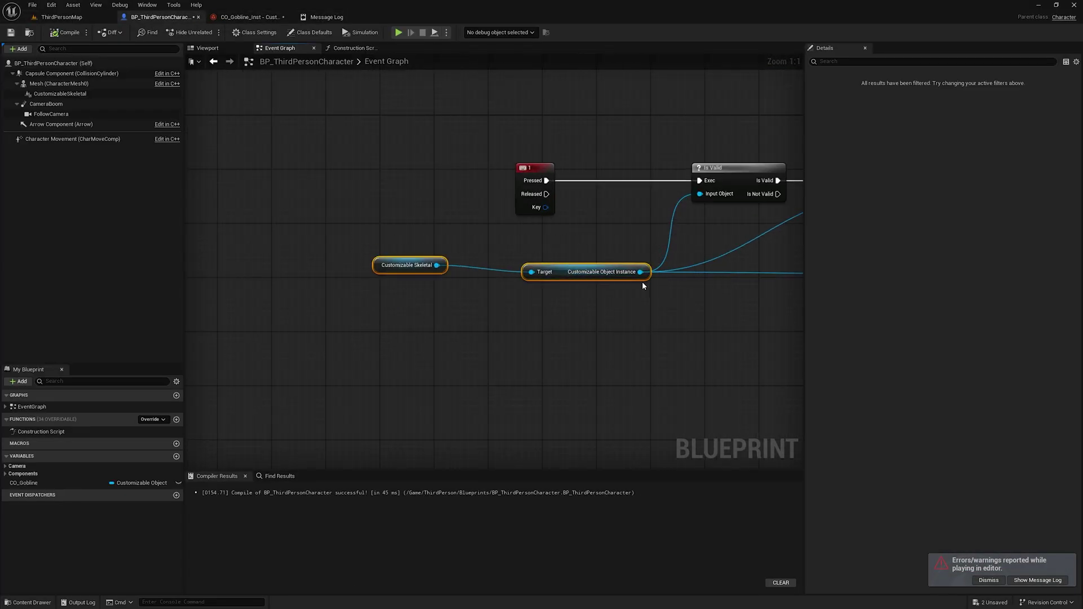
scroll(643, 286, down, 8)
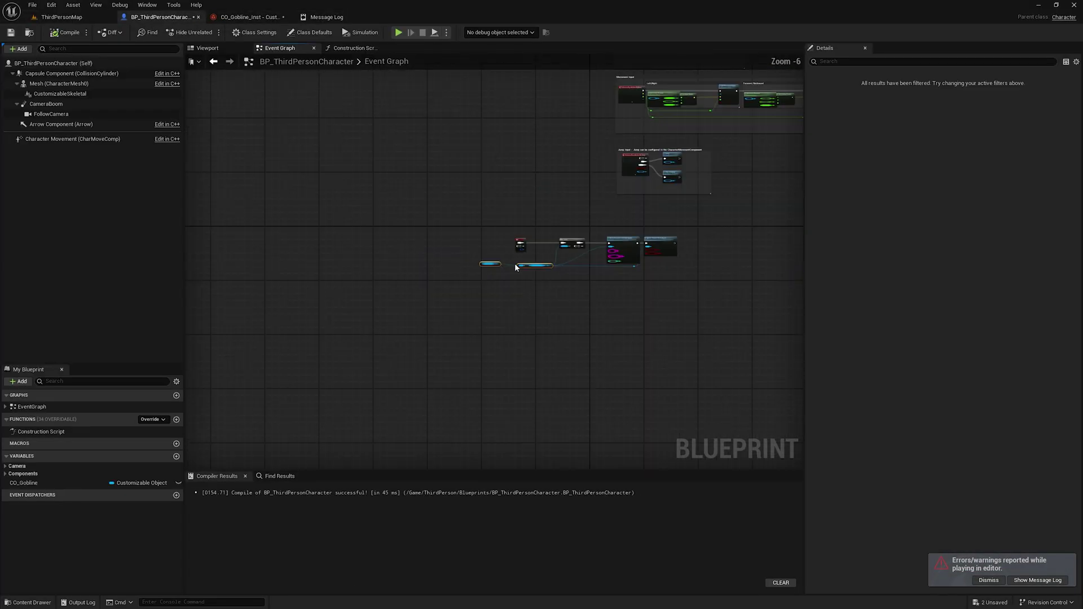
- Add an Event BeginPlay node in an empty graph area and paste the copied Customizable Skeletal and Customizable Object Instance nodes below it
right_click(387, 341)
text(begin)
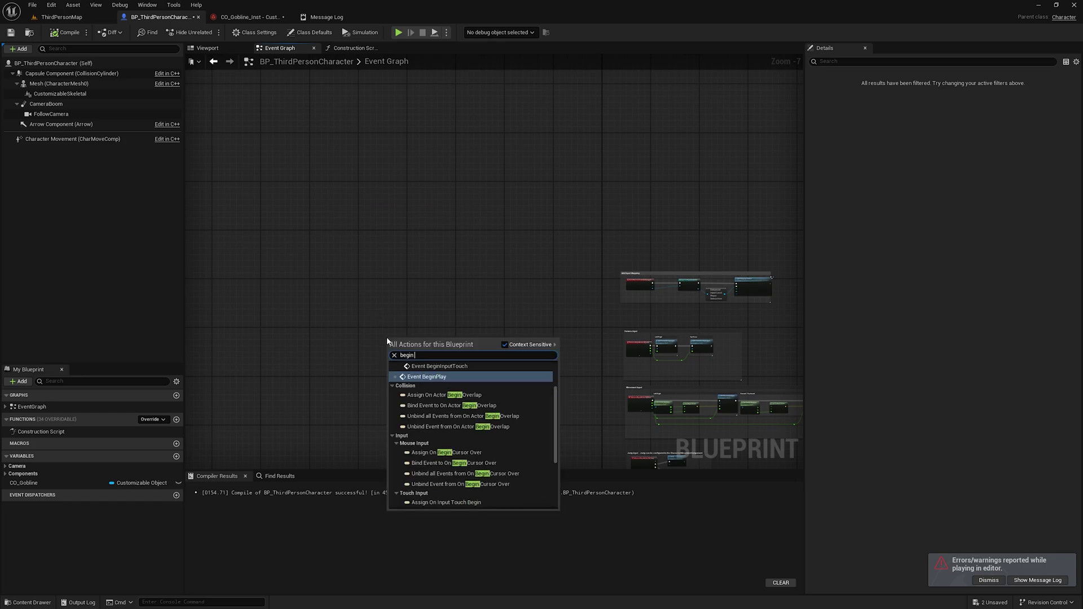
text(play)
click(428, 373)
scroll(434, 389, up, 8)
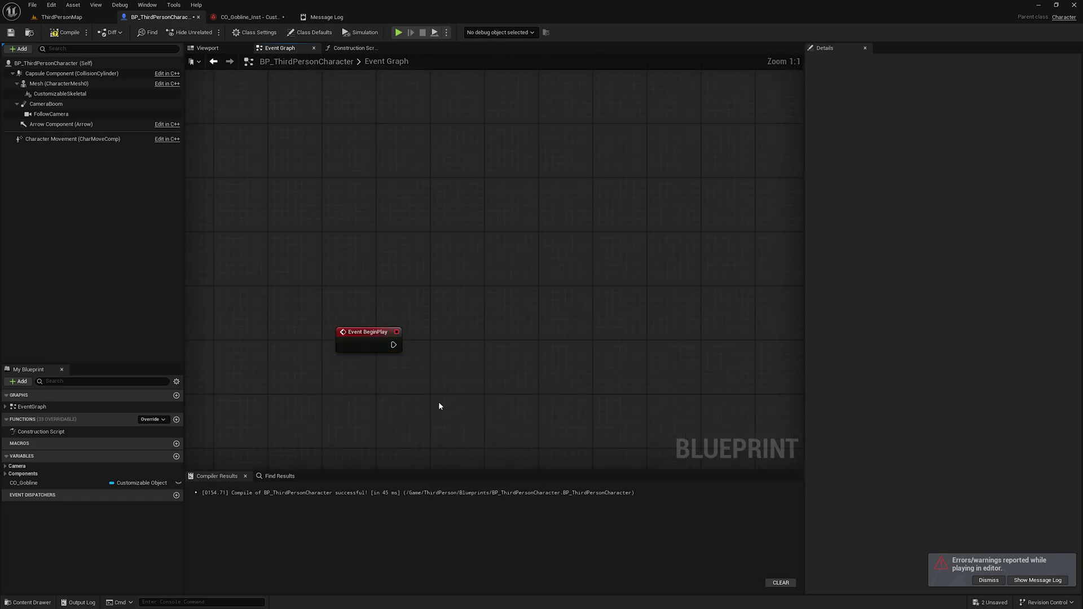
key(ctrl+v)
drag(540, 412, 344, 418)
- Review the key 1 event's Set Int Parameter Selected Option and Update Skeletal Mesh Async nodes as a reference for BeginPlay
drag(434, 416, 516, 363)
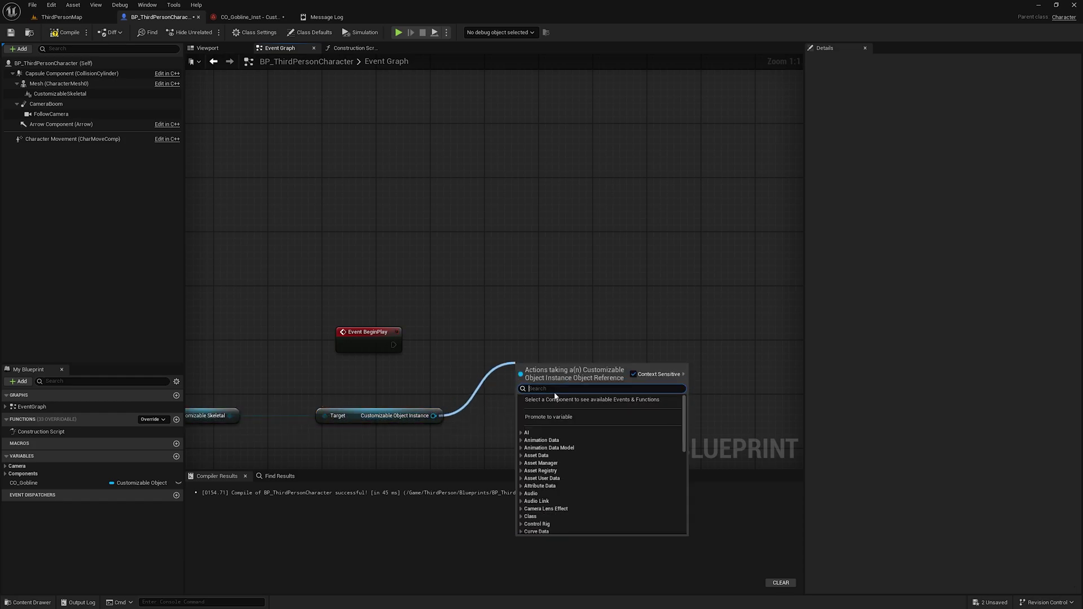
right_drag(626, 332, 462, 150)
scroll(462, 150, down, 5)
scroll(787, 434, up, 2)
right_drag(787, 433, 435, 353)
scroll(438, 347, up, 2)
right_drag(336, 409, 431, 245)
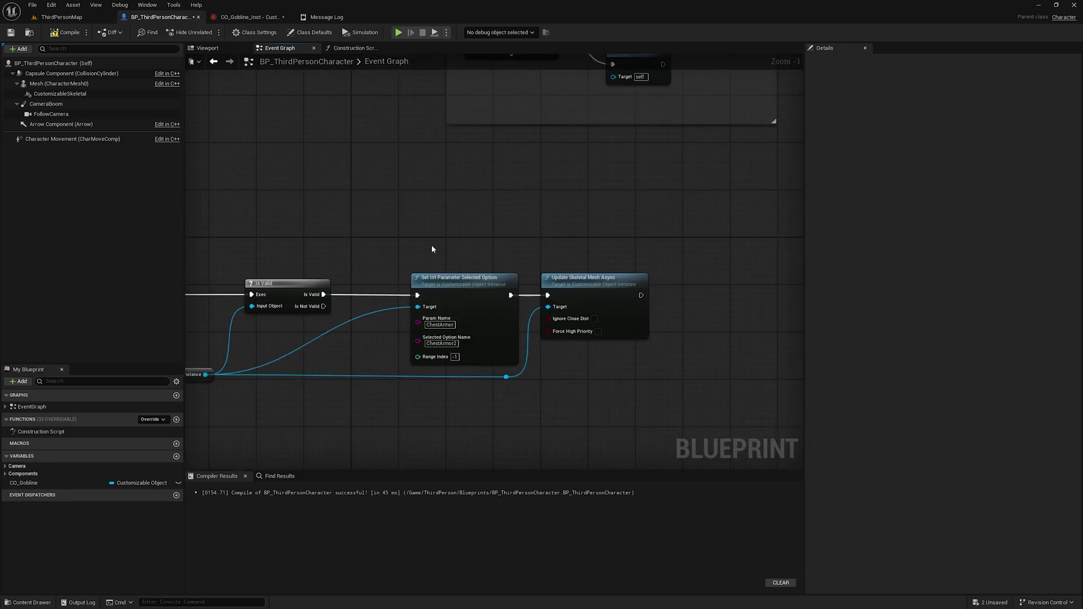
right_drag(362, 421, 459, 358)
right_drag(225, 394, 383, 390)
drag(251, 356, 468, 308)
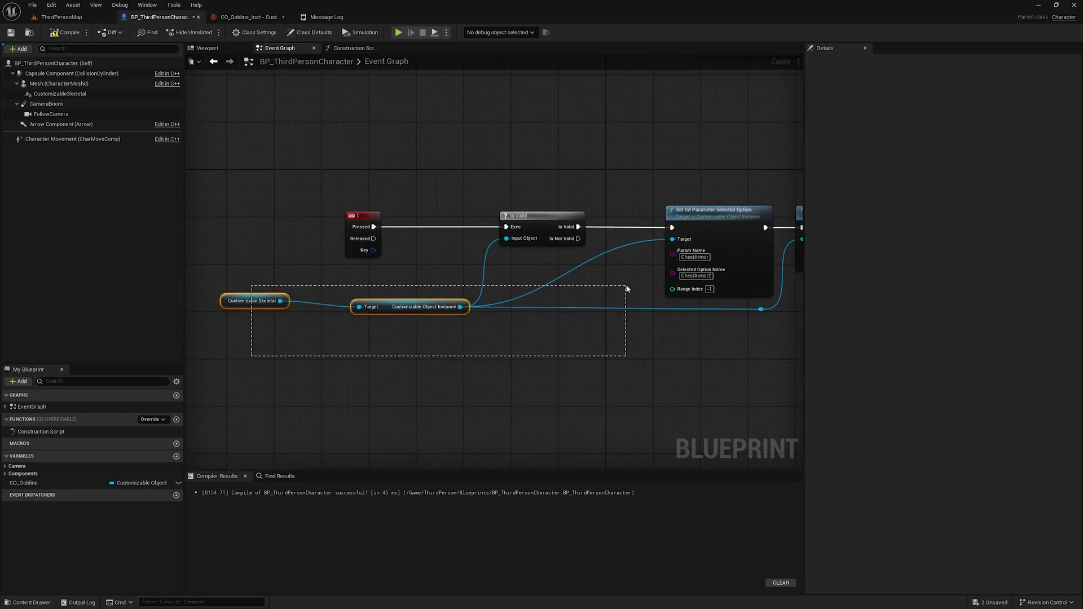
drag(626, 289, 629, 291)
scroll(524, 277, down, 7)
right_drag(489, 245, 619, 351)
scroll(472, 292, up, 8)
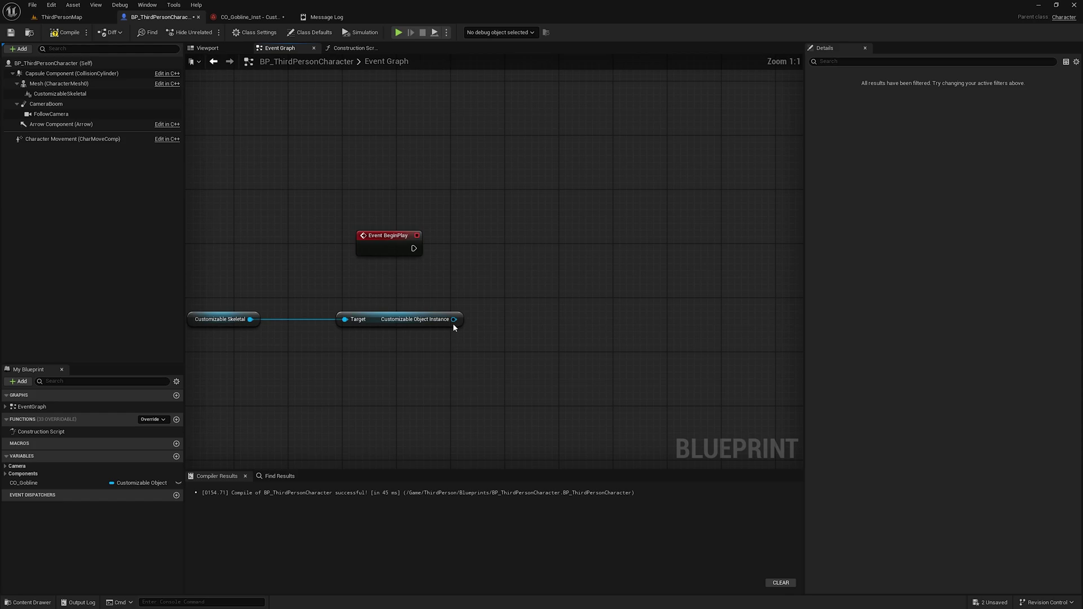
- Add a Set Default Value node targeting the pasted Customizable Object Instance
drag(454, 320, 554, 257)
text(set)
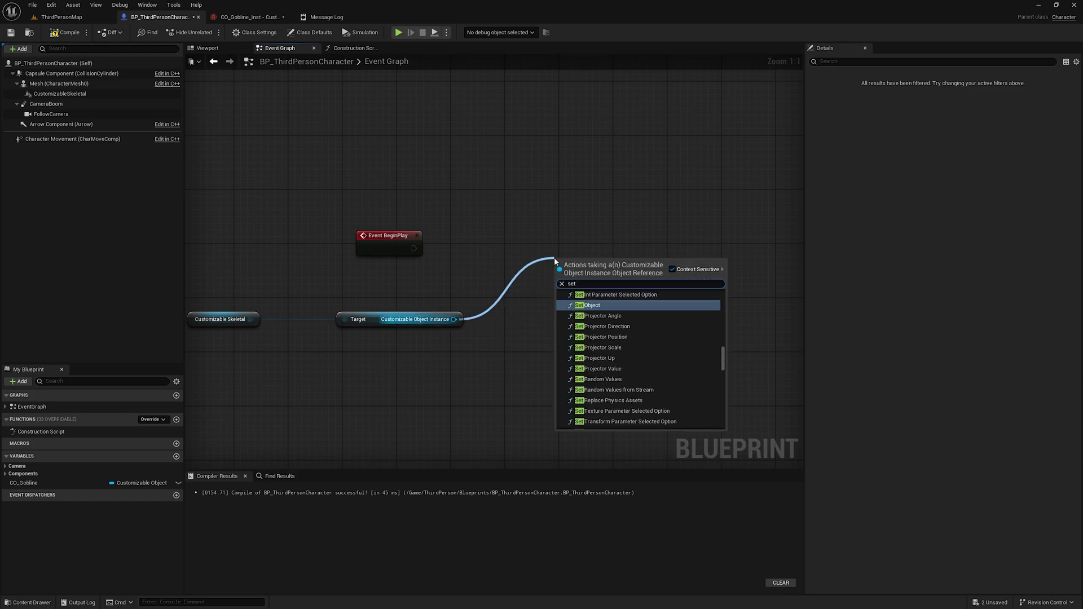
text( def)
click(619, 306)
- Set the Set Default Value node's Param Name to ChestArmor, matching the key 1 event, and run it from Event BeginPlay
right_drag(640, 383, 480, 221)
scroll(480, 222, down, 6)
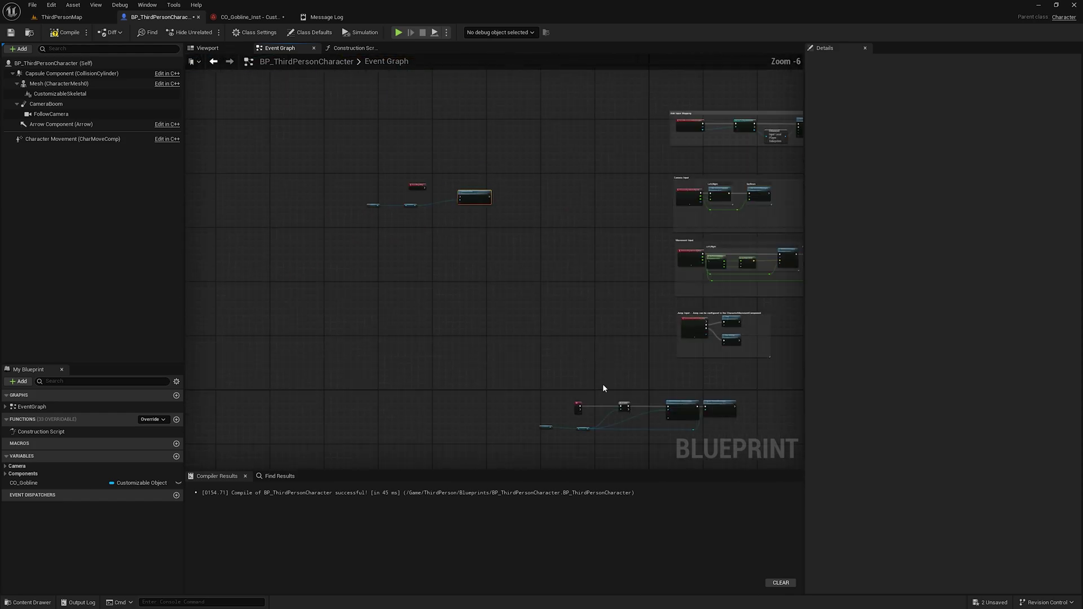
scroll(603, 388, up, 6)
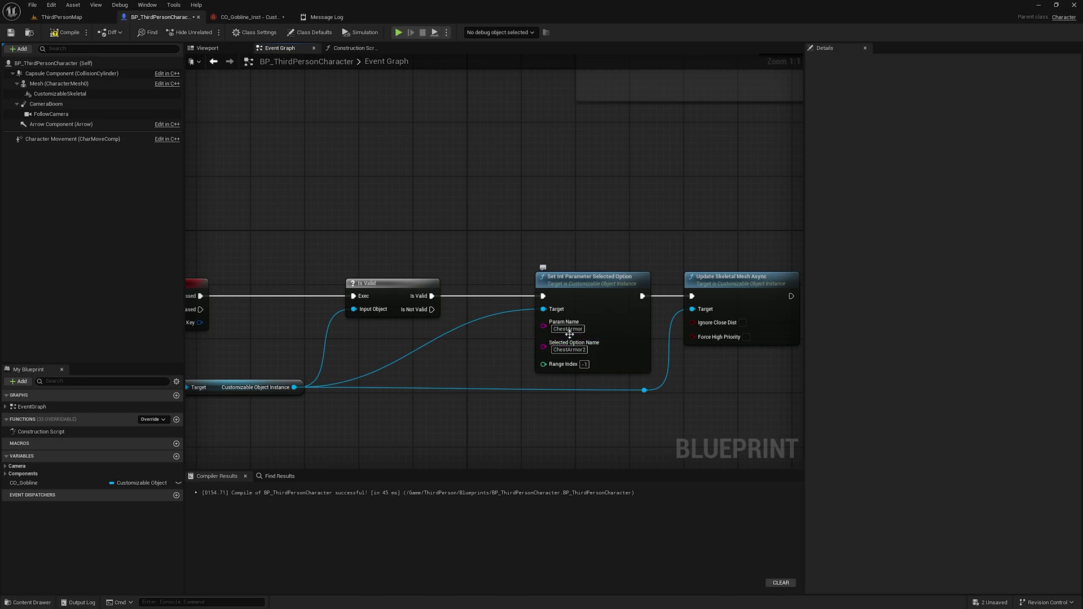
scroll(482, 268, down, 5)
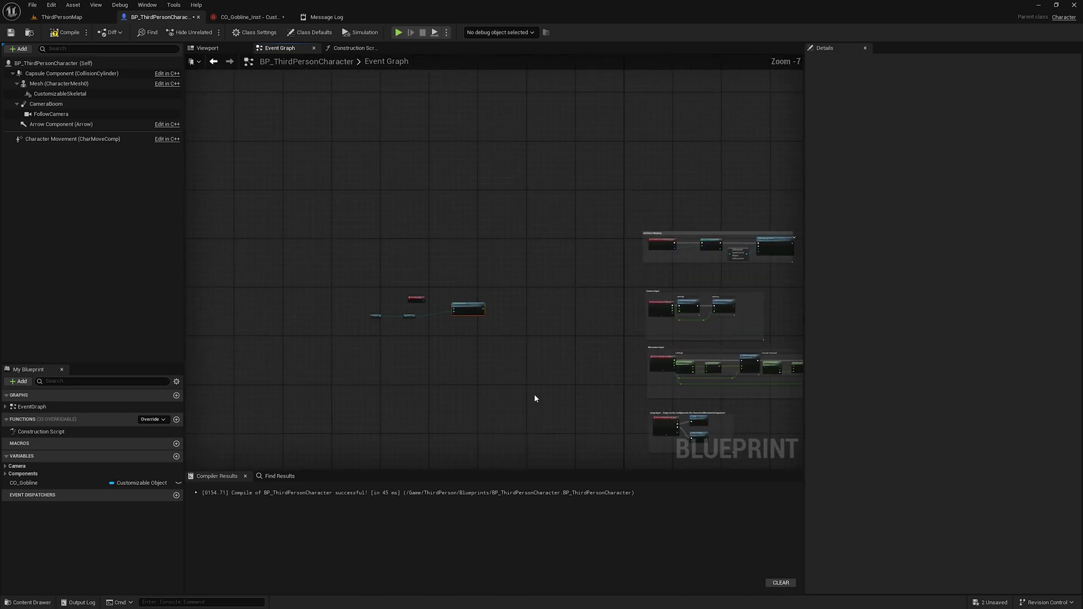
scroll(408, 231, up, 5)
click(375, 169)
text(ChestArmor)
right_drag(380, 246, 584, 410)
drag(536, 304, 390, 270)
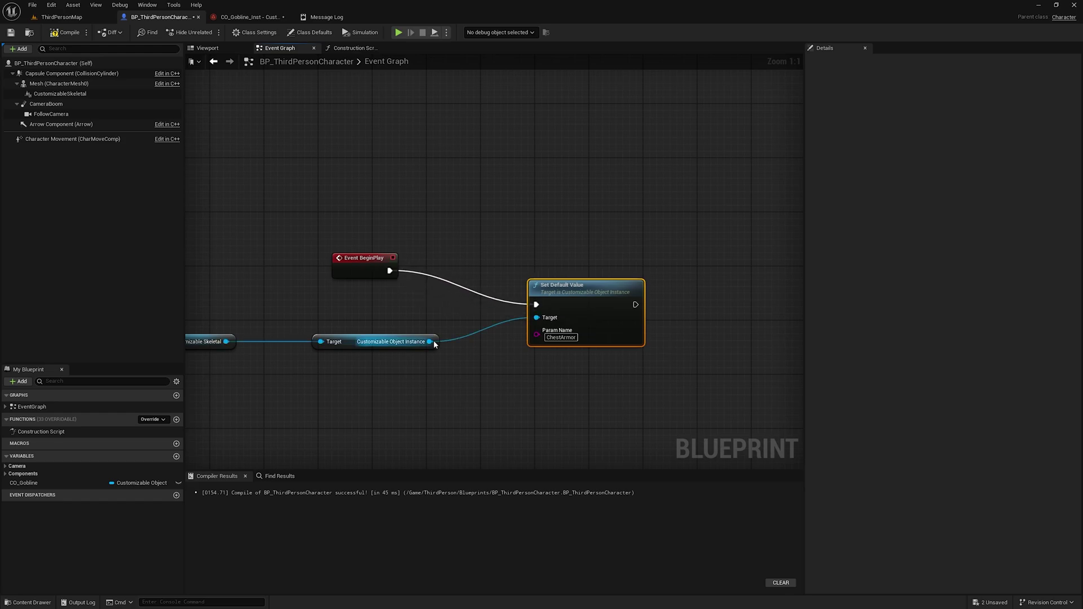
- Add an Update Skeletal Mesh Async node on the instance, run it after Set Default Value, and align Event BeginPlay with the chain
drag(430, 341, 607, 419)
text(update)
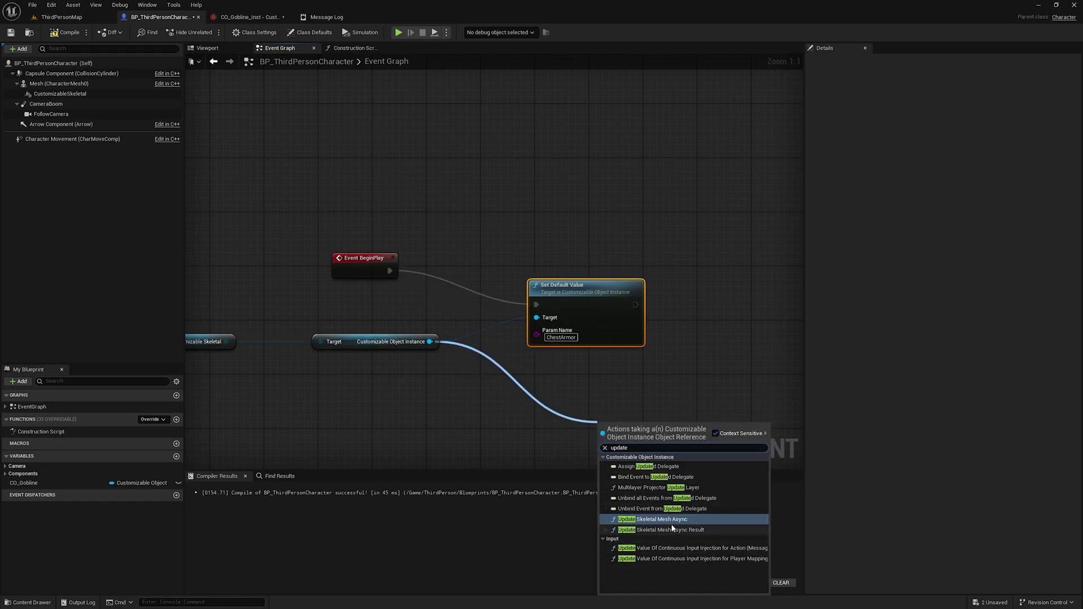
click(671, 519)
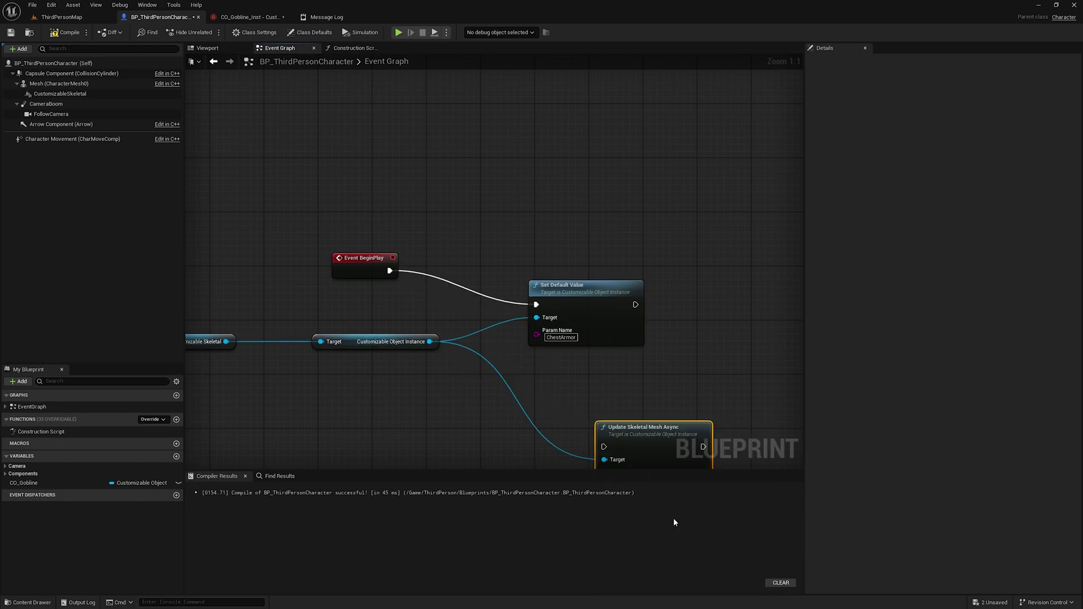
drag(646, 442, 636, 304)
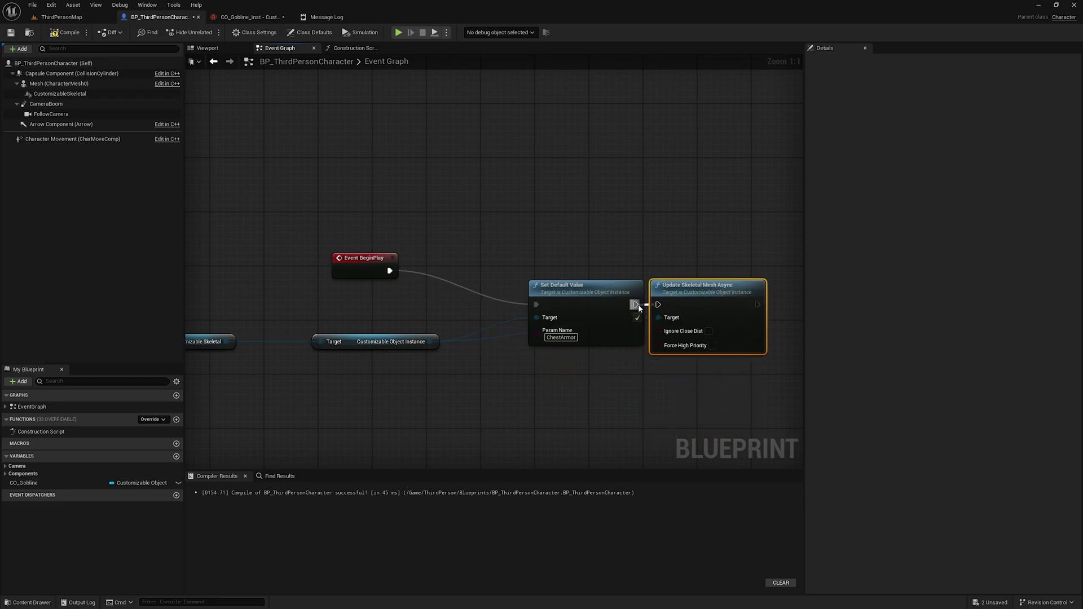
drag(364, 276, 370, 303)
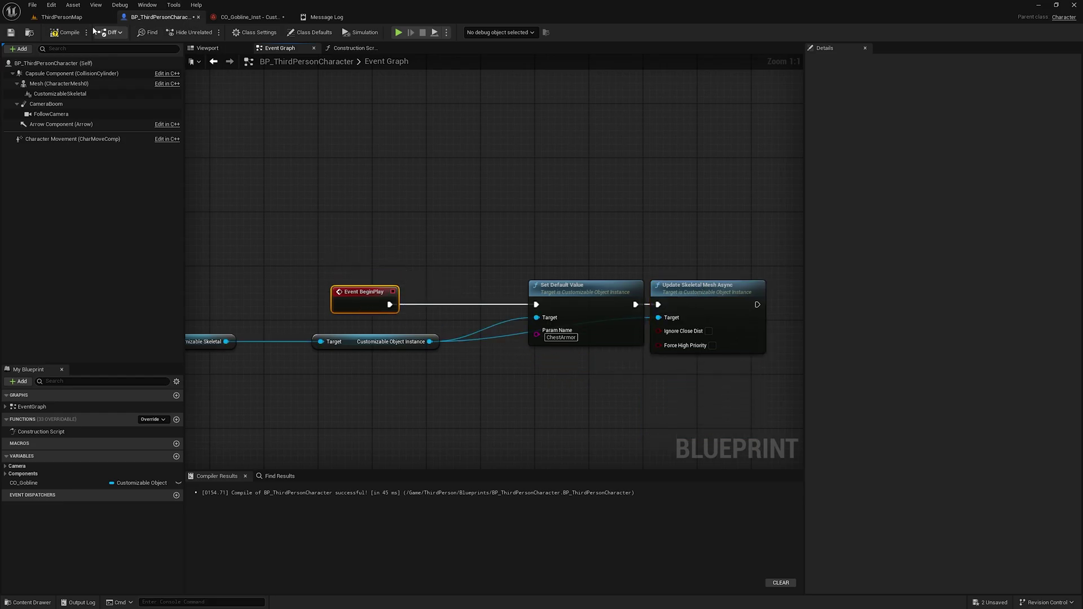
- Play ThirdPersonMap twice to check that the goblin's chest armor resets to its default at the start of each session
click(61, 17)
click(210, 32)
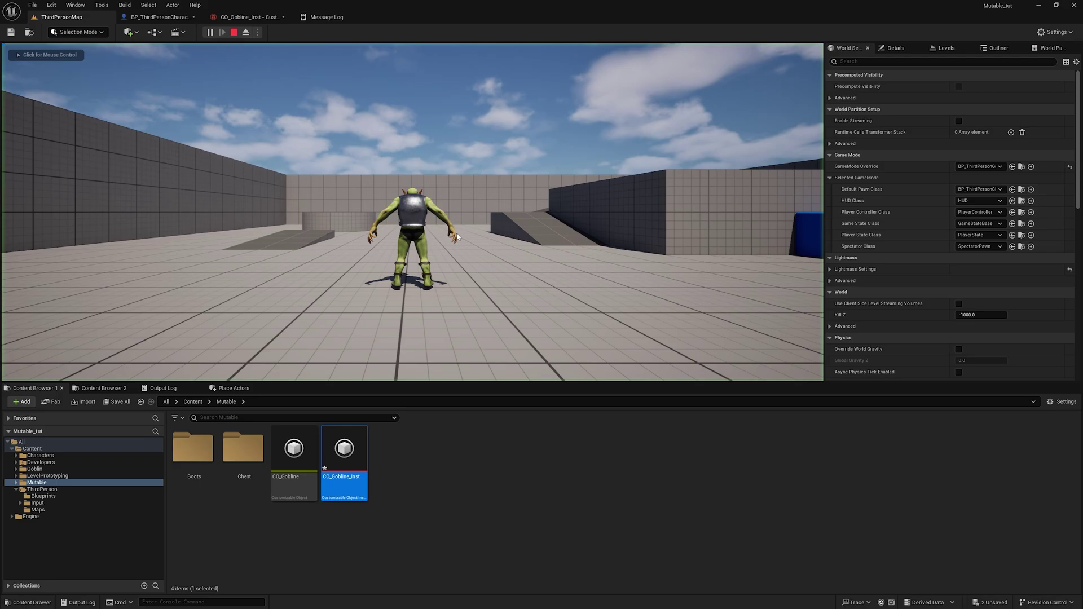
key(d)
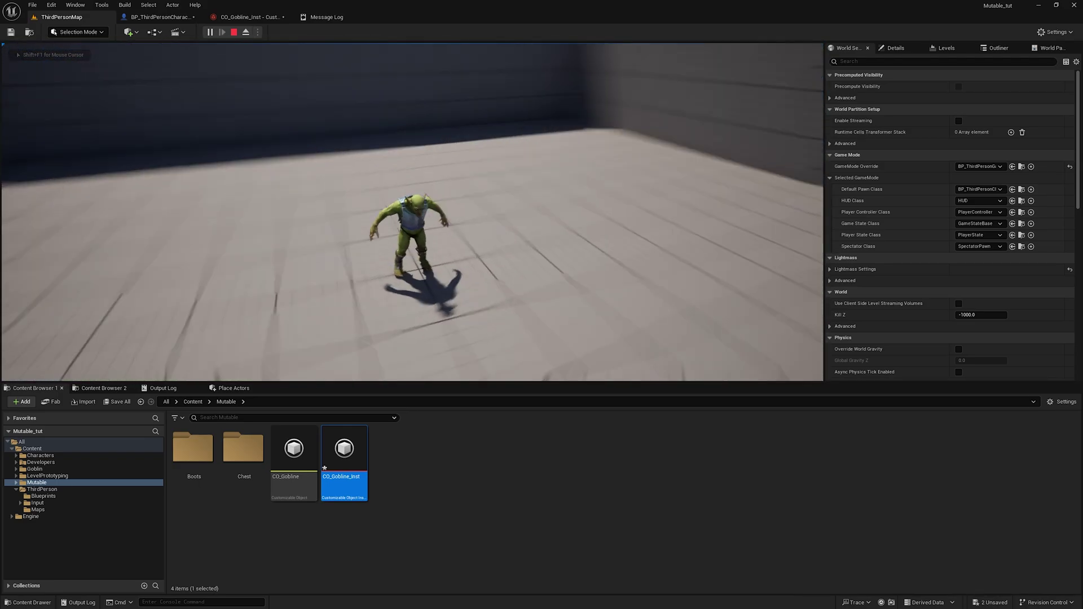
key(Escape)
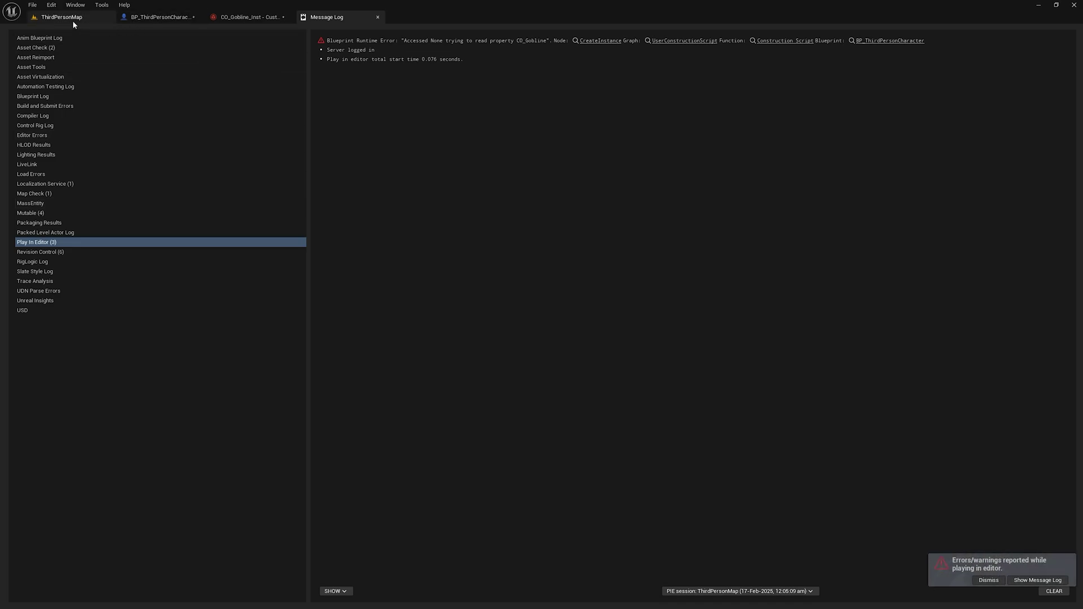
click(73, 18)
click(210, 32)
key(w)
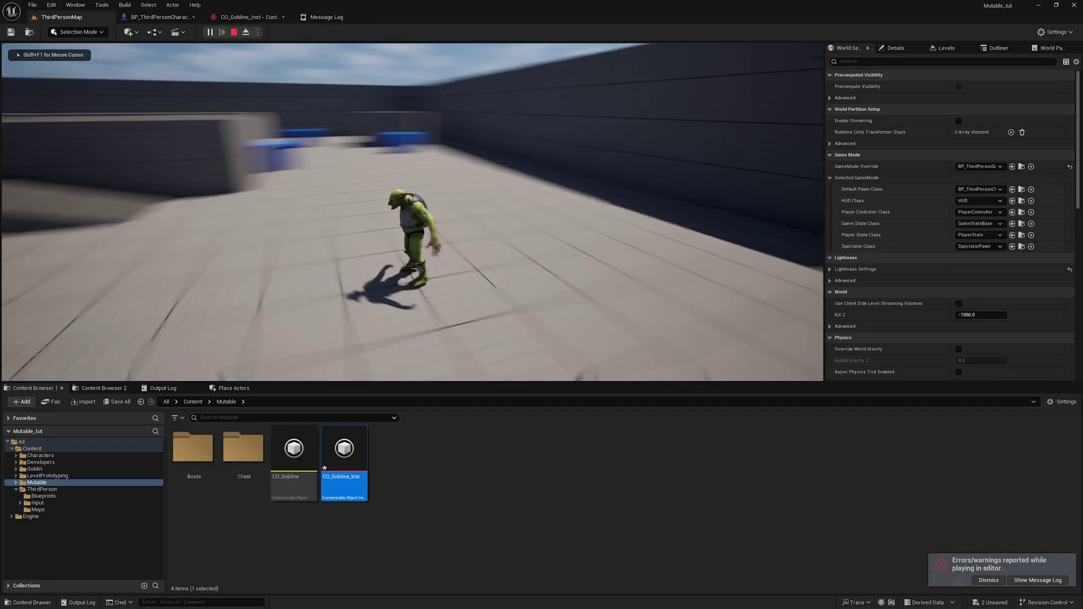
key(Escape)
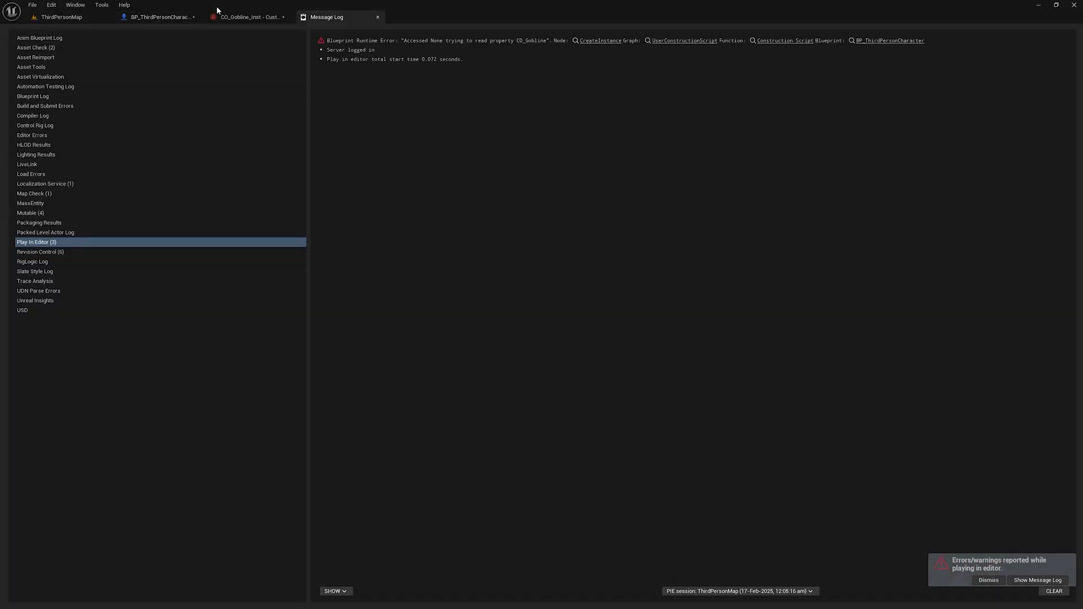
- Duplicate the key 1 armor-swap node chain below the original in BP_ThirdPersonCharacter's Event Graph
click(161, 17)
scroll(310, 135, down, 3)
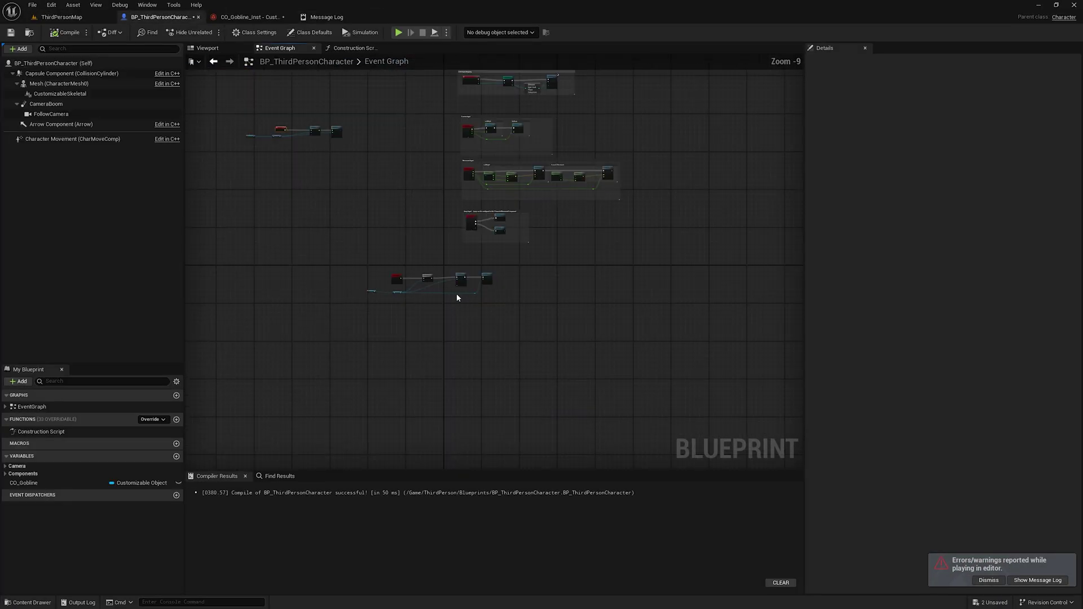
scroll(456, 295, up, 5)
right_drag(395, 308, 669, 226)
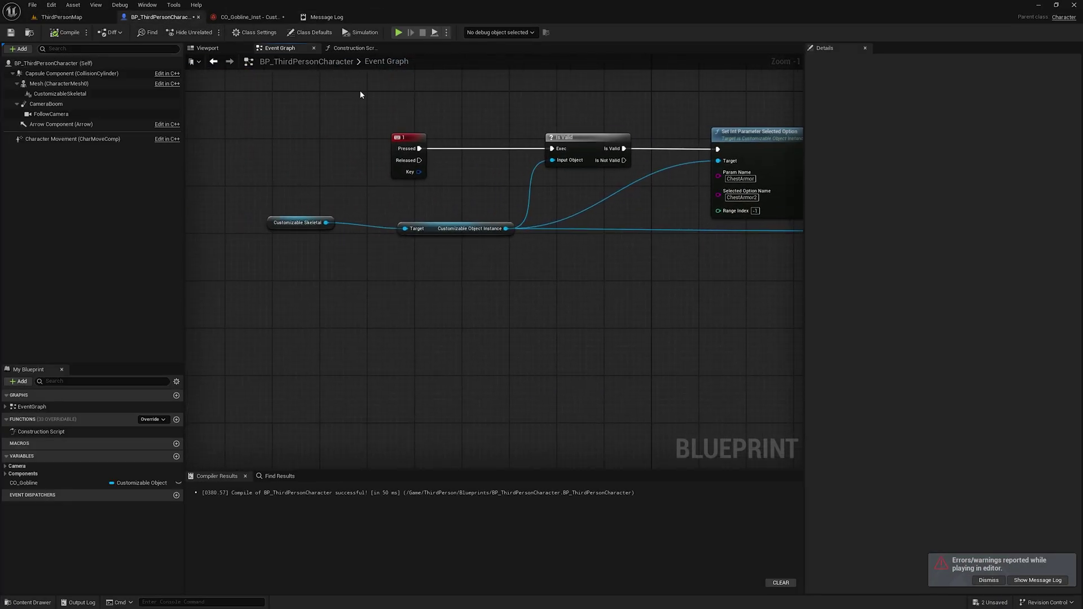
scroll(274, 161, down, 3)
drag(252, 126, 663, 242)
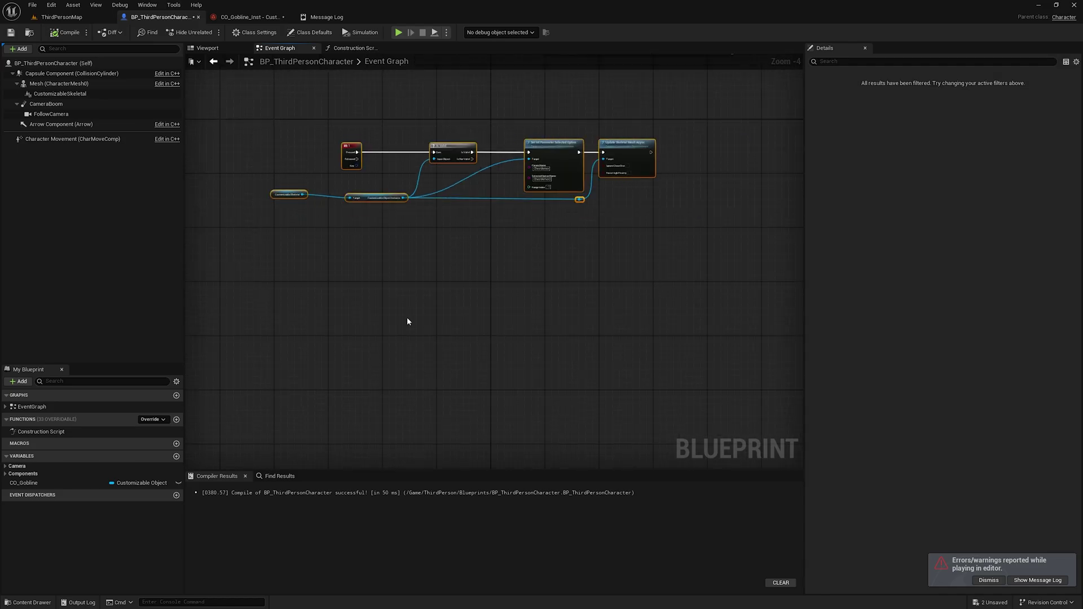
key(ctrl+v)
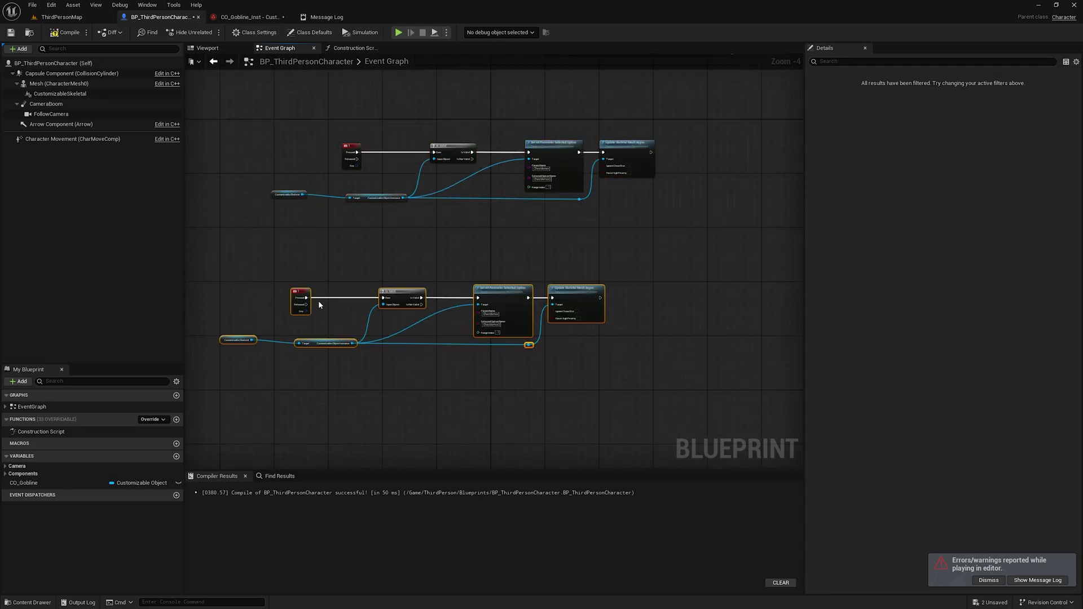
- Set the Input Key of the copied chain's keyboard event to 2
scroll(317, 303, up, 4)
drag(252, 232, 324, 333)
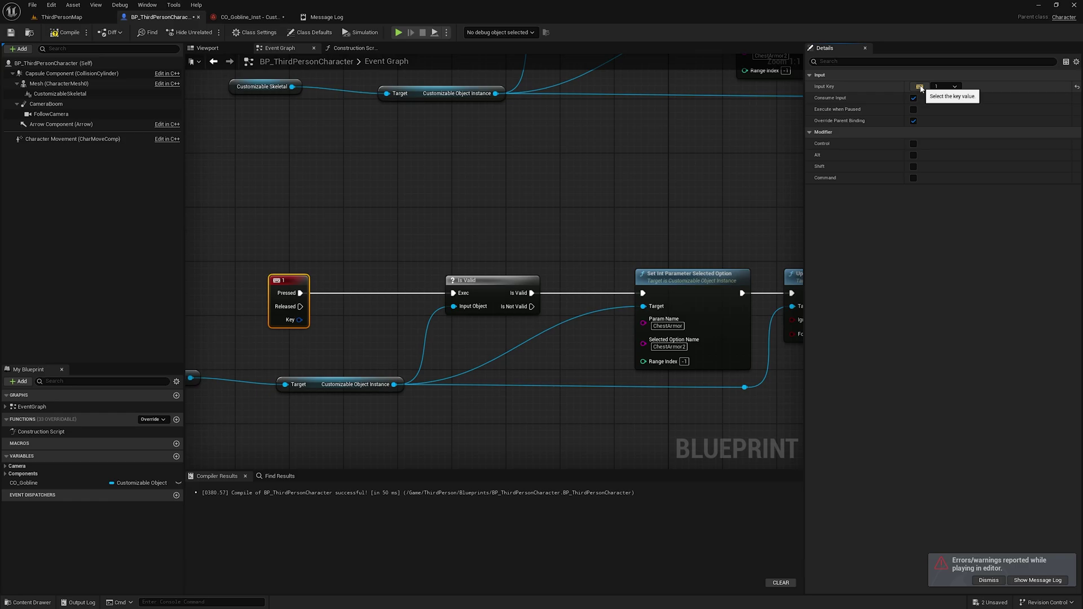
right_drag(687, 308, 652, 289)
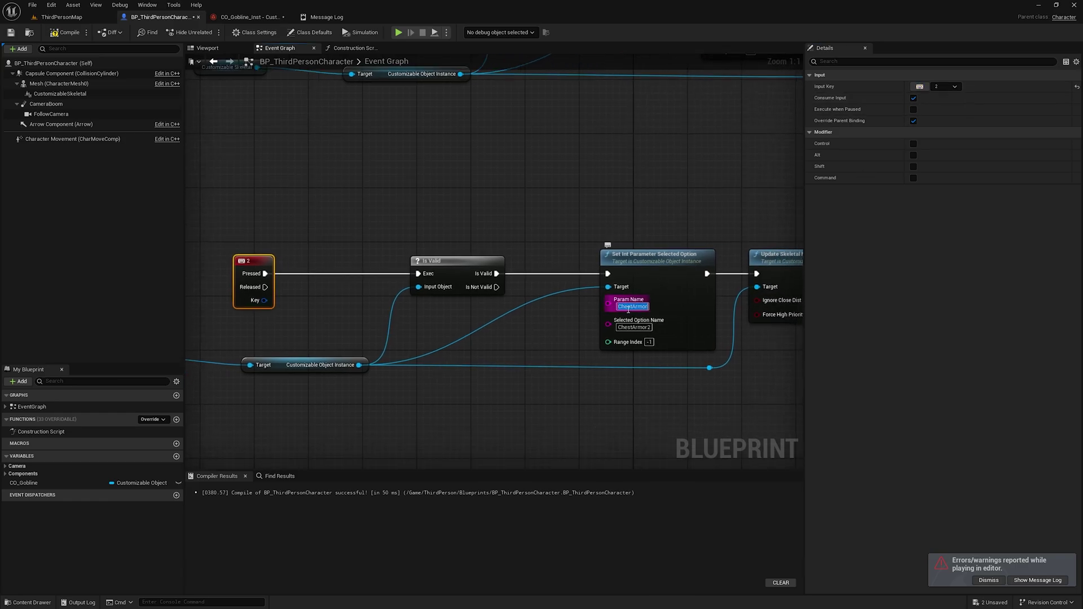
- Look up the boots group name in CO_Gobline and set the copied Set Int Parameter Selected Option node's Param Name to BootsArmor
click(250, 18)
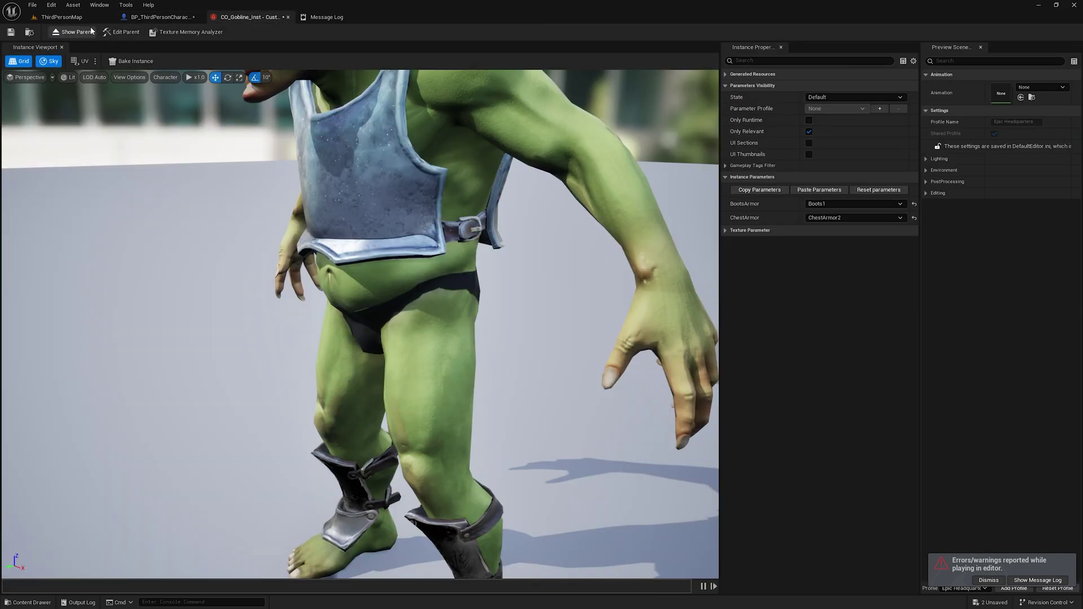
click(34, 34)
double_click(293, 470)
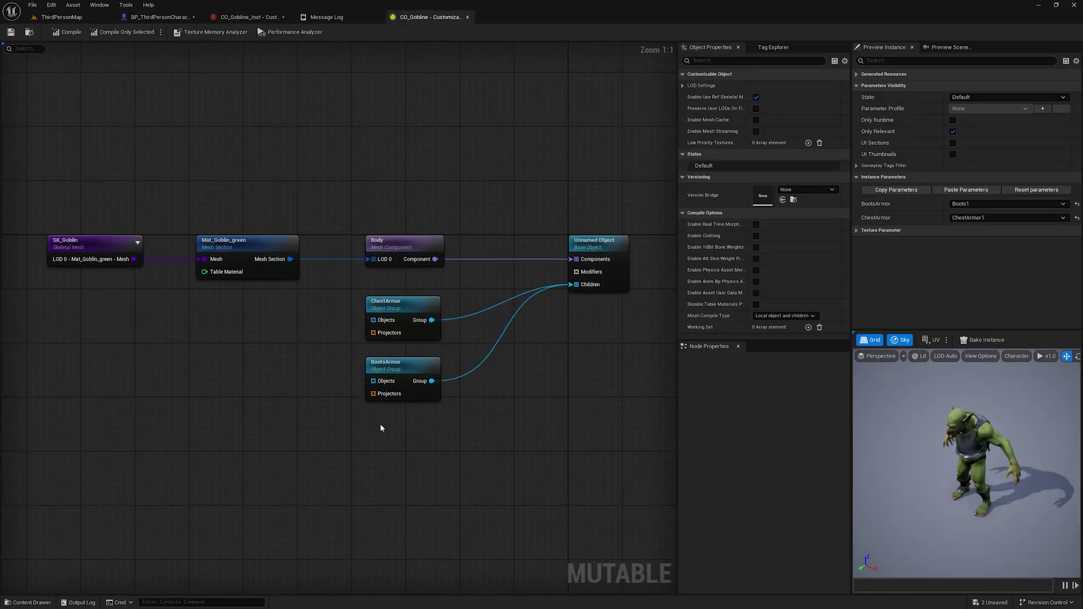
drag(314, 442, 473, 345)
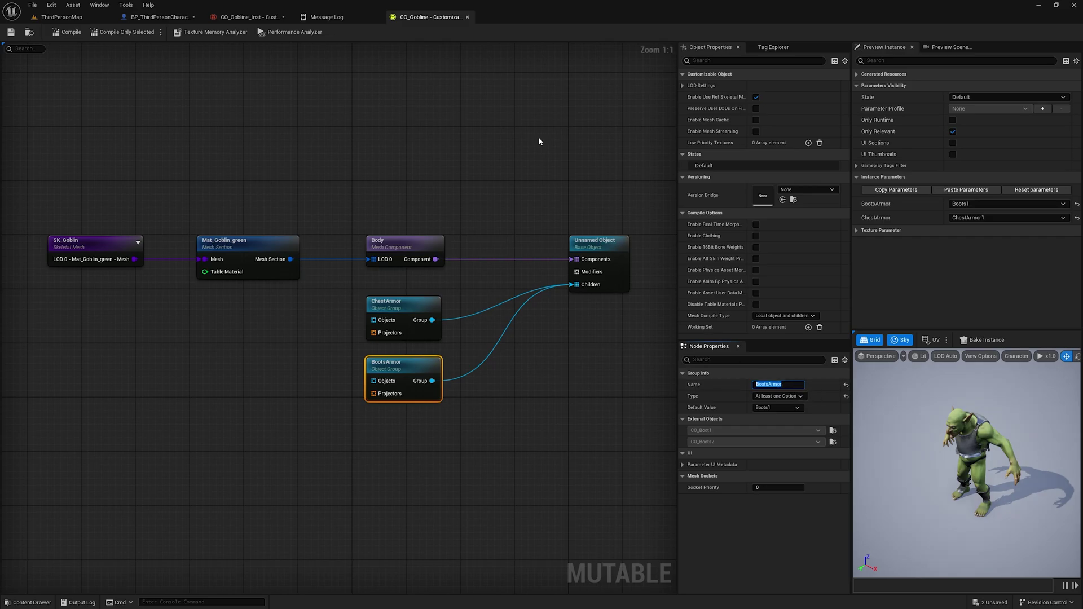
click(245, 18)
click(175, 18)
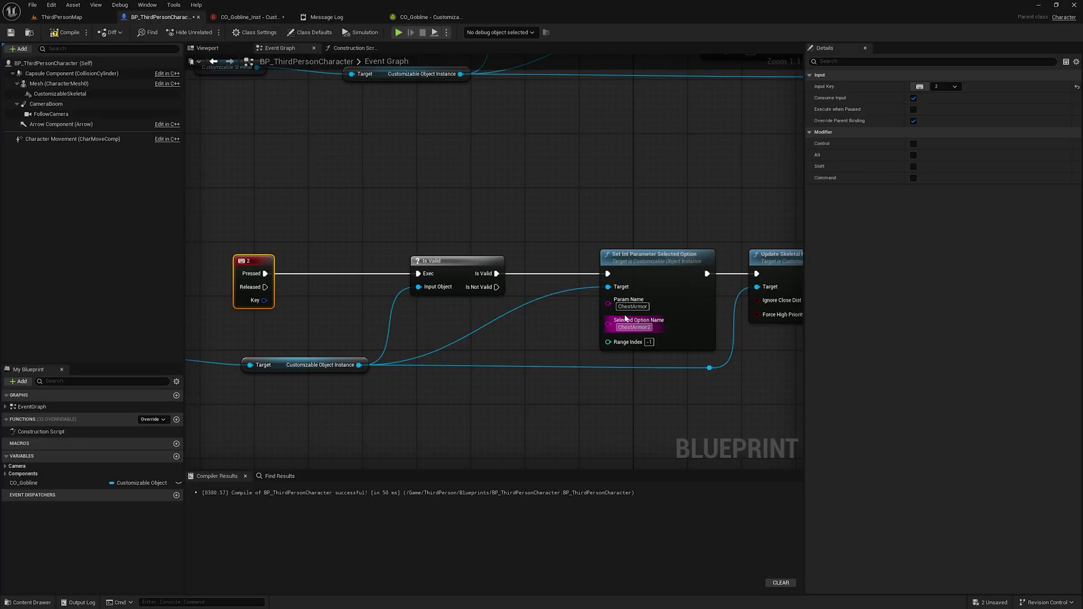
click(628, 307)
text(BootsArmor)
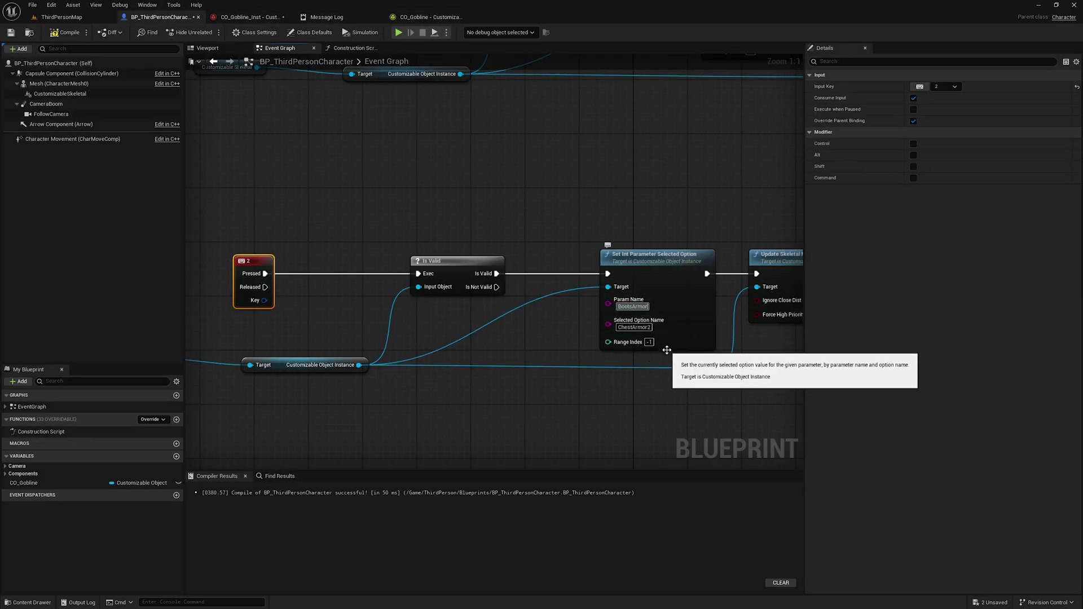
- Check the BootsArmor options in CO_Gobline, set the key 2 node's Selected Option Name to Boots2, and compile and save the blueprint
click(248, 17)
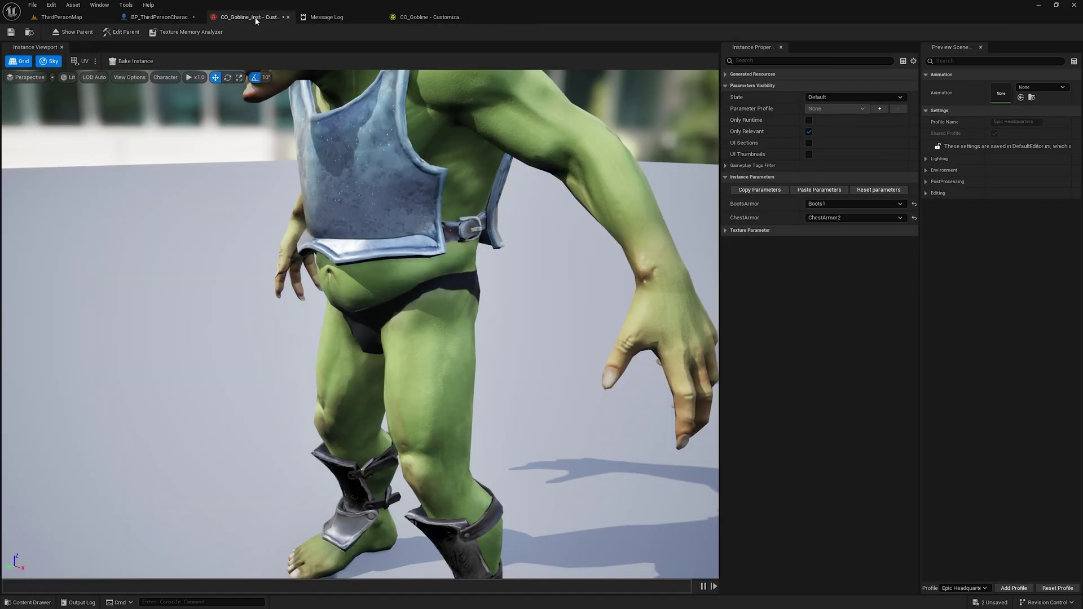
click(419, 21)
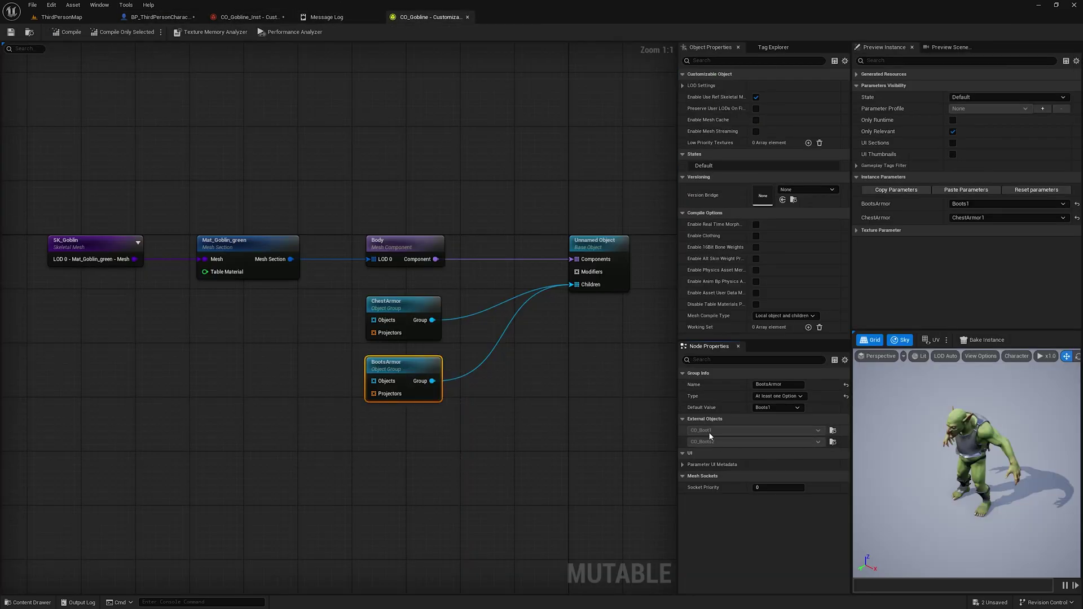
click(986, 205)
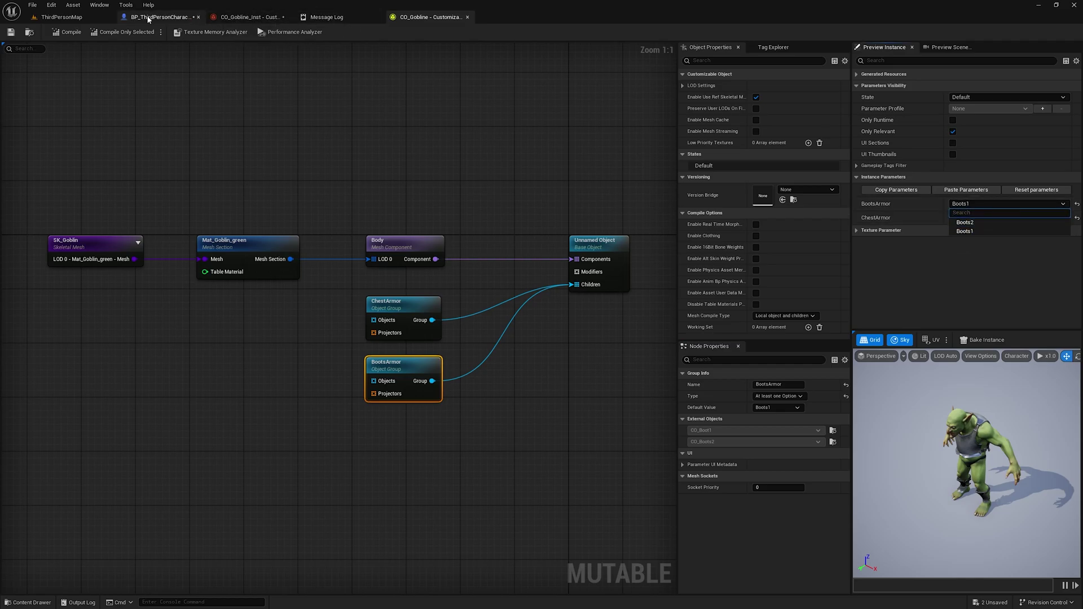
click(169, 18)
right_drag(679, 398, 419, 395)
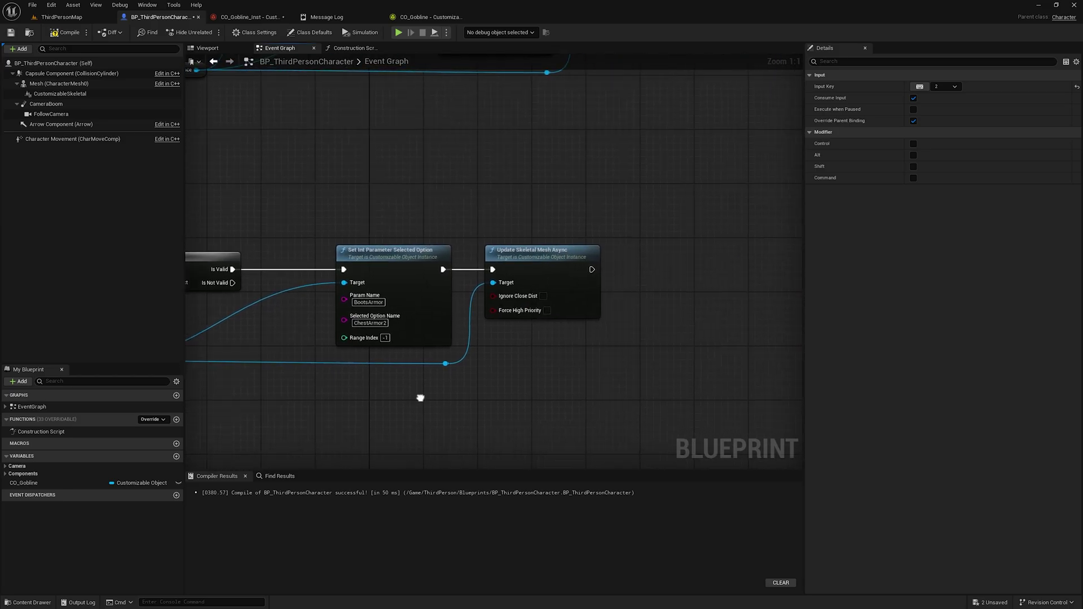
scroll(400, 379, down, 6)
scroll(376, 370, up, 6)
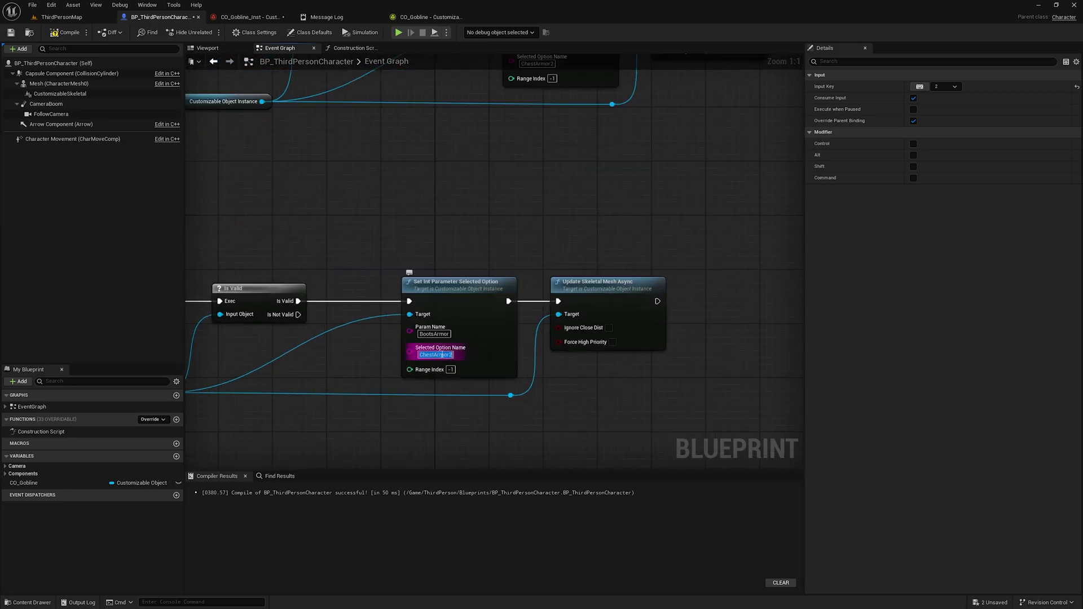
click(437, 355)
text(Boots2)
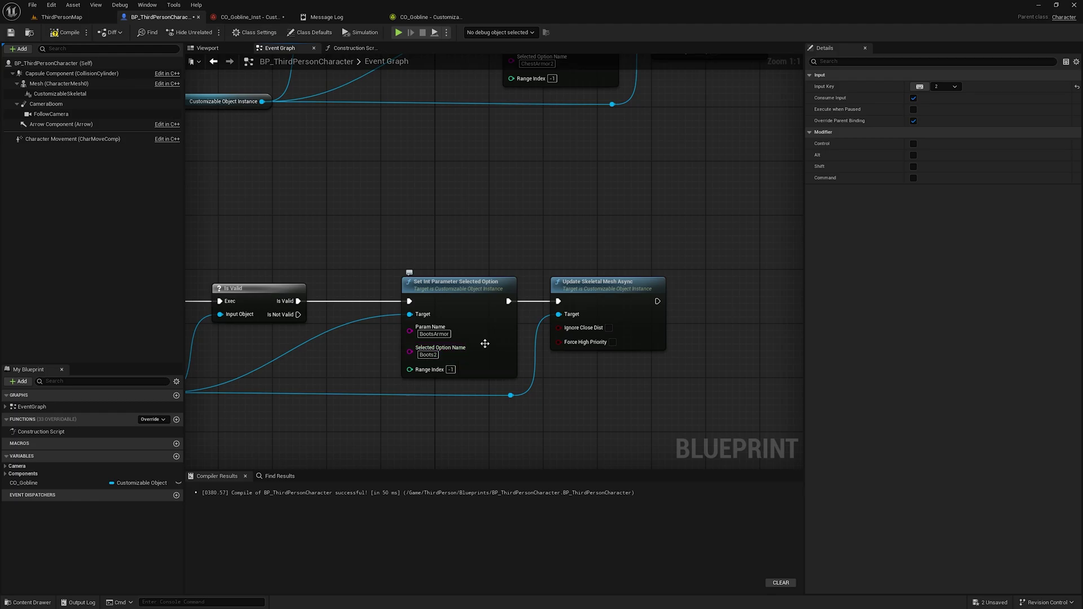
key(ctrl+shift+s)
scroll(505, 414, down, 3)
right_drag(341, 415, 470, 404)
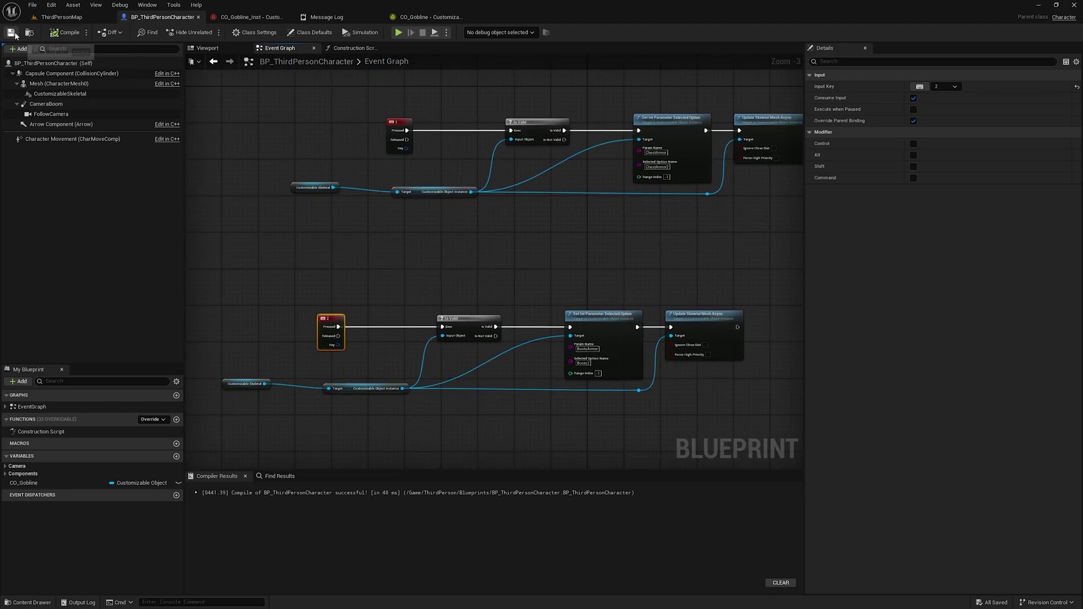
- Play ThirdPersonMap to test swapping the goblin's chest armor and boots with keys 1 and 2
click(58, 17)
click(209, 32)
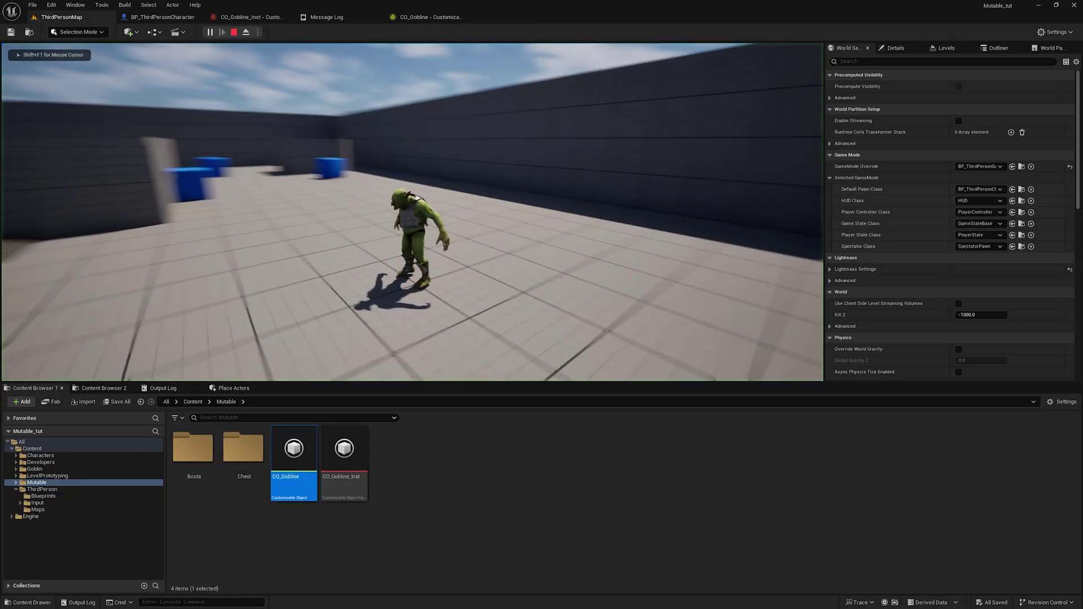
key(w)
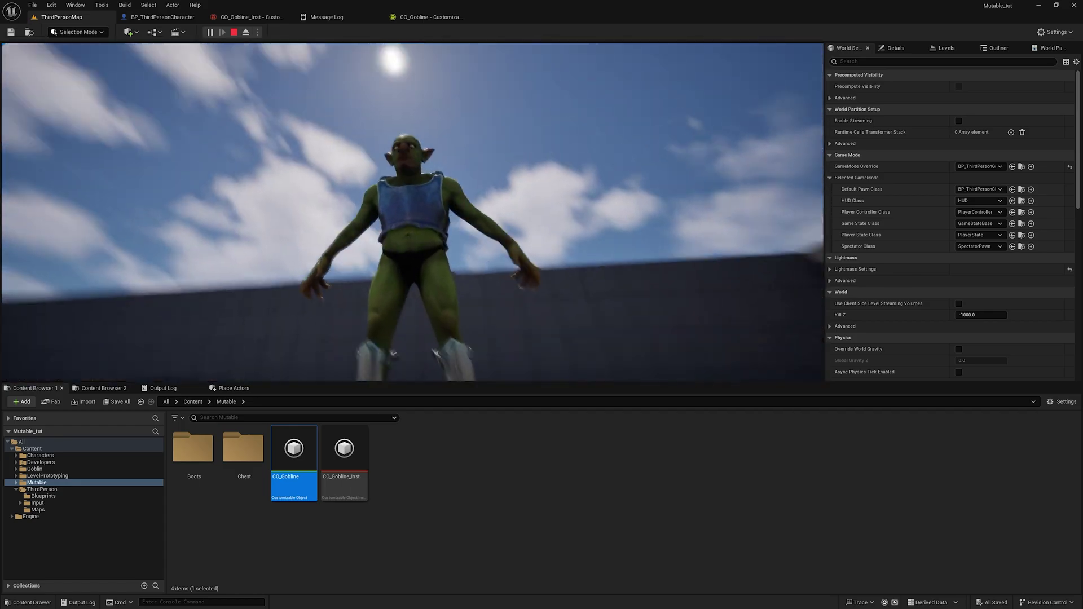
key(Escape)
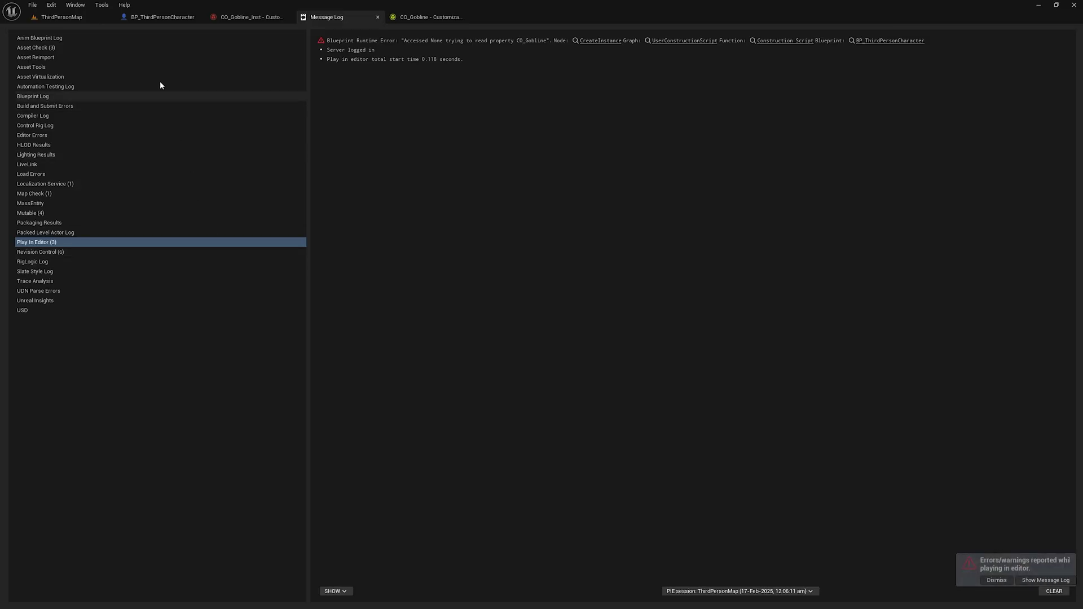
- Examine the key 2 chain and the Event BeginPlay chain with Set Default Value in BP_ThirdPersonCharacter's Event Graph
click(143, 18)
scroll(444, 304, up, 3)
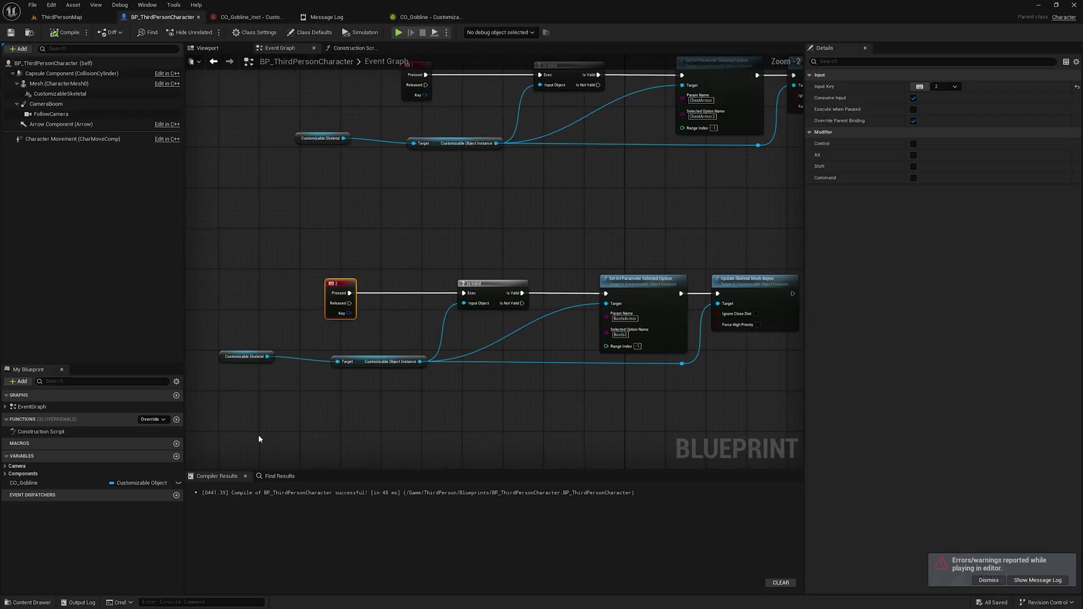
drag(261, 294, 261, 294)
scroll(328, 412, down, 2)
scroll(431, 279, down, 2)
right_drag(442, 194, 518, 401)
scroll(349, 231, up, 4)
right_drag(322, 297, 399, 342)
scroll(451, 265, down, 1)
scroll(395, 261, up, 3)
scroll(379, 328, down, 1)
scroll(378, 330, down, 1)
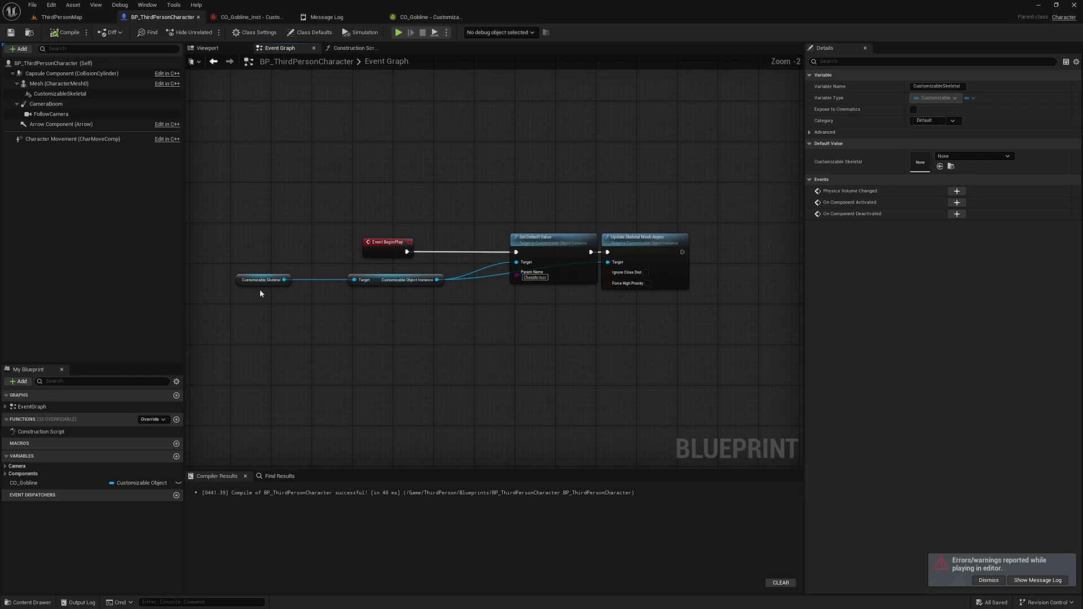
- Locate the CO_Gobline_Inst asset in the Mutable folder of the Content Browser
click(240, 18)
click(29, 32)
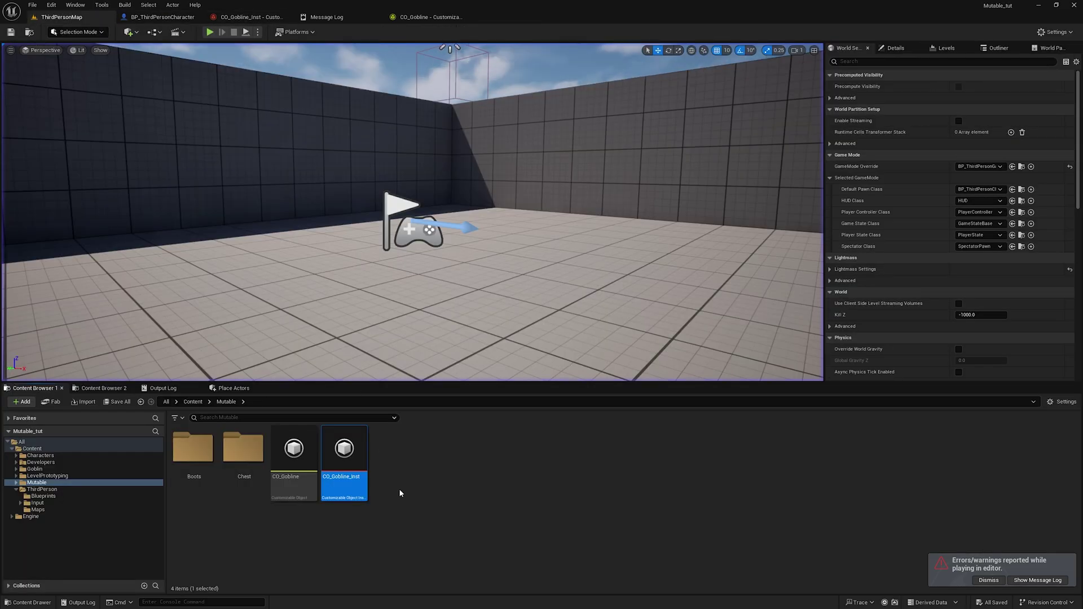
click(398, 488)
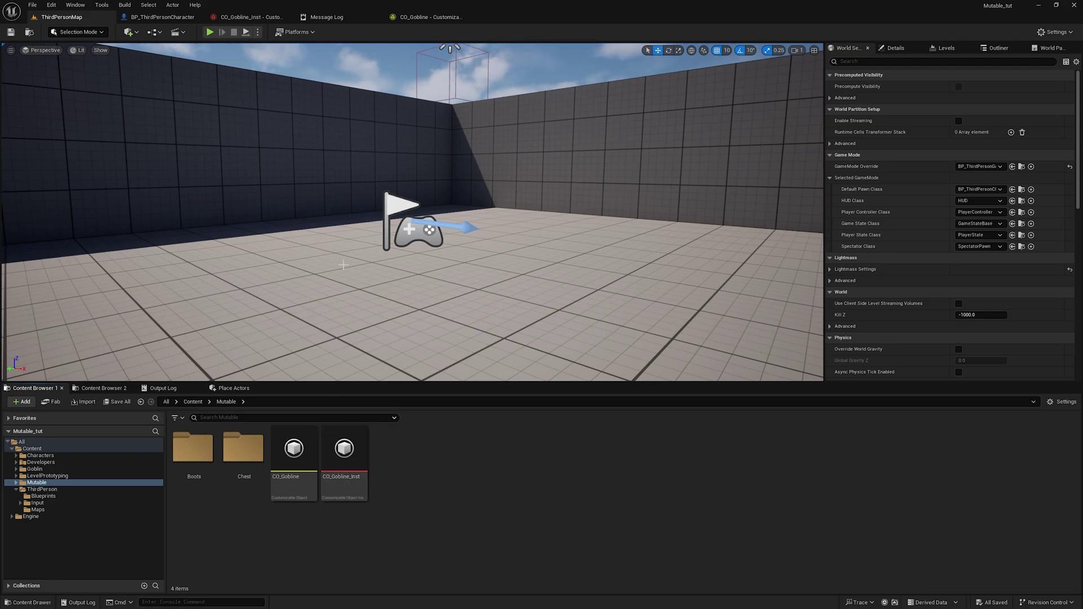
click(263, 18)
- Review the BeginPlay nodes and the key 1 and key 2 armor-swap chains in BP_ThirdPersonCharacter's Event Graph
click(159, 17)
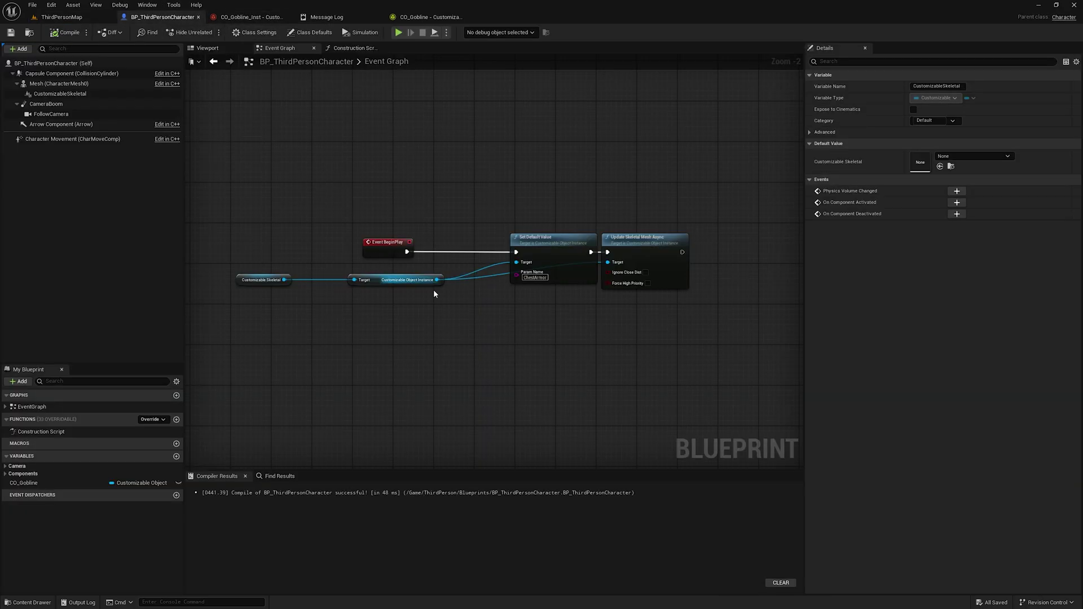
drag(211, 200, 749, 423)
right_drag(750, 423, 497, 251)
click(497, 252)
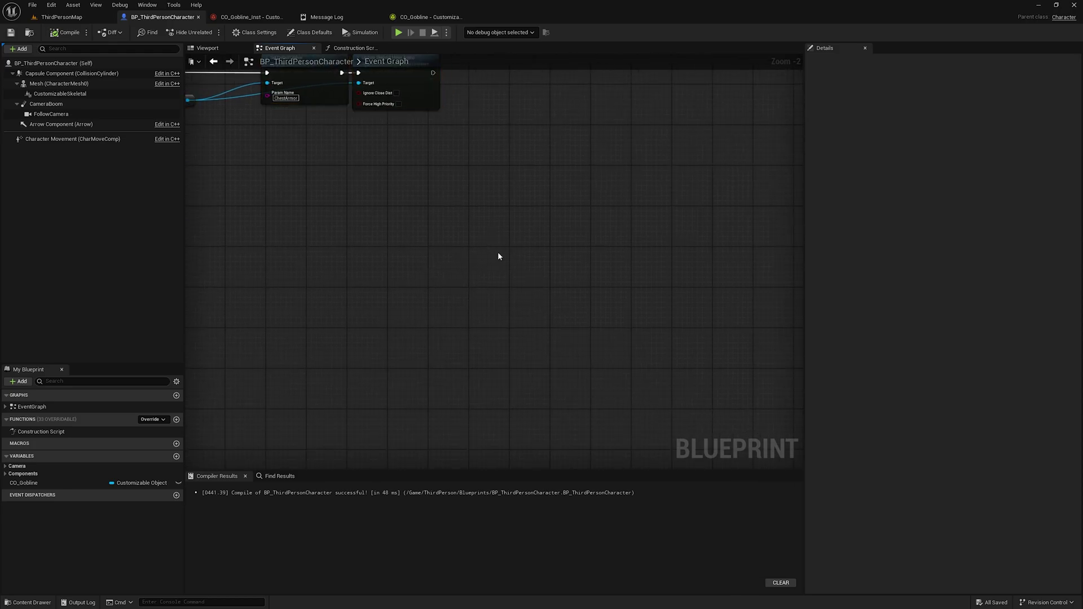
right_drag(712, 251, 388, 256)
scroll(389, 256, down, 3)
scroll(397, 242, up, 5)
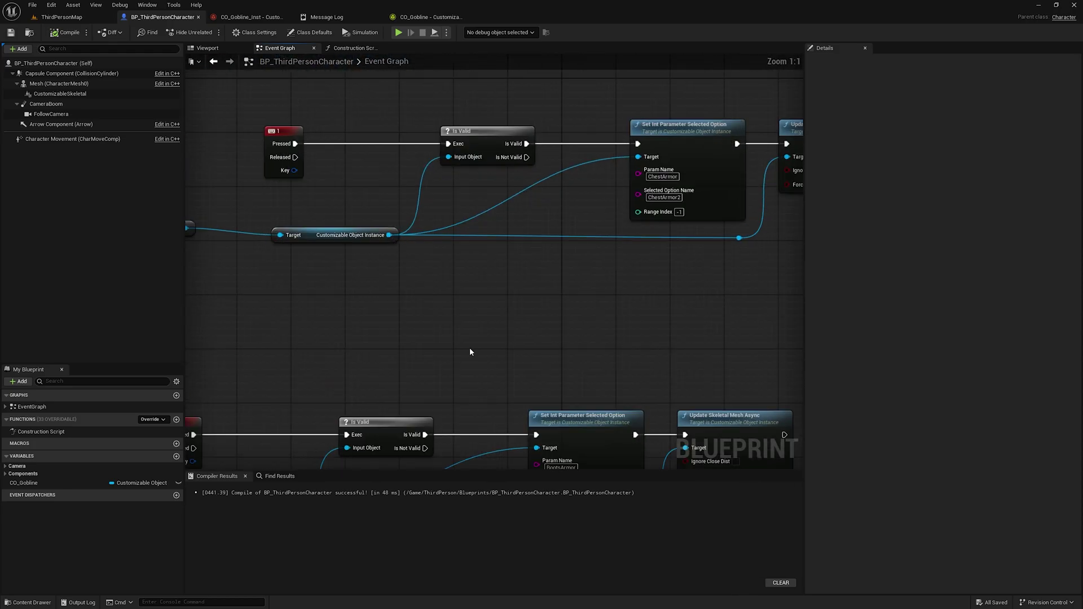
right_drag(469, 352, 496, 165)
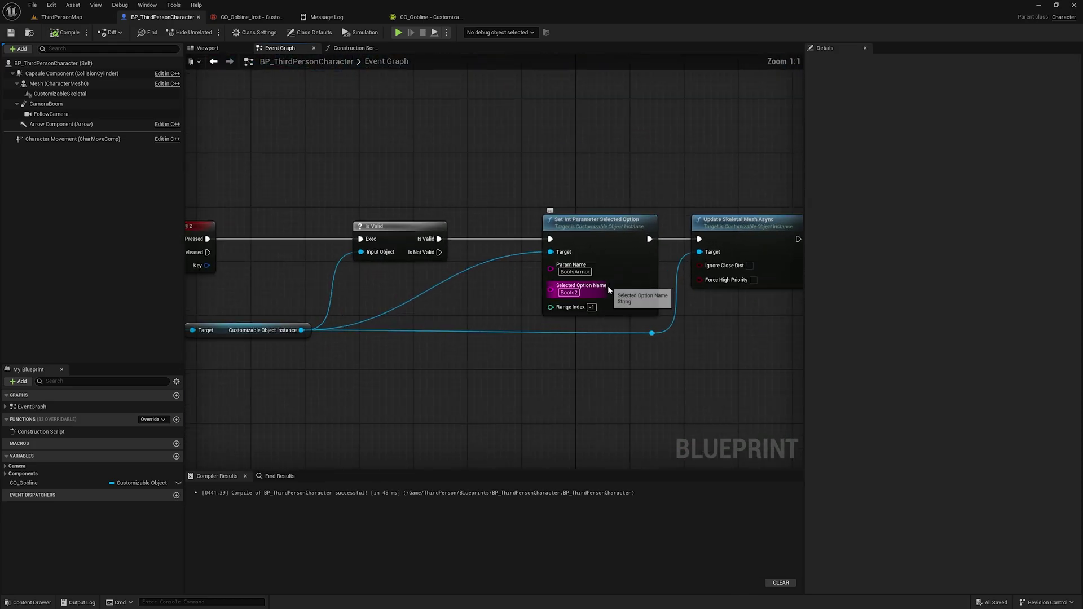
right_drag(610, 364, 584, 440)
- Inspect the armored goblin from several angles in the CO_Gobline_Inst preview
click(253, 16)
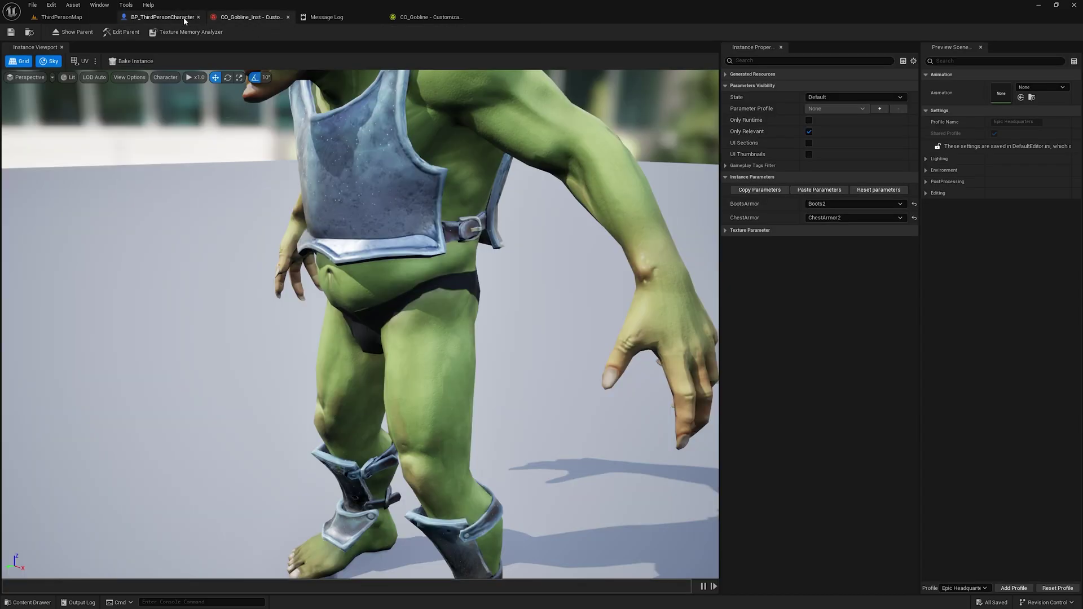
right_drag(263, 226, 262, 294)
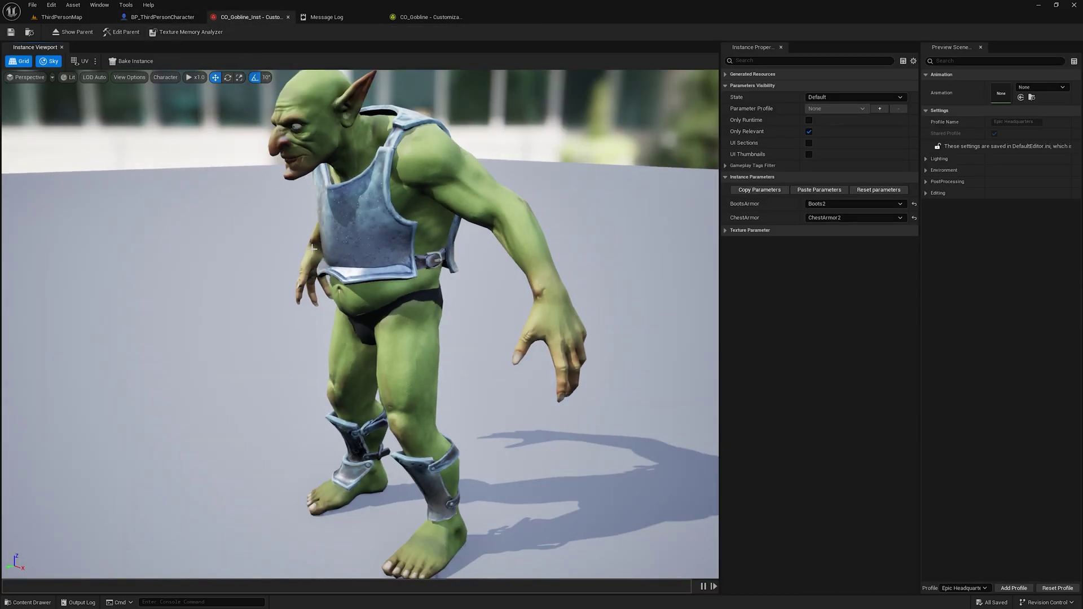
drag(263, 226, 519, 271)
drag(61, 228, 293, 228)
scroll(61, 228, down, 5)
scroll(375, 331, up, 3)
drag(375, 330, 563, 339)
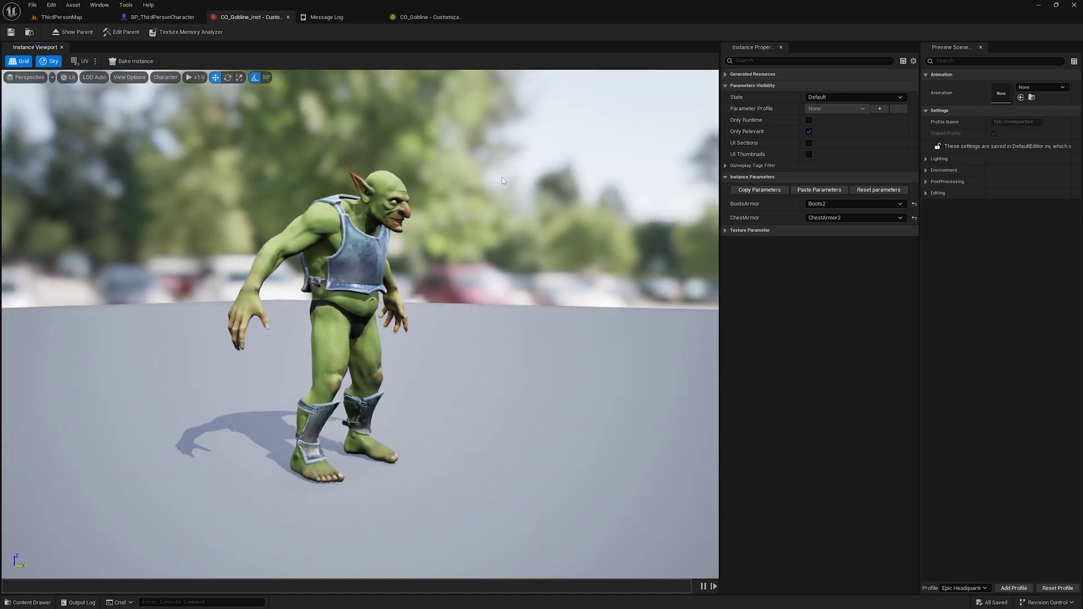
- Examine the Body, ChestArmor and BootsArmor nodes in the CO_Gobline graph
click(430, 17)
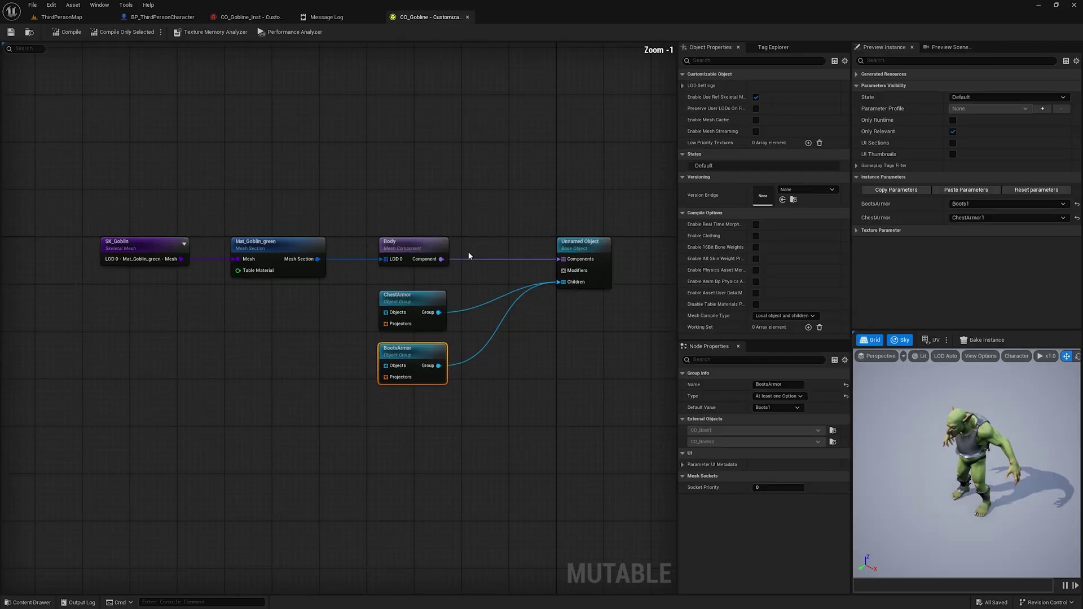
click(452, 457)
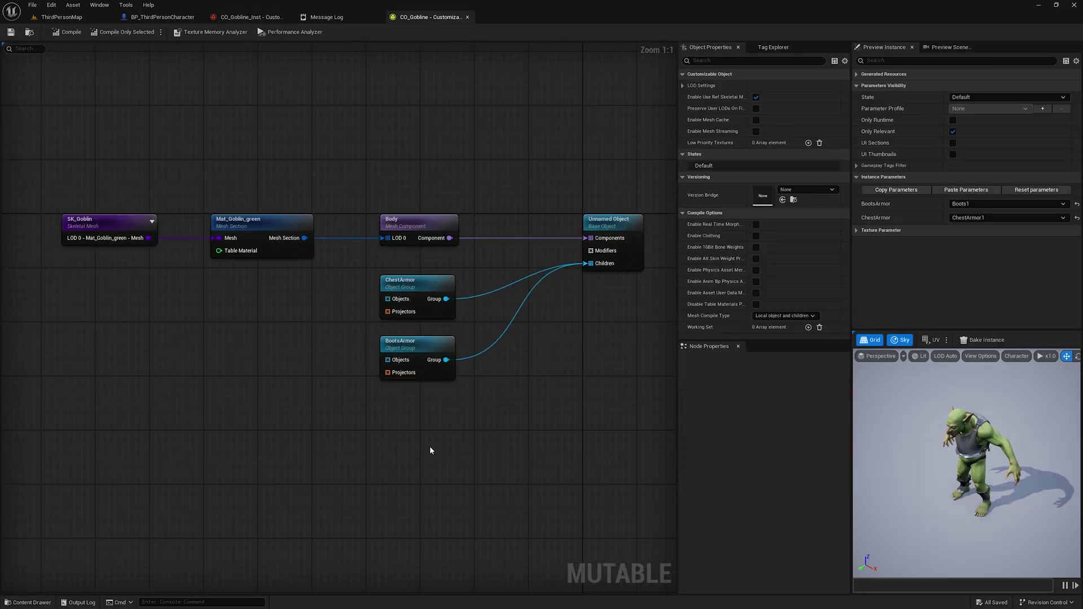
drag(357, 162, 482, 443)
drag(416, 476, 438, 162)
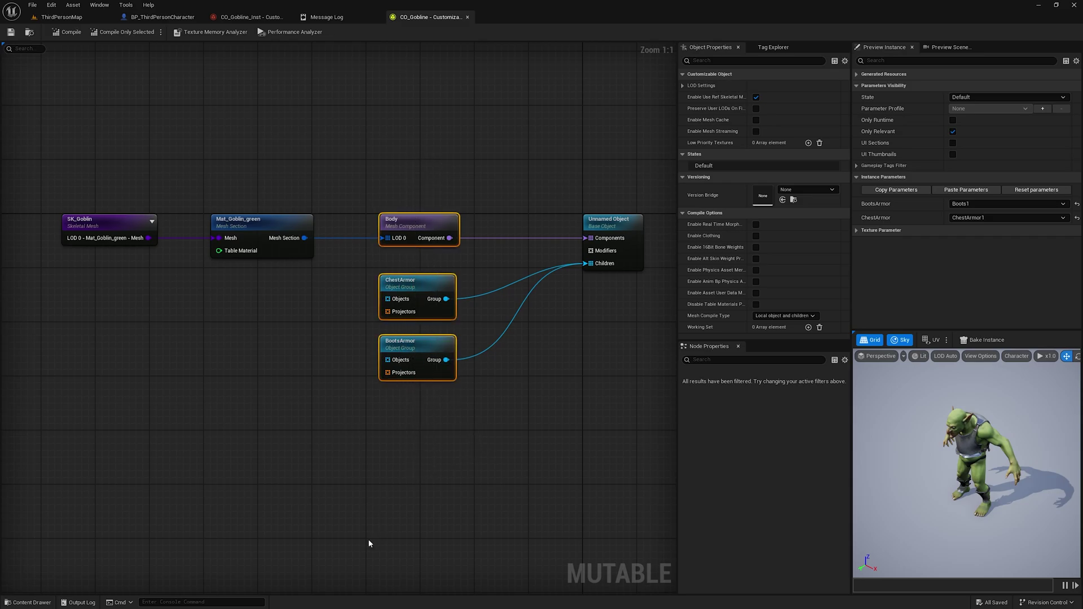
drag(353, 535, 514, 179)
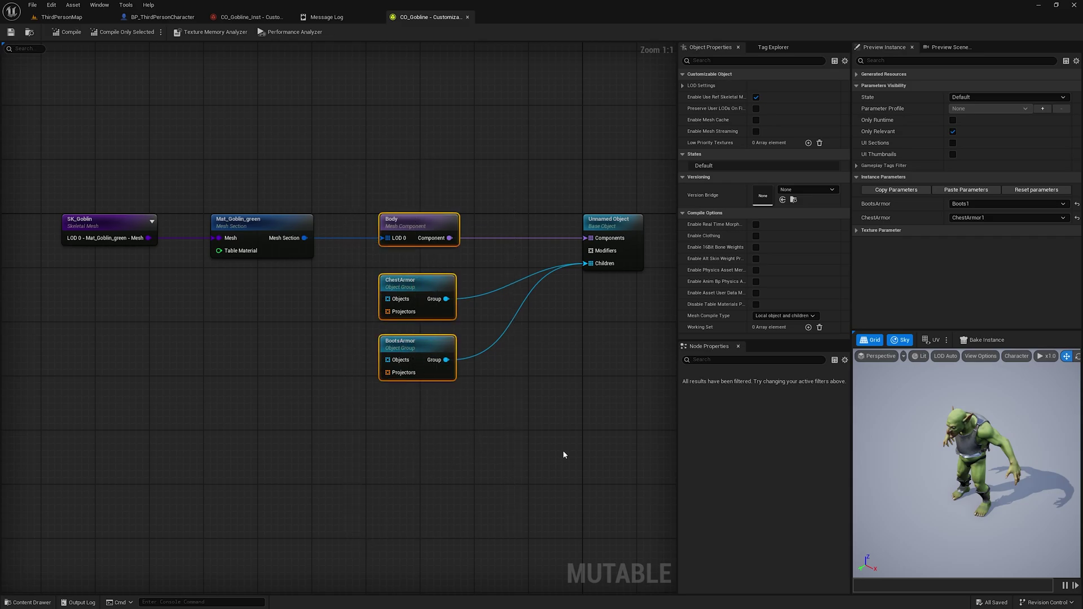